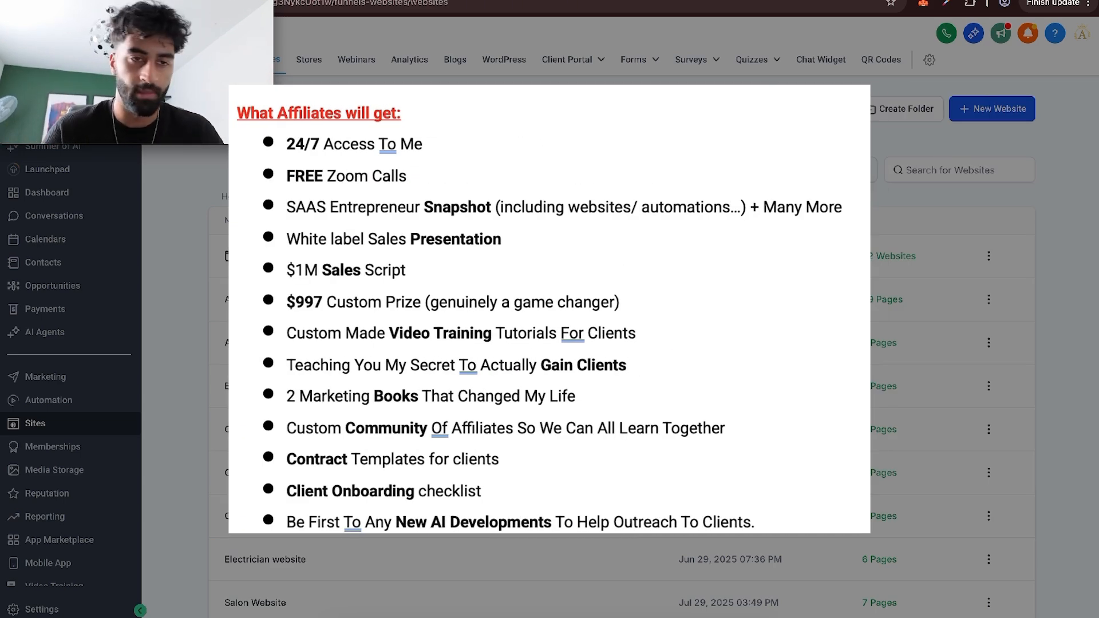
Create a new website from the lawyer and attorney template and look through its home page.
left_click(655, 150)
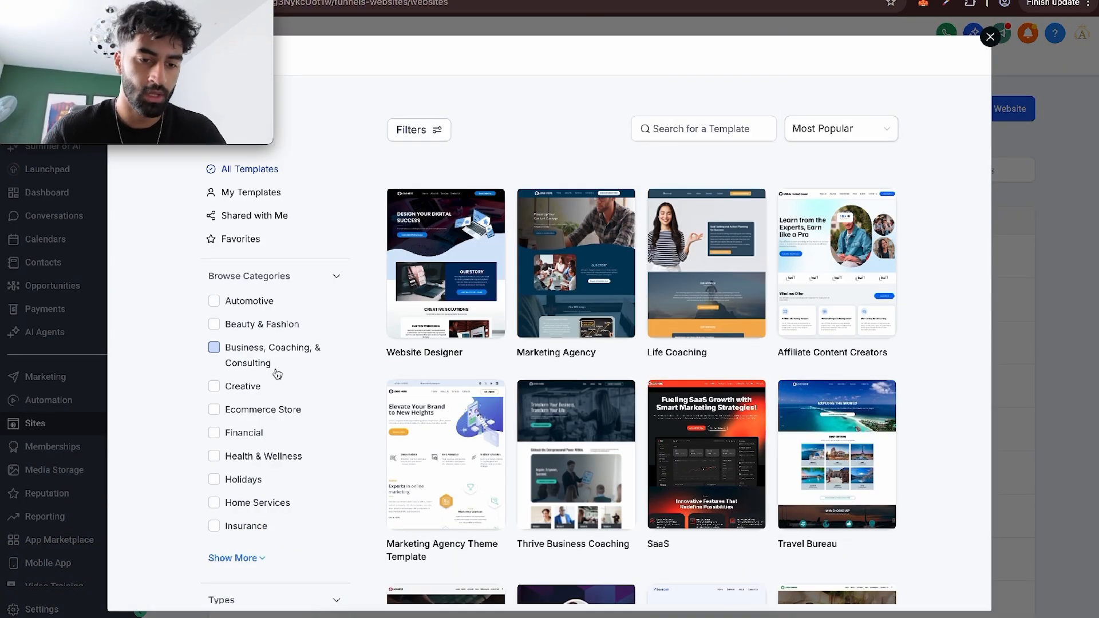
scroll(277, 371, "down", 2)
left_click(247, 508)
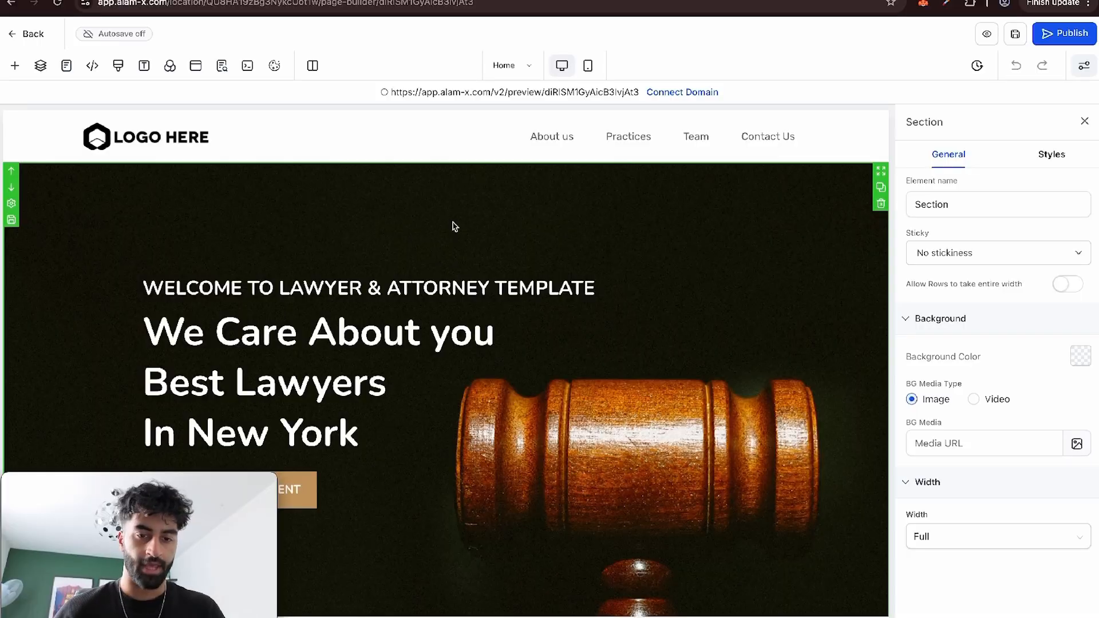
scroll(454, 226, "down", 10)
scroll(453, 226, "down", 15)
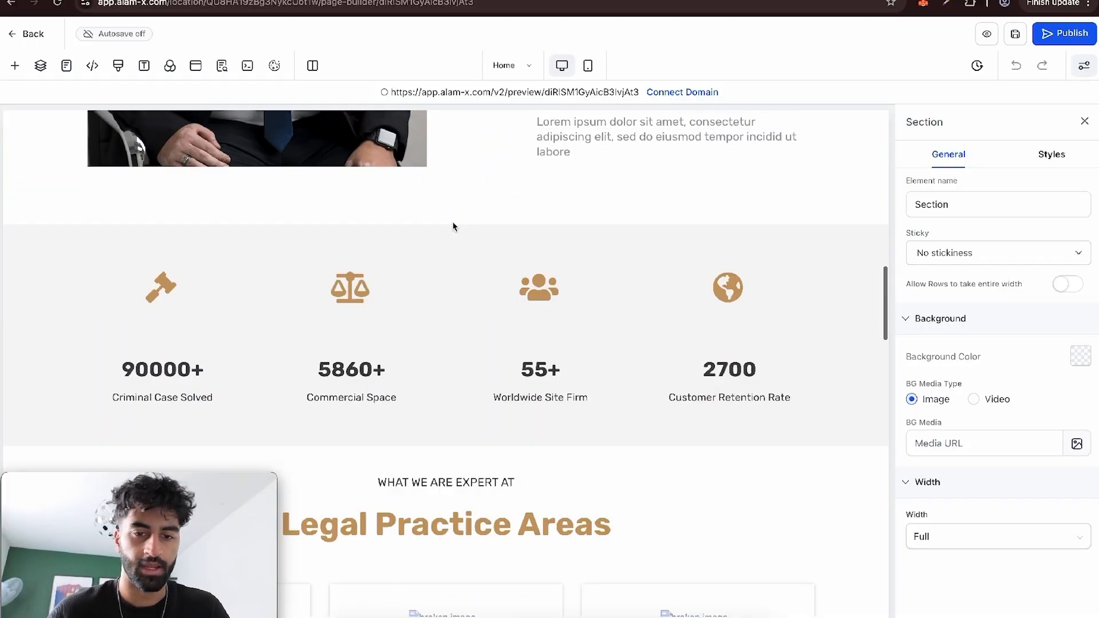
scroll(453, 226, "down", 5)
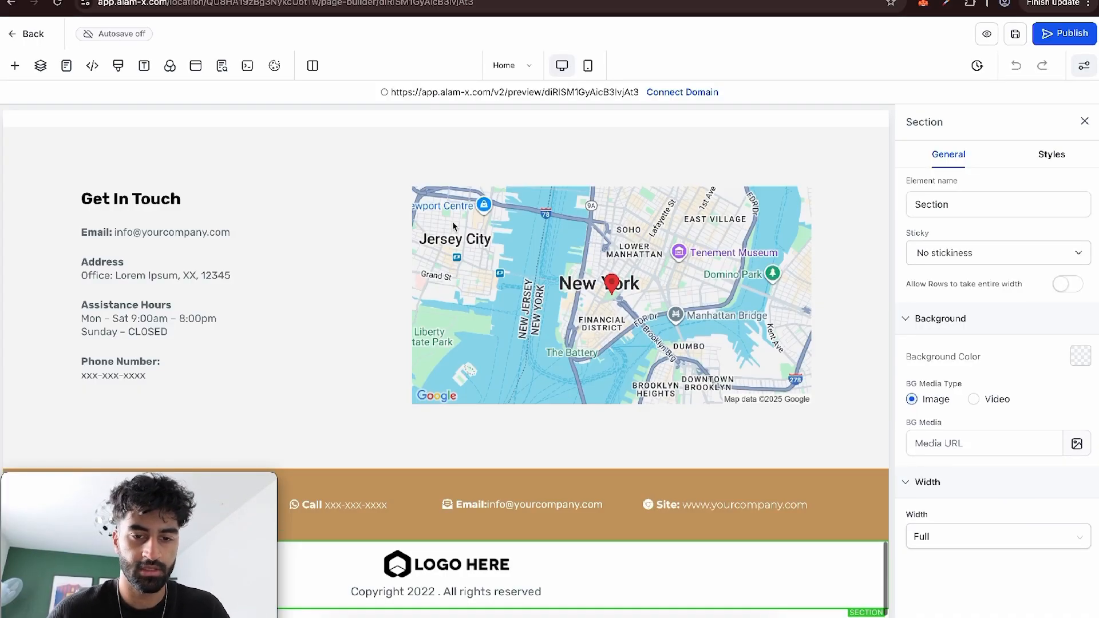
scroll(452, 226, "up", 20)
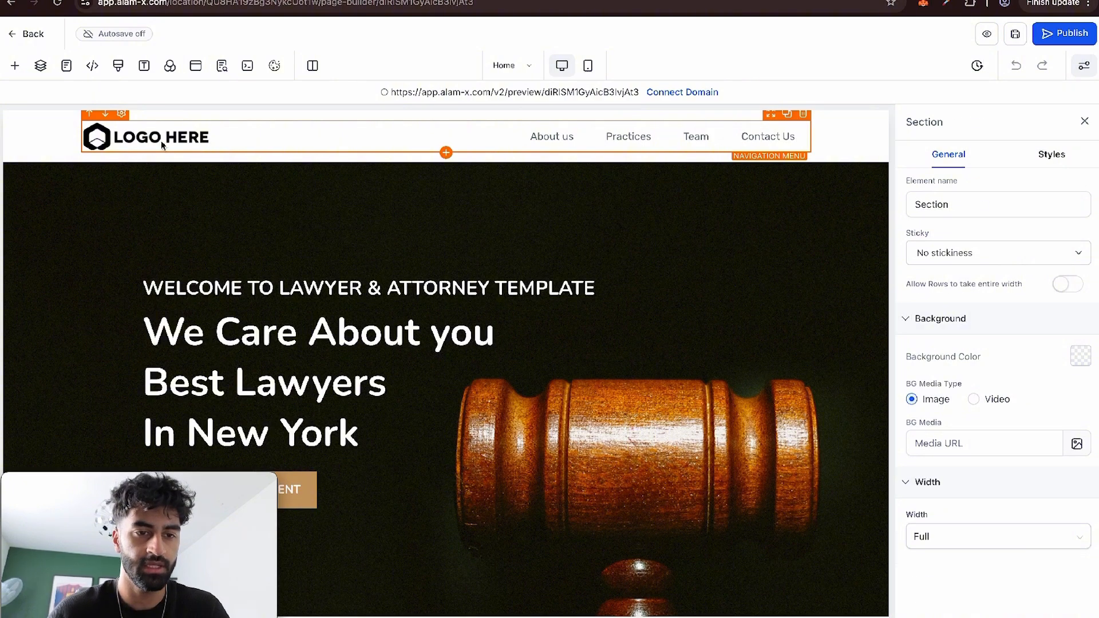
Select the website's navigation menu logo, open canva.com in a new tab and download the Keithston & Partners logo design as a PNG.
left_click(162, 145)
key("super+t")
type("canva.com")
key("Return")
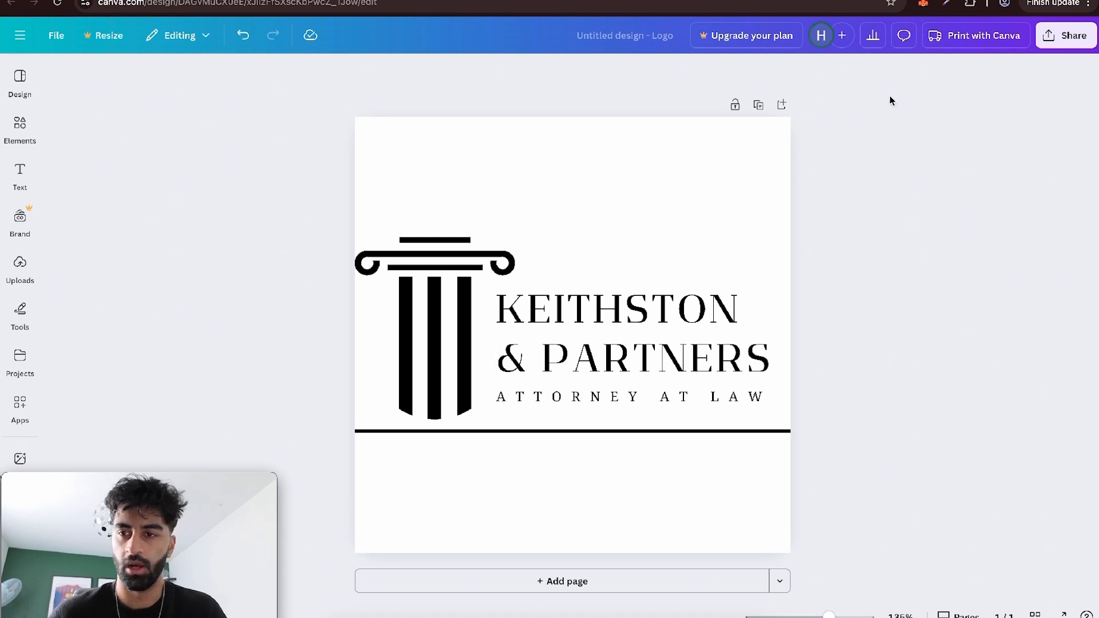
left_click(1058, 49)
left_click(869, 299)
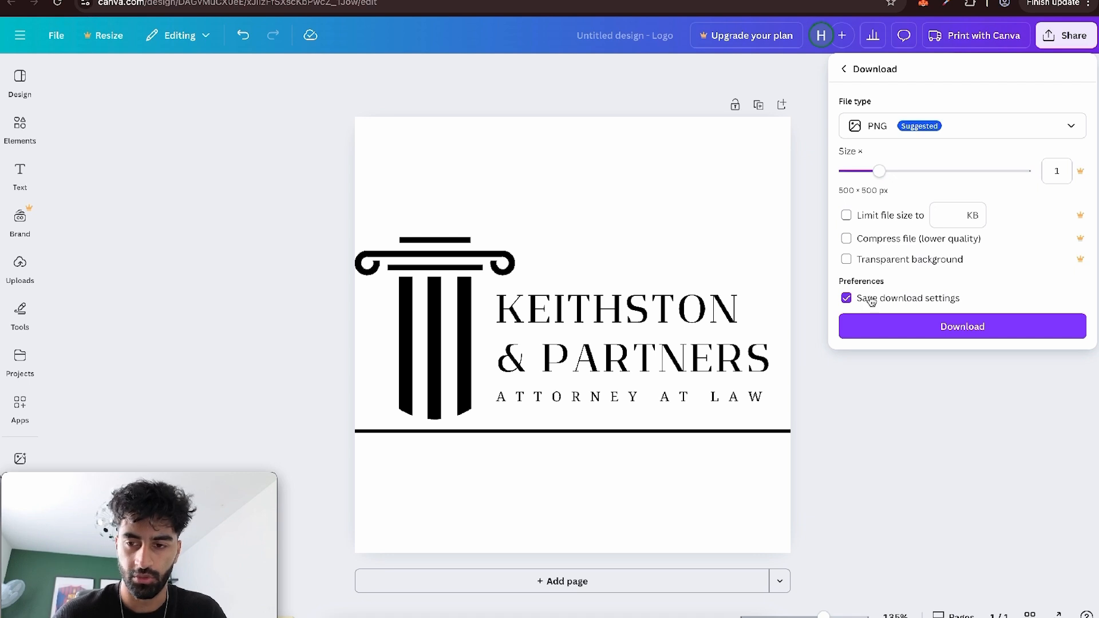
left_click(871, 336)
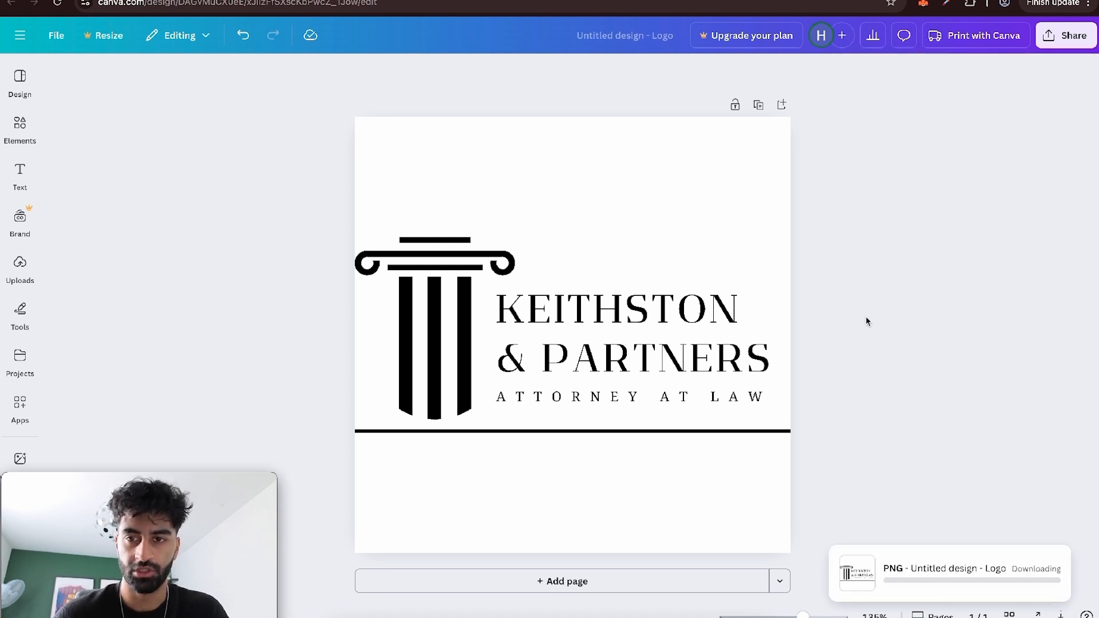
Open remove.bg and upload the downloaded logo PNG to remove its background.
left_click(558, 0)
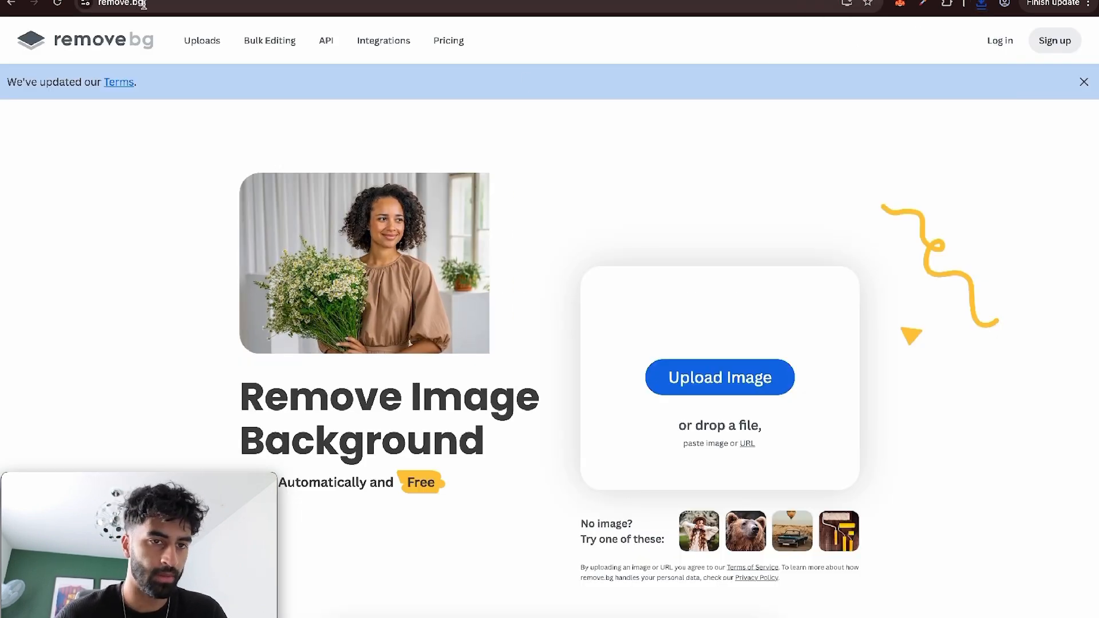
left_click(981, 3)
left_click_drag(893, 62, 577, 346)
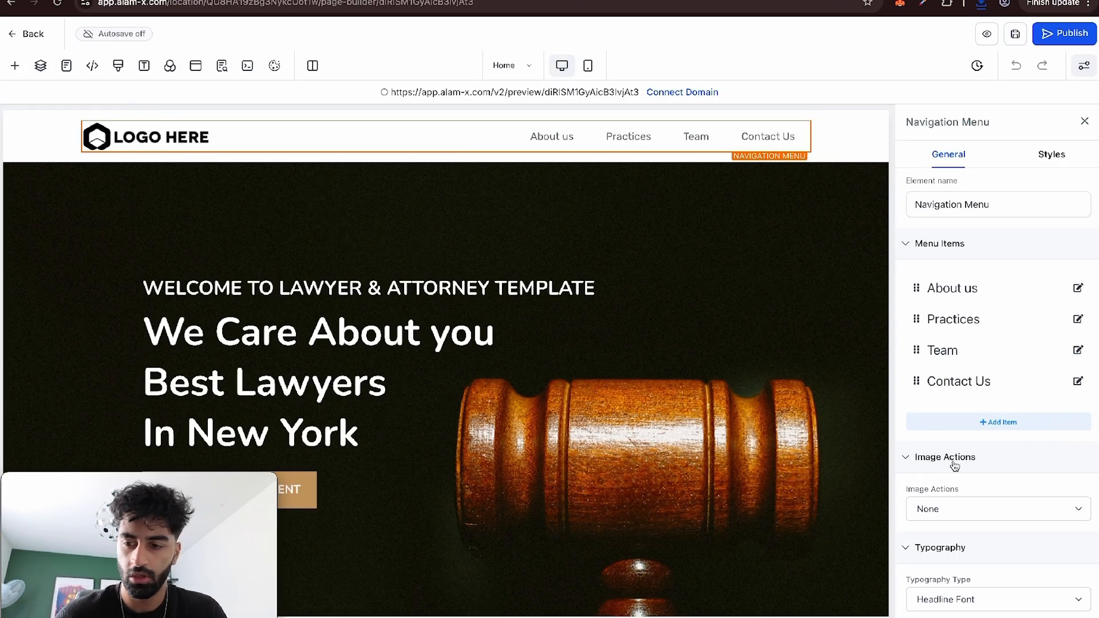
Replace the navigation menu's brand logo in the page builder with the background-free Keithston & Partners logo.
scroll(954, 466, "down", 10)
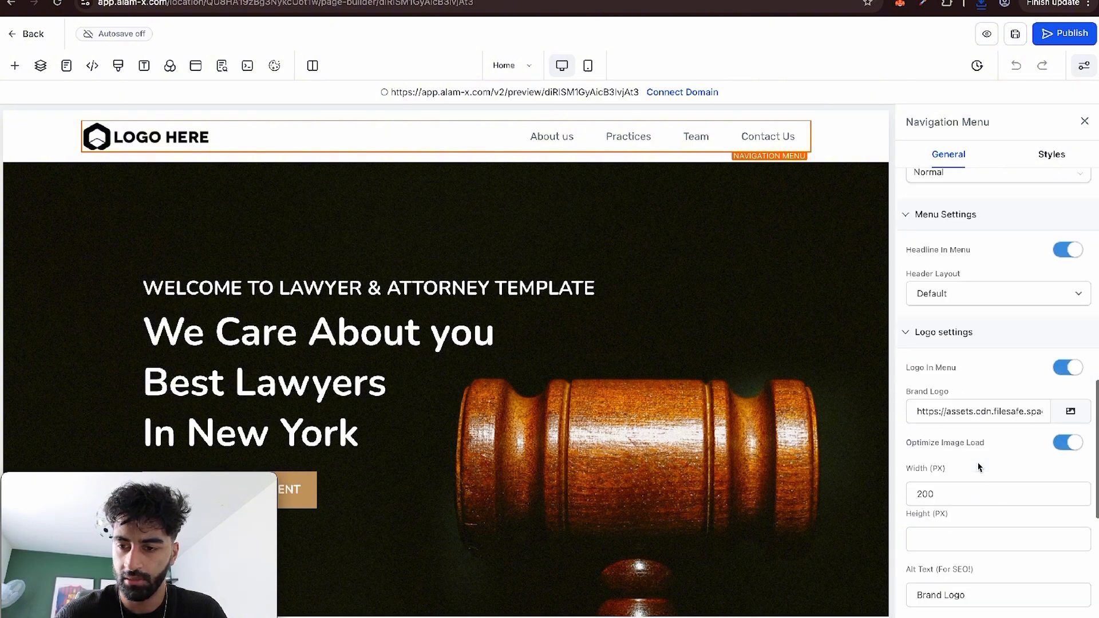
left_click(1069, 412)
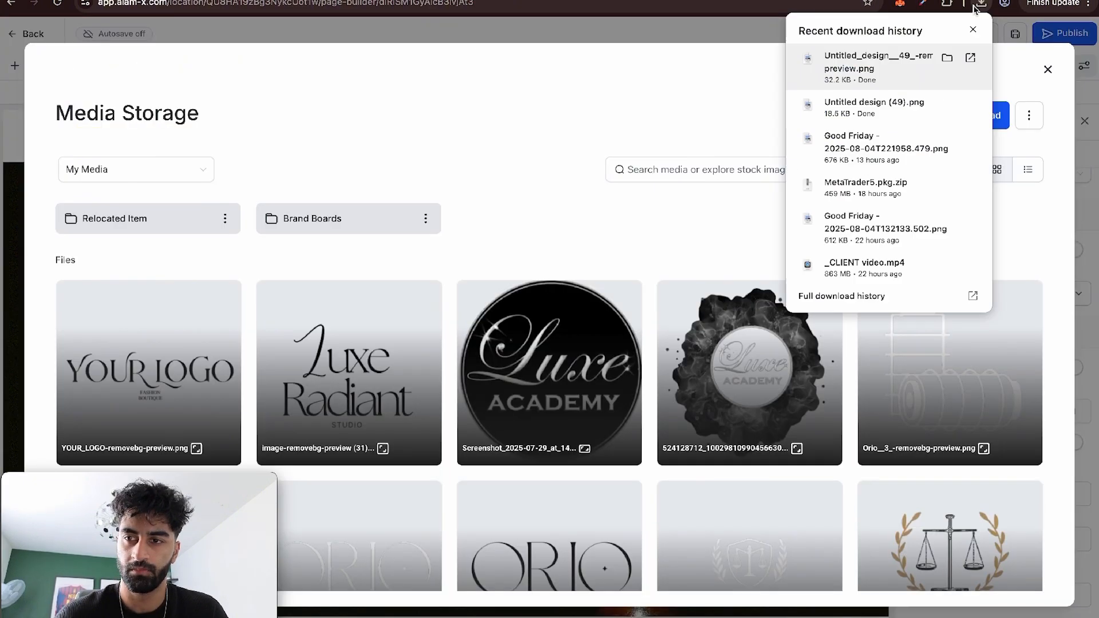
left_click_drag(871, 54, 631, 354)
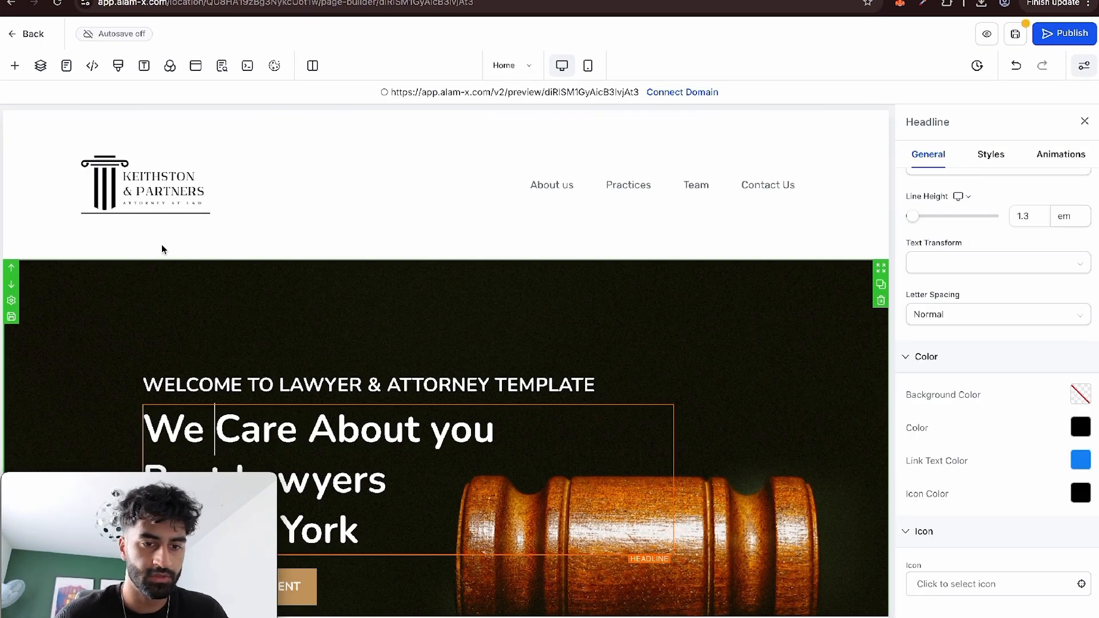
Set the header section's top and bottom padding to 0 px and check the header in mobile view.
left_click(167, 140)
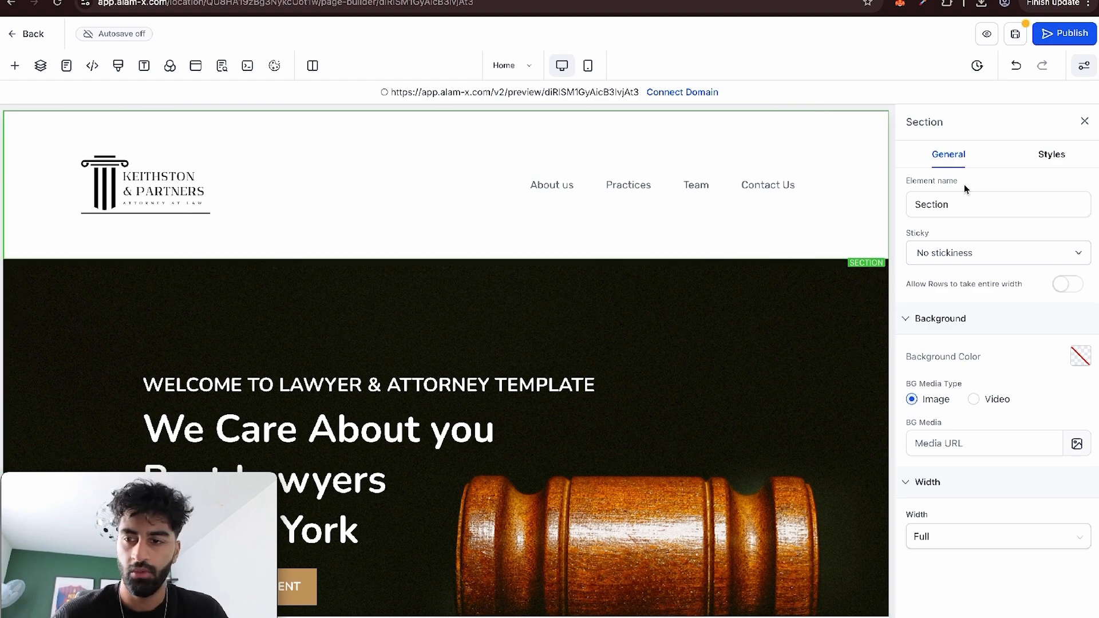
left_click(1039, 156)
left_click(1000, 241)
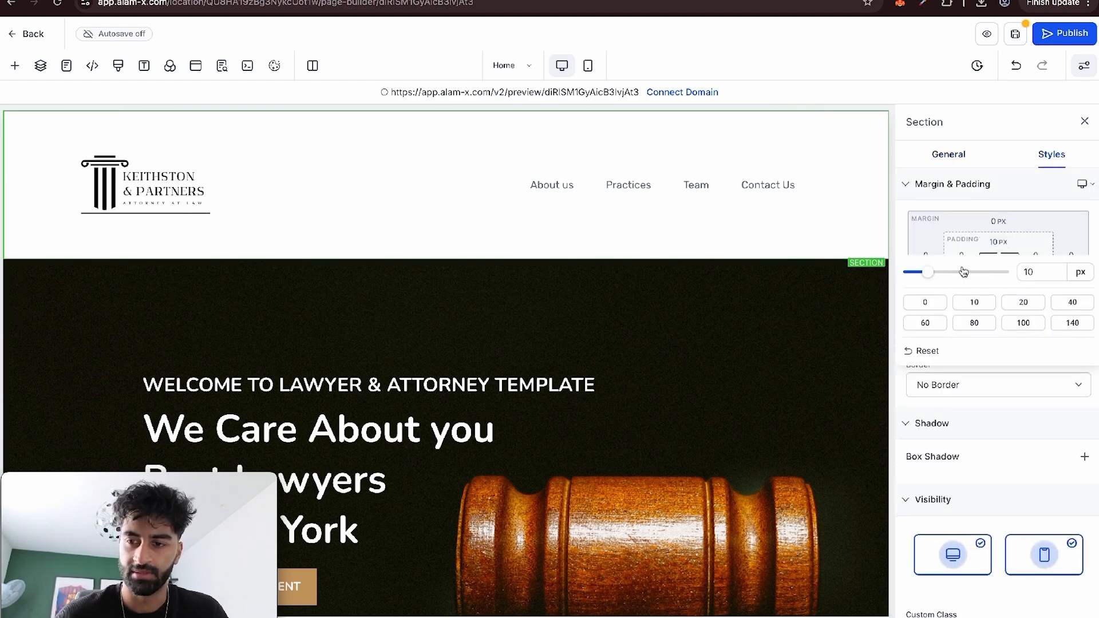
left_click_drag(928, 273, 893, 274)
left_click(979, 232)
left_click(999, 275)
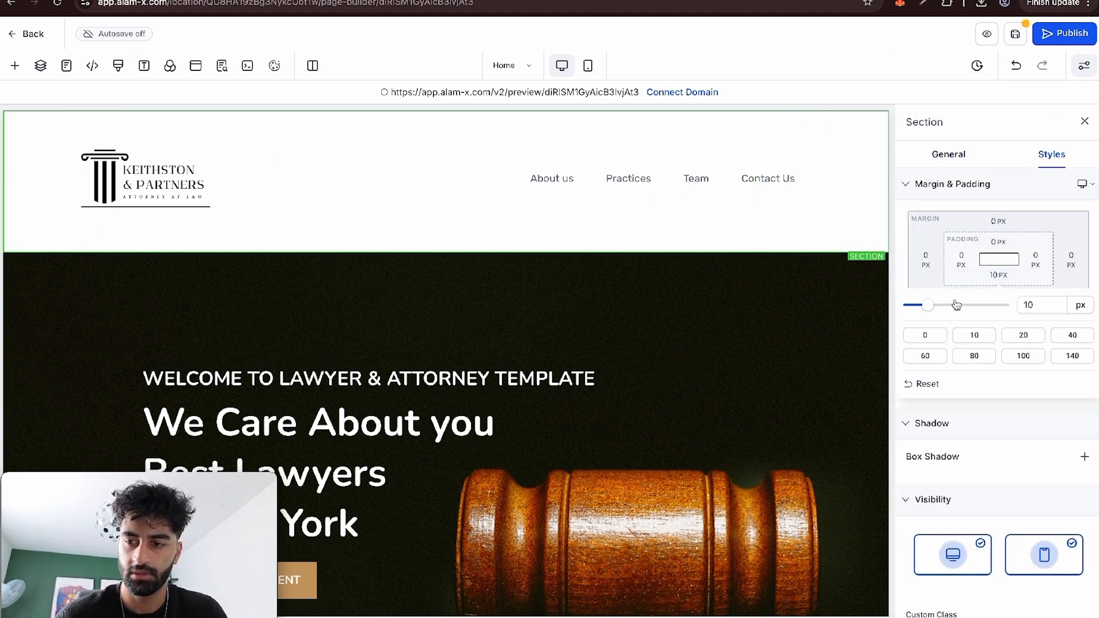
left_click_drag(928, 307, 893, 303)
left_click(836, 281)
left_click(588, 65)
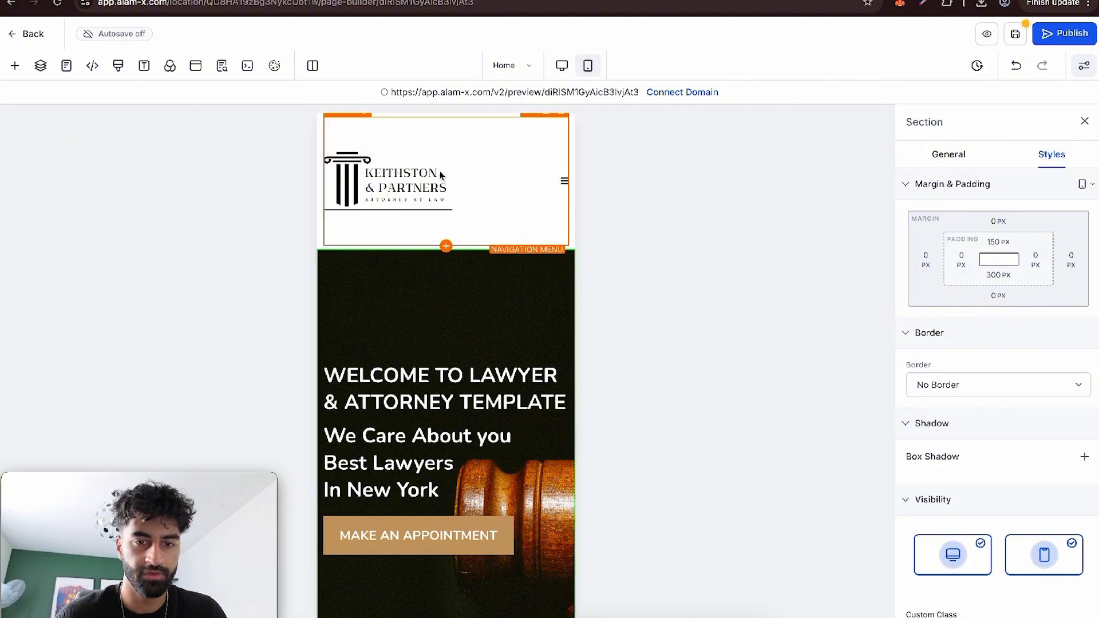
left_click(561, 65)
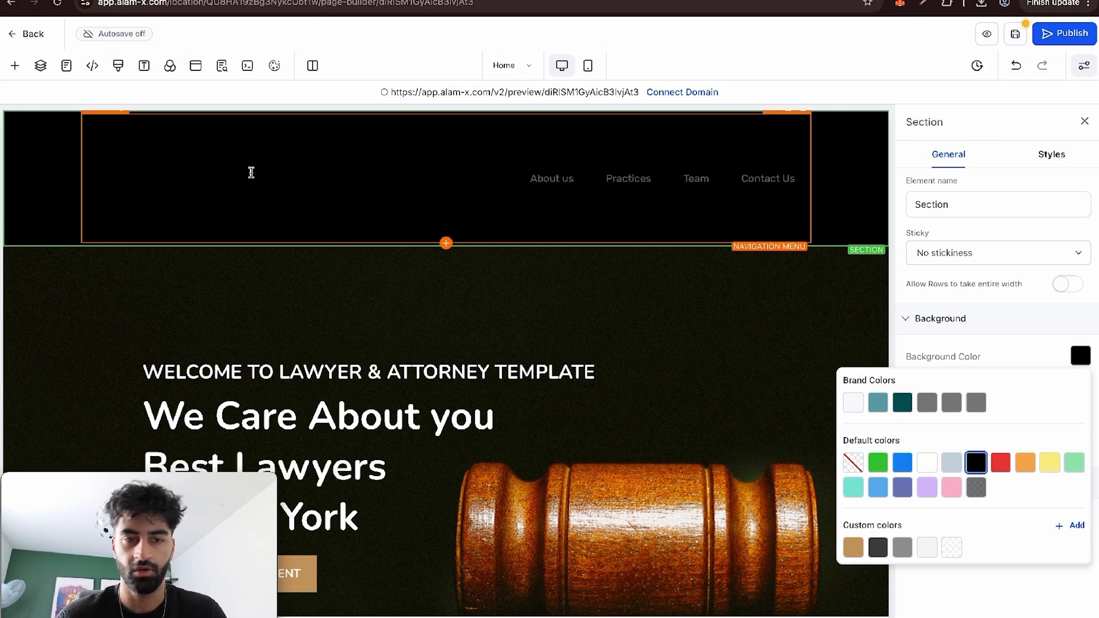
Switch back to Canva and recolour the logo's text and column graphic white.
left_click(475, 1)
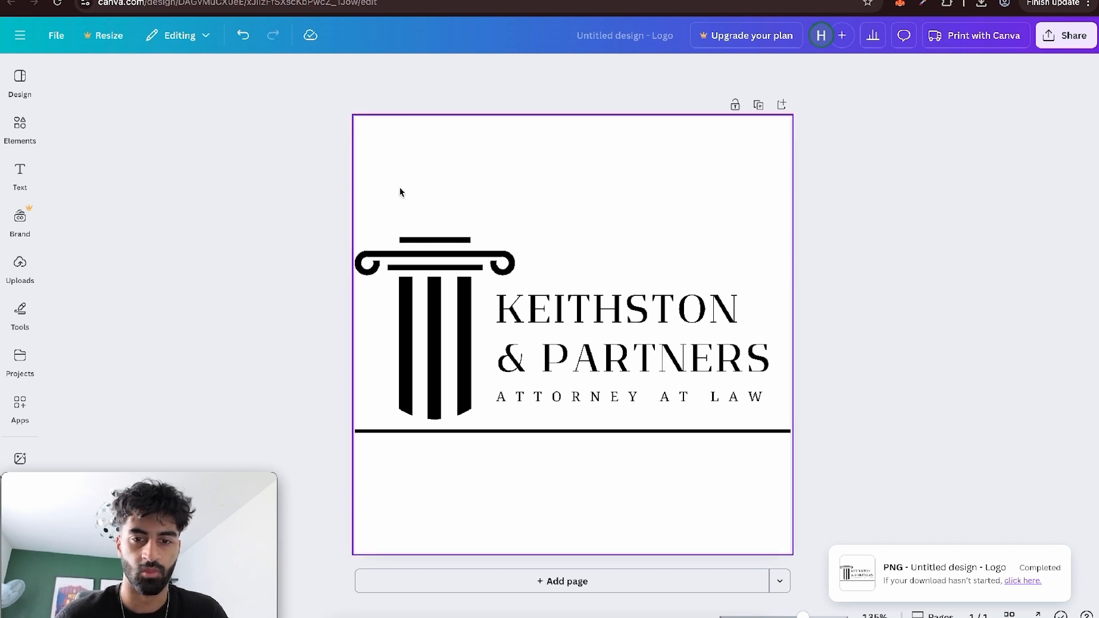
left_click_drag(297, 171, 710, 425)
left_click_drag(807, 505, 329, 213)
left_click(478, 72)
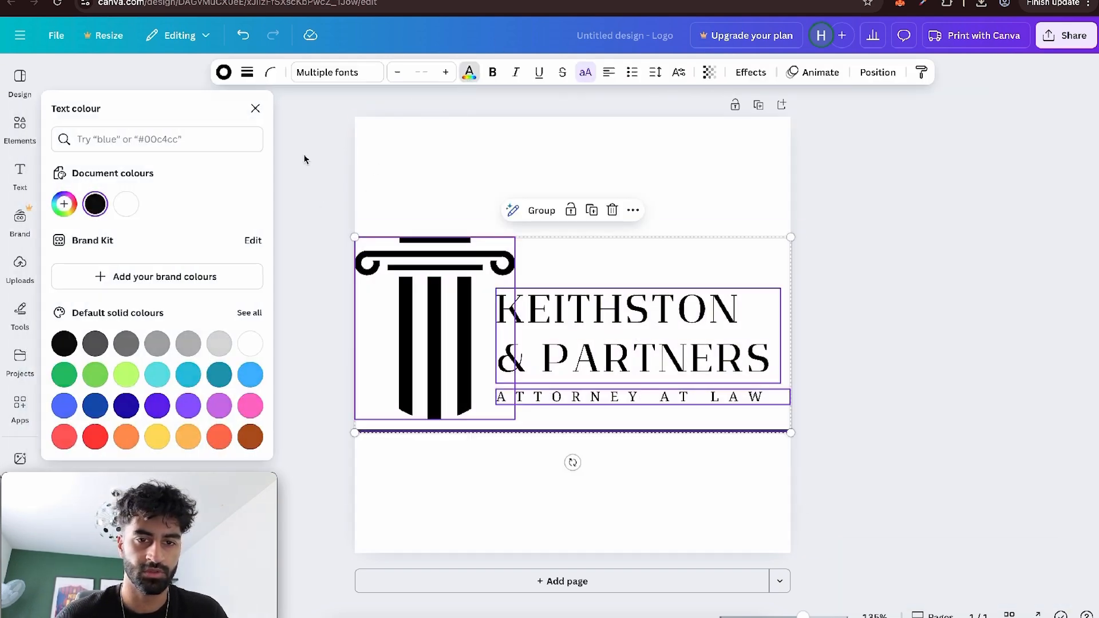
left_click(128, 203)
left_click(450, 279)
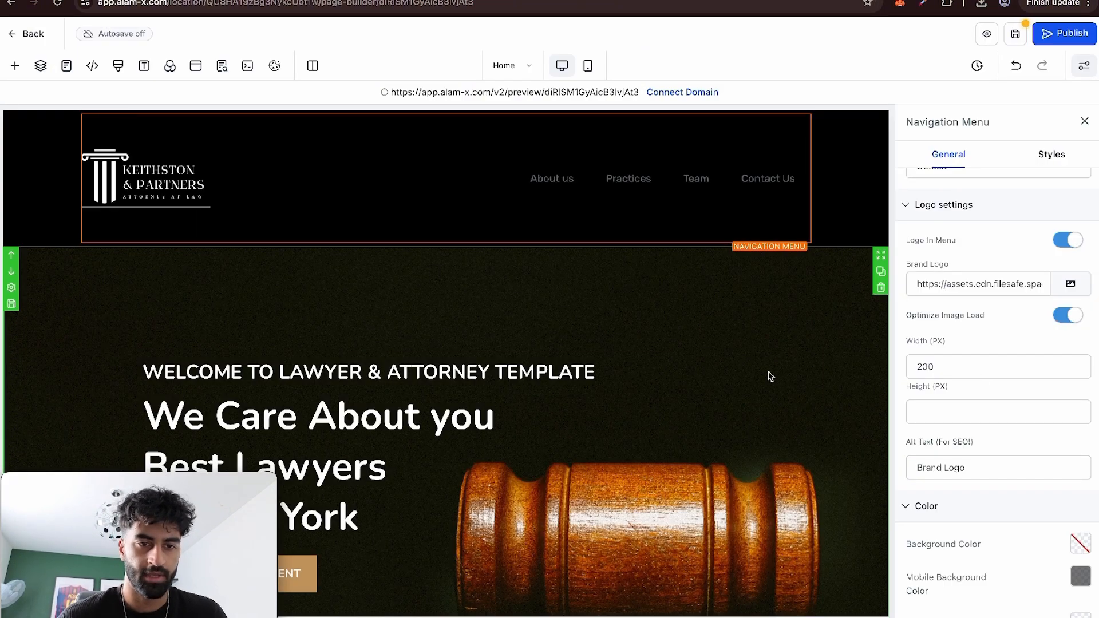
Give the hero section a top border in white.
left_click(783, 400)
left_click(634, 493)
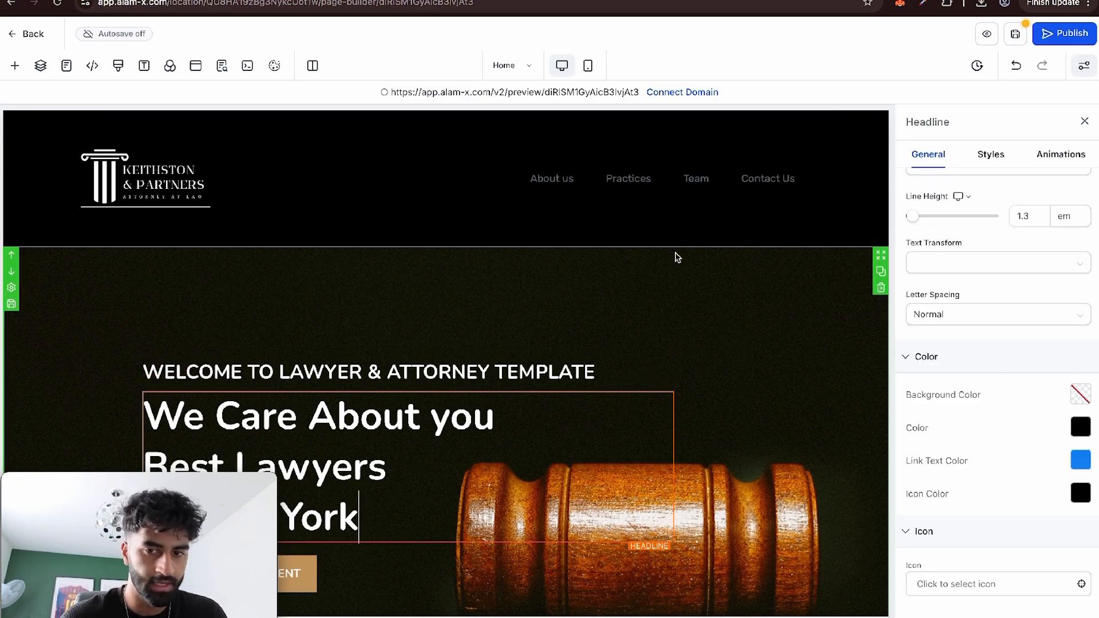
left_click(692, 307)
left_click(1047, 160)
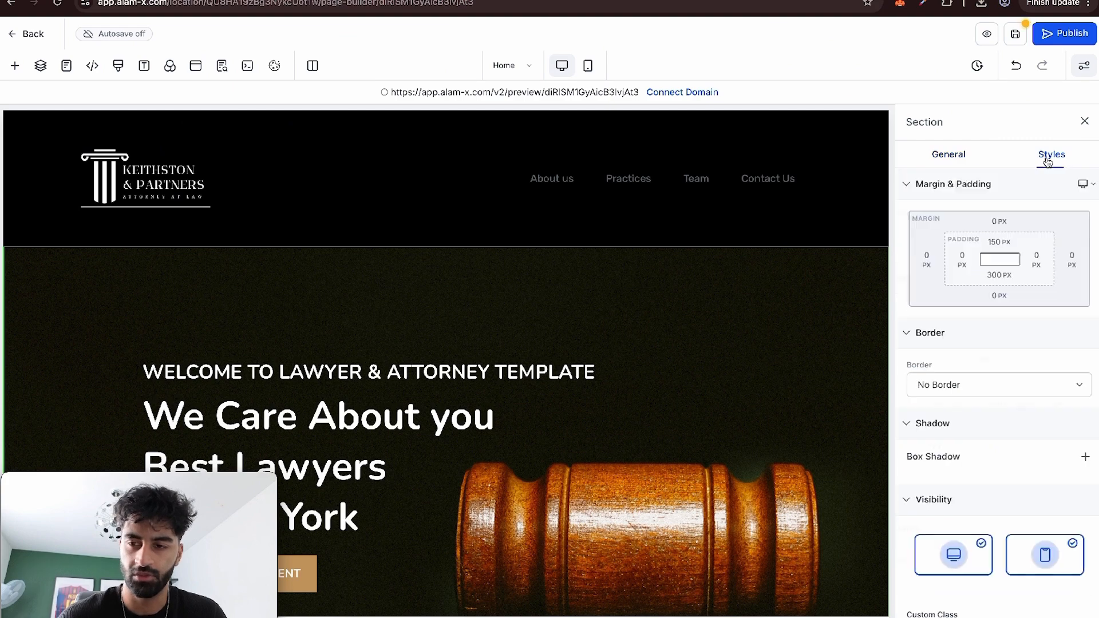
left_click(1005, 382)
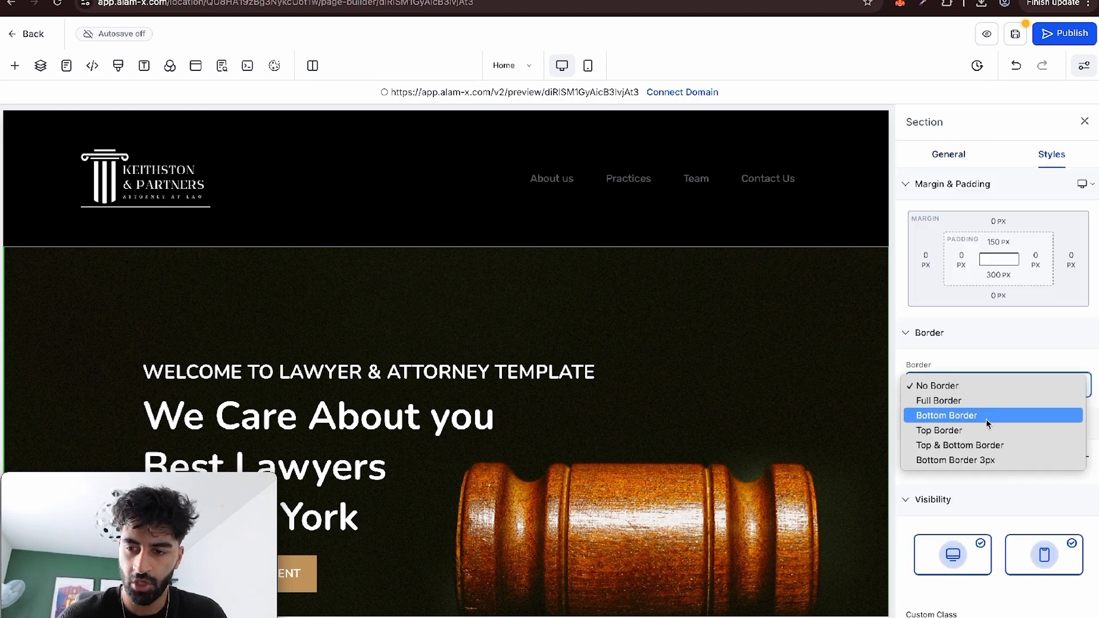
left_click(973, 430)
left_click(1080, 498)
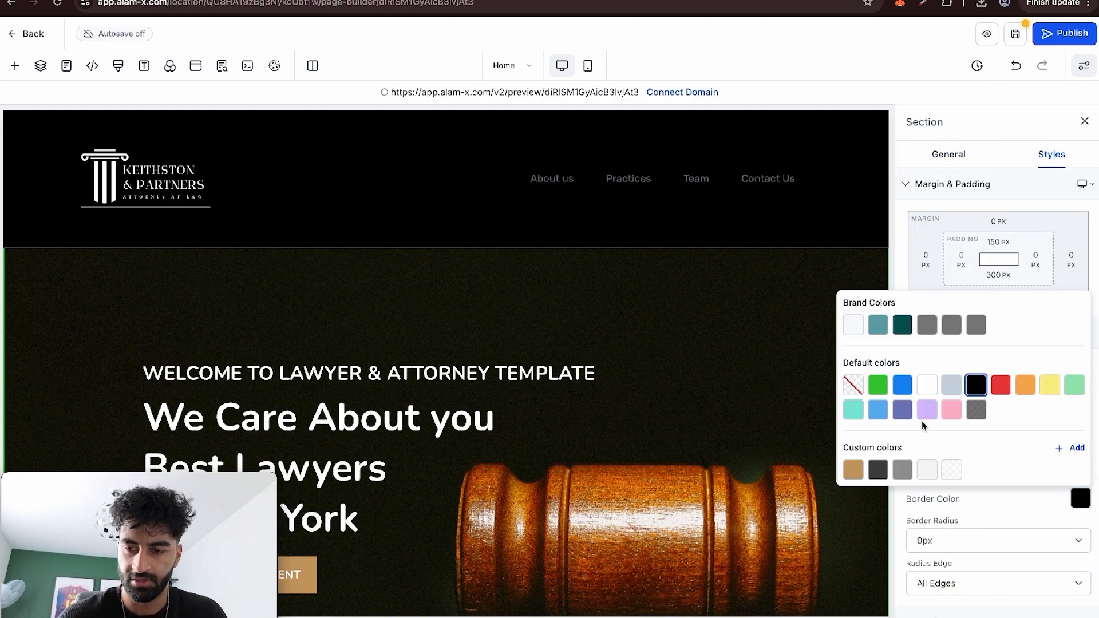
left_click(928, 386)
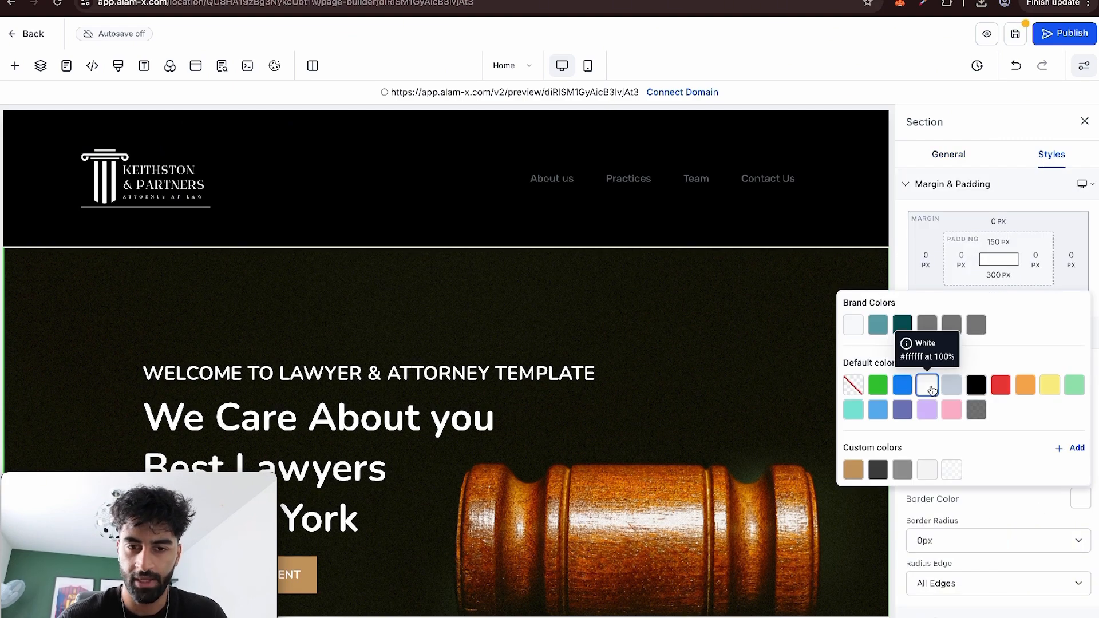
Set the width of the hero section's top border to 1px.
left_click(956, 200)
left_click(950, 449)
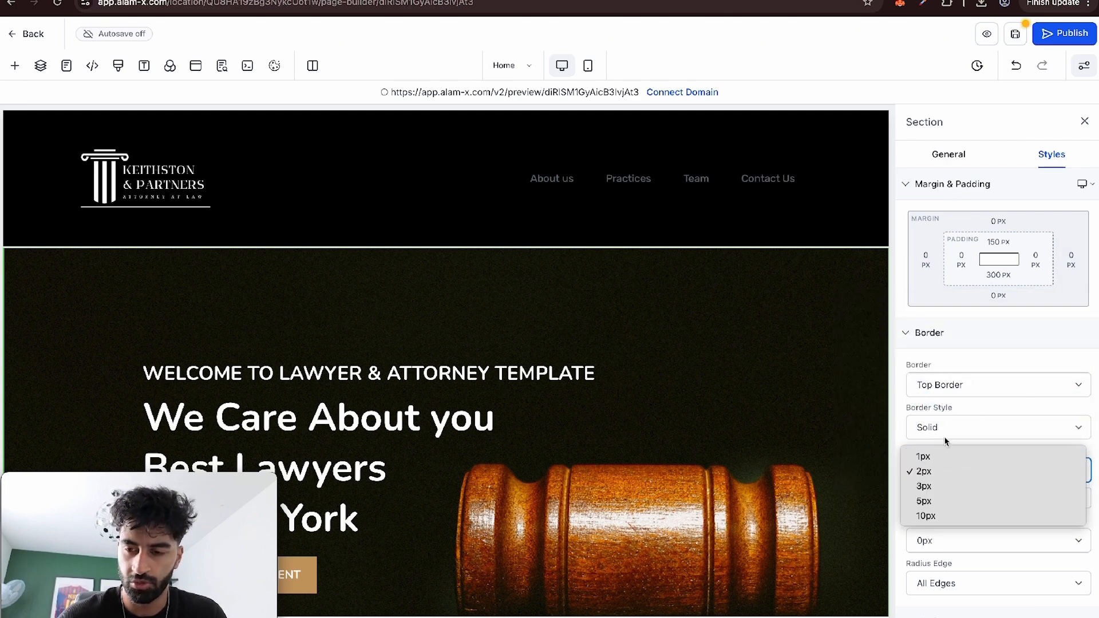
left_click(937, 457)
left_click(449, 420)
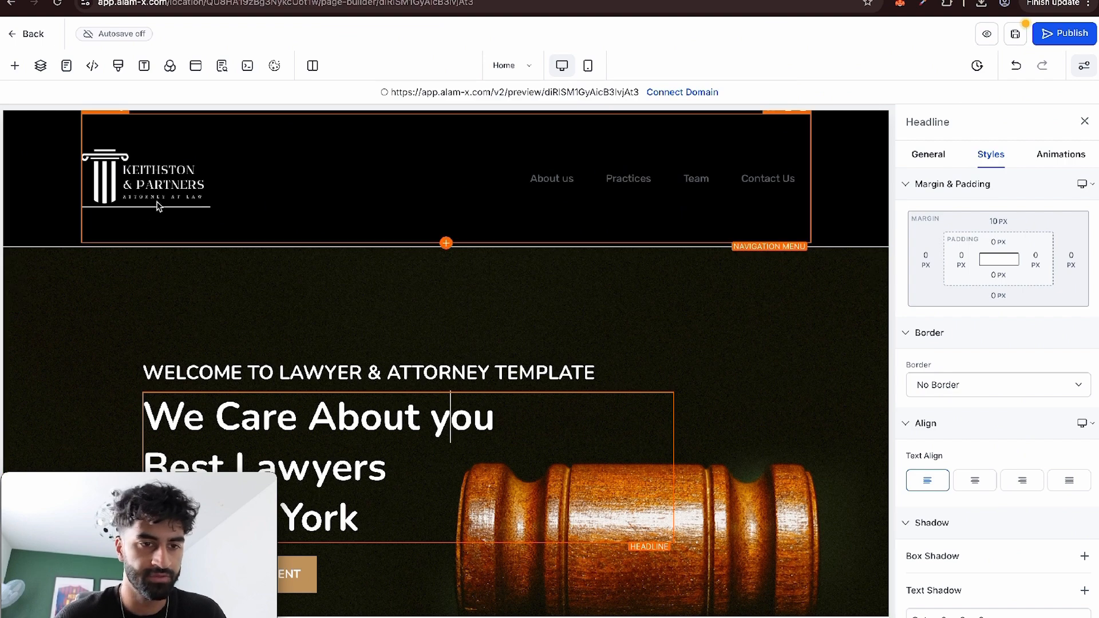
Set the navigation menu's dropdown and menu text colours to the near-white brand colour.
left_click(595, 186)
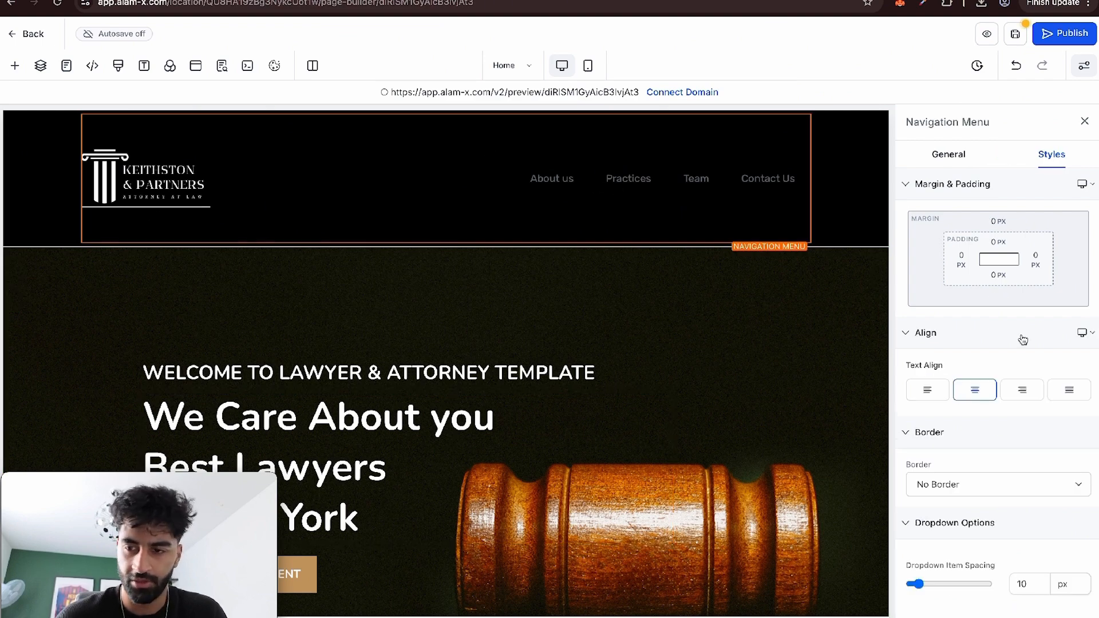
scroll(1016, 372, "down", 6)
left_click(1076, 318)
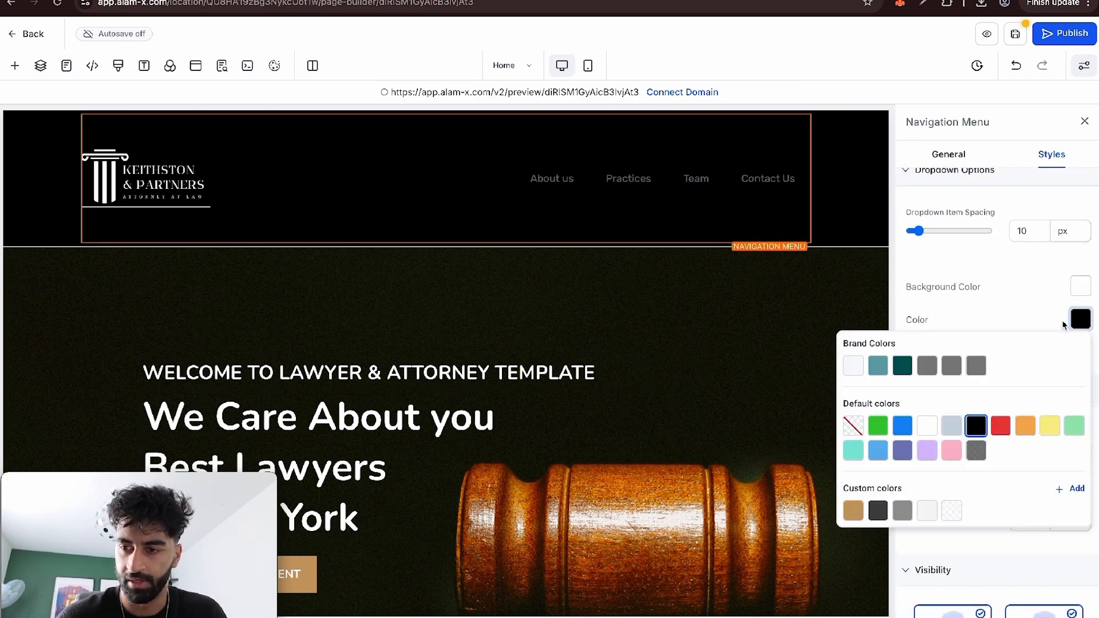
left_click(852, 367)
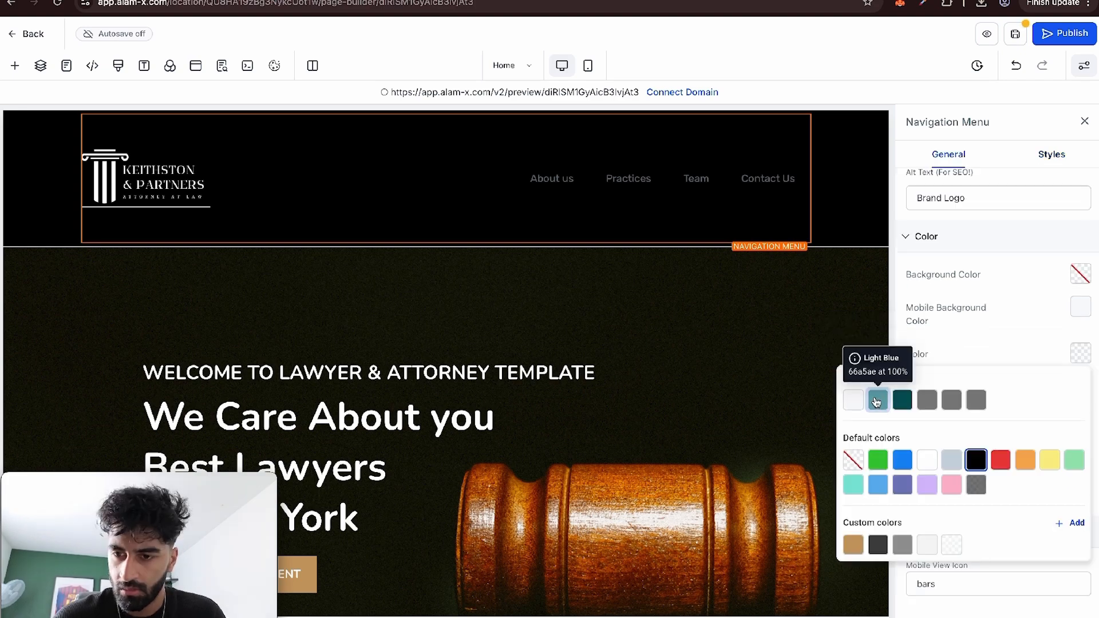
left_click(855, 402)
left_click(782, 292)
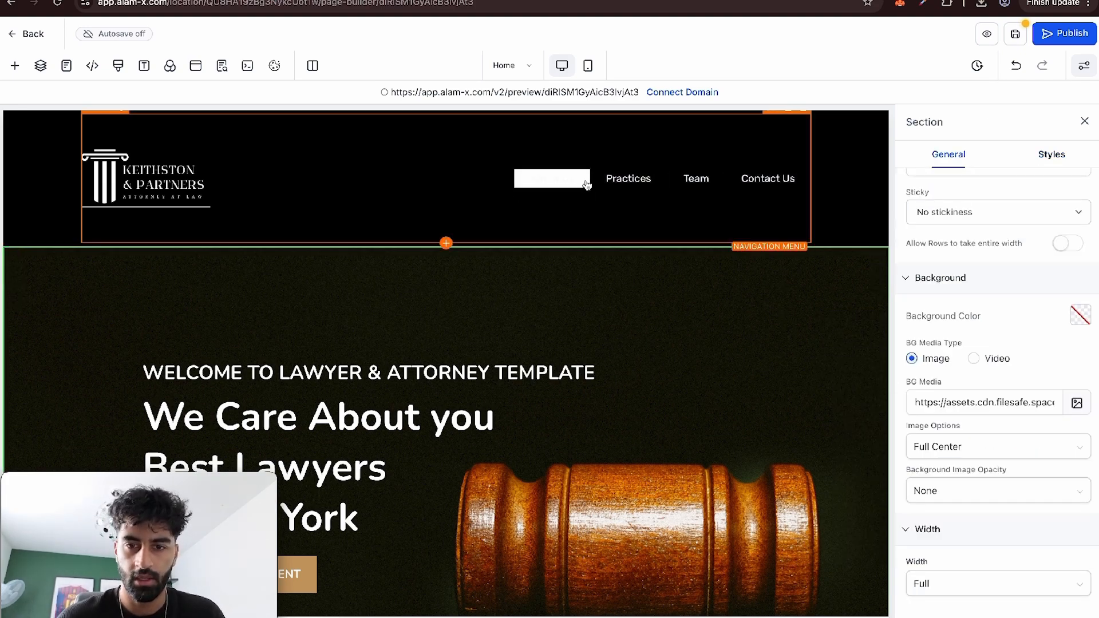
Change the navigation menu's hover background colour to the dark grey default colour.
left_click(684, 182)
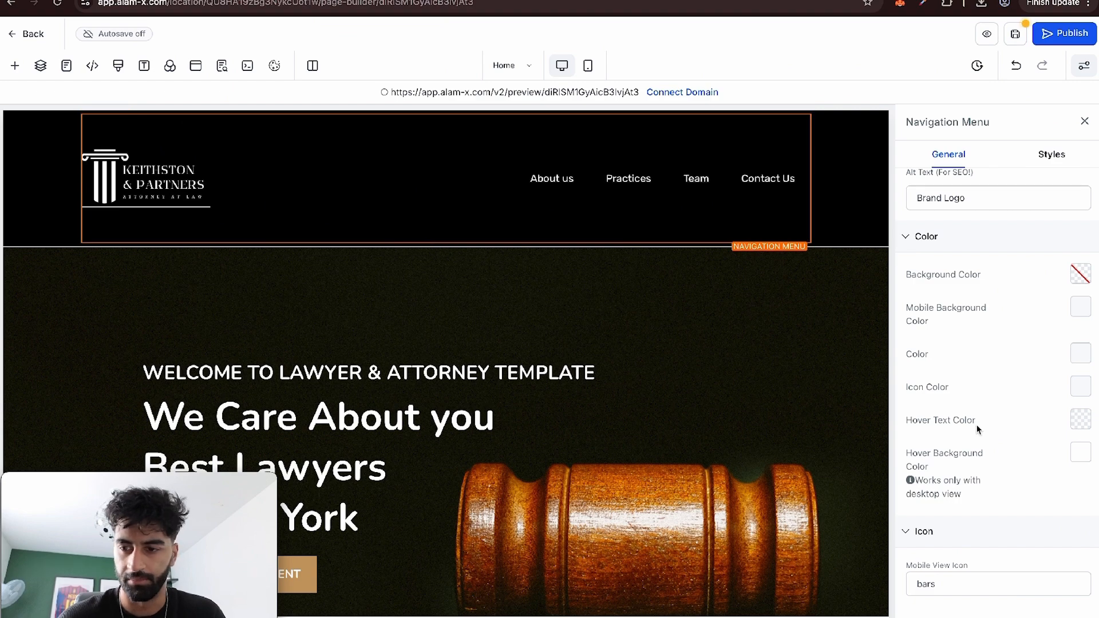
left_click(1079, 453)
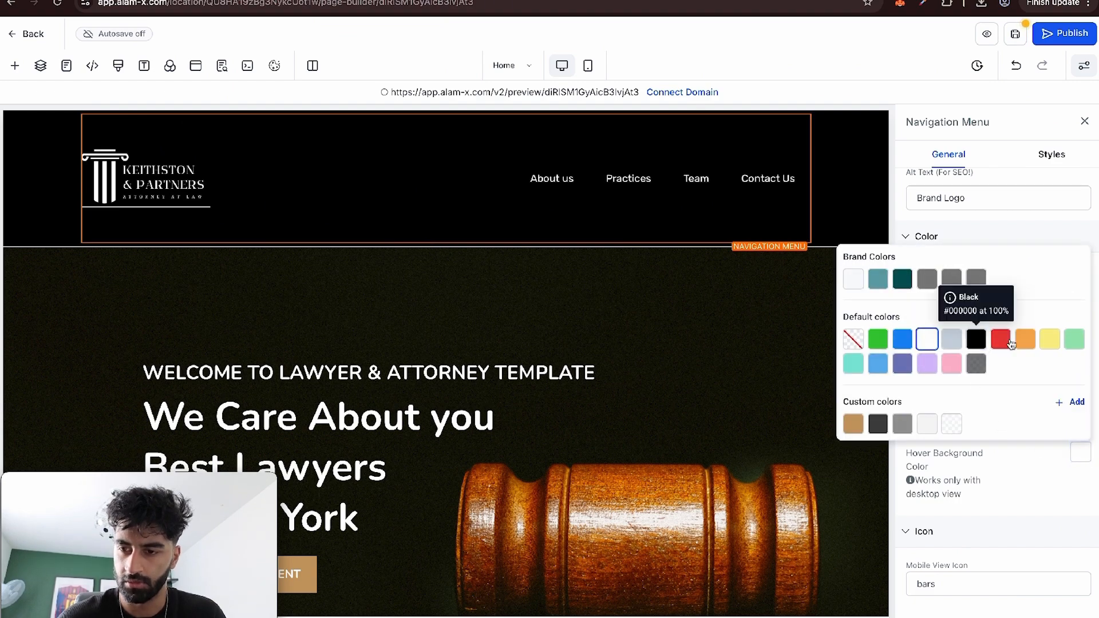
left_click(978, 365)
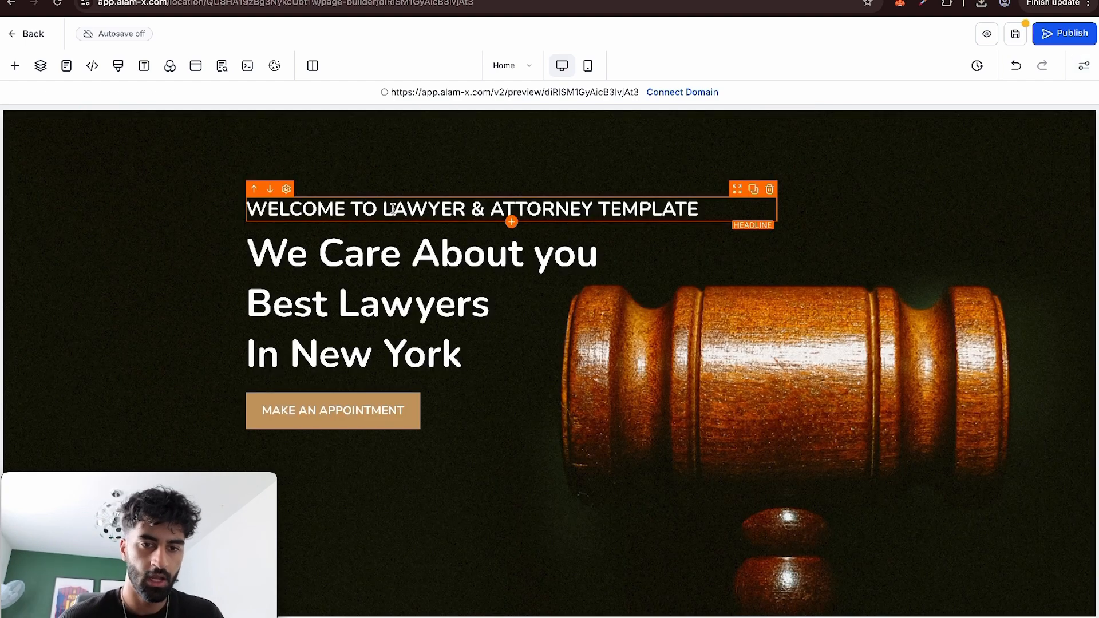
Give the hero section's main headline a Fade In entrance animation and lengthen the animation's duration.
left_click(400, 280)
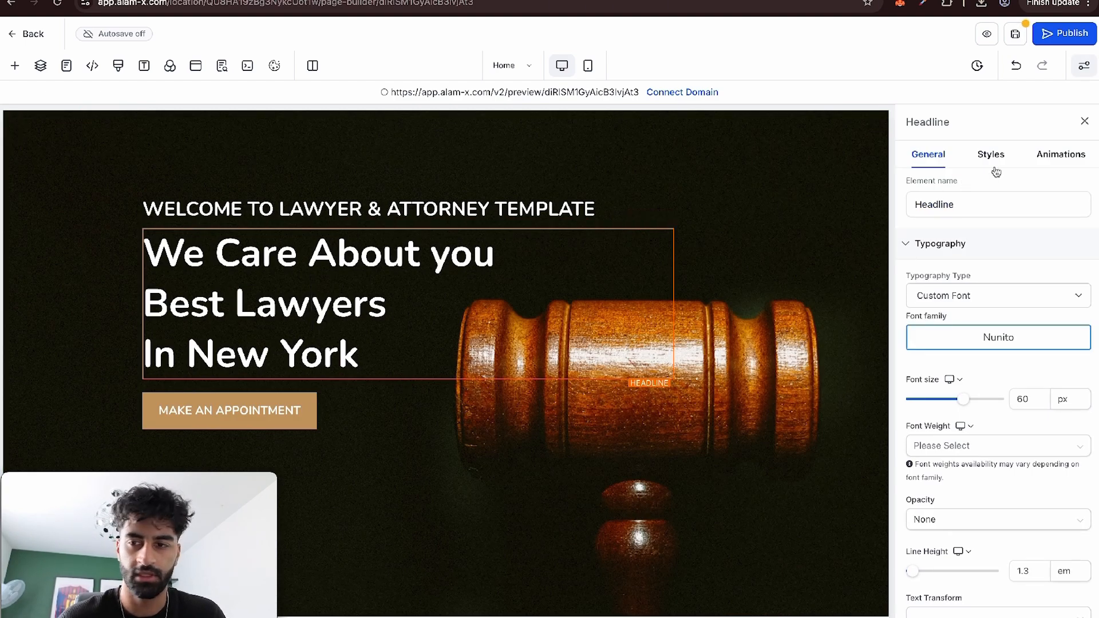
left_click(1045, 155)
left_click(994, 216)
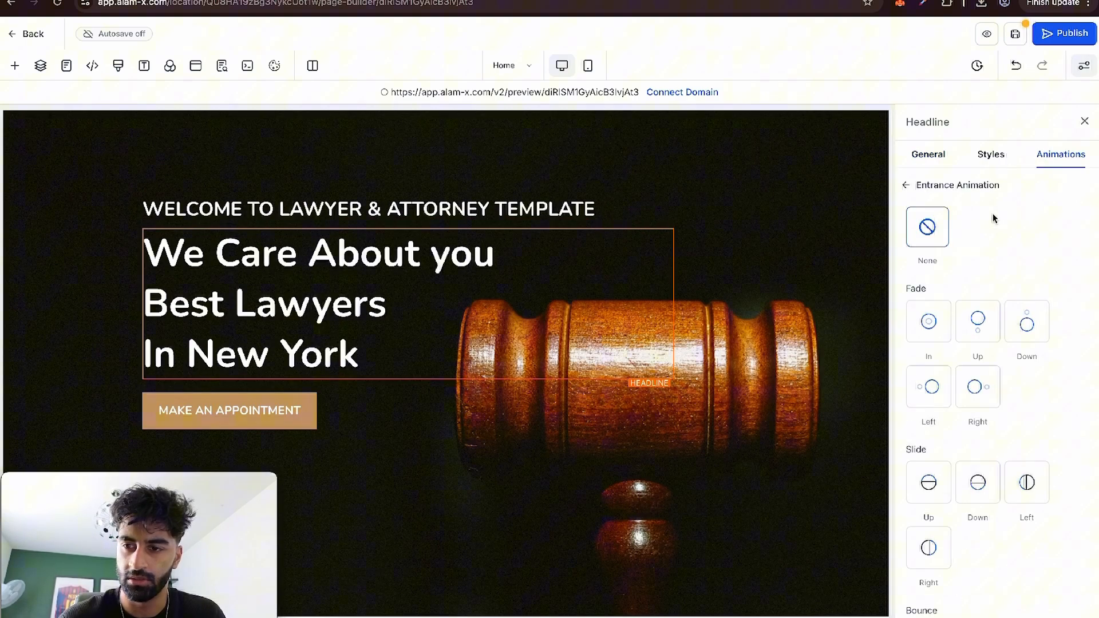
left_click(944, 328)
left_click(991, 606)
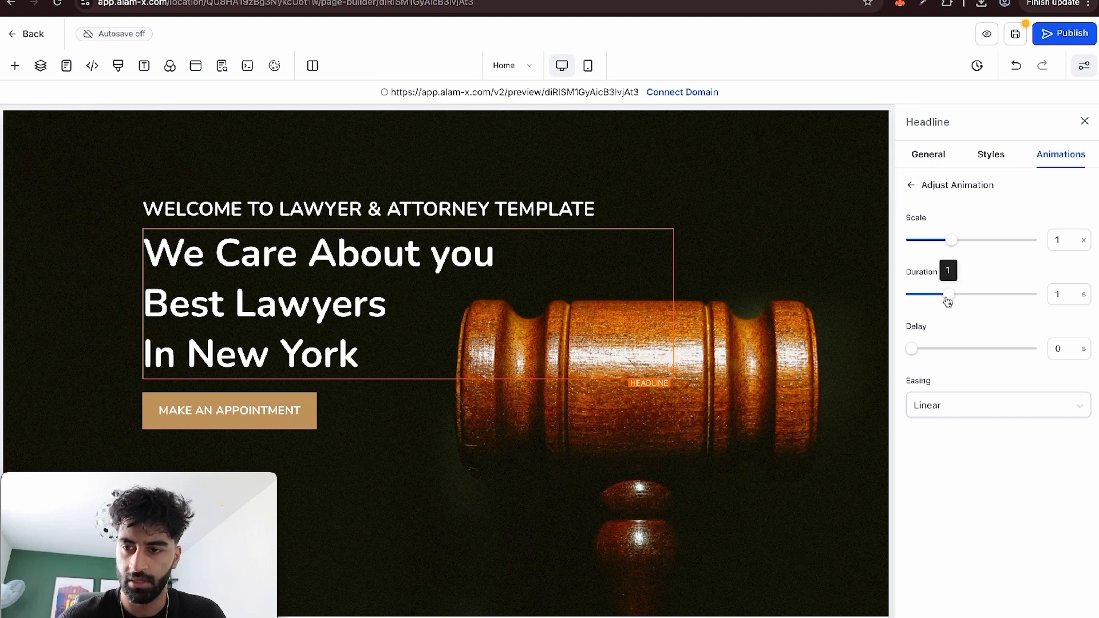
left_click_drag(948, 302, 1011, 295)
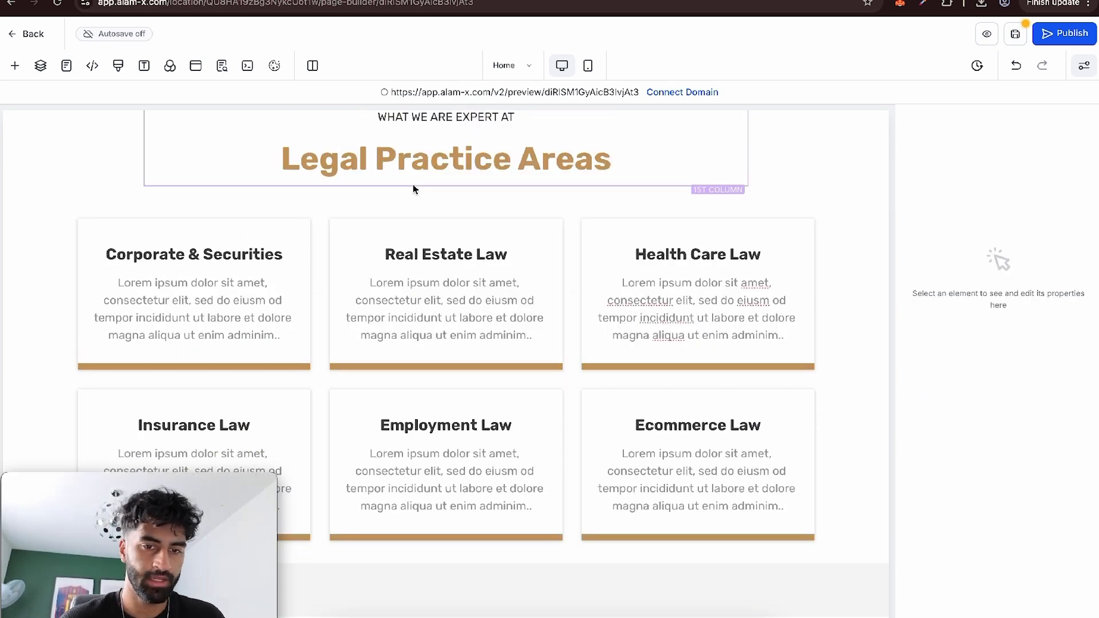
Add a one-column row below the Insurance, Employment and Ecommerce Law cards in Legal Practice Areas.
scroll(423, 413, "down", 4)
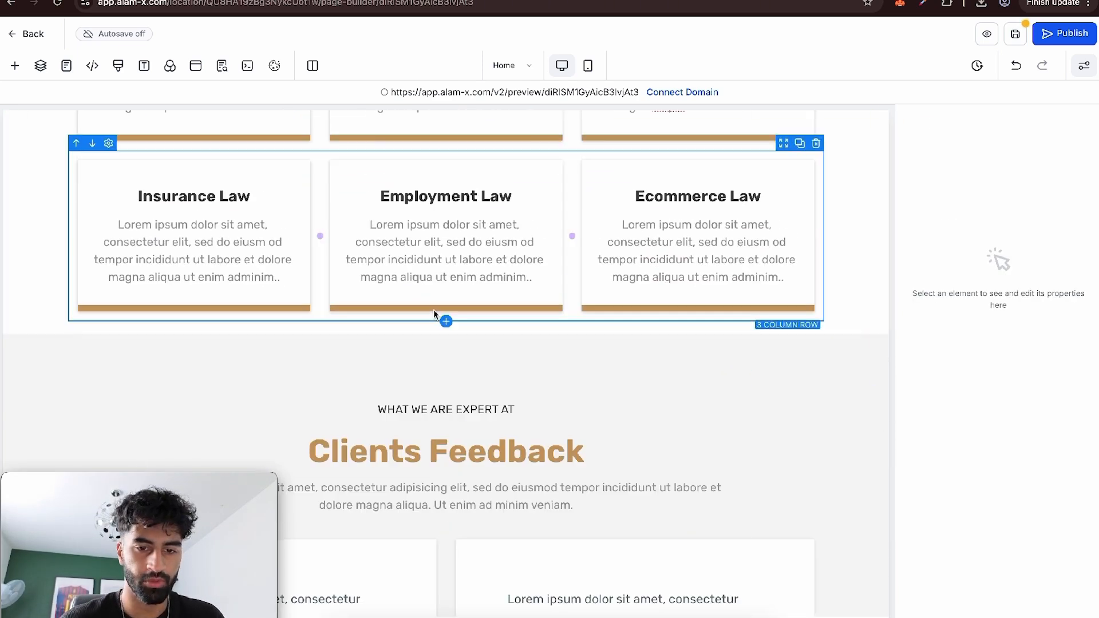
scroll(434, 312, "up", 5)
scroll(442, 273, "down", 4)
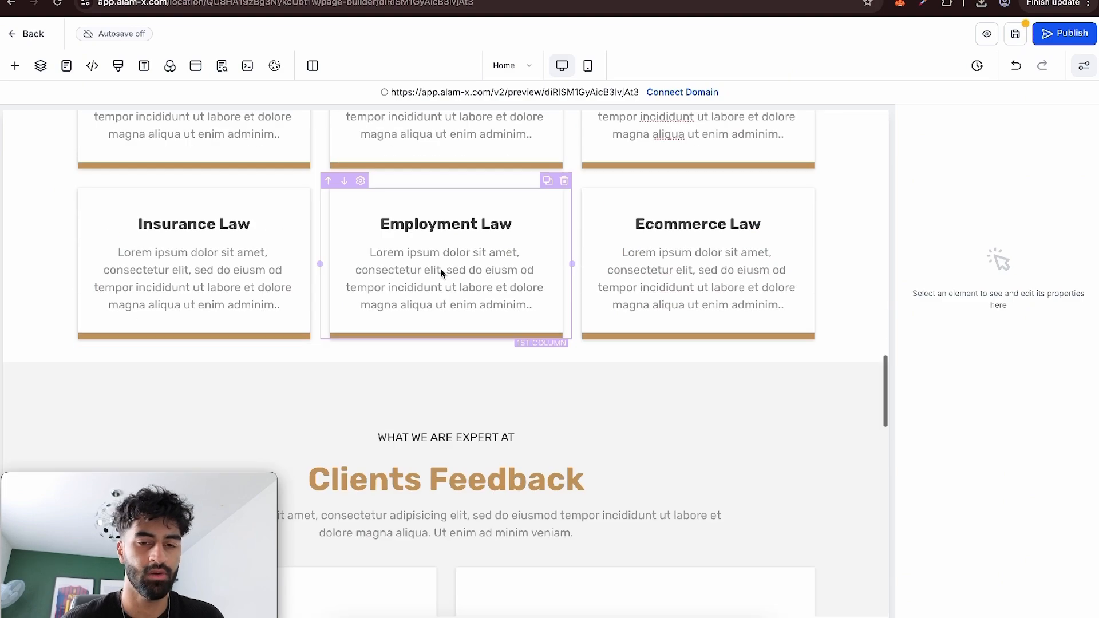
scroll(441, 273, "up", 10)
scroll(437, 383, "down", 6)
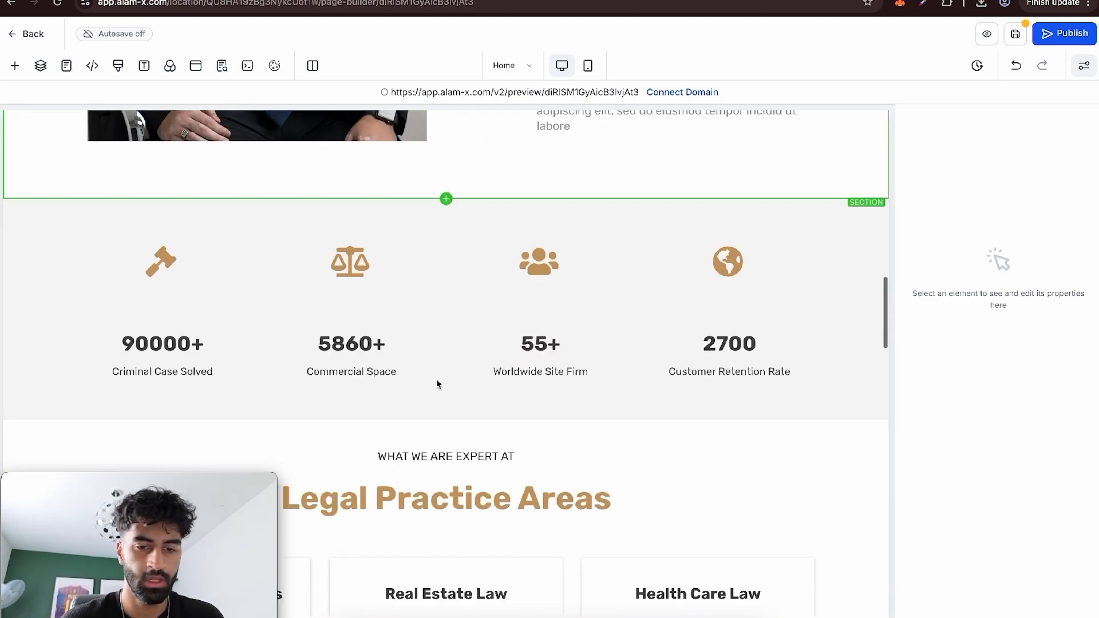
scroll(438, 384, "down", 8)
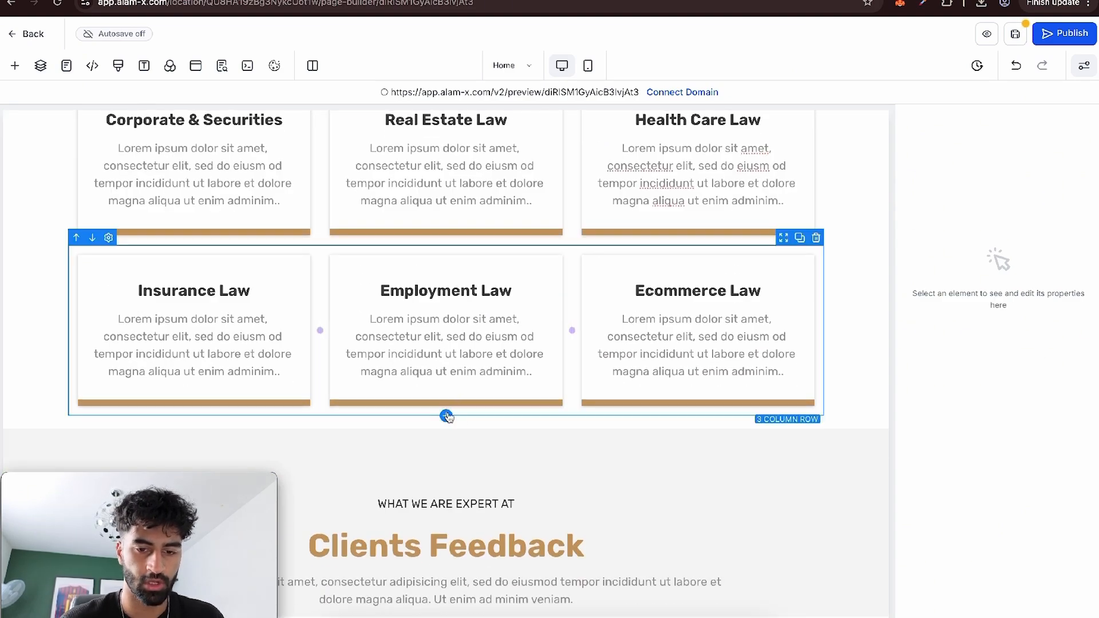
left_click(447, 417)
left_click_drag(221, 188, 446, 438)
Place a button in the new row below the practice area cards, with the text "Book An Appointment".
left_click(440, 460)
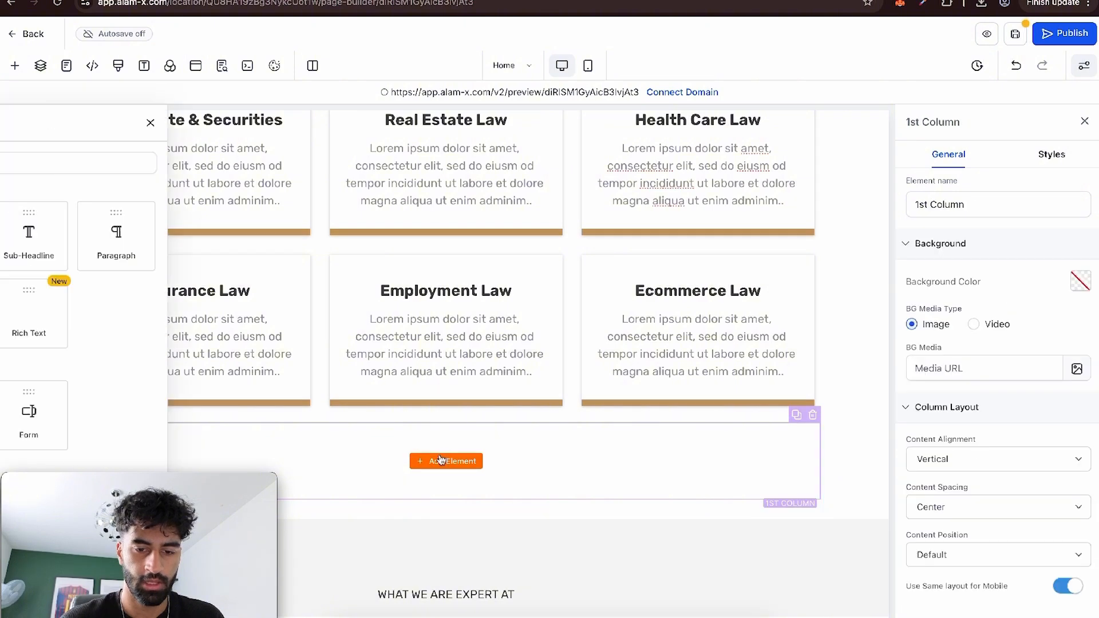
scroll(252, 361, "down", 1)
left_click_drag(144, 353, 476, 449)
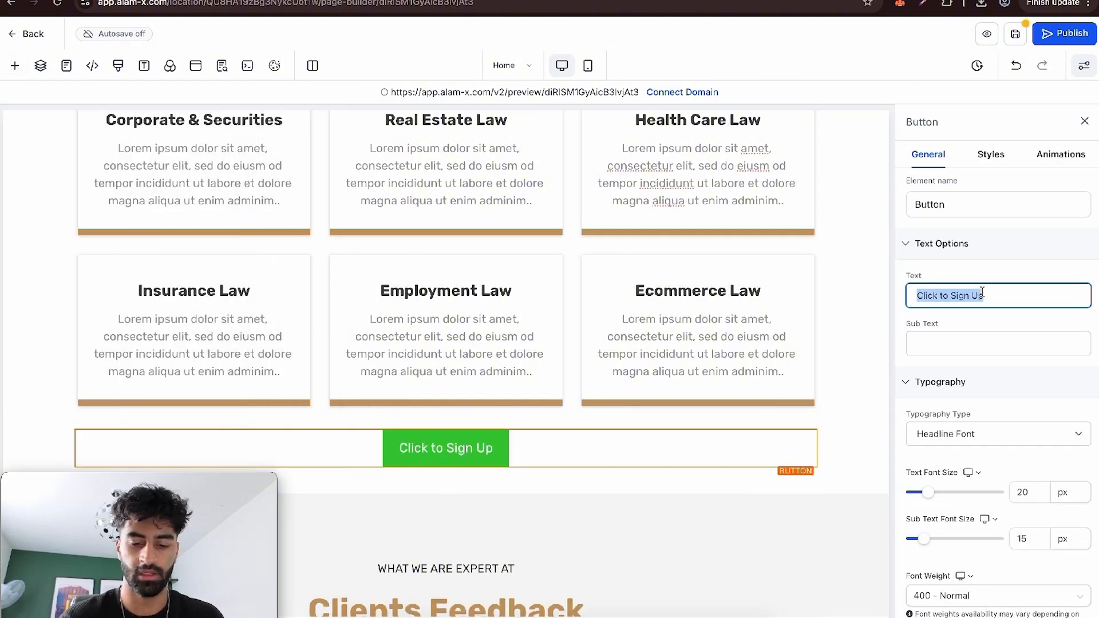
type("Book An Appointment")
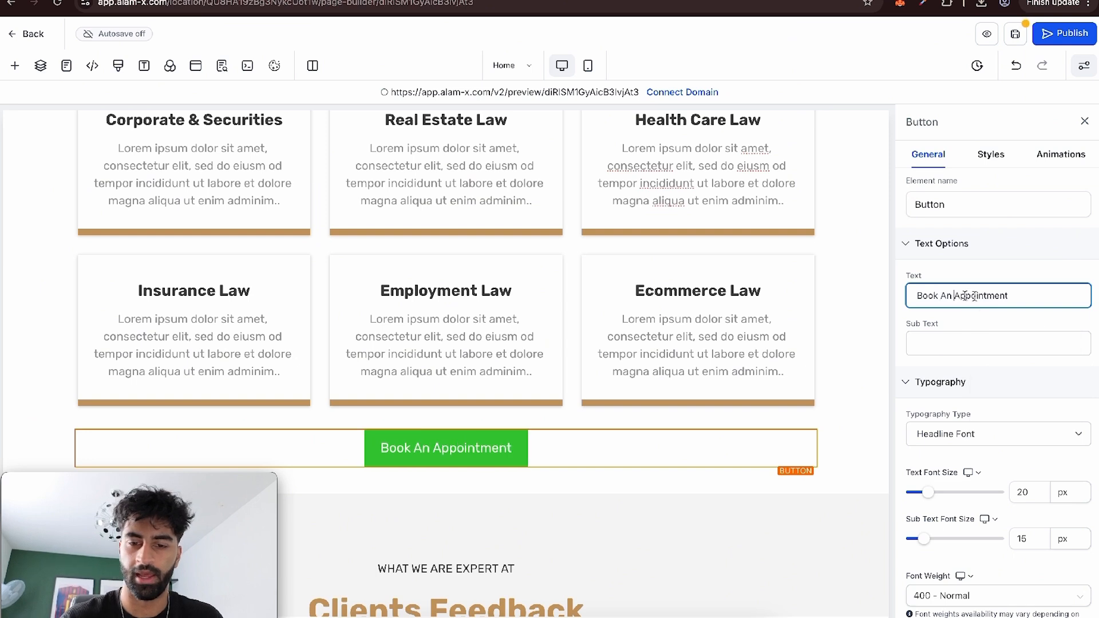
left_click(1005, 162)
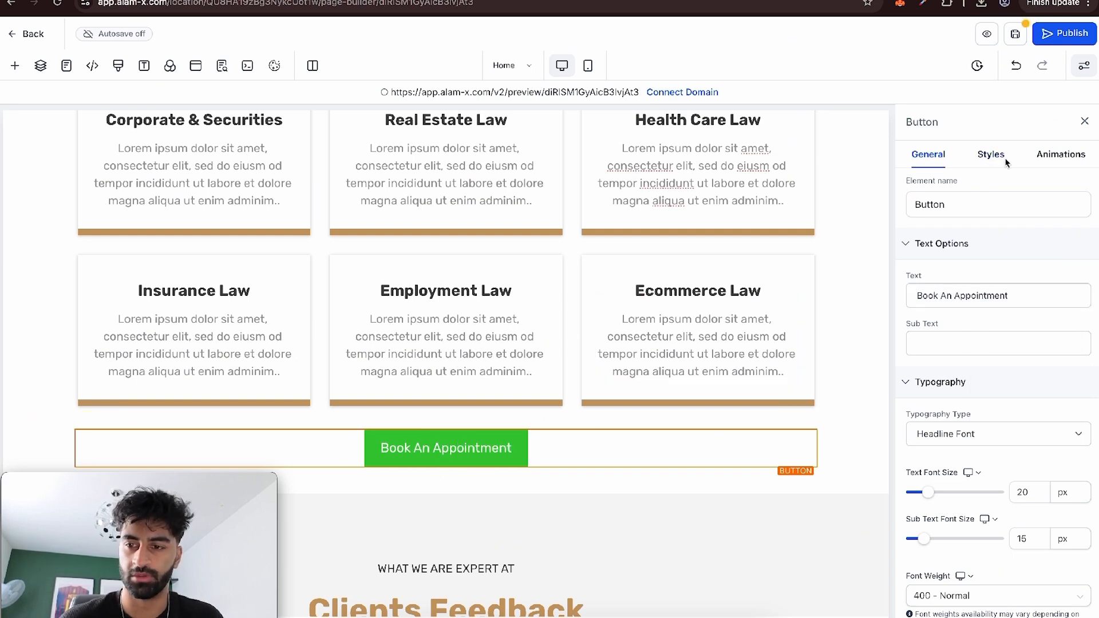
Try the Line Flat background style on the Book An Appointment button and restore the Custom style.
left_click(991, 154)
left_click(957, 286)
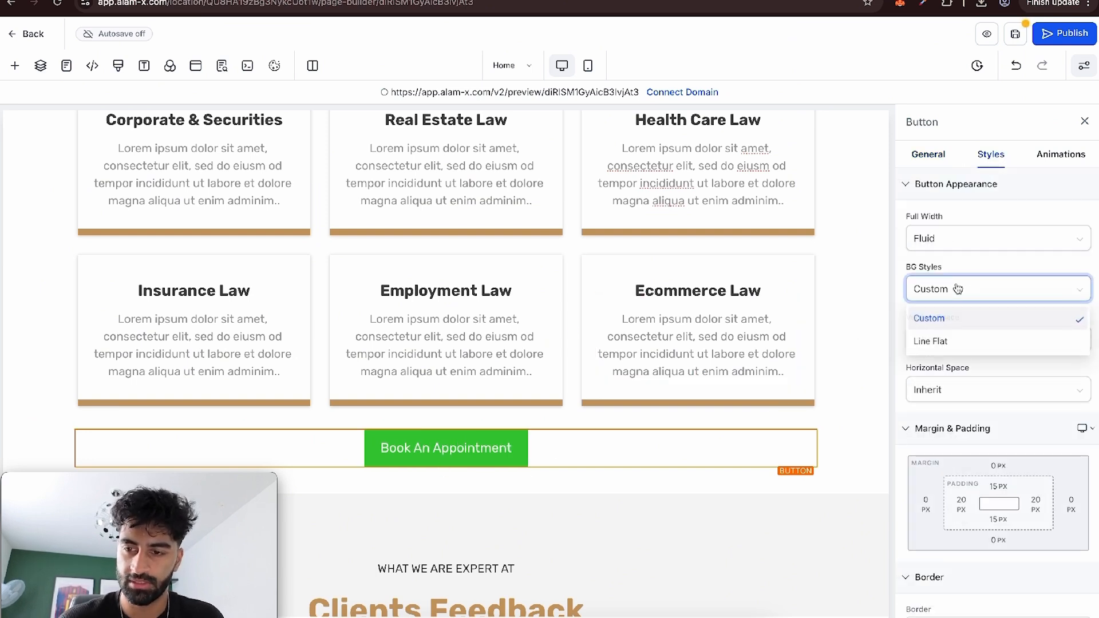
left_click(947, 349)
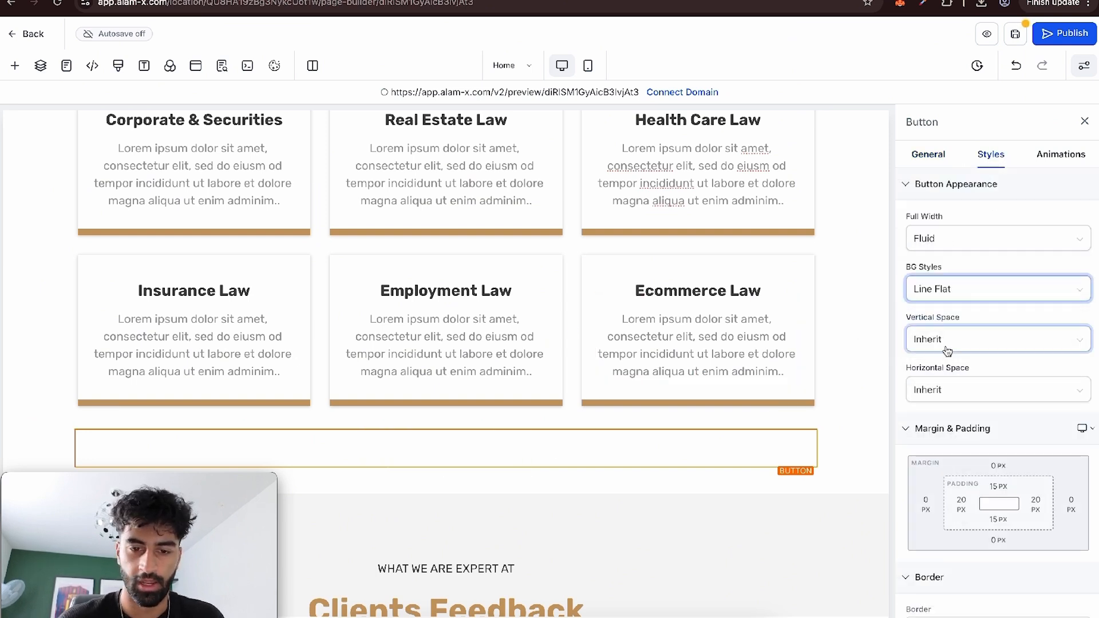
left_click(945, 296)
left_click(970, 318)
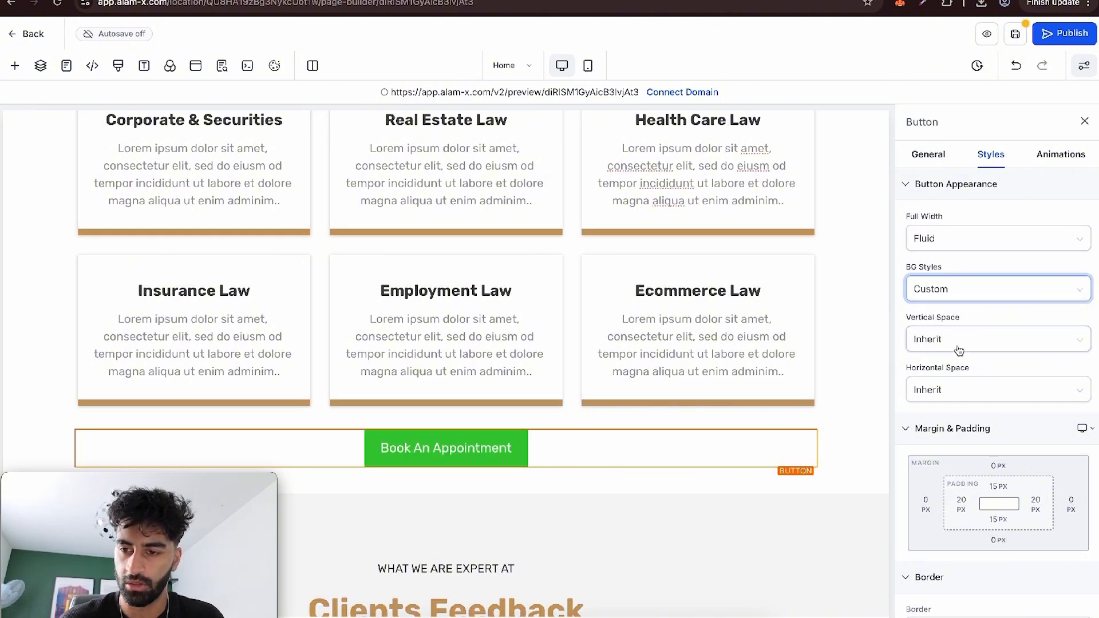
Give the Book An Appointment button a full border with a 100px radius and the default white border colour.
scroll(959, 389, "down", 5)
left_click(962, 349)
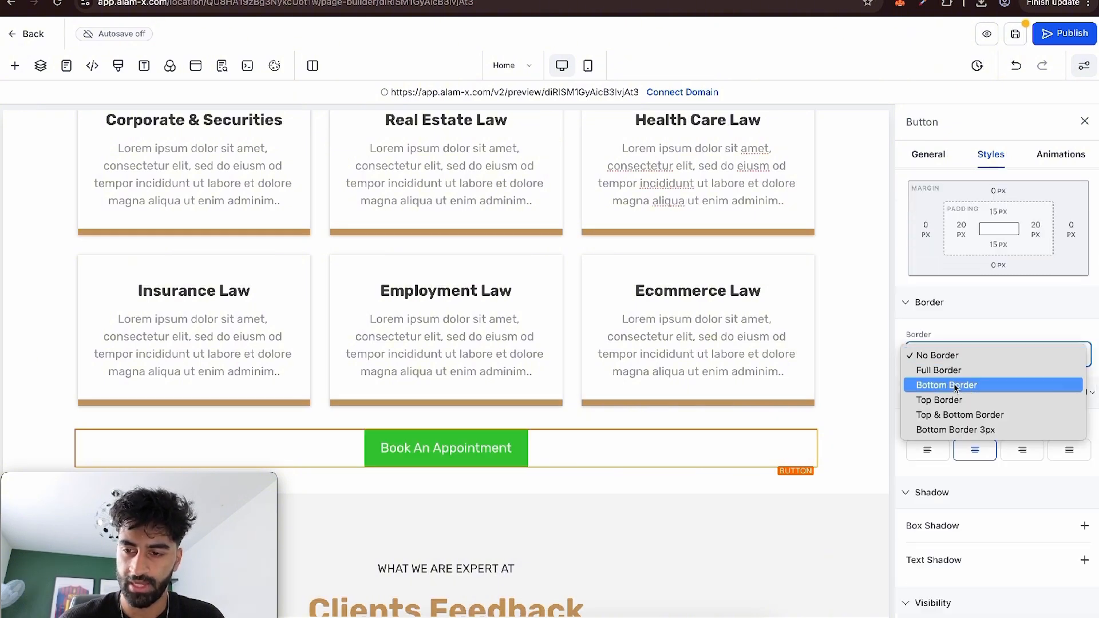
left_click(949, 375)
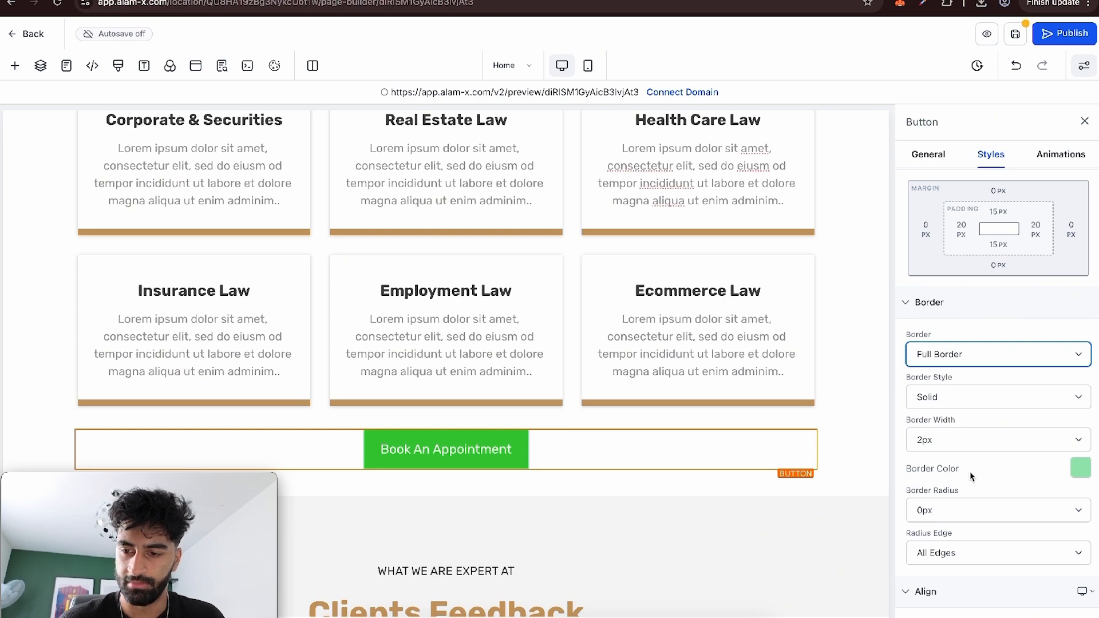
left_click(964, 506)
left_click(962, 586)
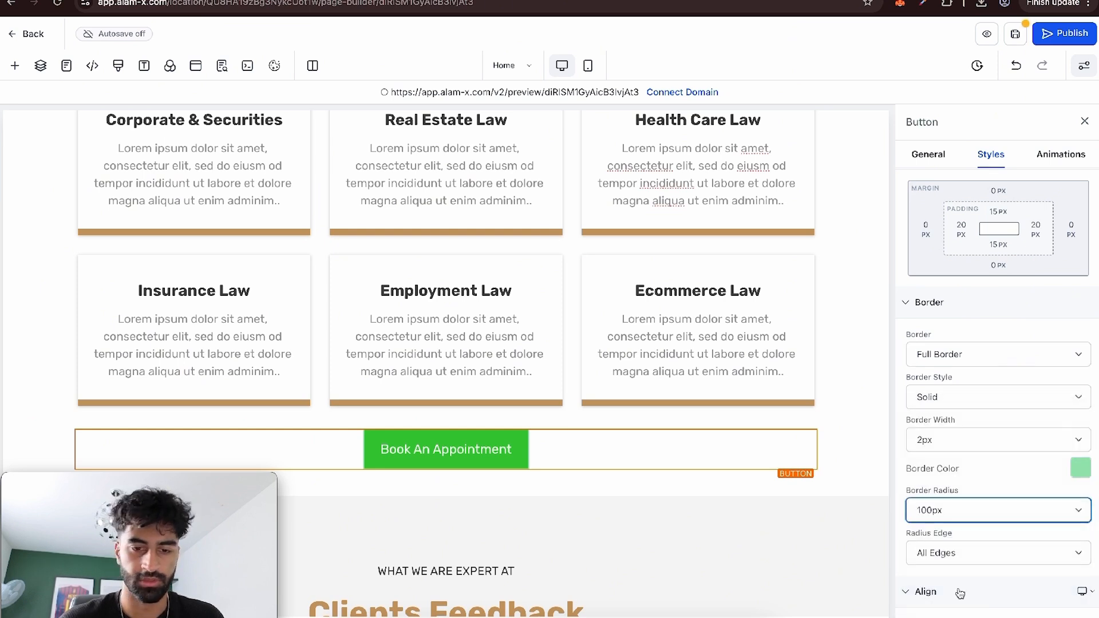
left_click(1082, 468)
left_click(927, 353)
Set the Book An Appointment button's background colour to the default black.
left_click(932, 166)
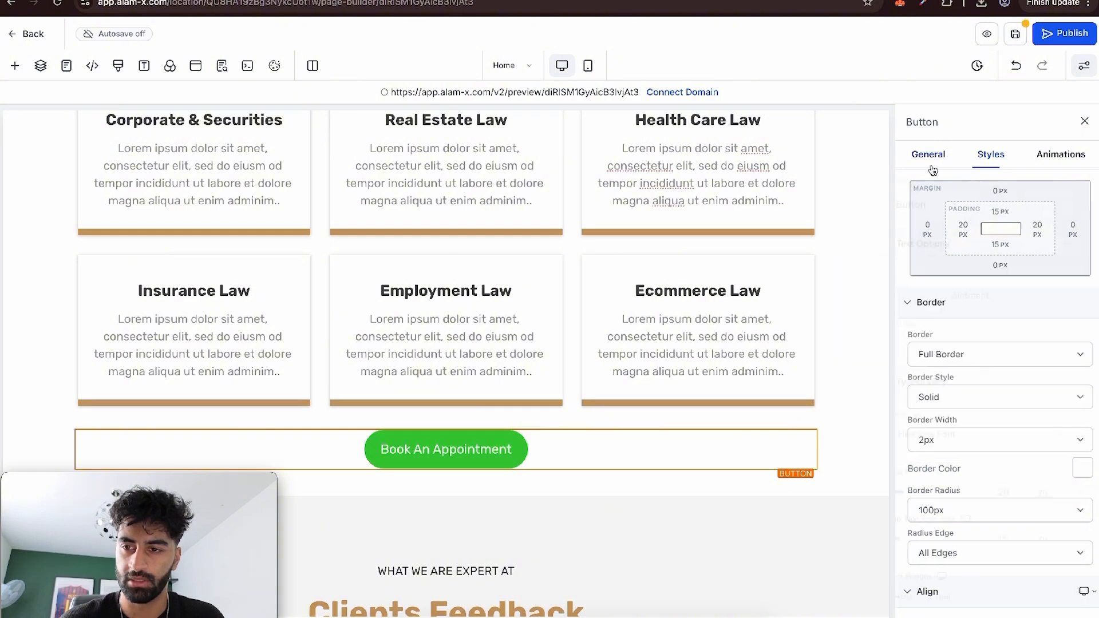
scroll(1024, 347, "down", 10)
left_click(1079, 465)
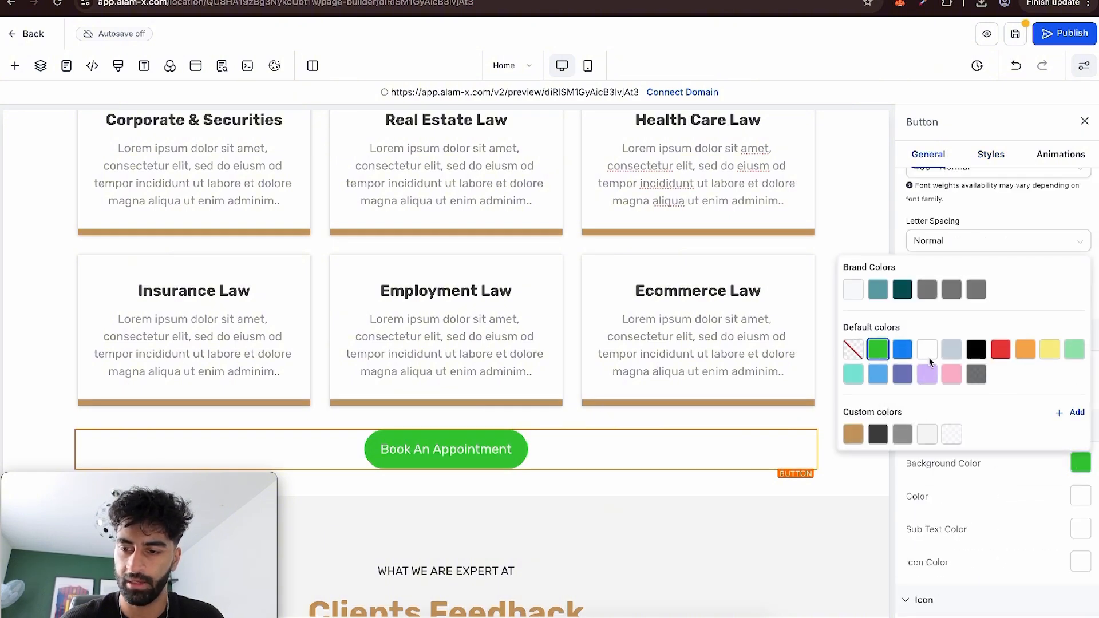
left_click(974, 346)
Apply the Elevate hover animation to the Book An Appointment button.
left_click(1061, 154)
left_click(961, 255)
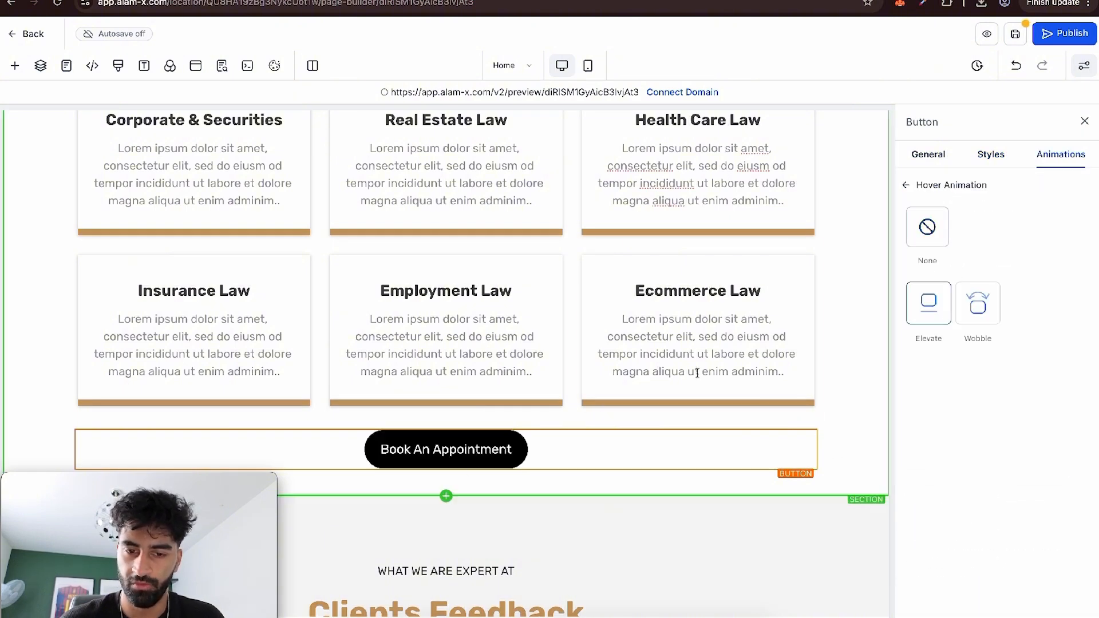
left_click(928, 309)
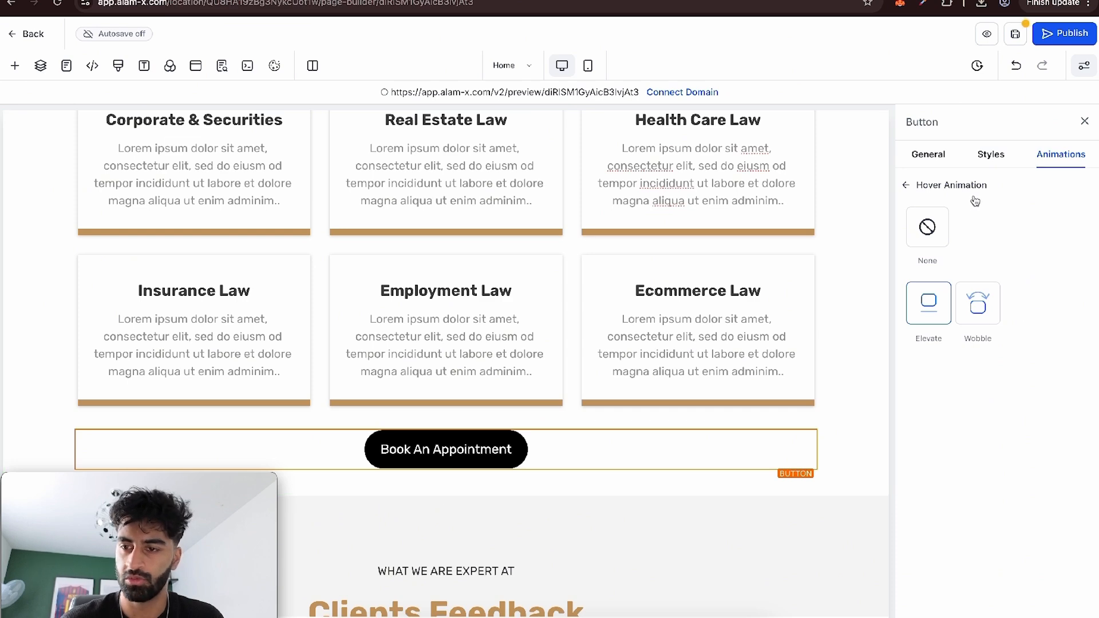
left_click(930, 185)
Link the Book An Appointment button to the website's Appointment page with the Go to Page action, and save the page.
scroll(551, 559, "up", 2)
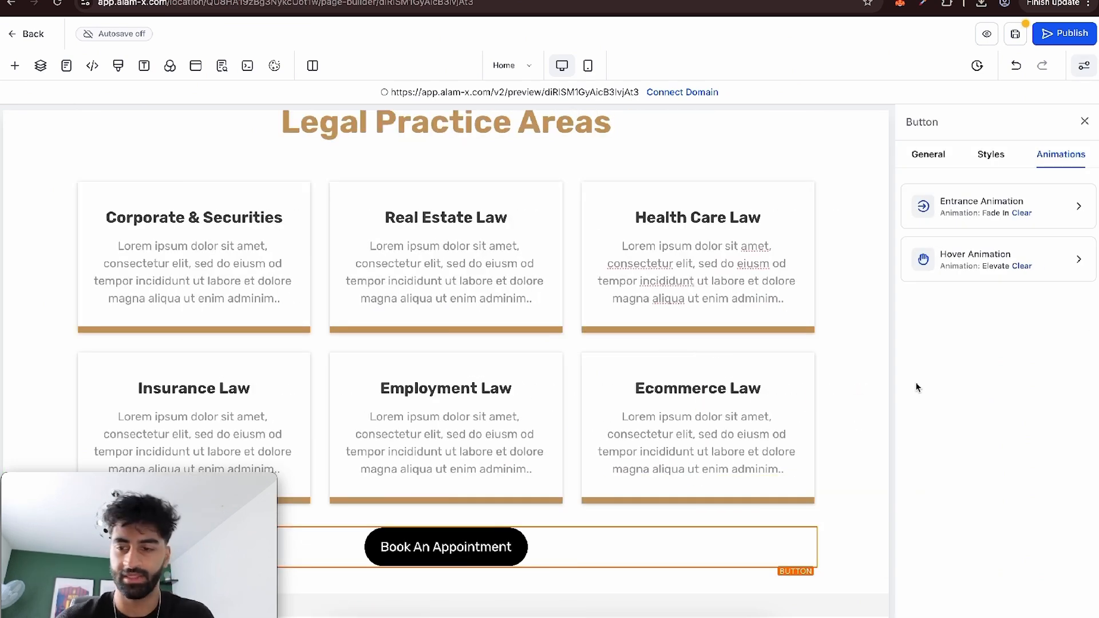
left_click(928, 154)
scroll(970, 391, "down", 5)
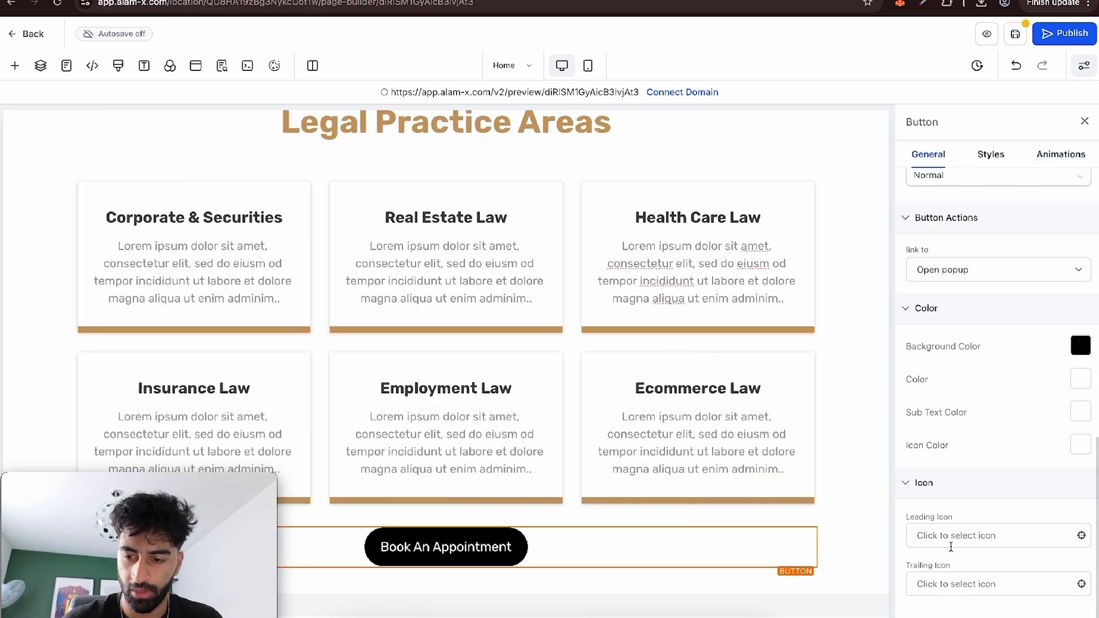
scroll(956, 400, "up", 2)
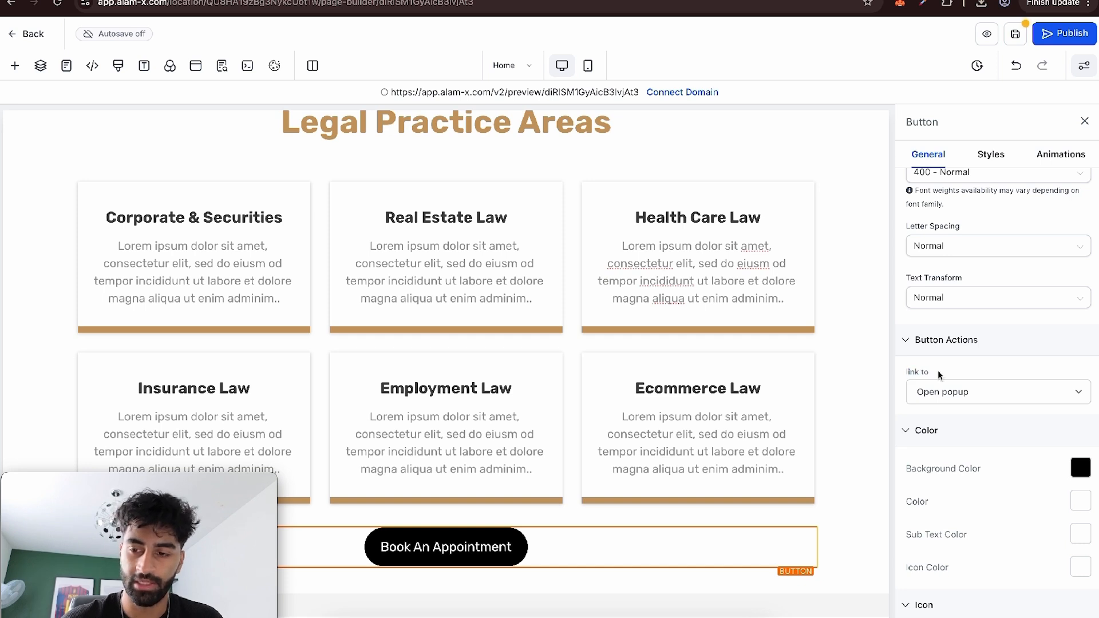
left_click(942, 392)
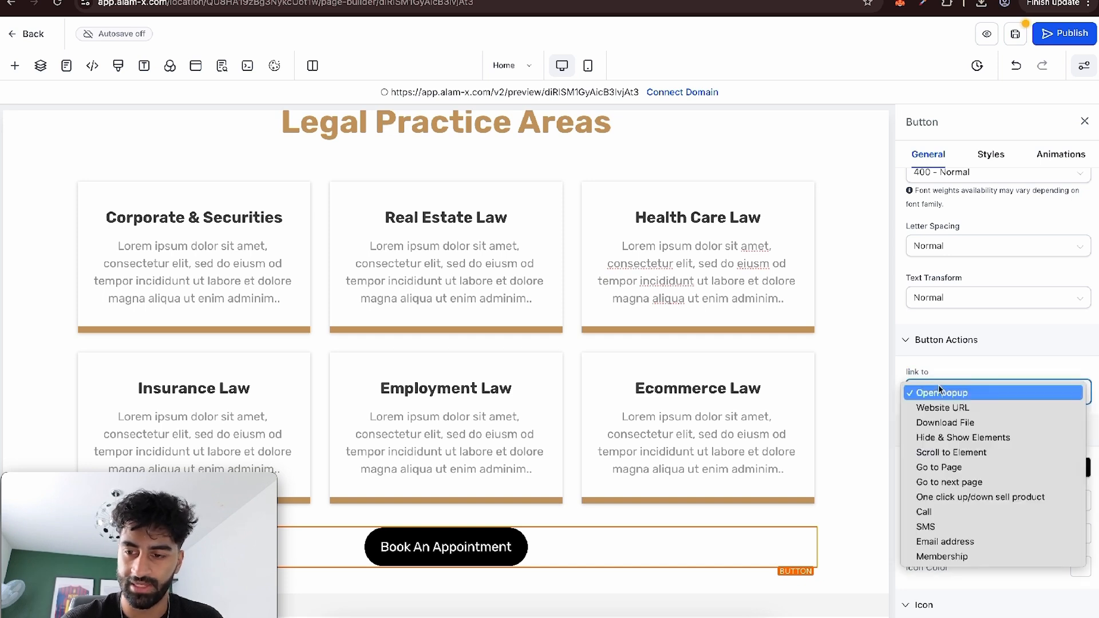
left_click(951, 468)
left_click(950, 445)
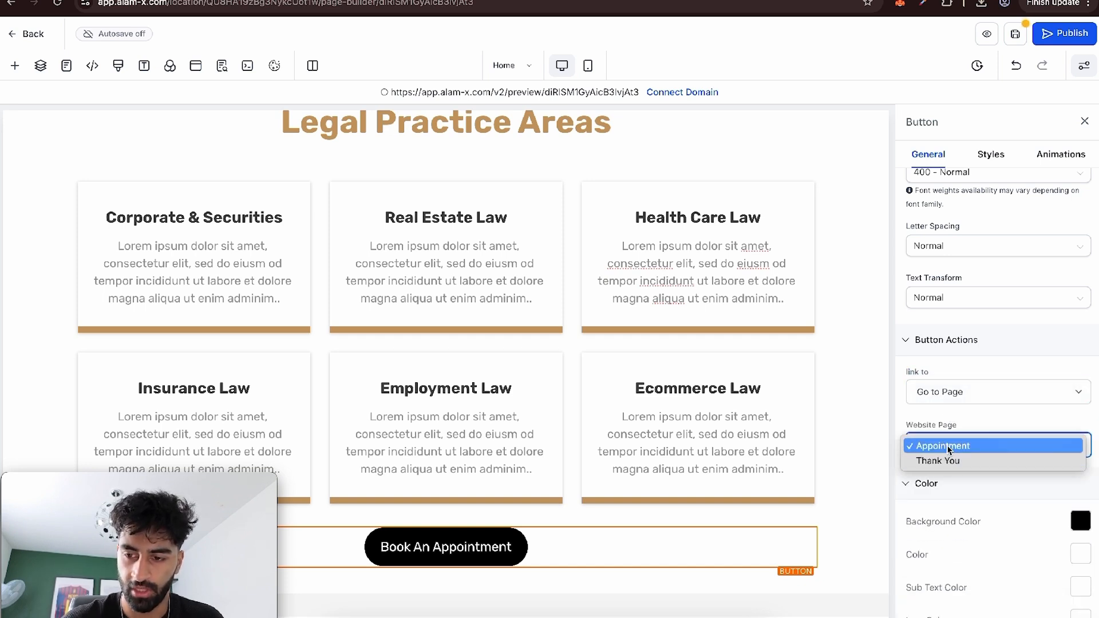
left_click(949, 447)
left_click(1018, 35)
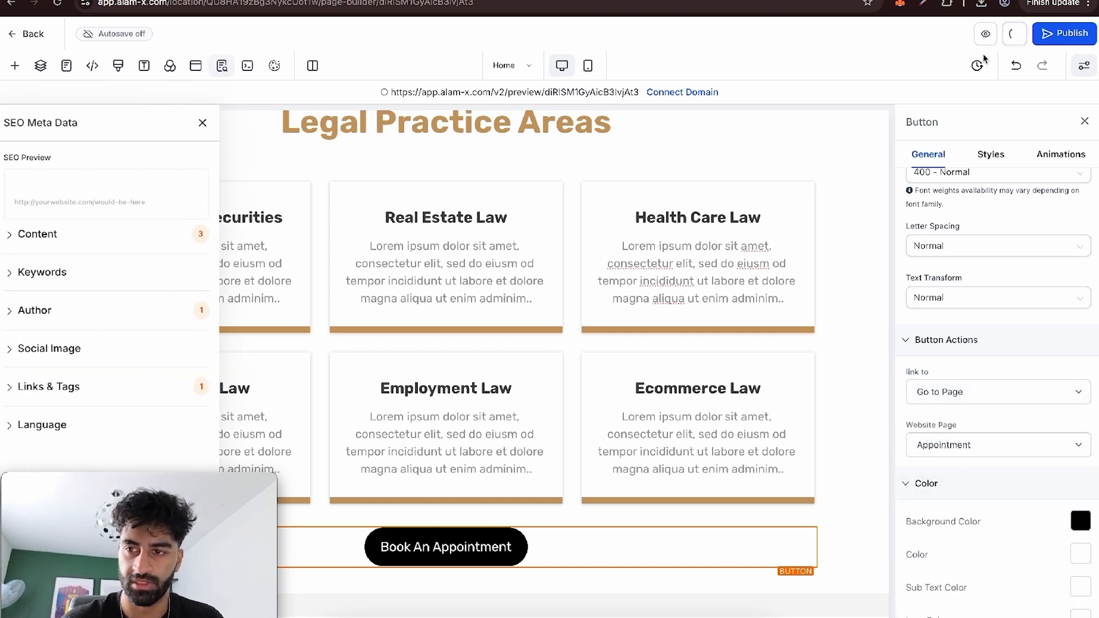
left_click(204, 124)
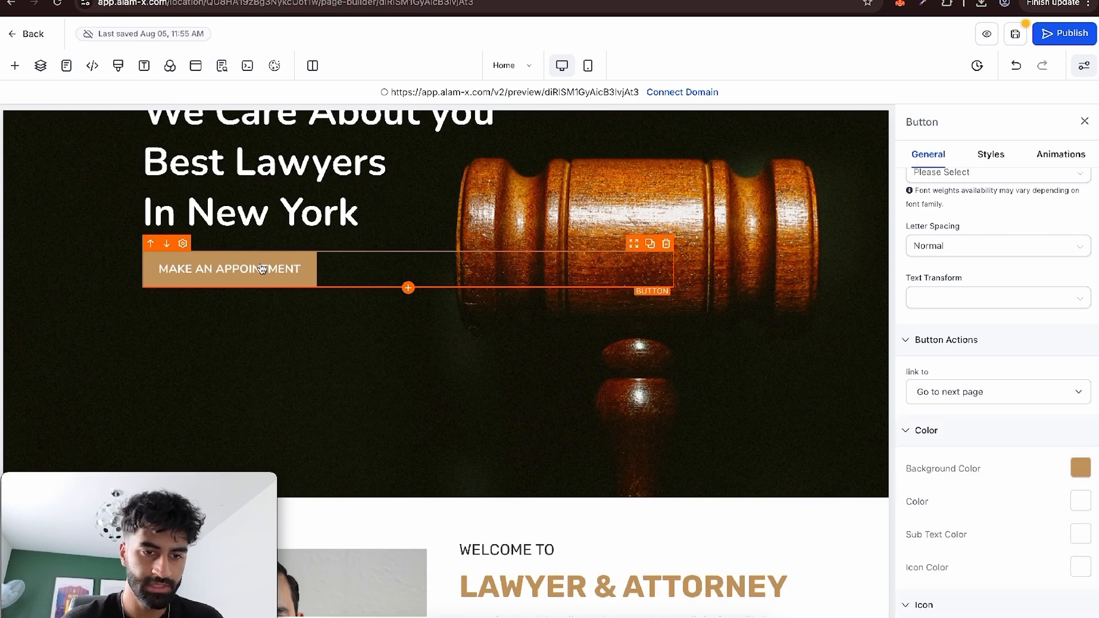
Link the hero section's MAKE AN APPOINTMENT button to the Appointment page with the Go to Page action.
scroll(1005, 349, "down", 2)
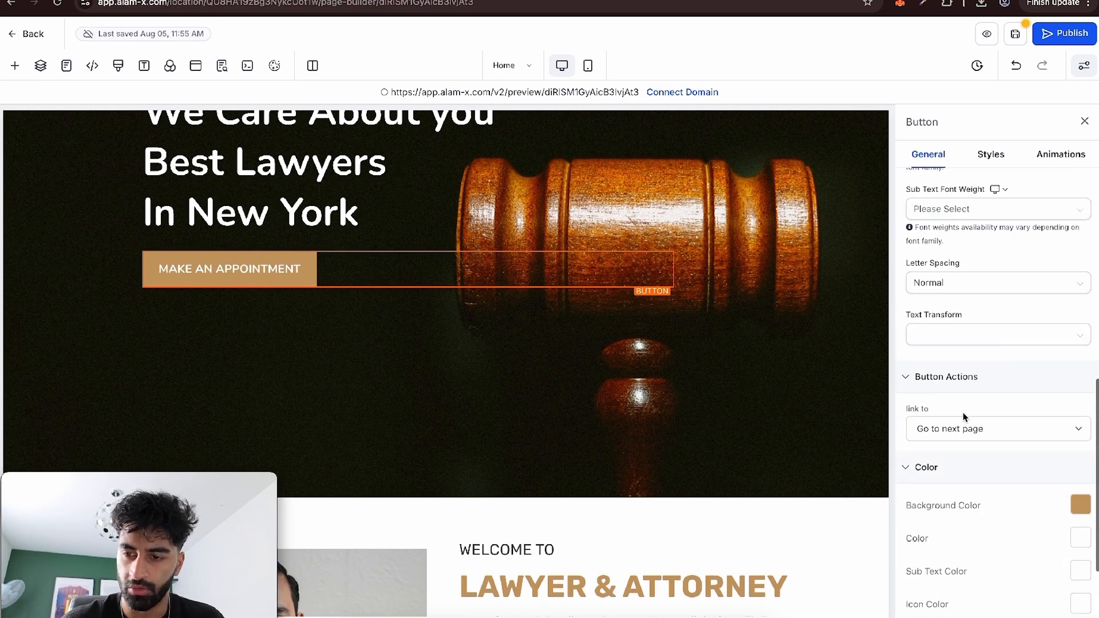
left_click(954, 428)
left_click(946, 415)
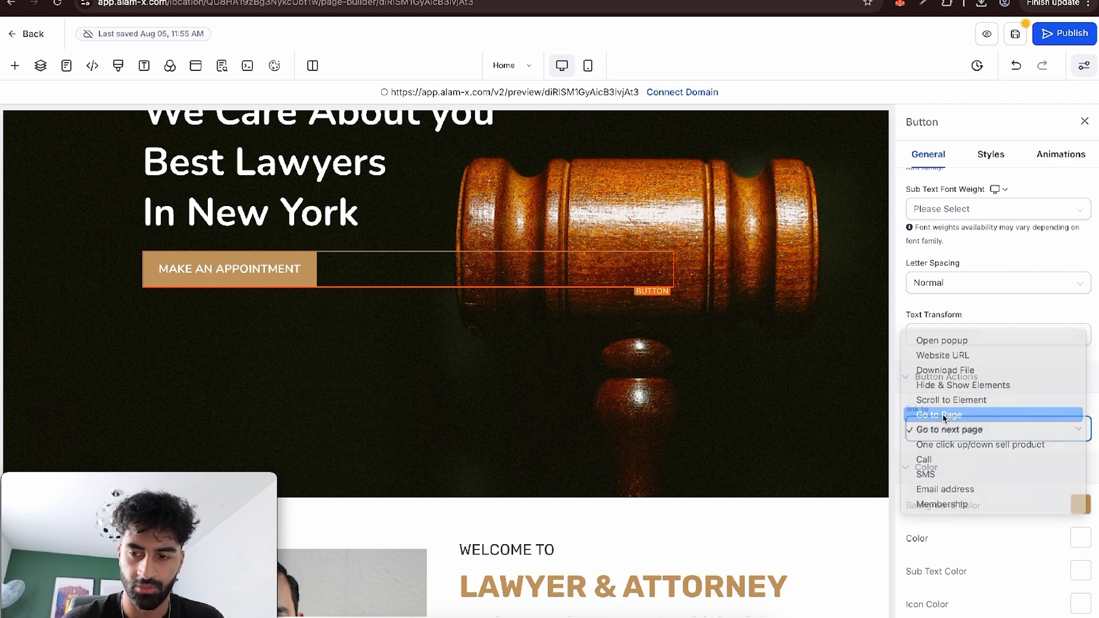
left_click(944, 483)
left_click(942, 486)
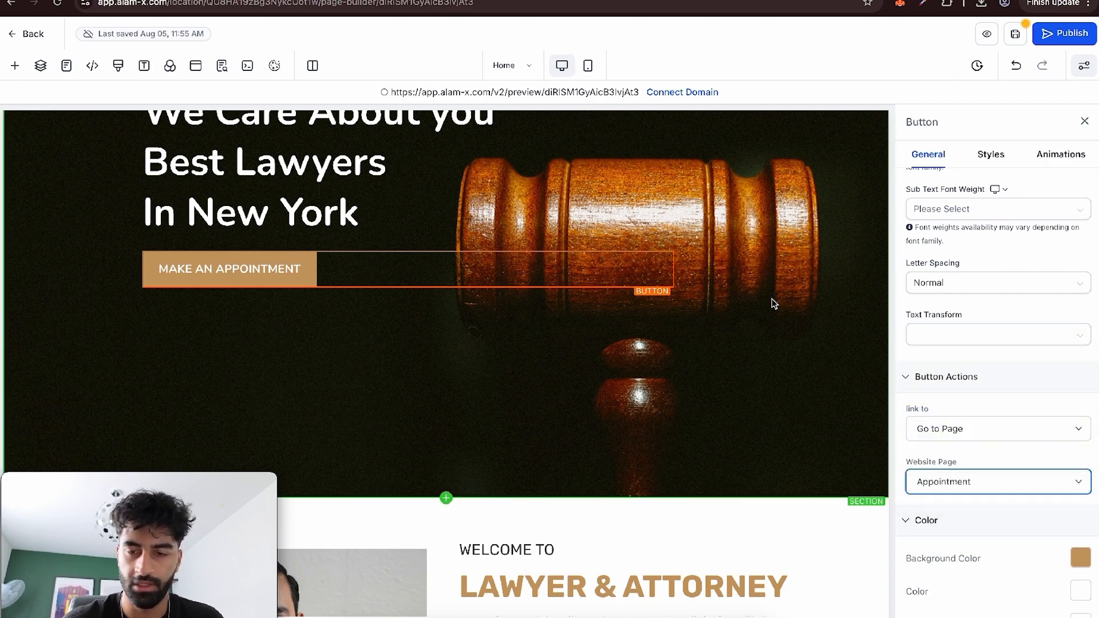
Save the header section with the logo and navigation menu as a global section named TOP PART.
scroll(771, 298, "down", 5)
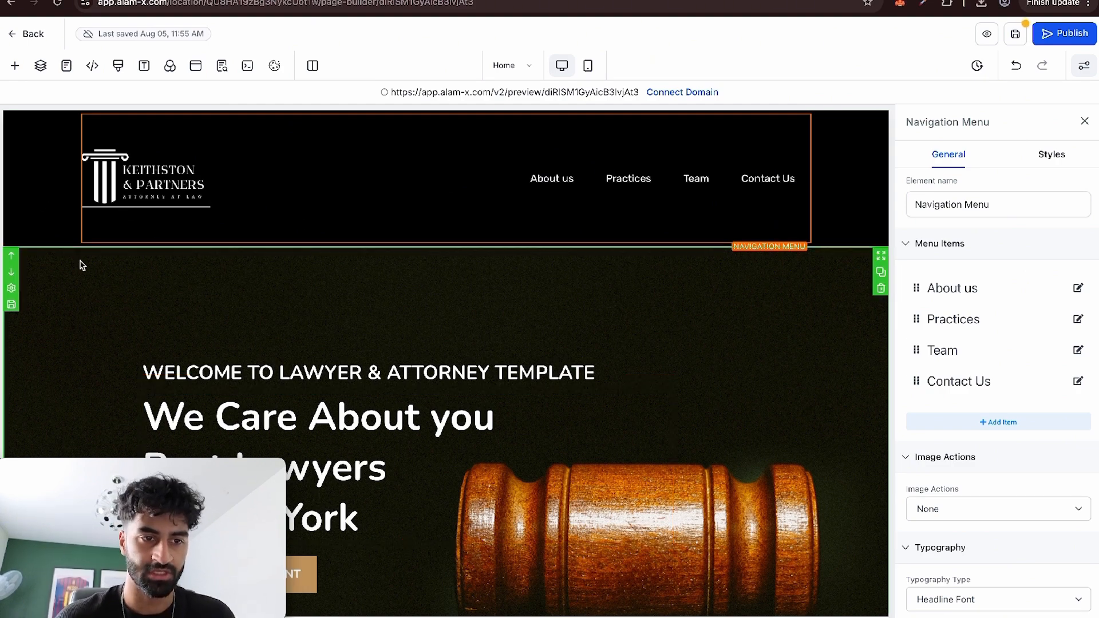
left_click(50, 185)
left_click(12, 168)
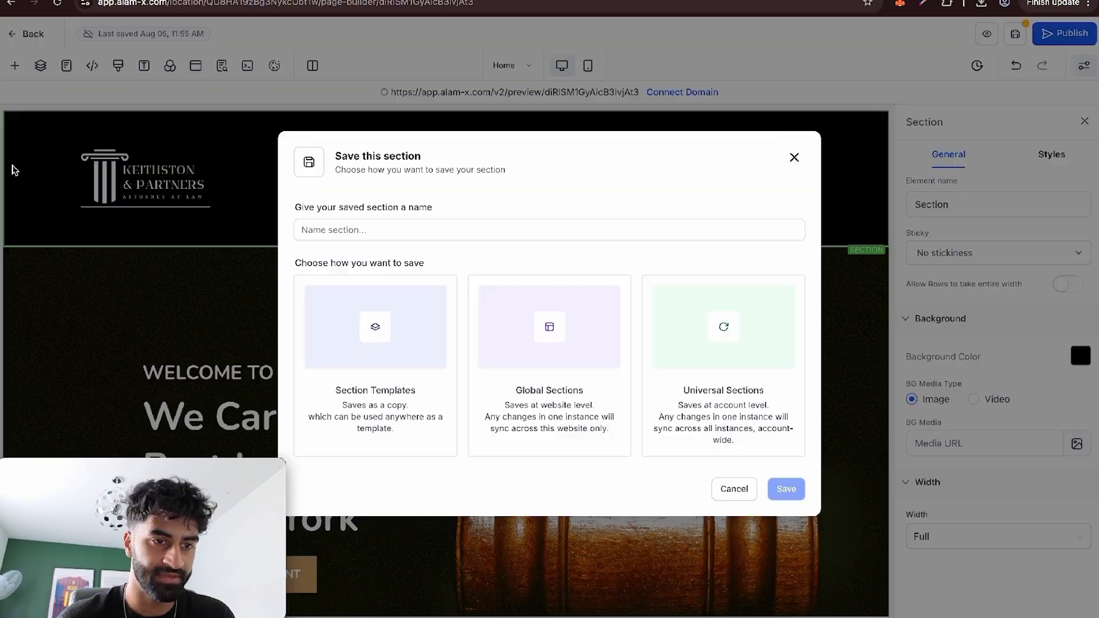
left_click(399, 231)
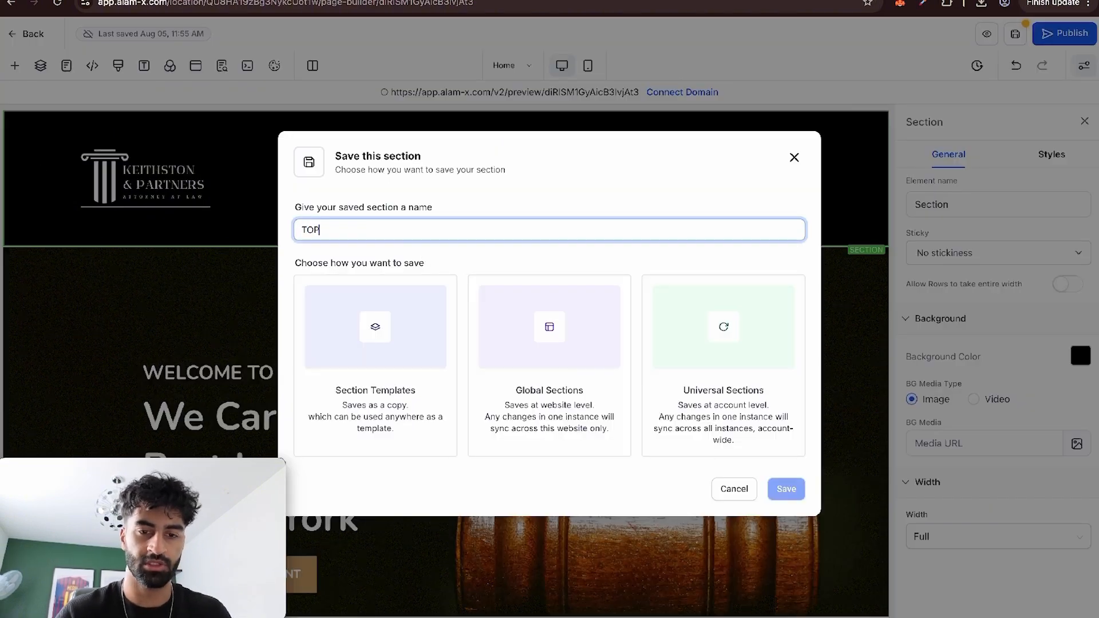
type("TOP PART")
left_click(573, 441)
left_click(801, 489)
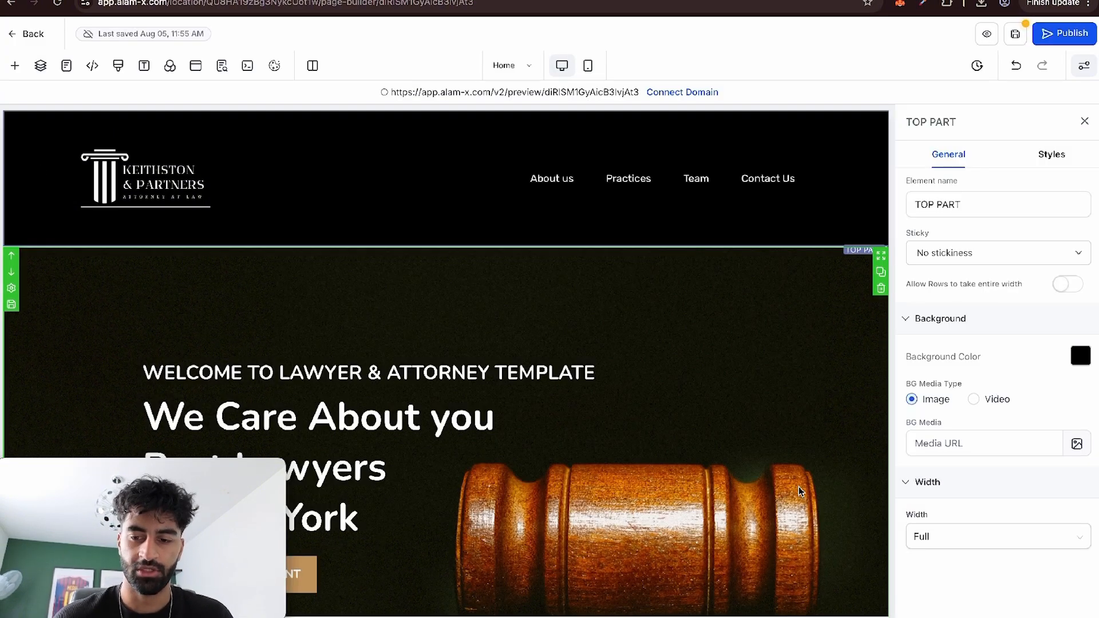
Save the grey contact details bar above the footer as a global section named COOL PART.
scroll(667, 324, "down", 15)
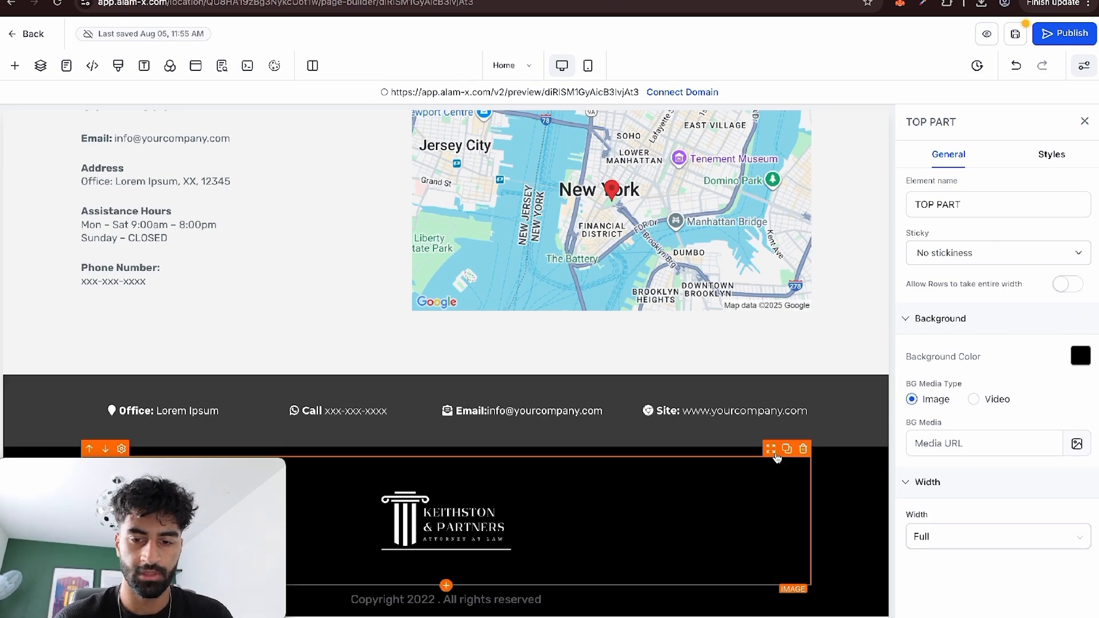
left_click(11, 431)
type("COOL PART")
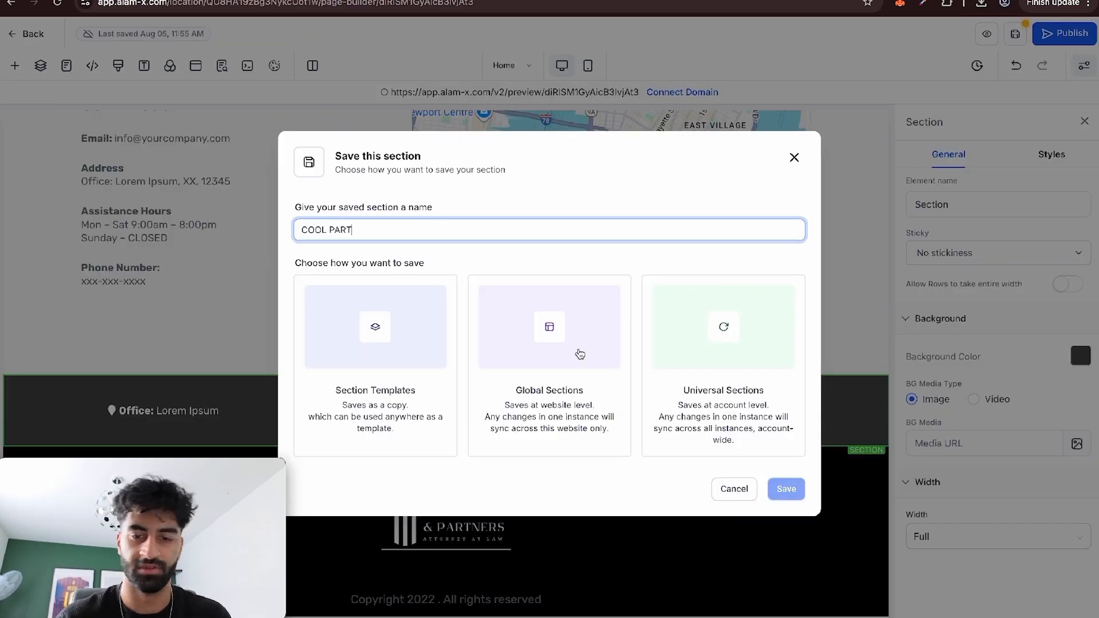
left_click(580, 354)
left_click(787, 489)
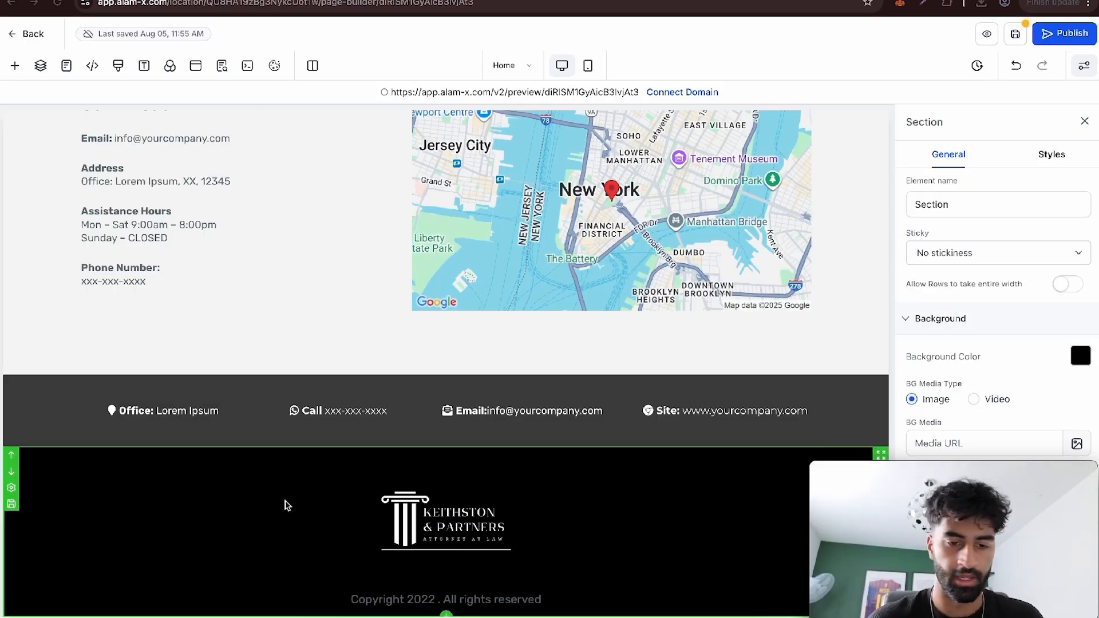
Save the black footer section with the logo and copyright line as a global section named BOTTOM PART.
left_click(11, 503)
left_click(552, 229)
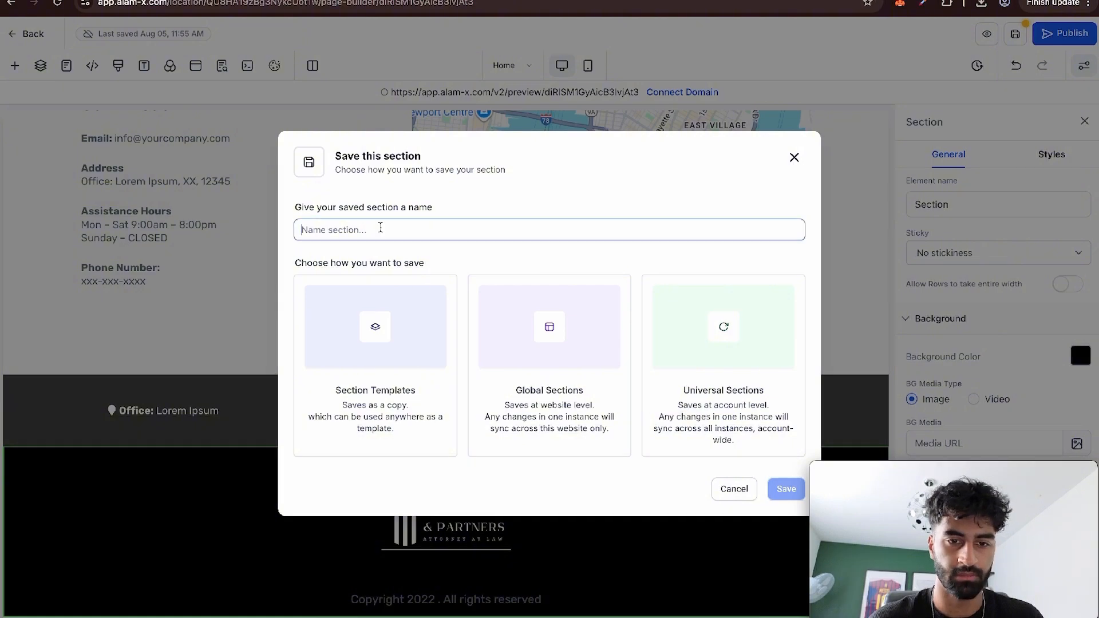
type("BOTTOM PART")
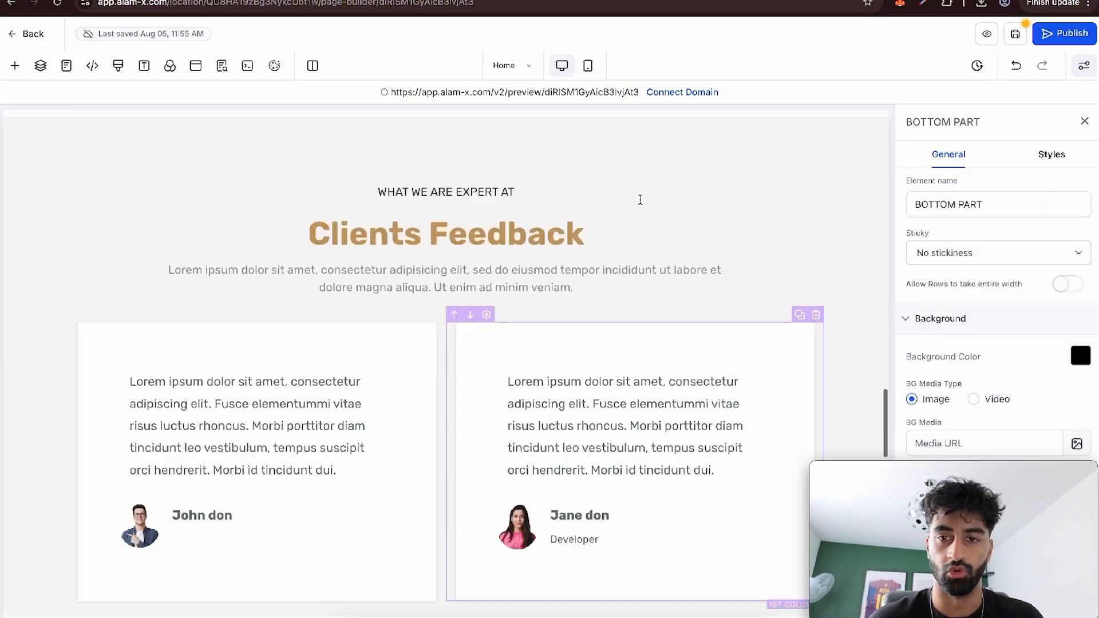
Switch to the Appointment page and delete its placeholder logo header section.
scroll(640, 200, "up", 20)
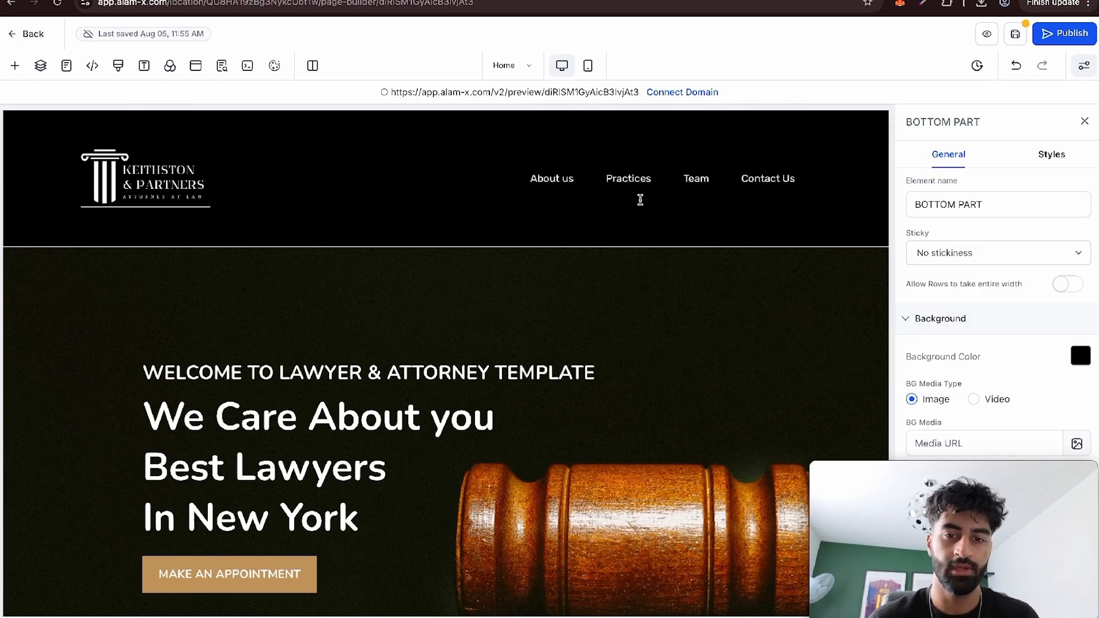
left_click(508, 77)
left_click(128, 203)
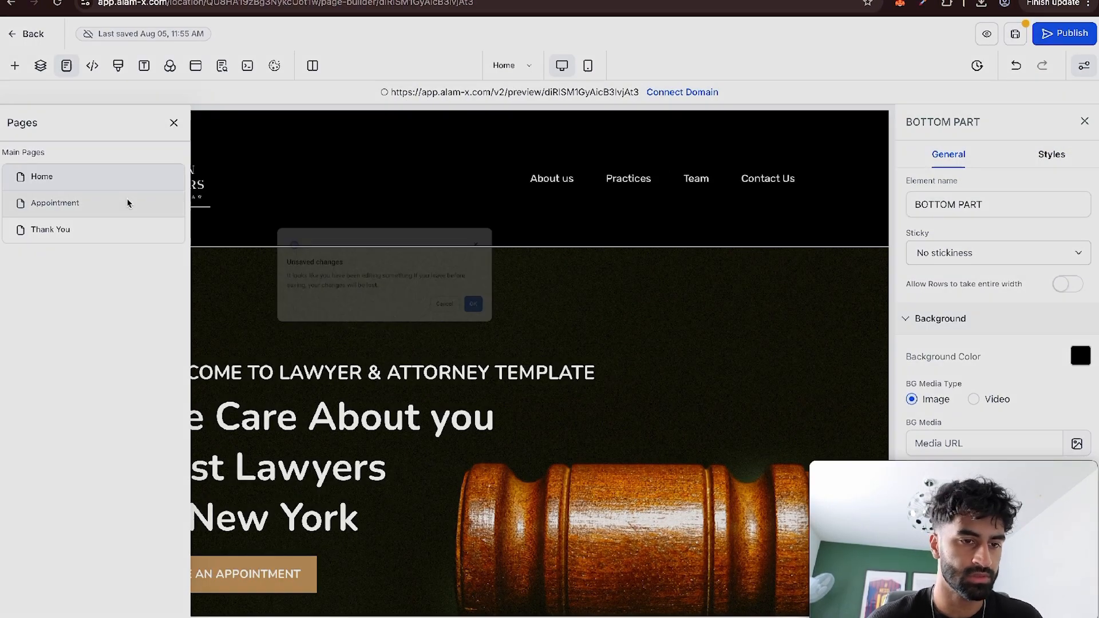
scroll(554, 319, "down", 20)
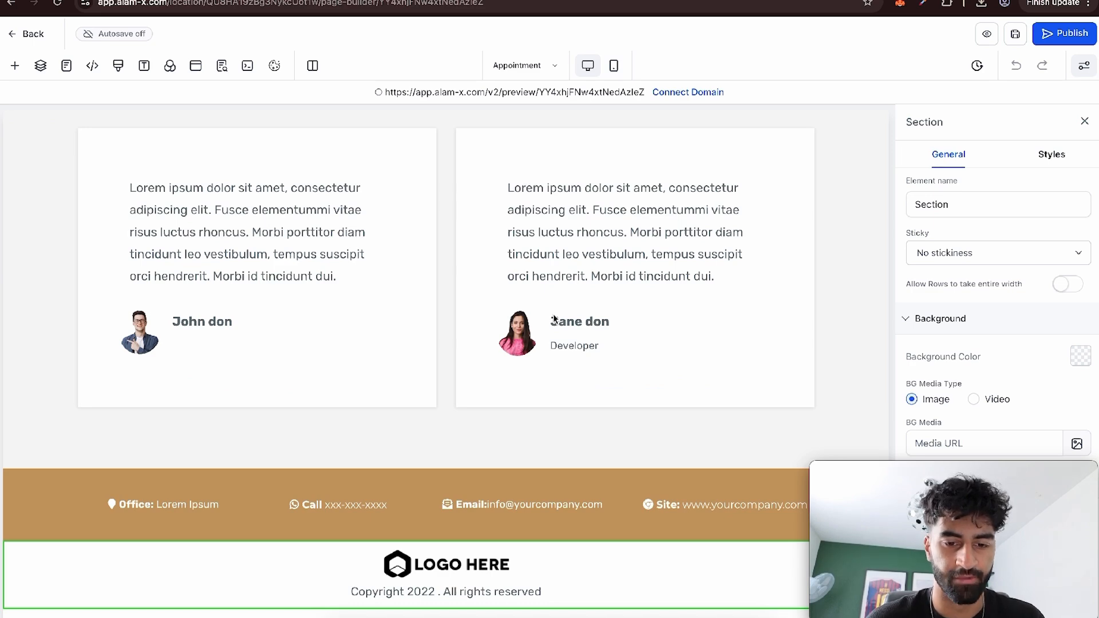
scroll(553, 318, "up", 20)
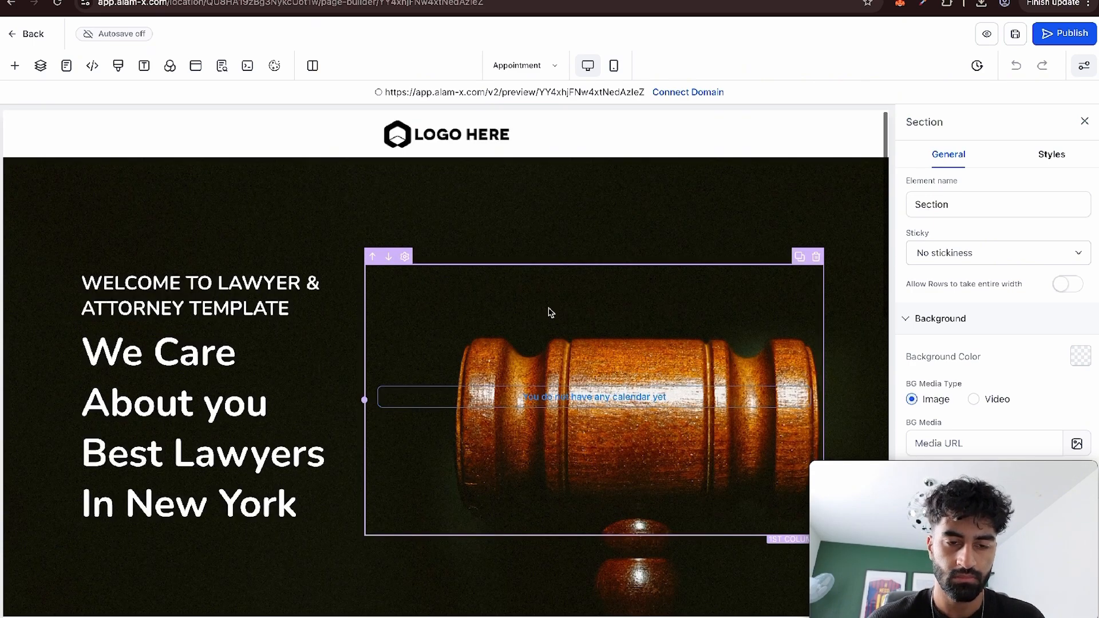
left_click(437, 133)
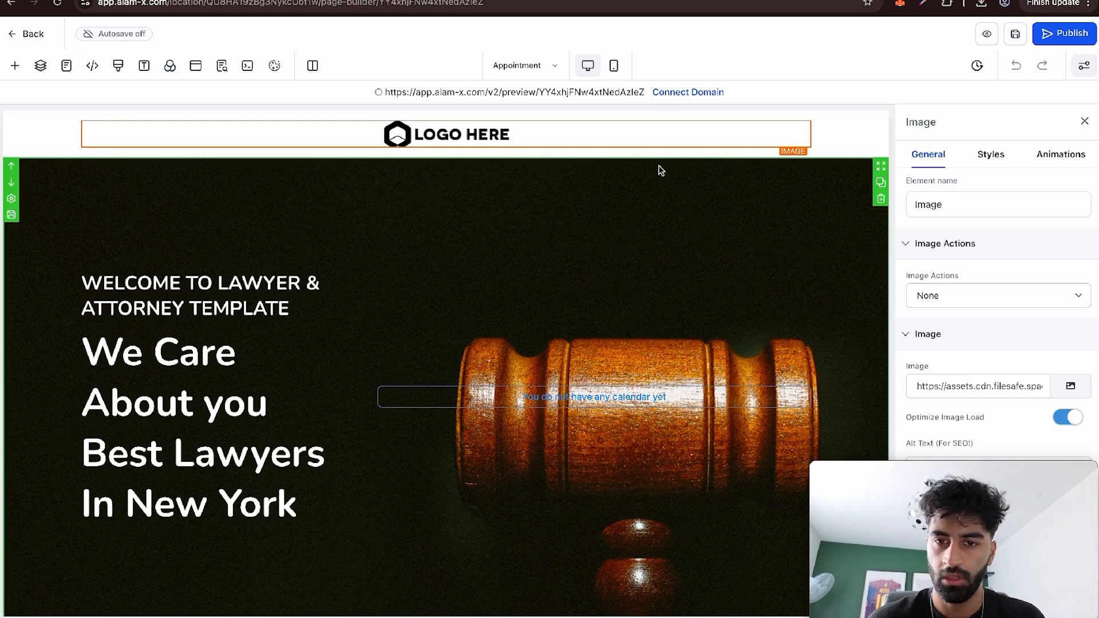
Insert the saved global section TOP PART above the hero section of the Appointment page.
left_click(18, 66)
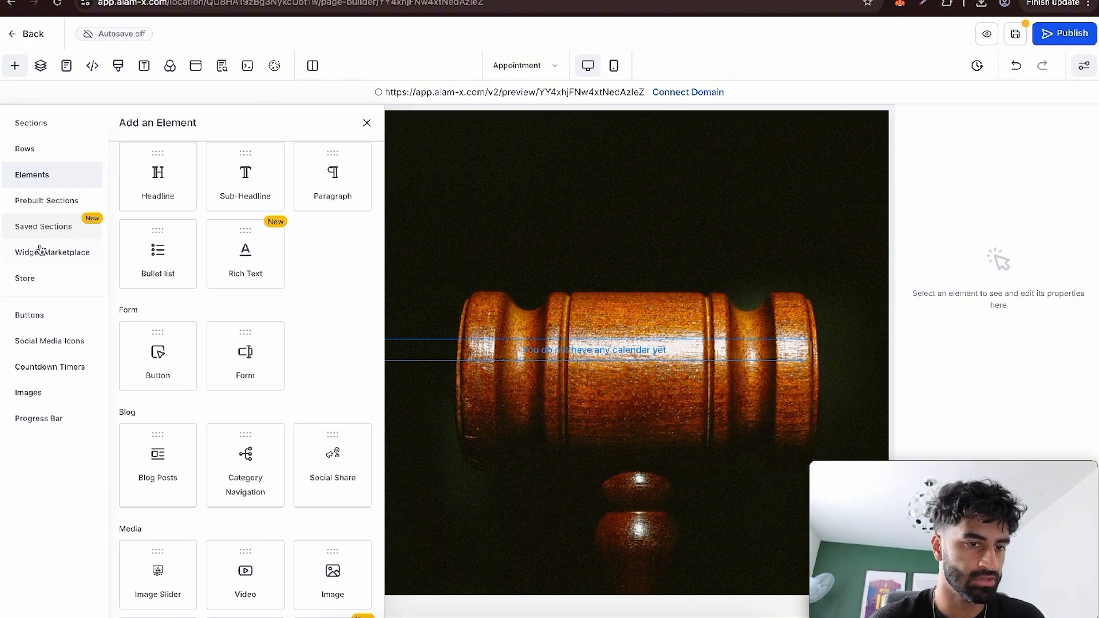
left_click(47, 227)
left_click(183, 149)
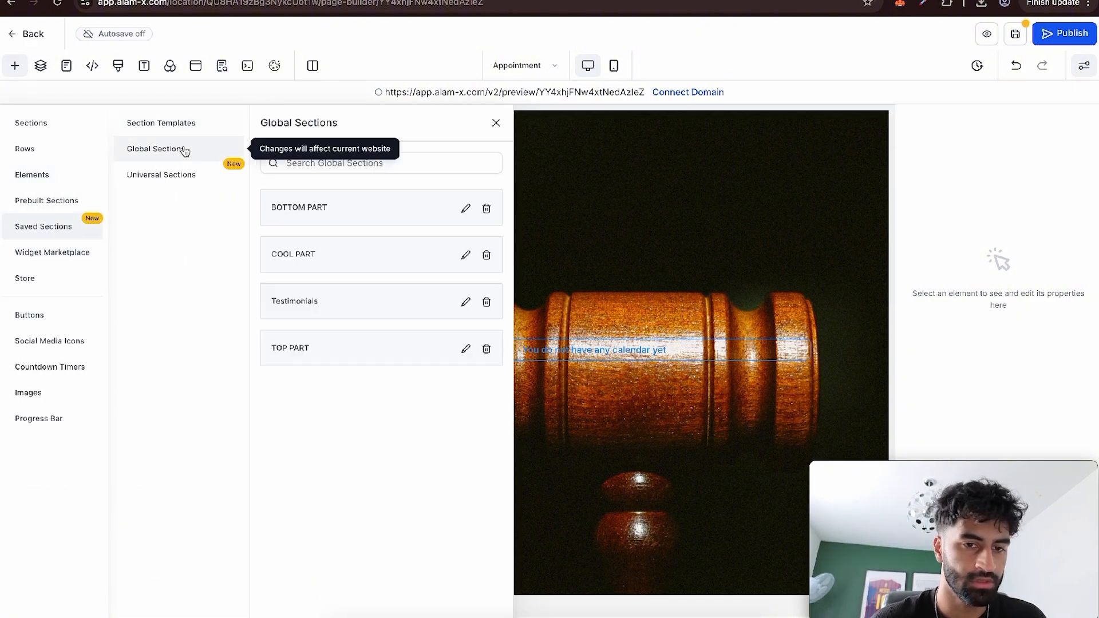
left_click_drag(317, 346, 601, 155)
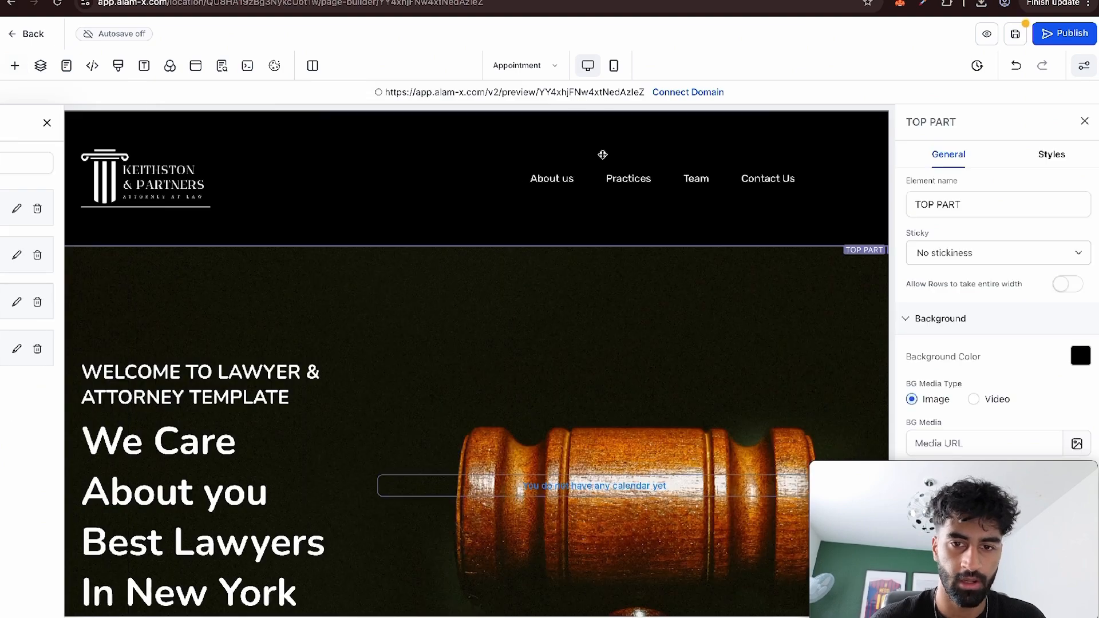
Give the Appointment page's gavel hero section a Top Border.
left_click(275, 484)
left_click(466, 255)
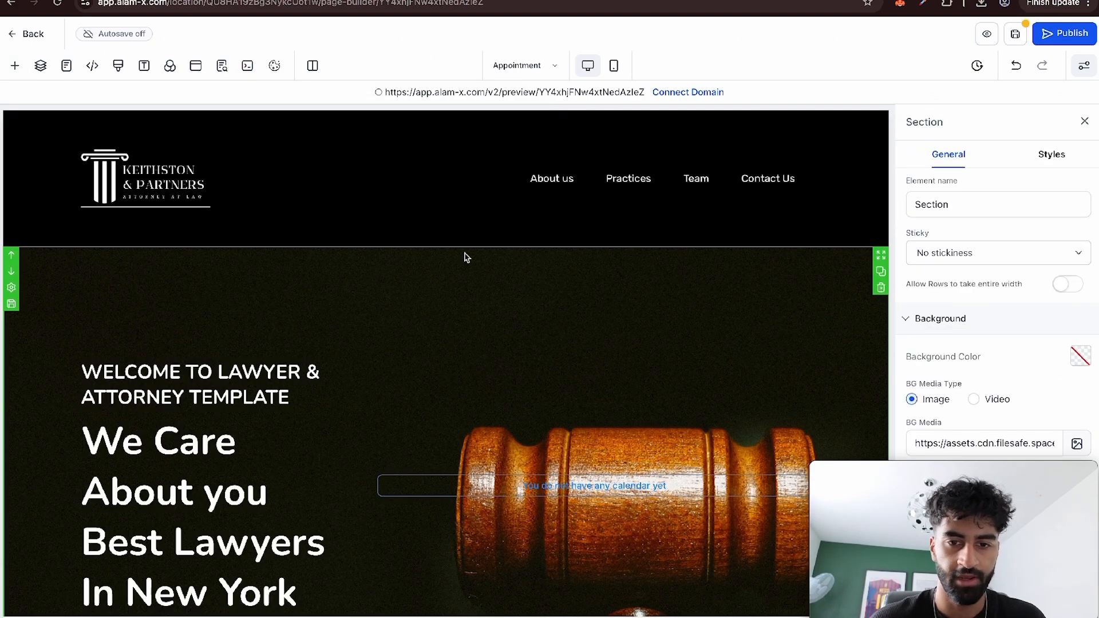
left_click(1052, 156)
left_click(967, 384)
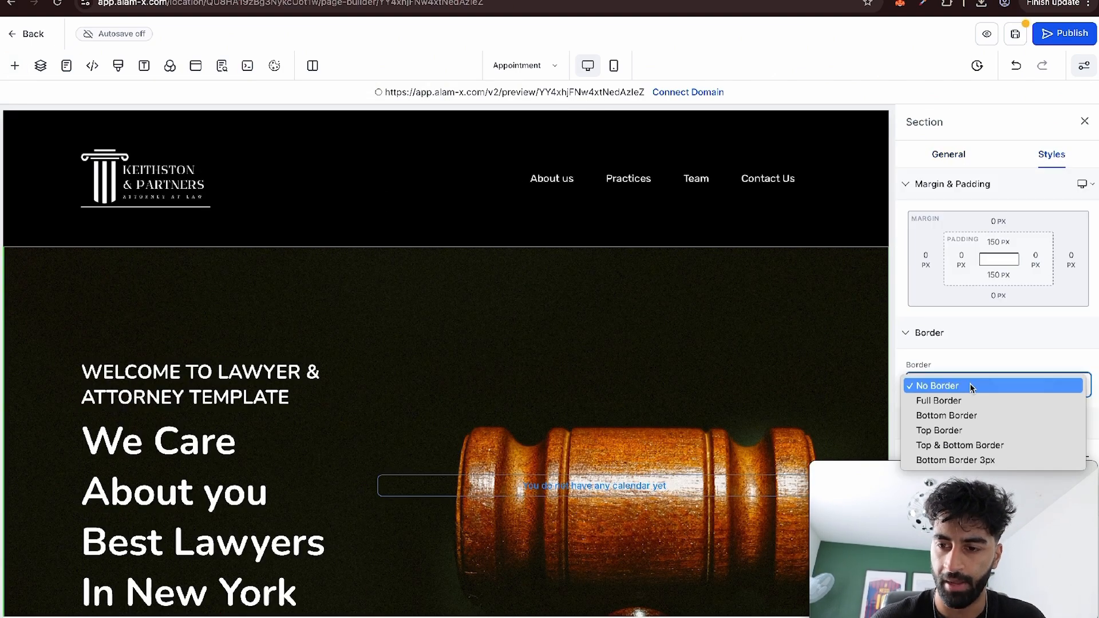
key("Down")
key("Down")
key("Down")
key("Return")
scroll(970, 408, "down", 3)
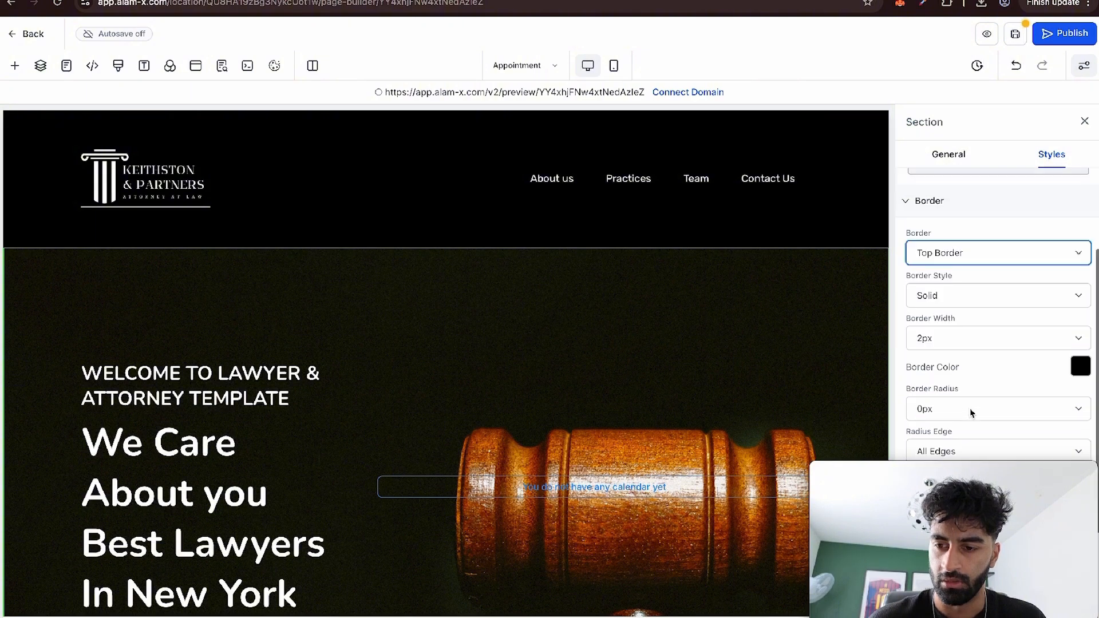
Set the hero section's border colour to the brand colour Sky Blue (f9fafb).
left_click(1081, 366)
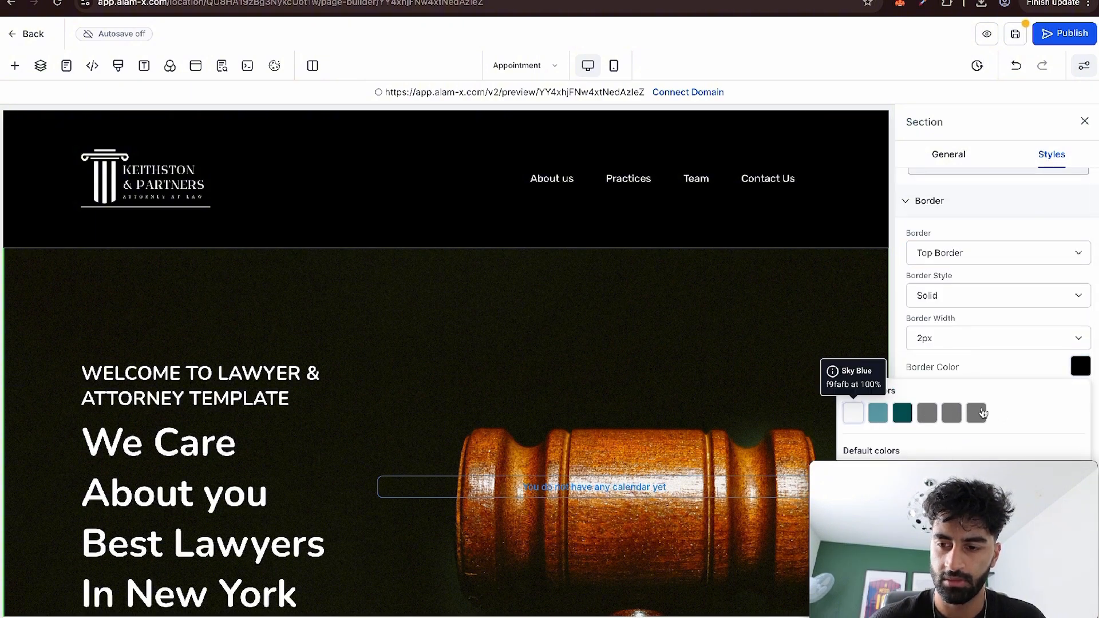
left_click(854, 416)
left_click(616, 375)
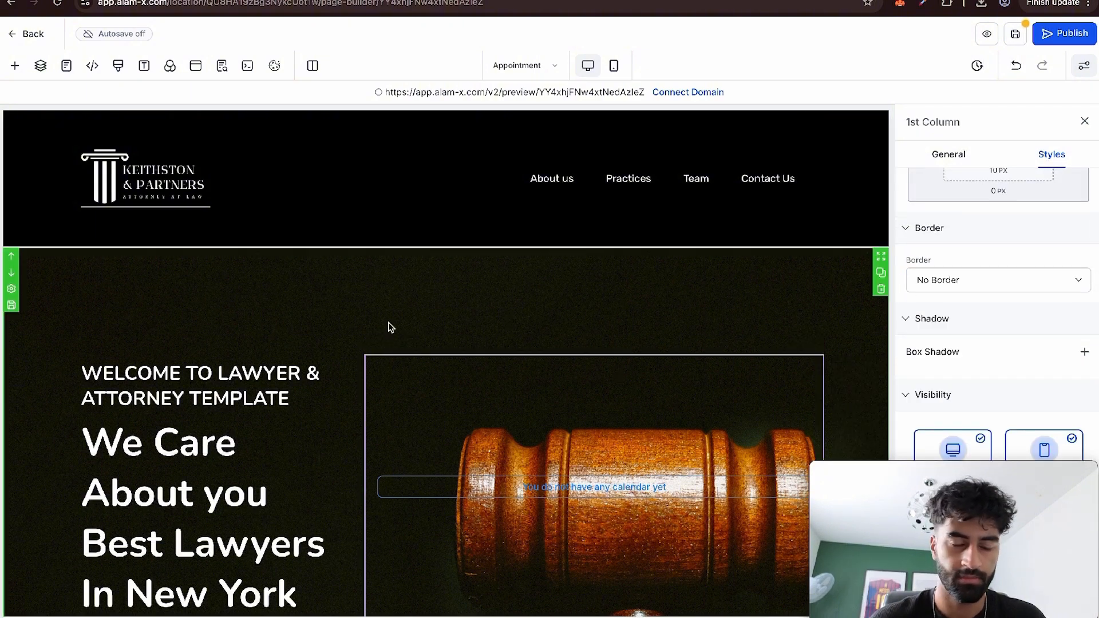
Delete the hero section's row containing the welcome text and the empty calendar.
scroll(539, 303, "down", 3)
left_click(540, 299)
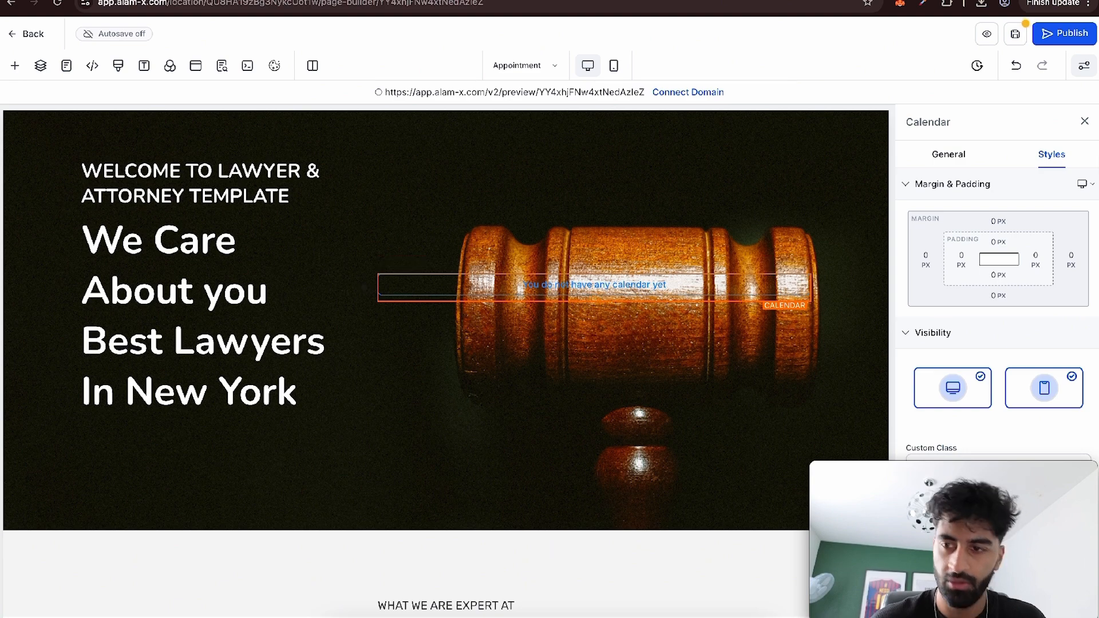
left_click(1085, 120)
scroll(448, 378, "up", 3)
left_click(448, 378)
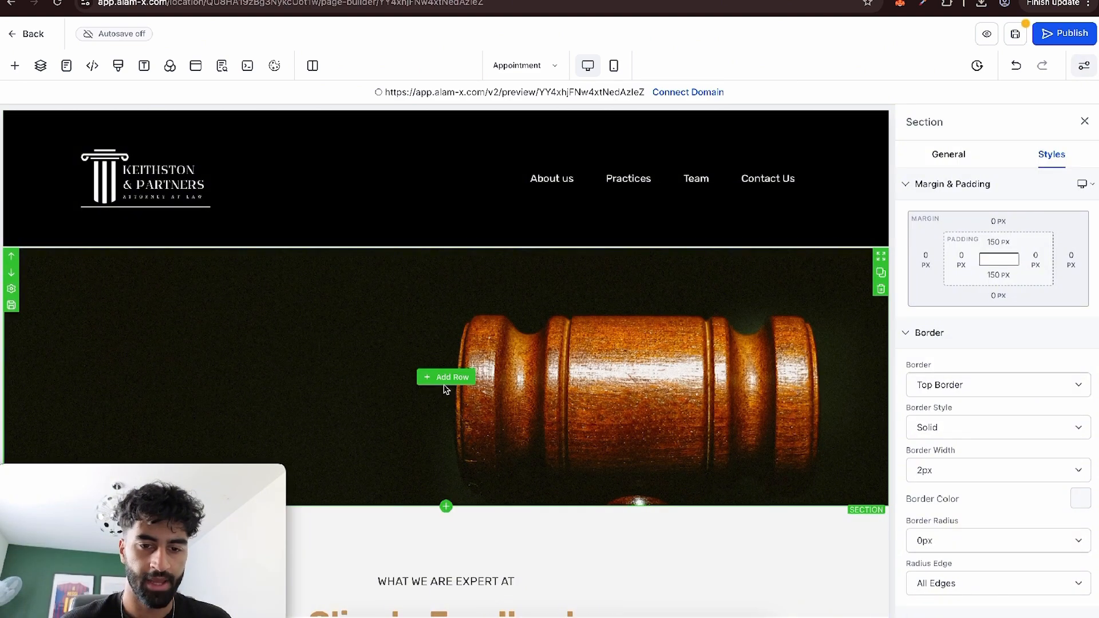
Add a one-column row to the emptied hero section.
left_click(445, 382)
left_click(538, 322)
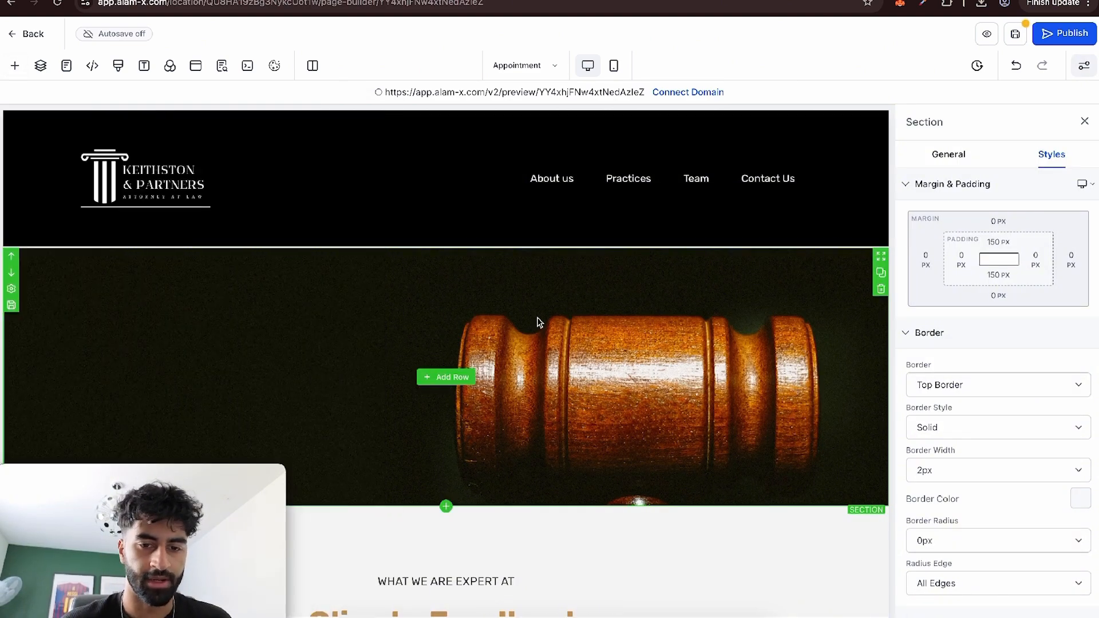
left_click(450, 375)
left_click_drag(179, 189, 673, 383)
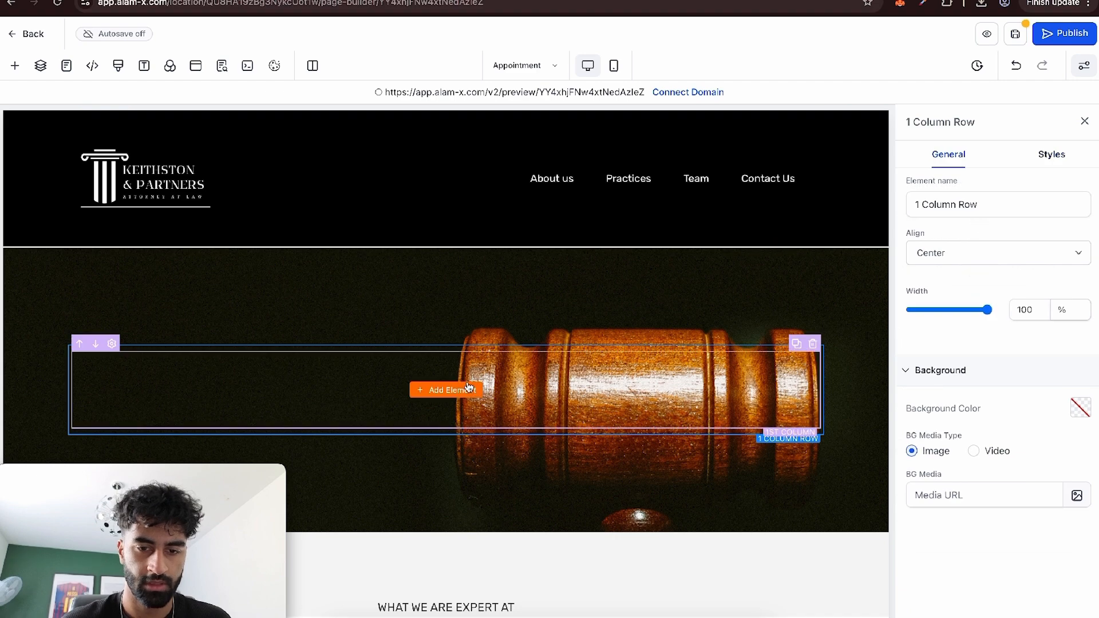
Add a Headline element to the new row with the text "Book A Meeting Below:".
left_click(468, 389)
left_click_drag(166, 248, 446, 383)
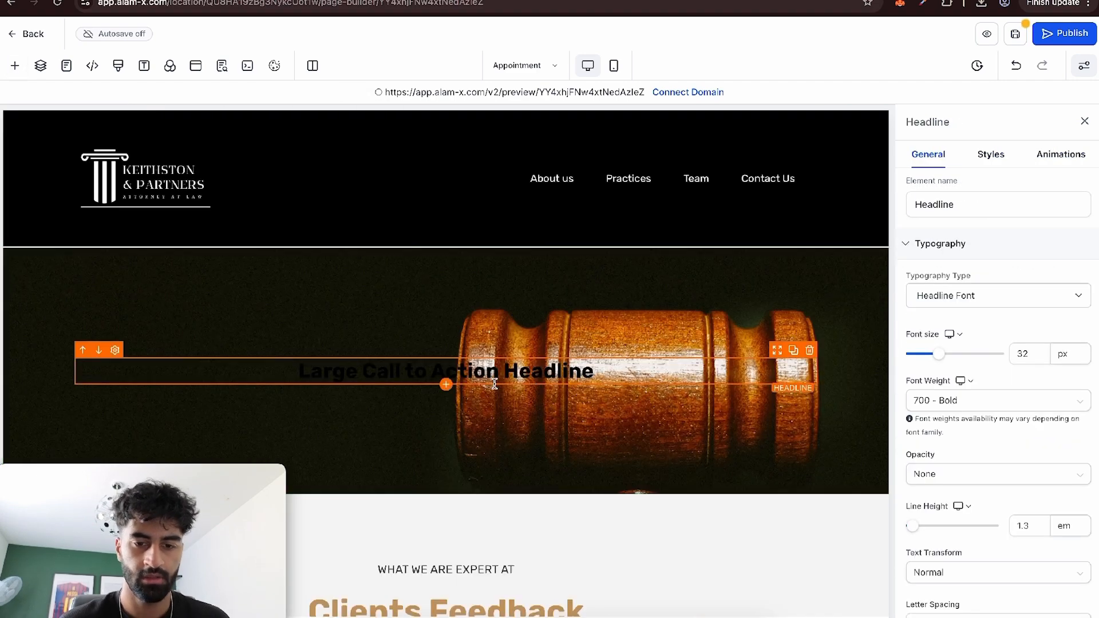
left_click(495, 384)
type("B")
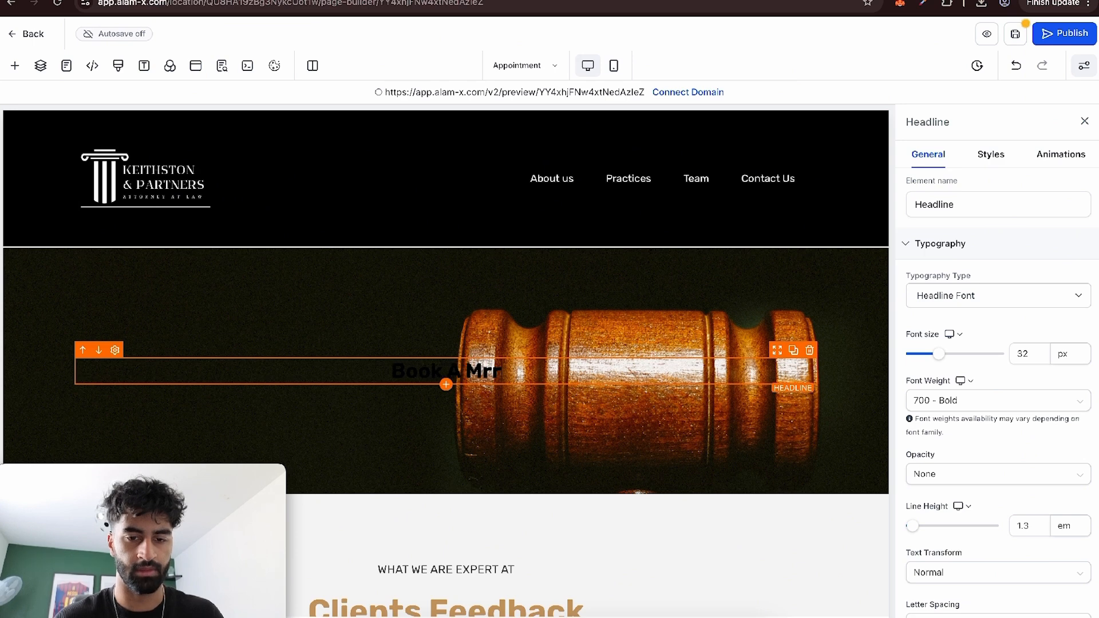
type("ook A Meeting")
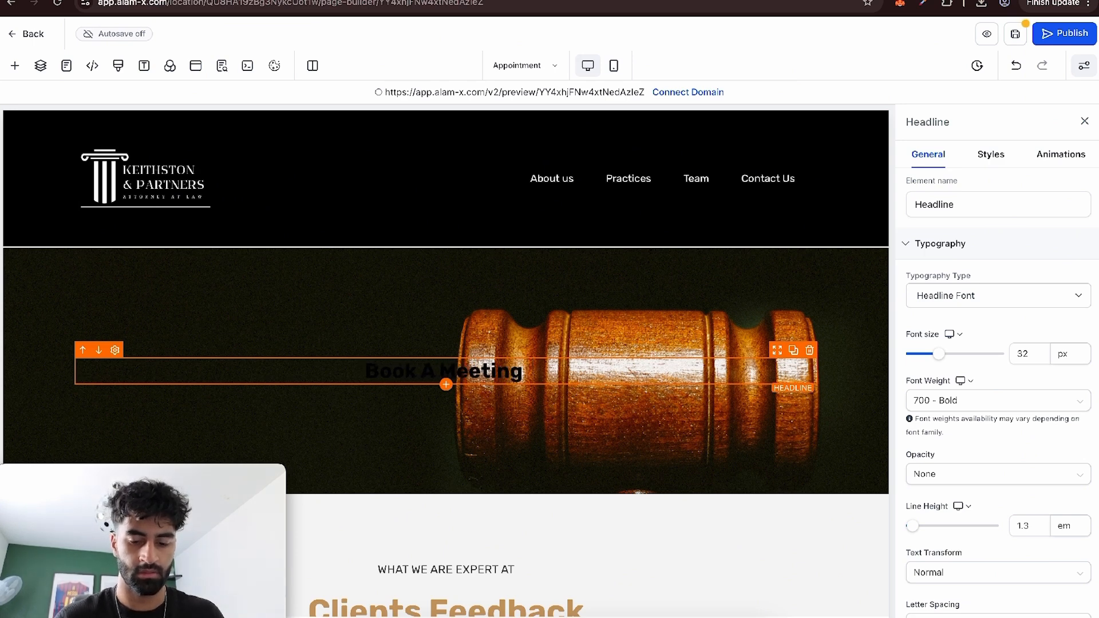
type(" Below\"")
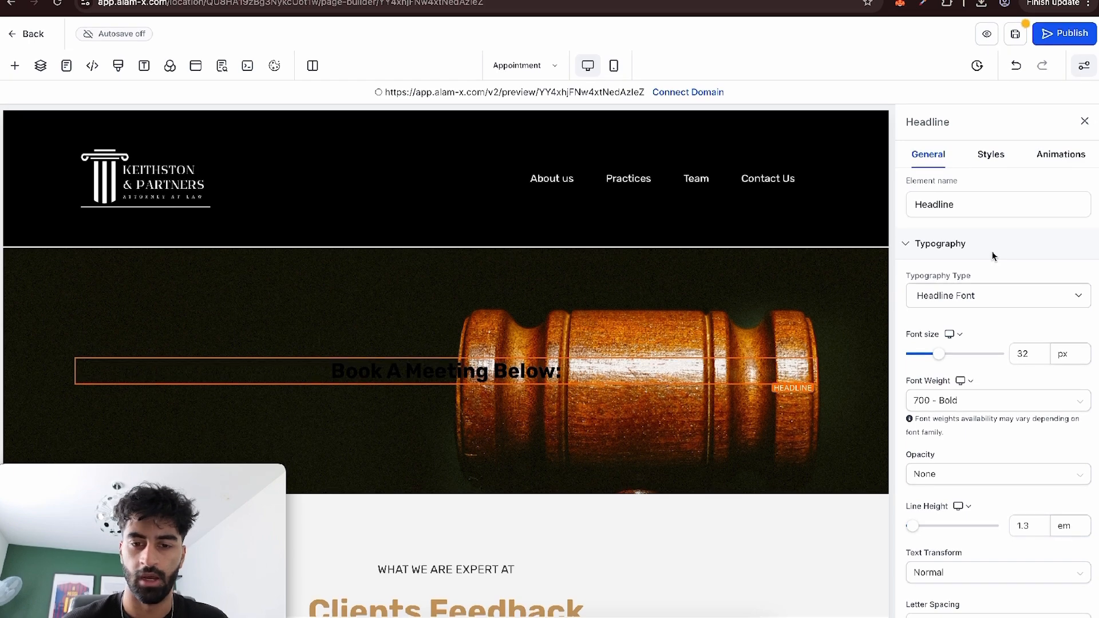
Set the headline's text colour to the default white.
scroll(998, 334, "down", 5)
left_click(1078, 427)
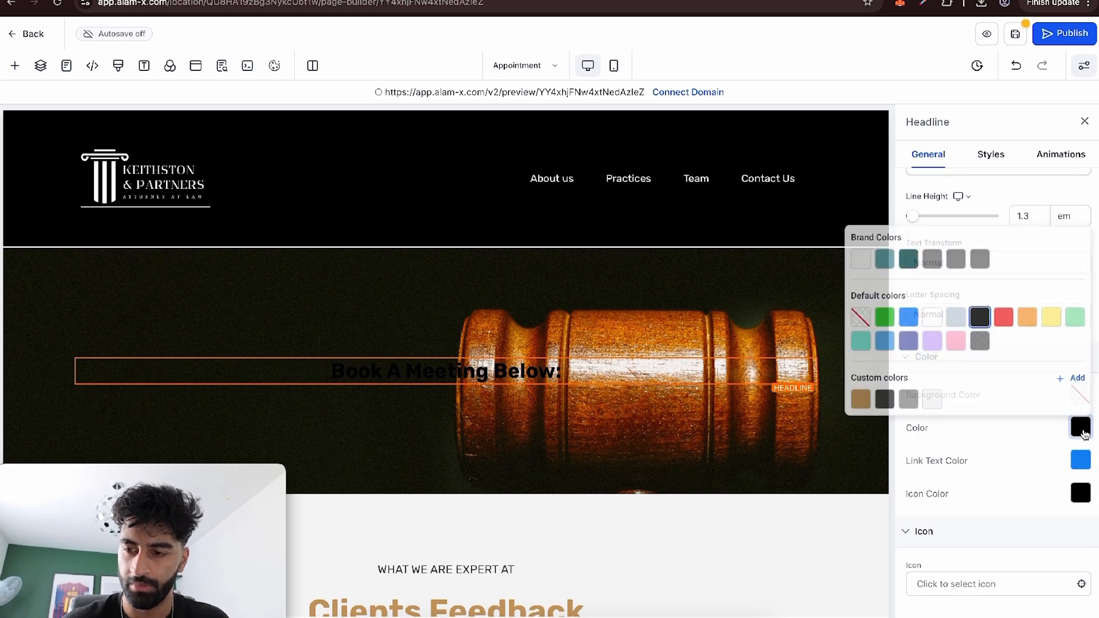
left_click(926, 314)
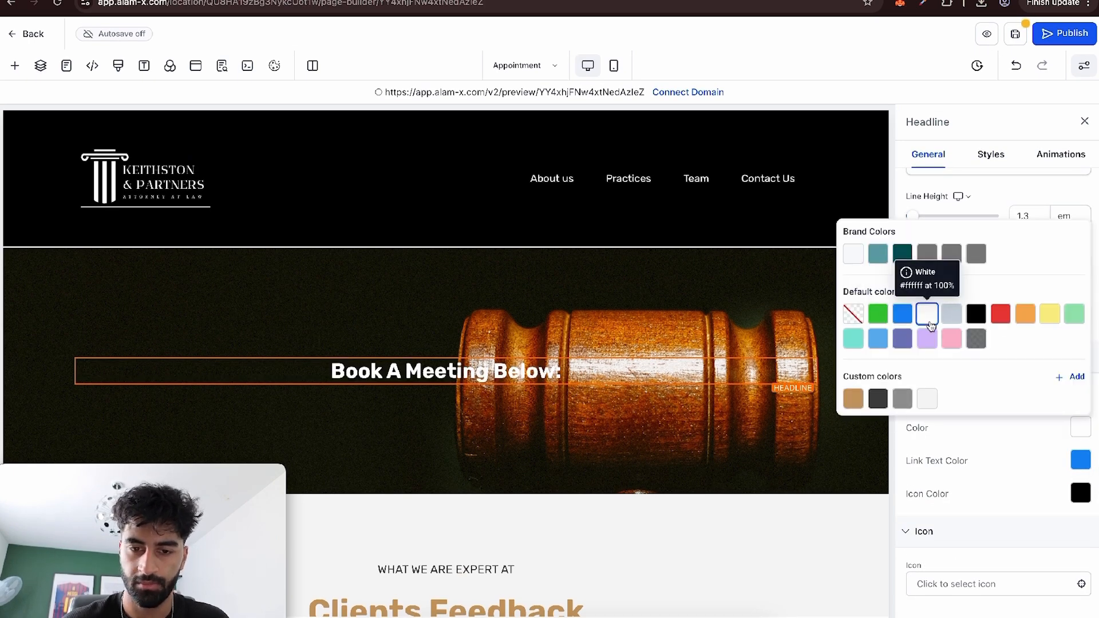
Set the background colour of the column behind the headline to the semi-transparent black default colour.
left_click(693, 359)
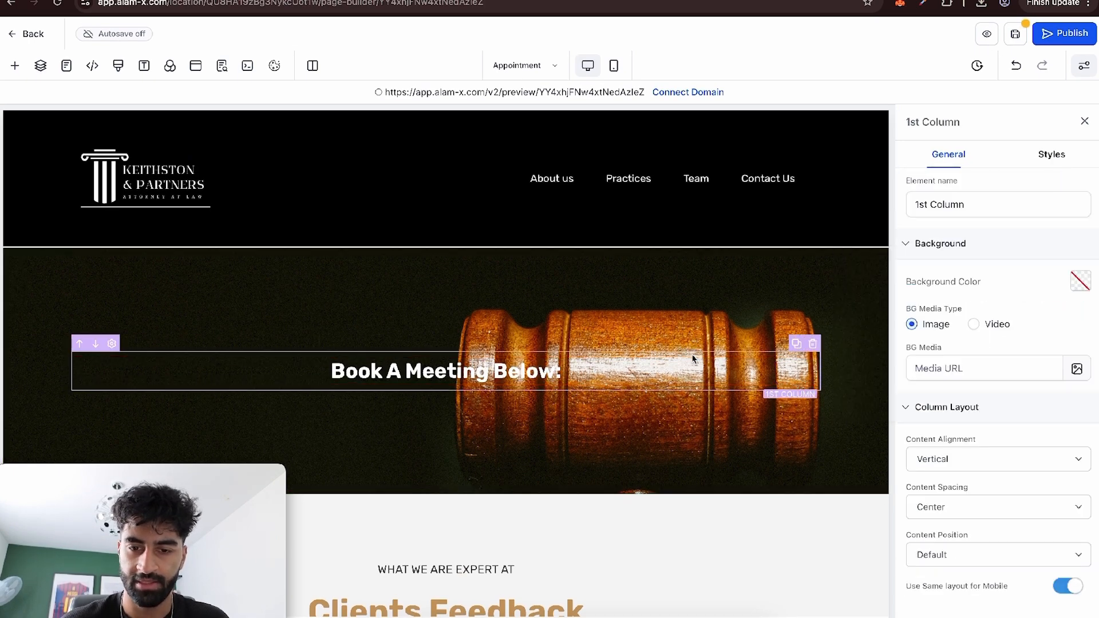
left_click(1072, 286)
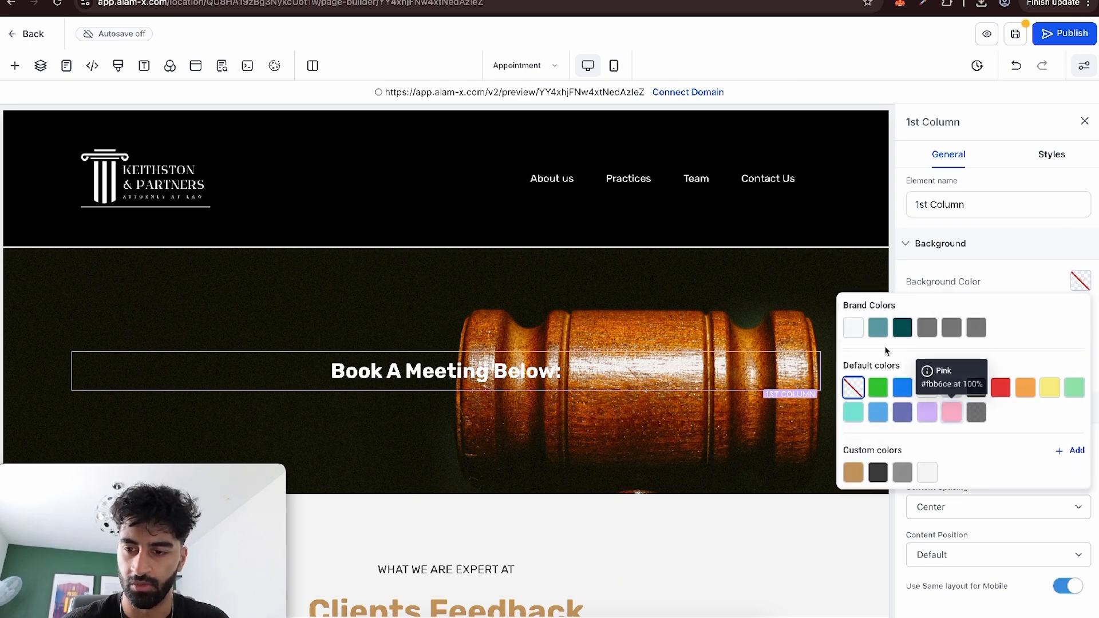
left_click(975, 412)
left_click(711, 401)
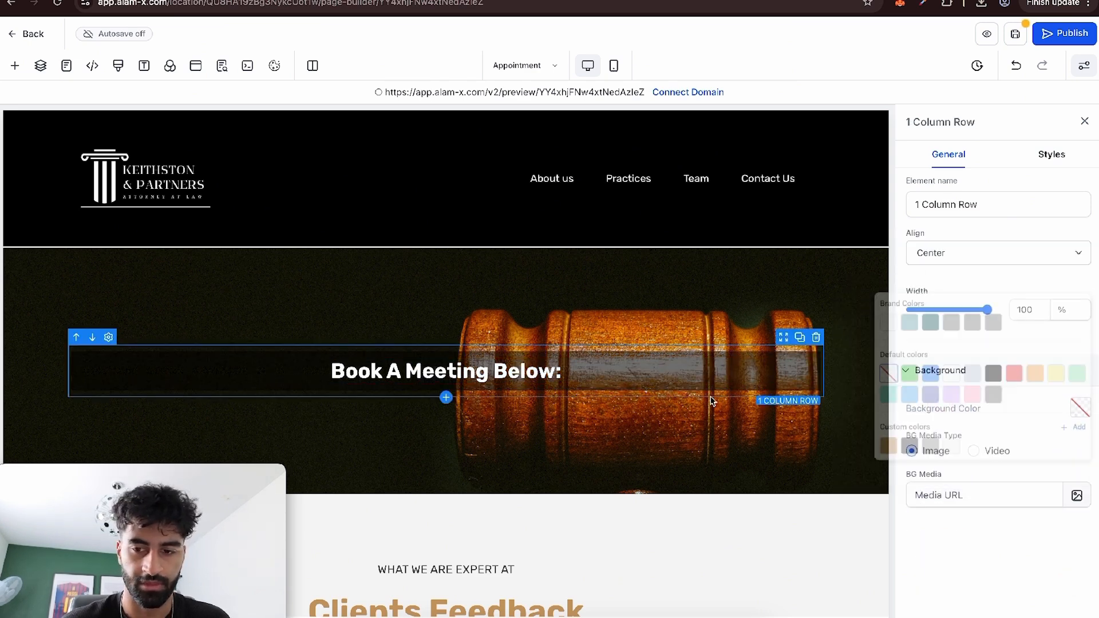
Set the width of the row holding the booking headline to 42%.
left_click(728, 368)
left_click(782, 393)
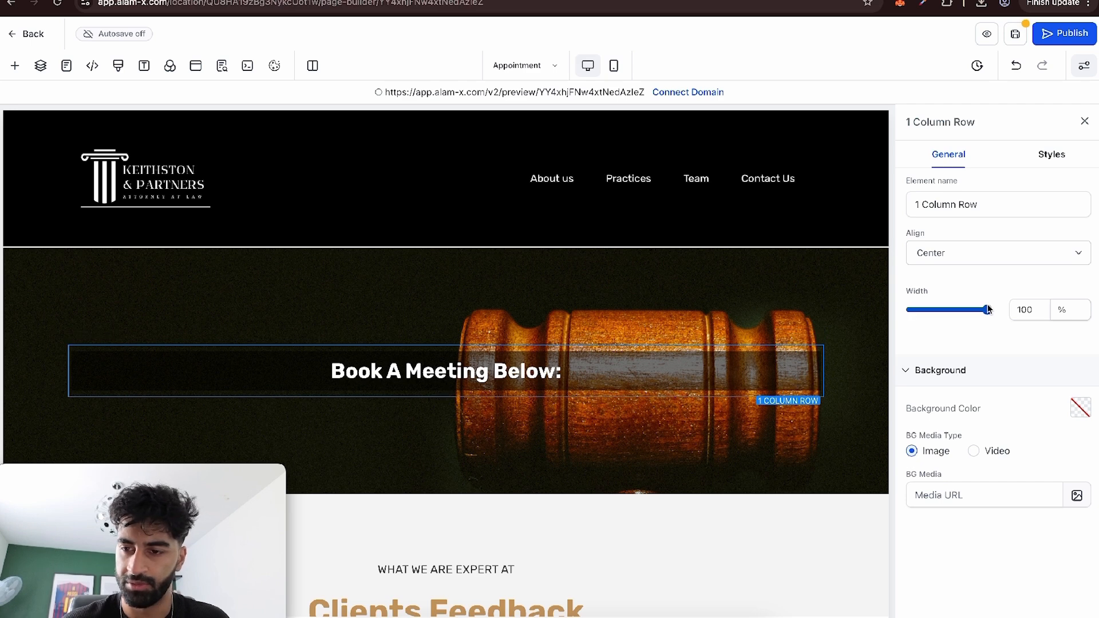
left_click_drag(965, 310, 926, 318)
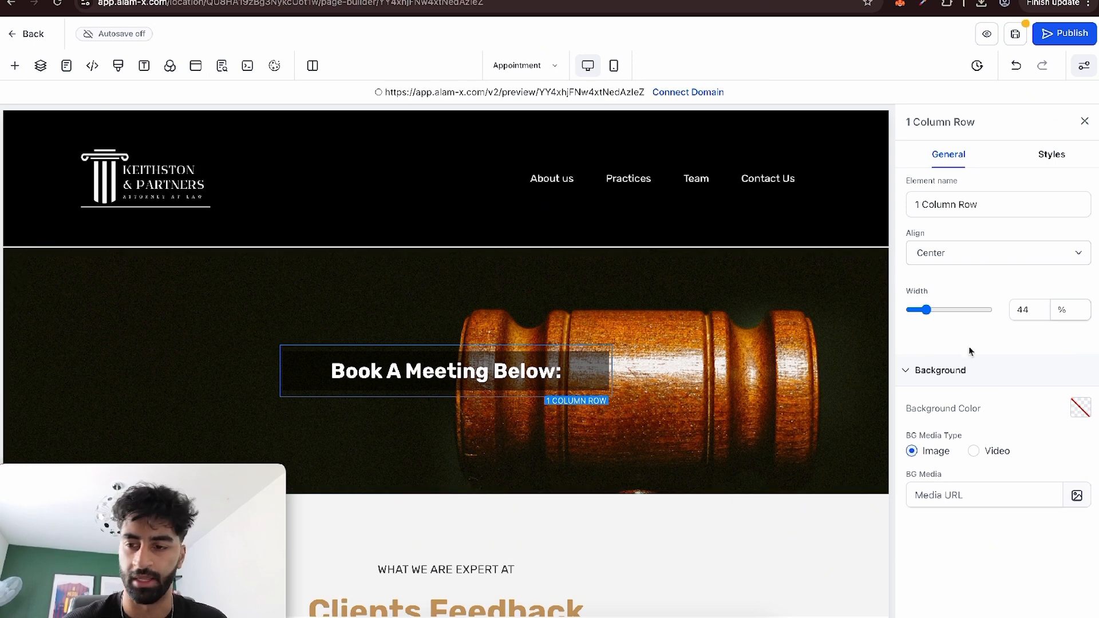
mouse_move(926, 310)
left_mouse_down()
mouse_move(967, 307)
mouse_move(924, 312)
left_mouse_up()
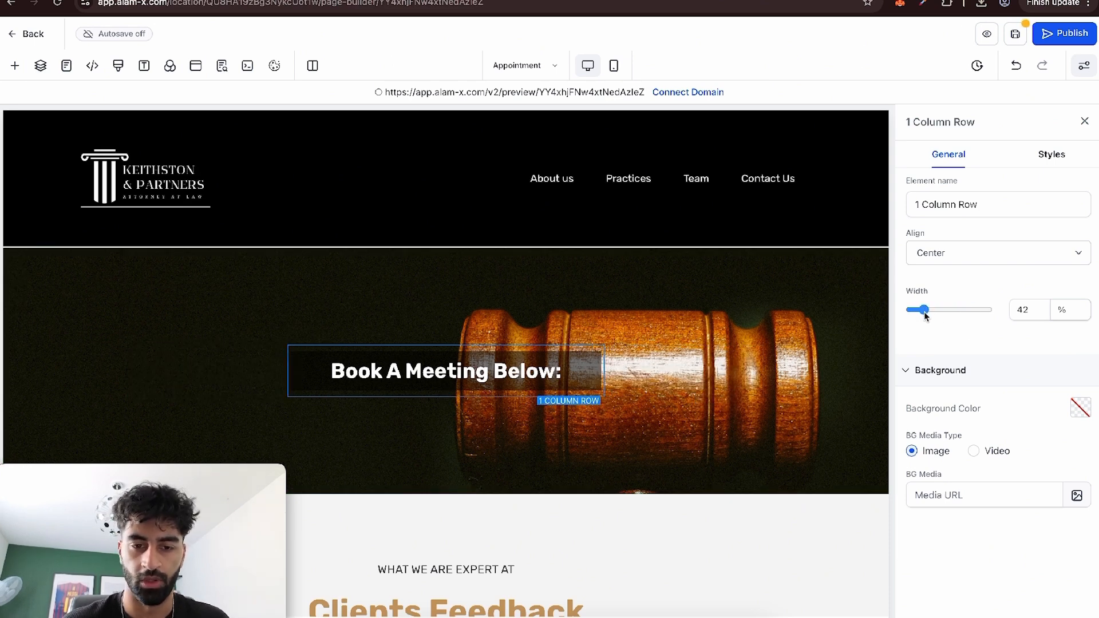
Add a one-column row below the booking headline's row in the hero section.
left_click(467, 401)
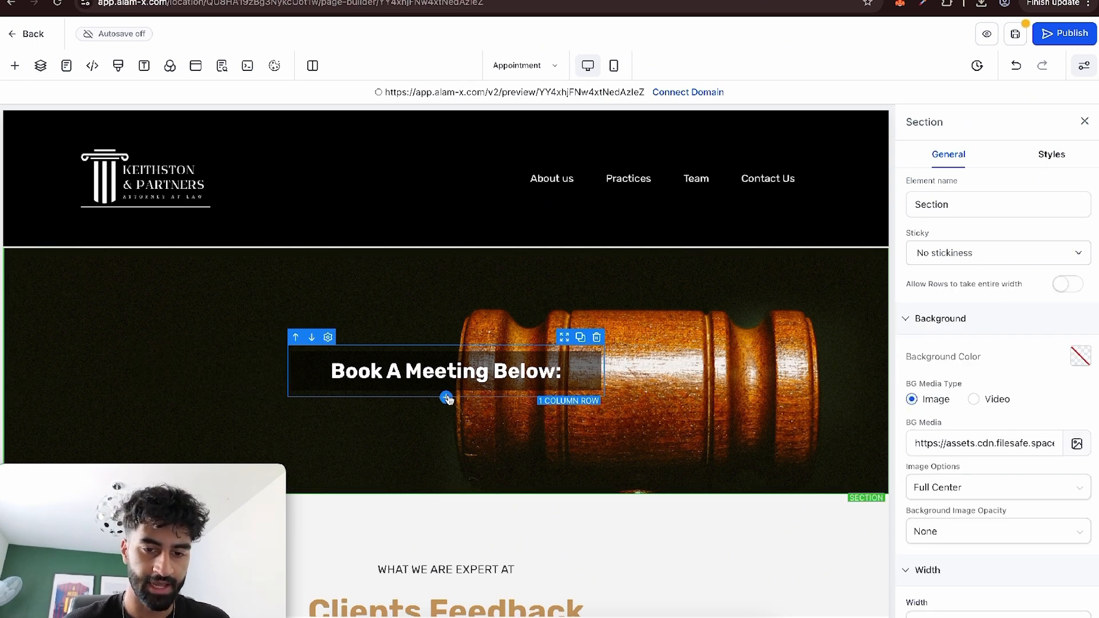
left_click(447, 397)
left_click_drag(184, 216, 517, 438)
Add a Calendar element to the new empty row and assign the "Alam-X meeting" calendar to it.
left_click(464, 446)
scroll(312, 321, "down", 3)
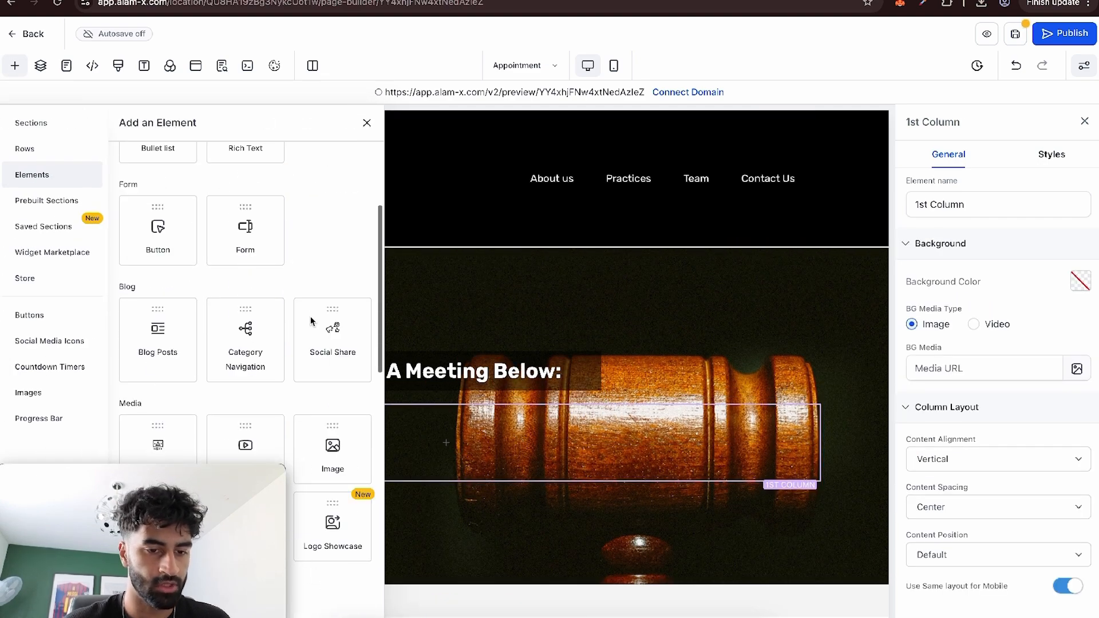
scroll(311, 321, "down", 4)
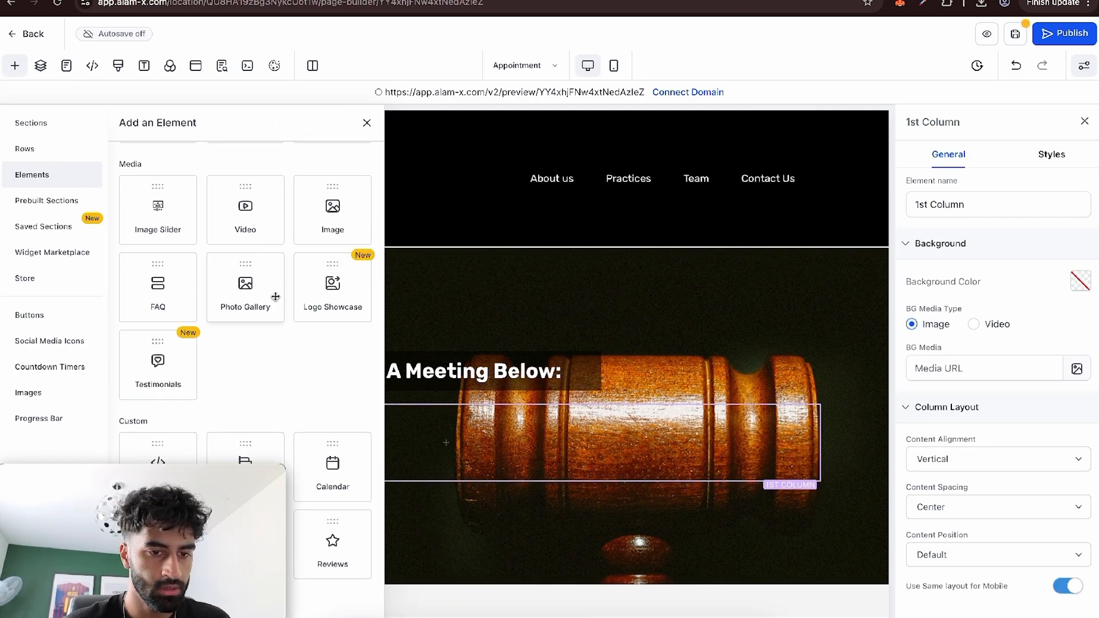
scroll(276, 296, "down", 4)
left_click(327, 289)
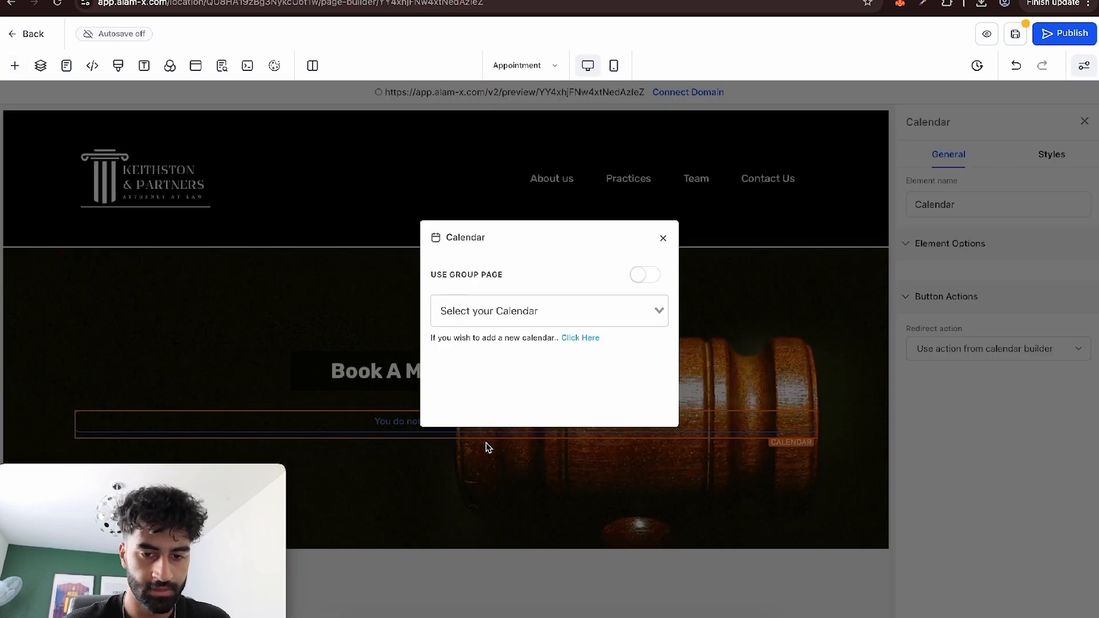
left_click(539, 307)
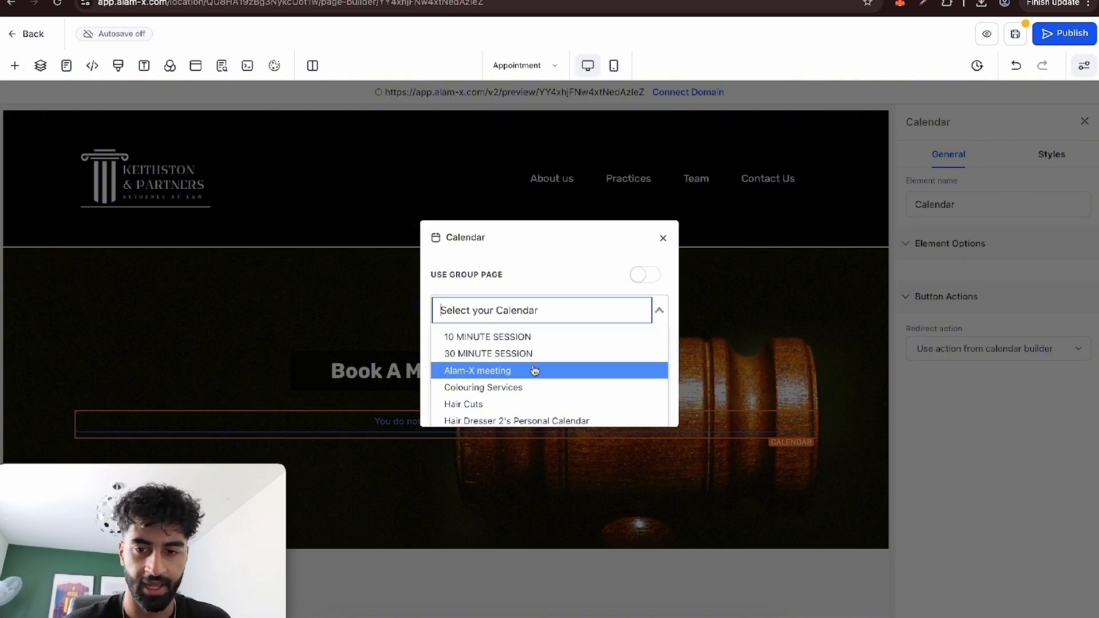
scroll(535, 371, "down", 3)
scroll(532, 389, "down", 2)
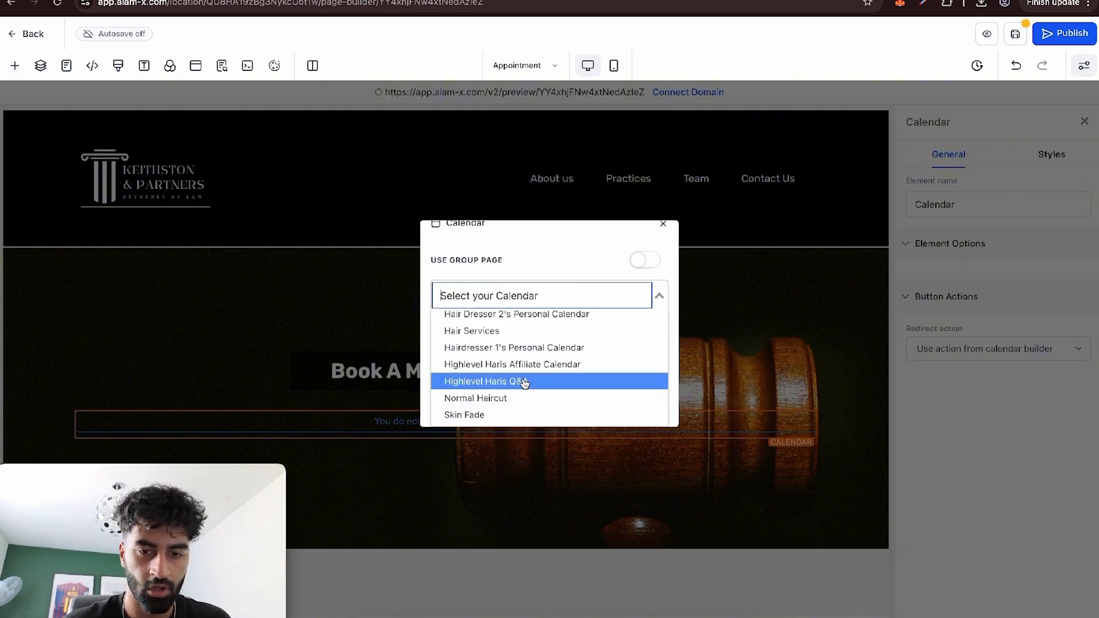
scroll(524, 382, "up", 3)
left_click(503, 344)
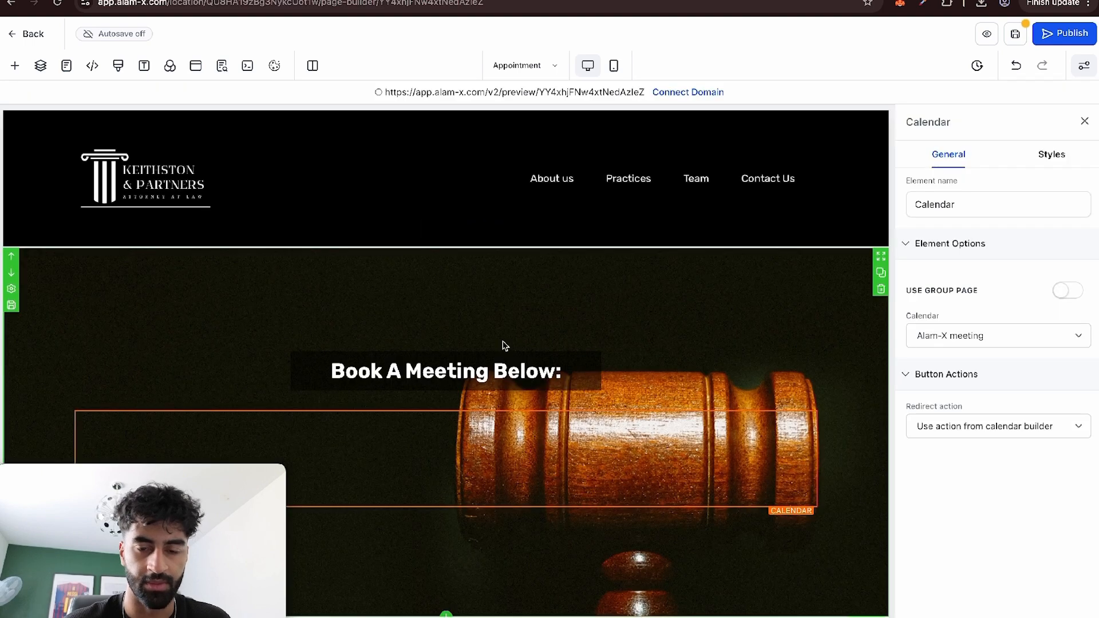
Delete the template footer with the placeholder logo and insert the COOL PART global section above the tan contact bar.
scroll(731, 435, "down", 10)
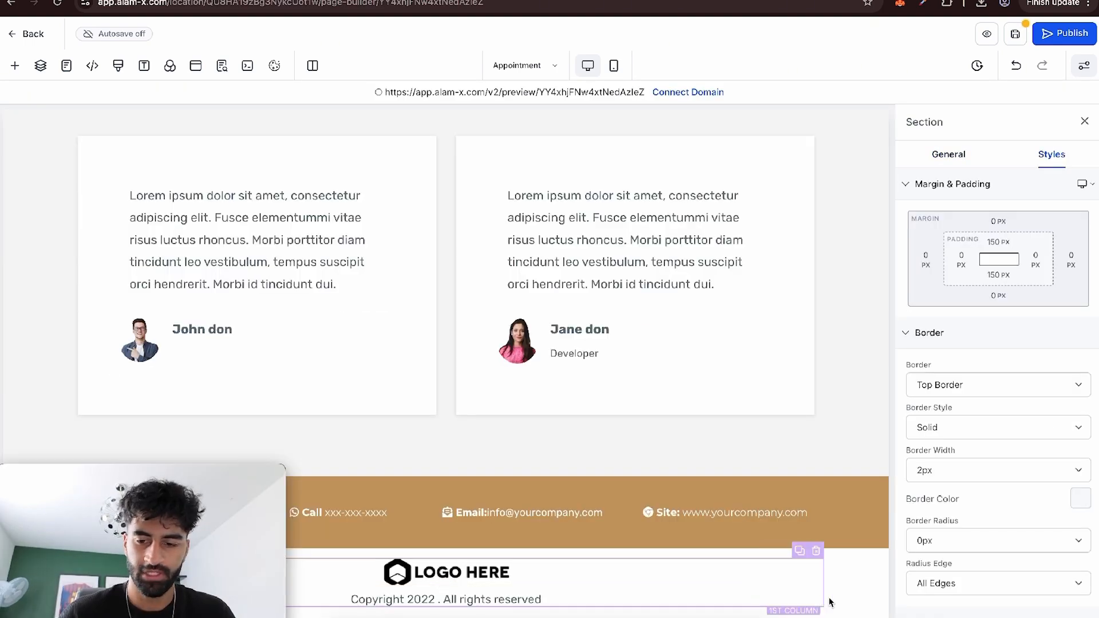
left_click(877, 596)
left_click(15, 67)
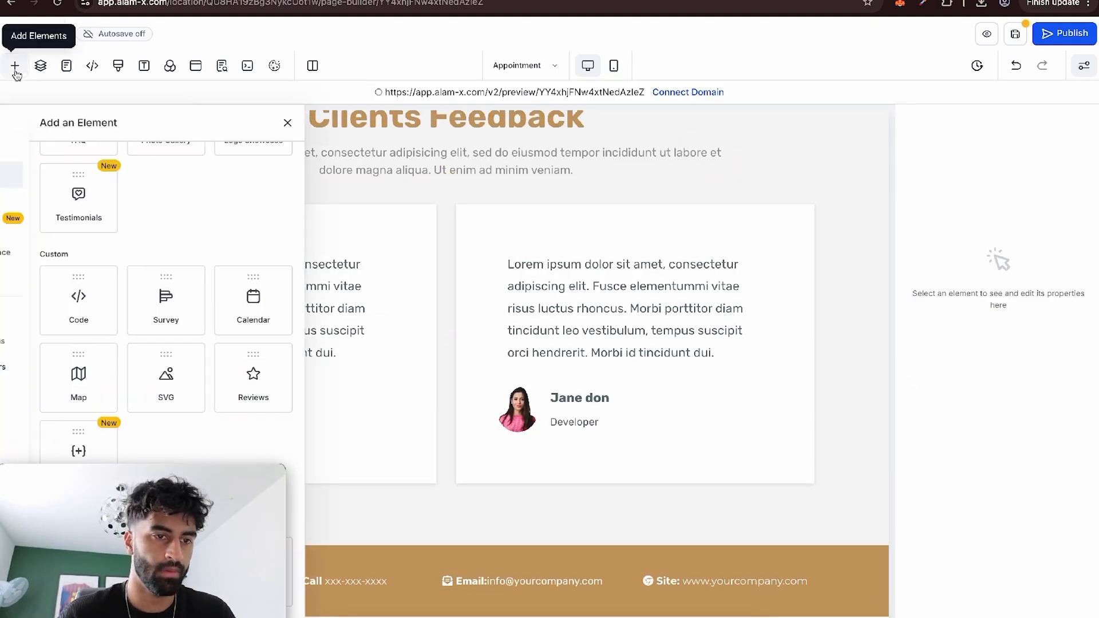
left_click(60, 225)
left_click(145, 151)
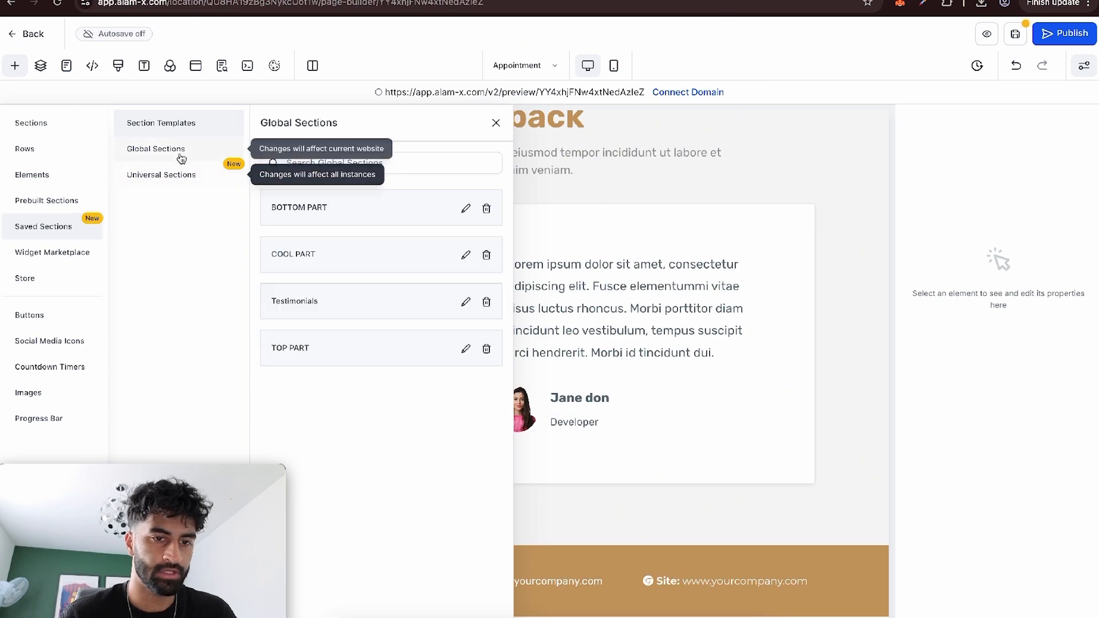
left_click_drag(333, 252, 695, 532)
Insert the BOTTOM PART global section at the end of the page and delete the old tan contact bar section.
left_click(15, 66)
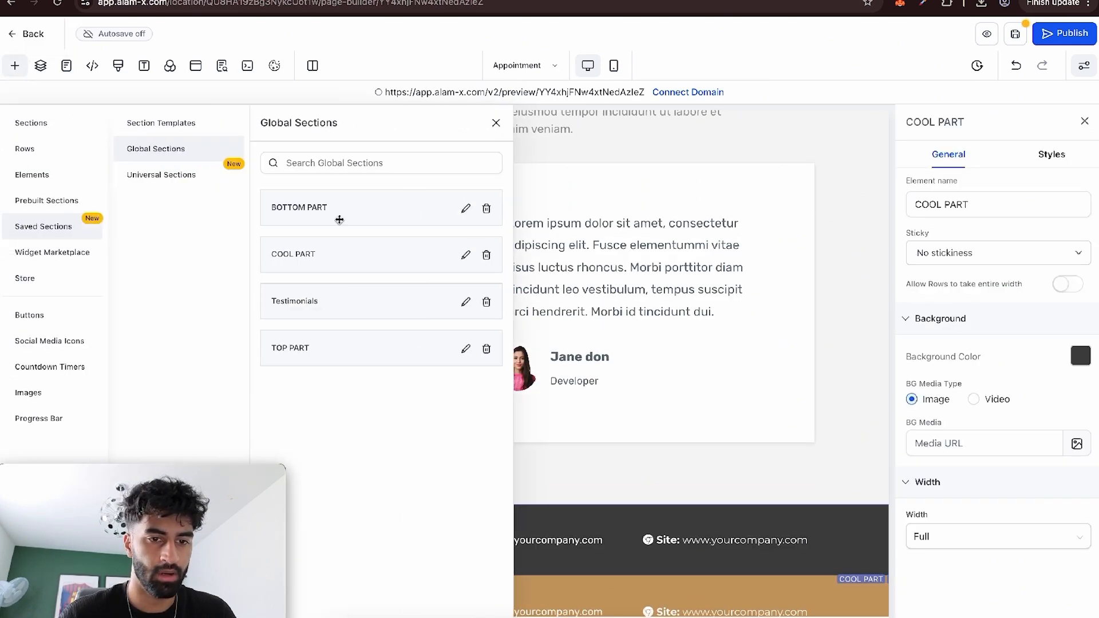
left_click_drag(340, 208, 666, 570)
scroll(834, 397, "down", 2)
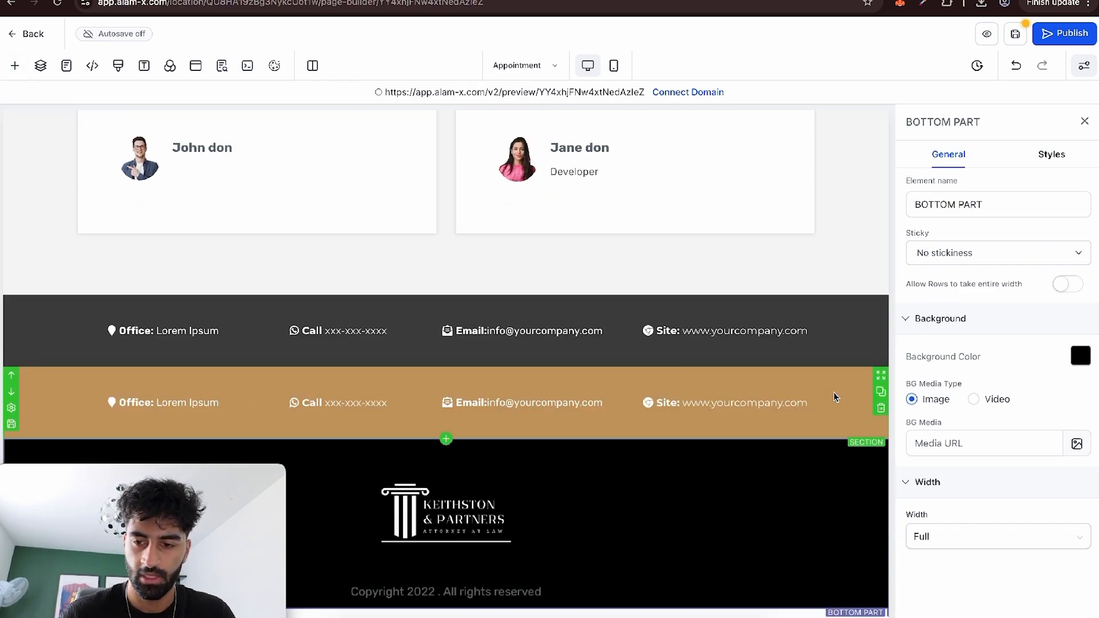
left_click(880, 409)
Add a one-column row beneath the placeholder cards in the Clients Feedback section.
scroll(726, 360, "up", 6)
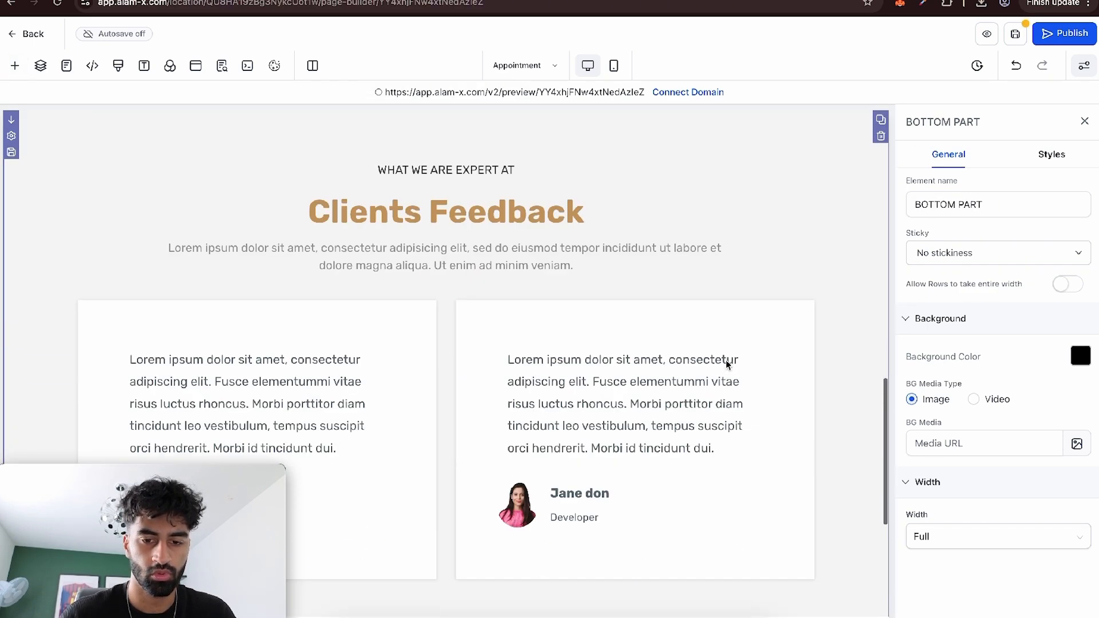
scroll(726, 360, "down", 3)
left_click(445, 445)
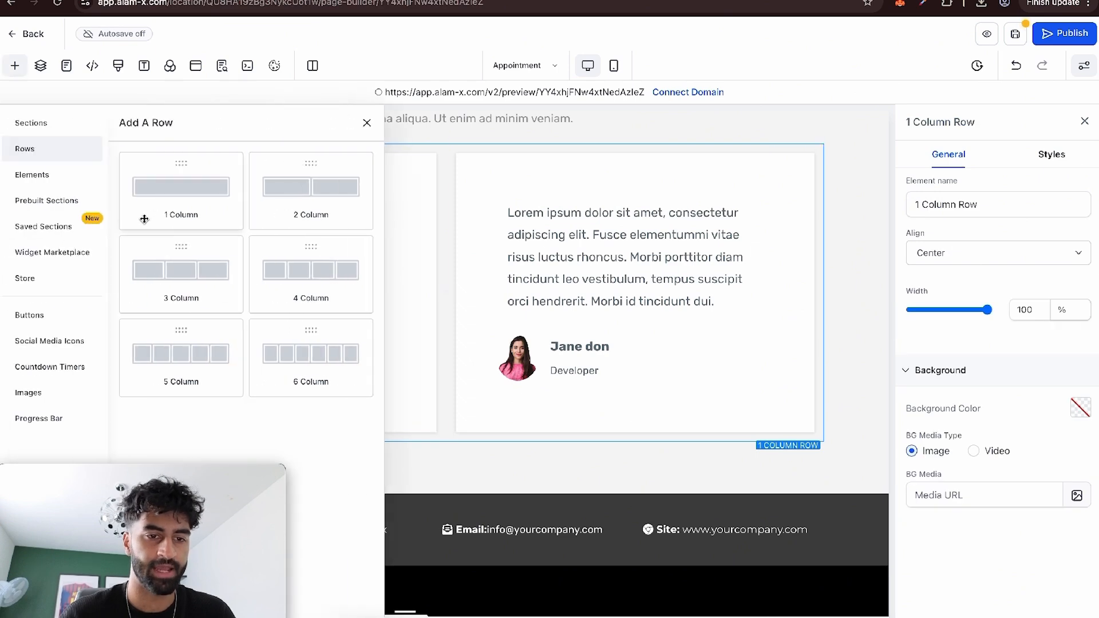
left_click_drag(144, 219, 422, 448)
Add a Testimonials element to the empty row in the Clients Feedback section.
left_click(444, 486)
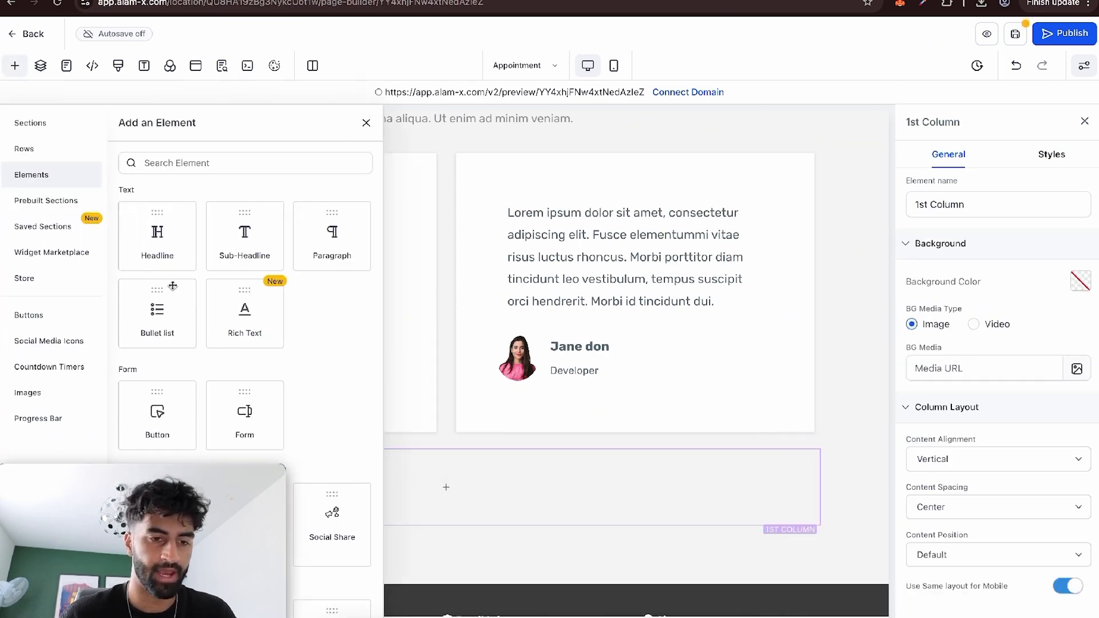
scroll(171, 283, "down", 10)
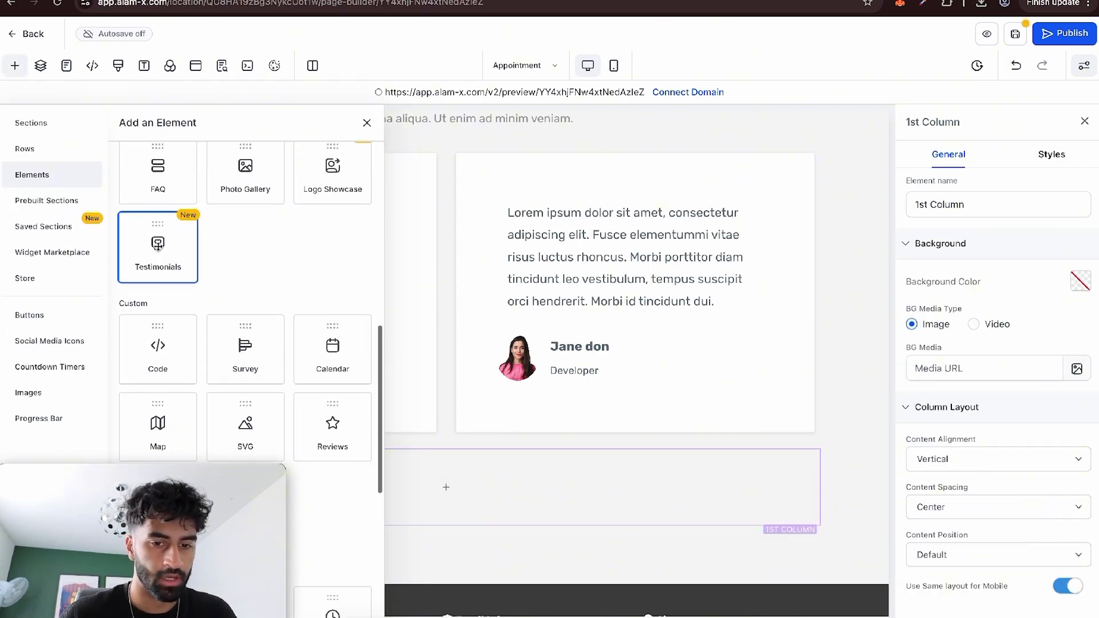
left_click(157, 245)
scroll(506, 474, "down", 5)
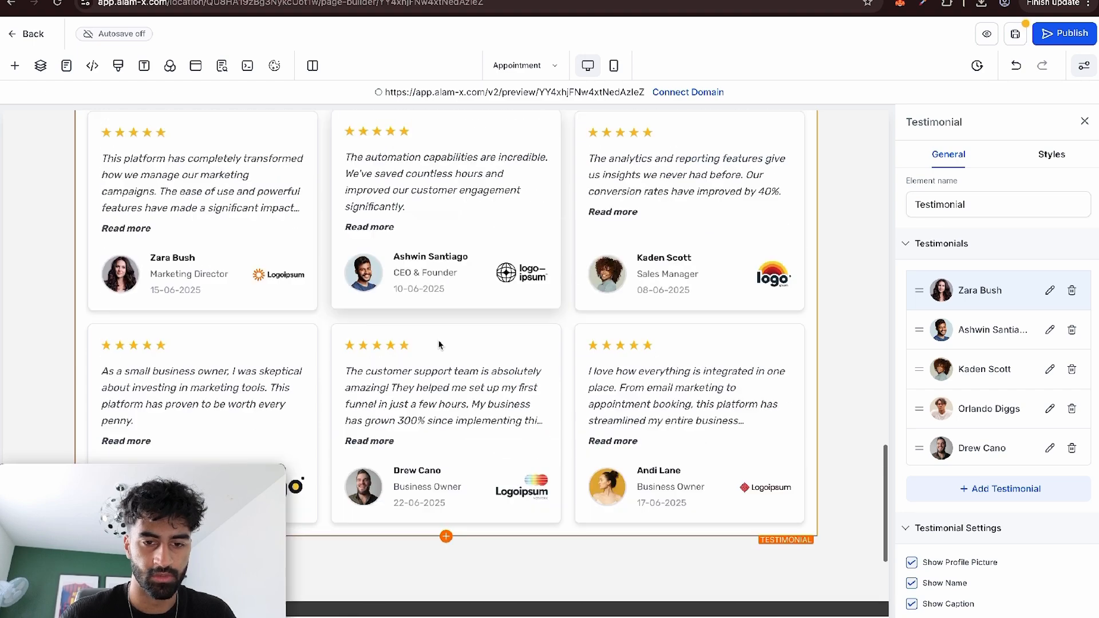
Delete the two placeholder feedback cards above the new testimonials.
scroll(702, 280, "up", 8)
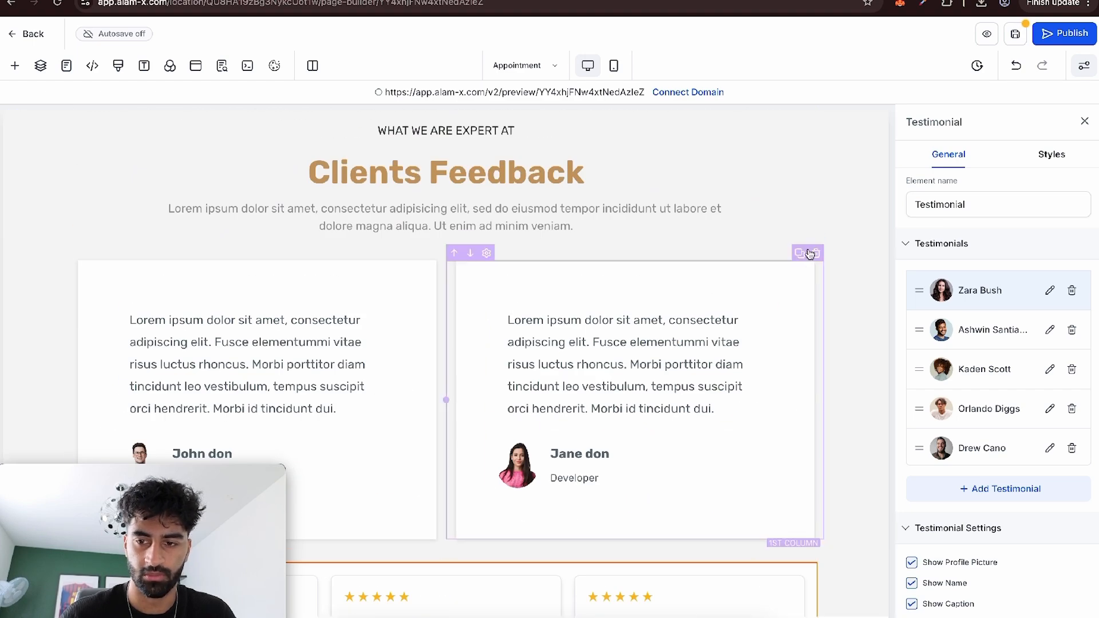
left_click(816, 254)
left_click(817, 241)
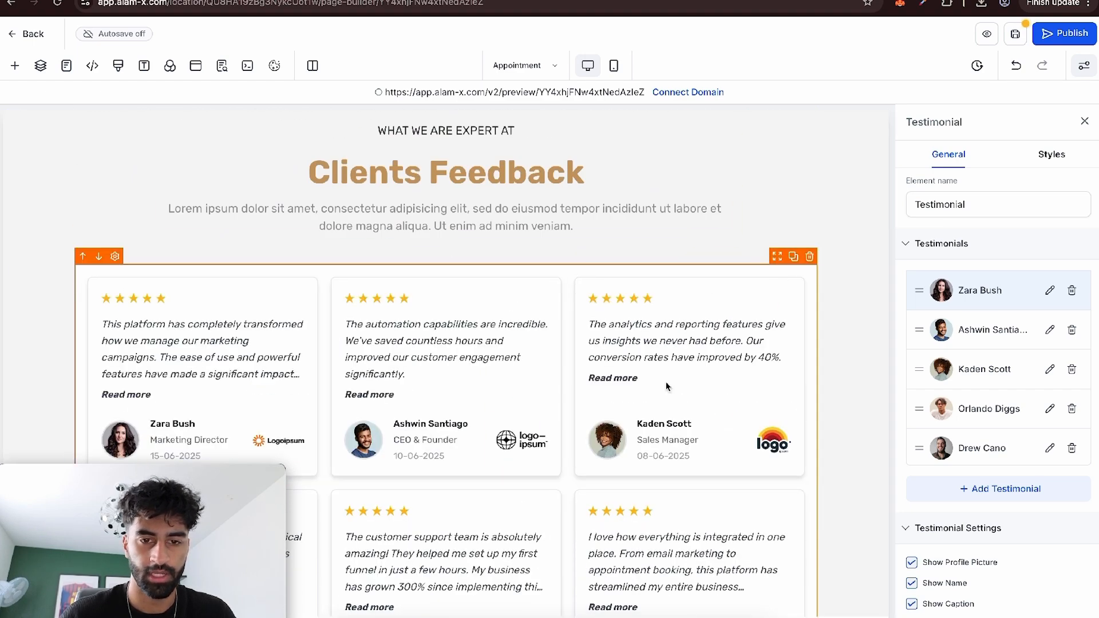
Open the first testimonial for editing and try out different star ratings on it.
scroll(710, 471, "down", 2)
scroll(710, 471, "down", 1)
left_click(1049, 291)
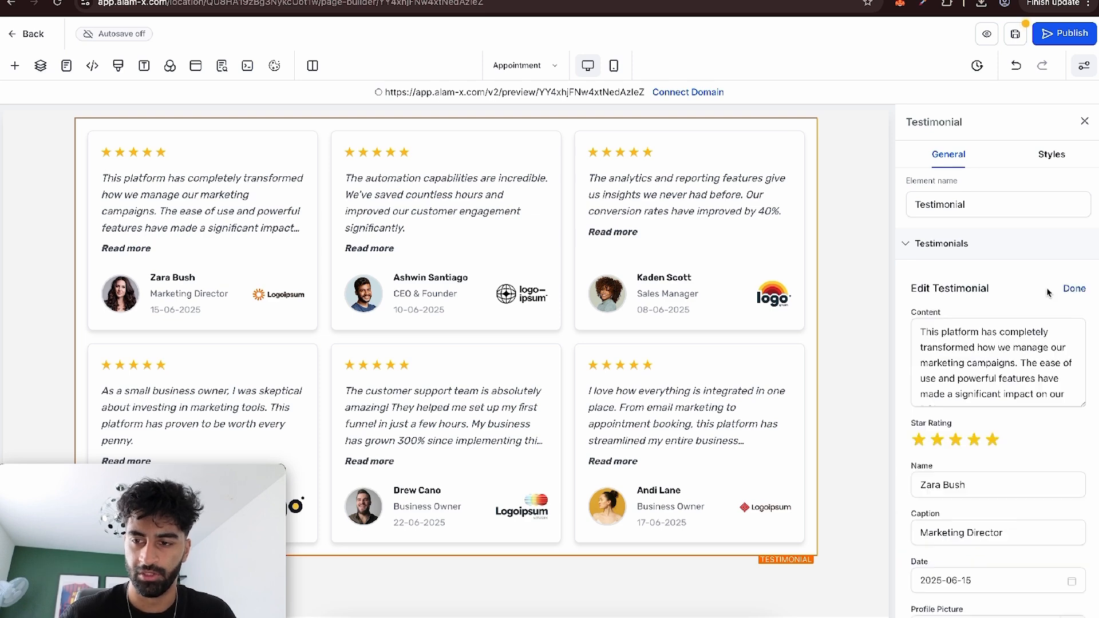
scroll(975, 369, "down", 1)
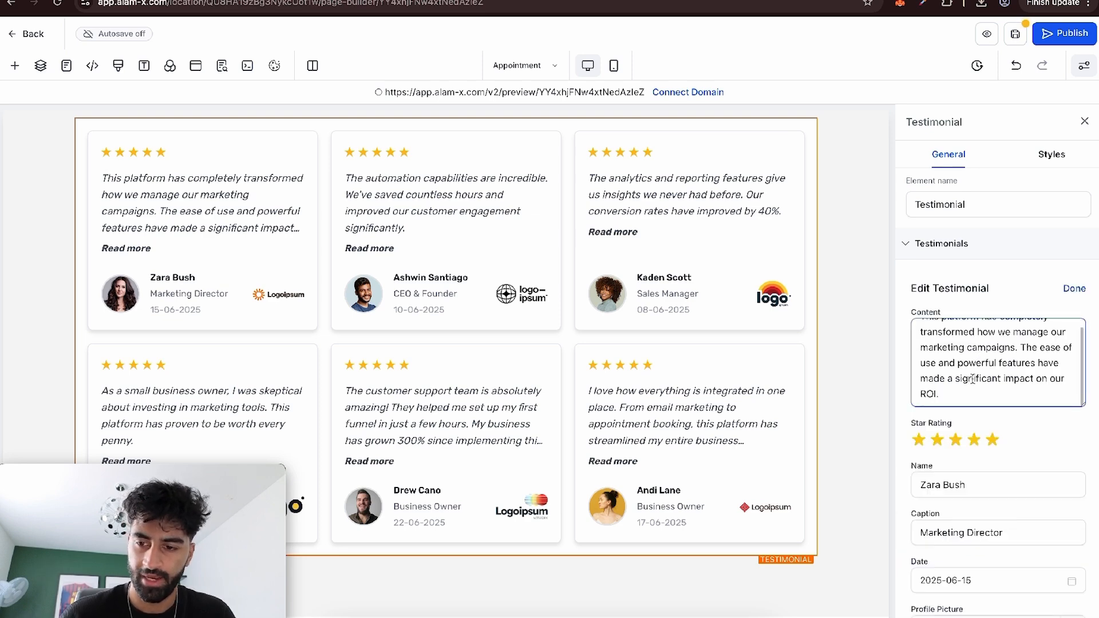
left_click(974, 440)
scroll(997, 412, "down", 5)
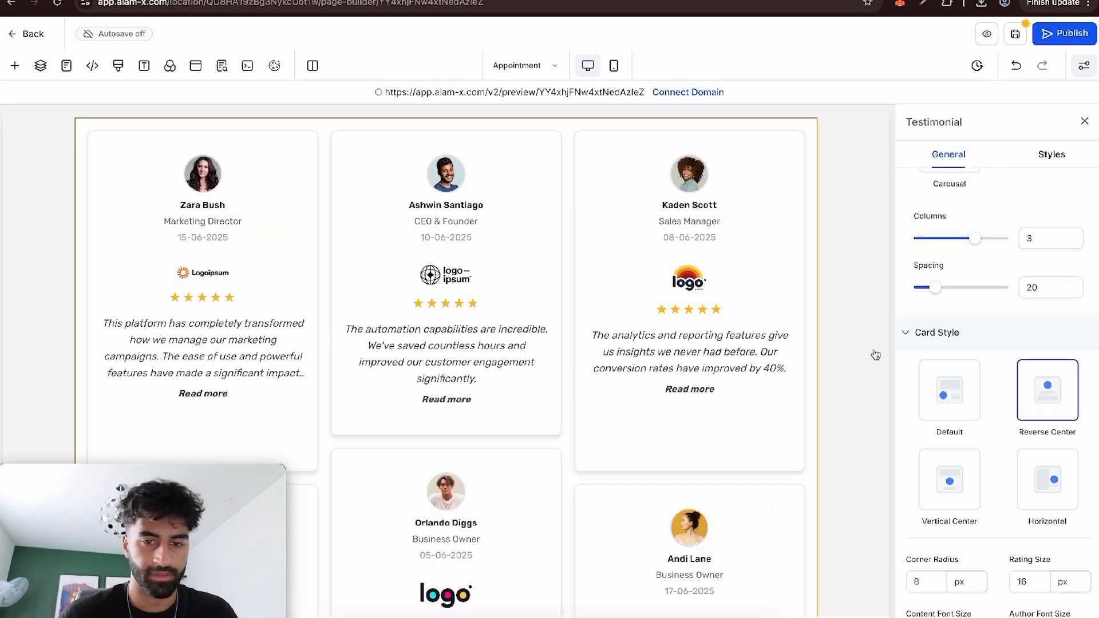
Try the Vertical Center and Horizontal testimonial card styles and settle on Reverse Center.
scroll(651, 326, "down", 6)
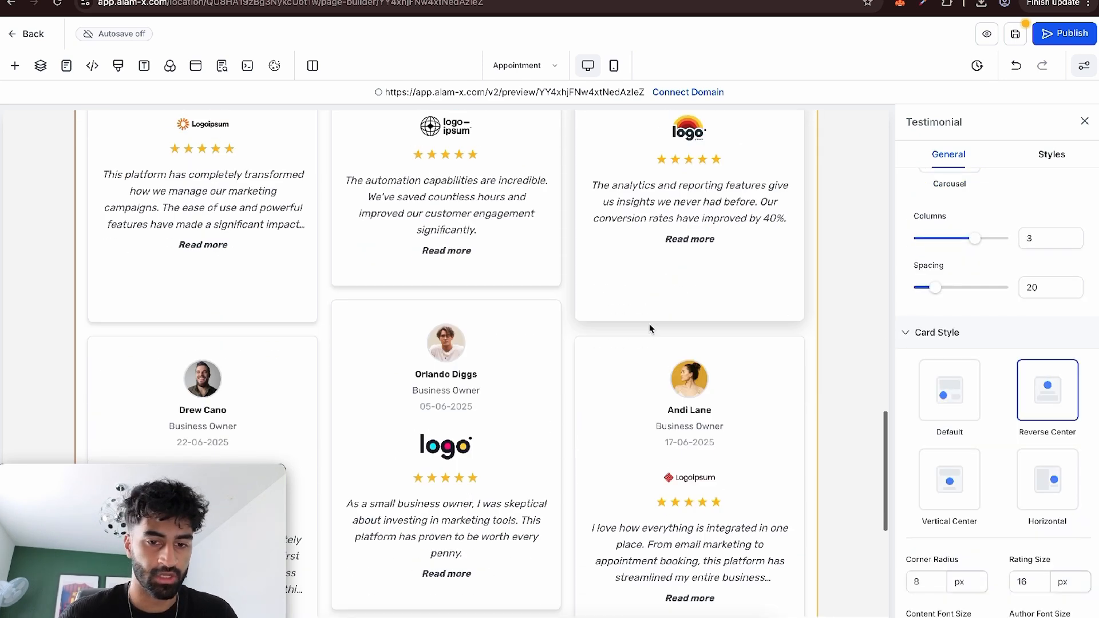
scroll(649, 324, "up", 3)
left_click(965, 481)
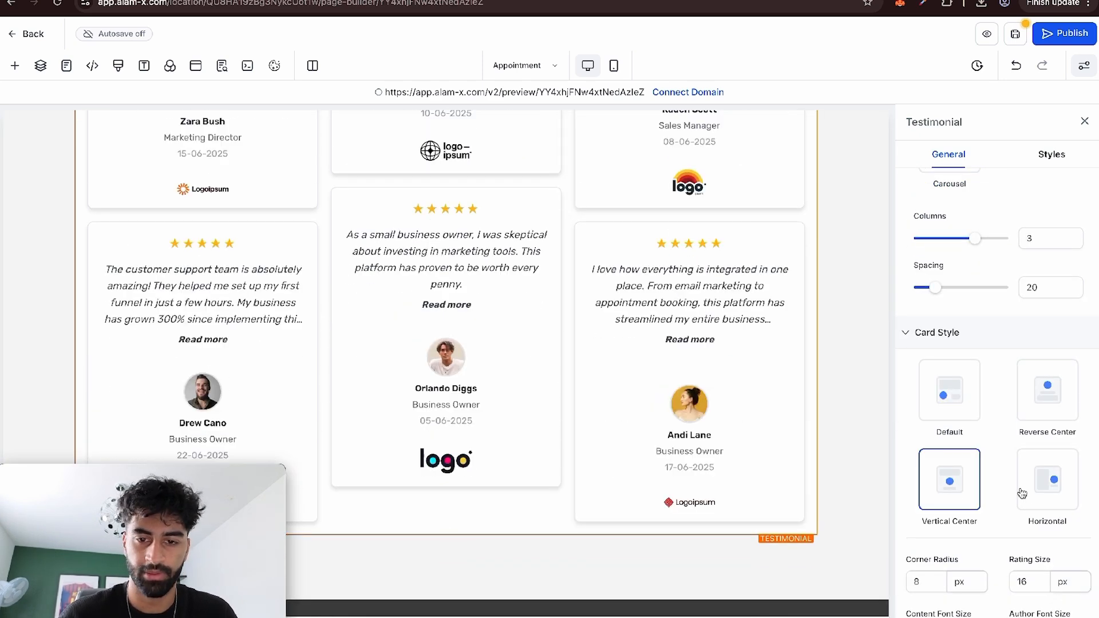
left_click(1025, 492)
left_click(1030, 413)
scroll(1006, 435, "down", 7)
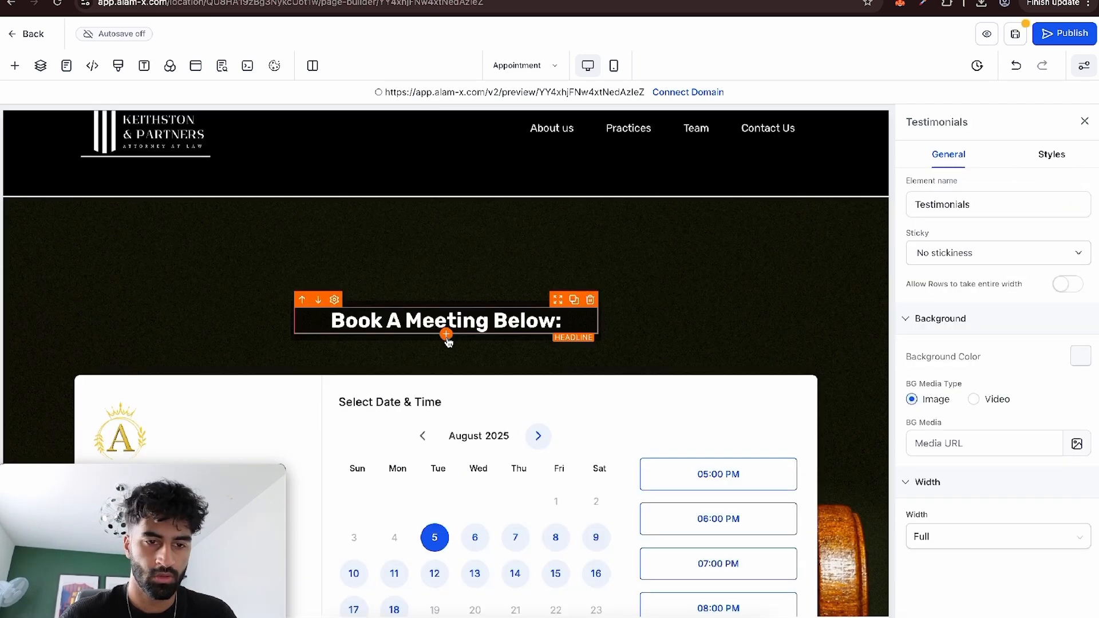
Add an Image element above the "Book A Meeting Below:" headline with the white Keithston & Partners logo at a reduced width.
left_click(446, 337)
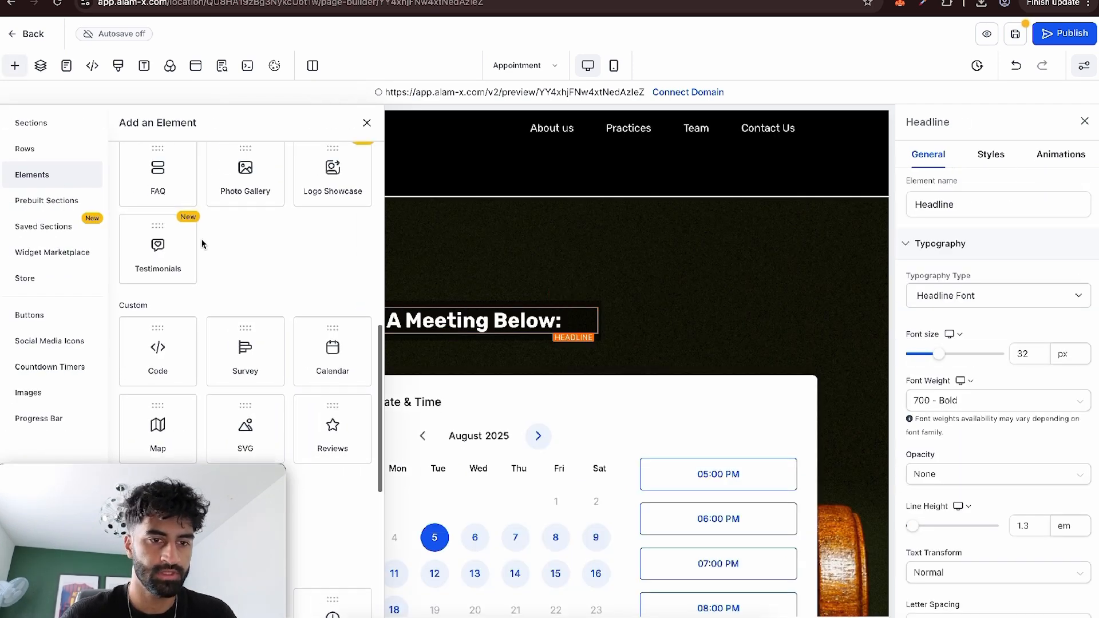
scroll(151, 180, "up", 10)
scroll(280, 362, "down", 3)
scroll(280, 362, "down", 5)
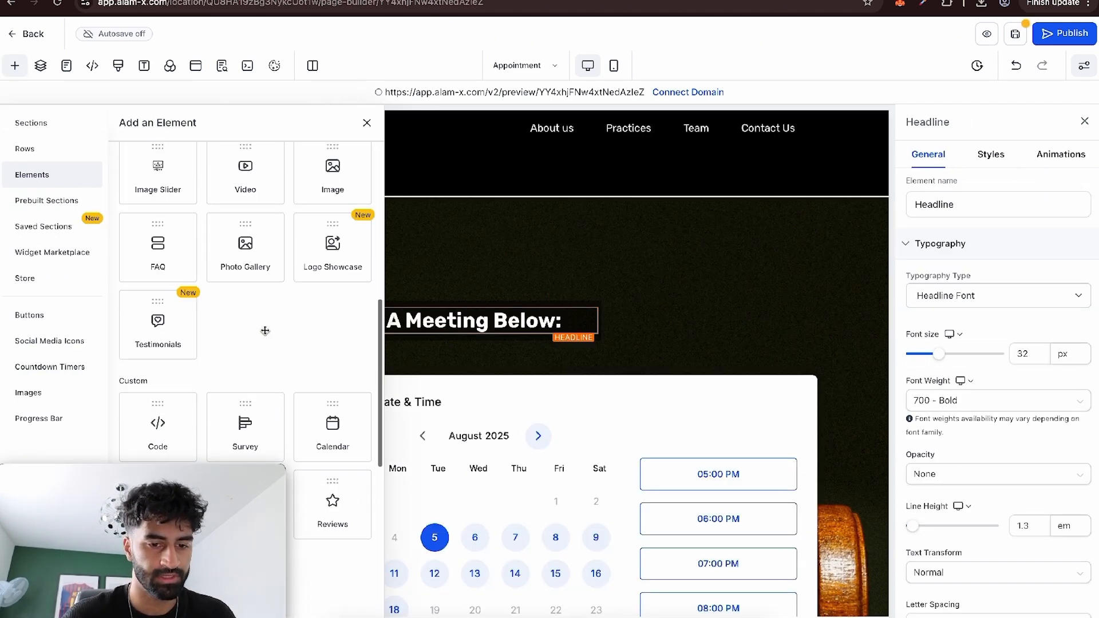
left_click_drag(331, 198, 447, 310)
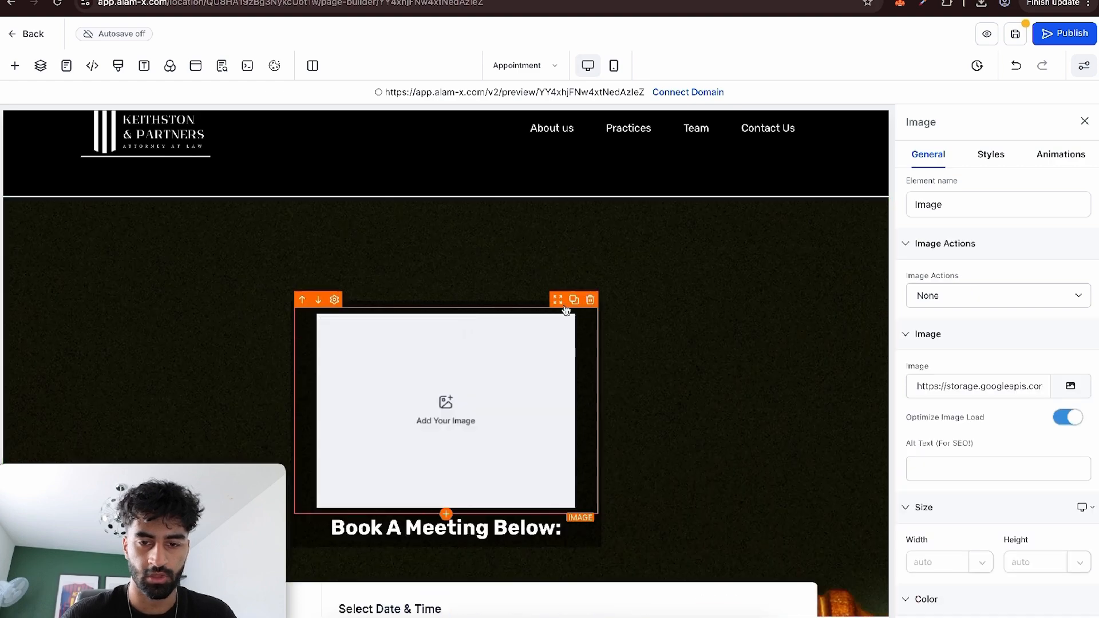
left_click(1070, 387)
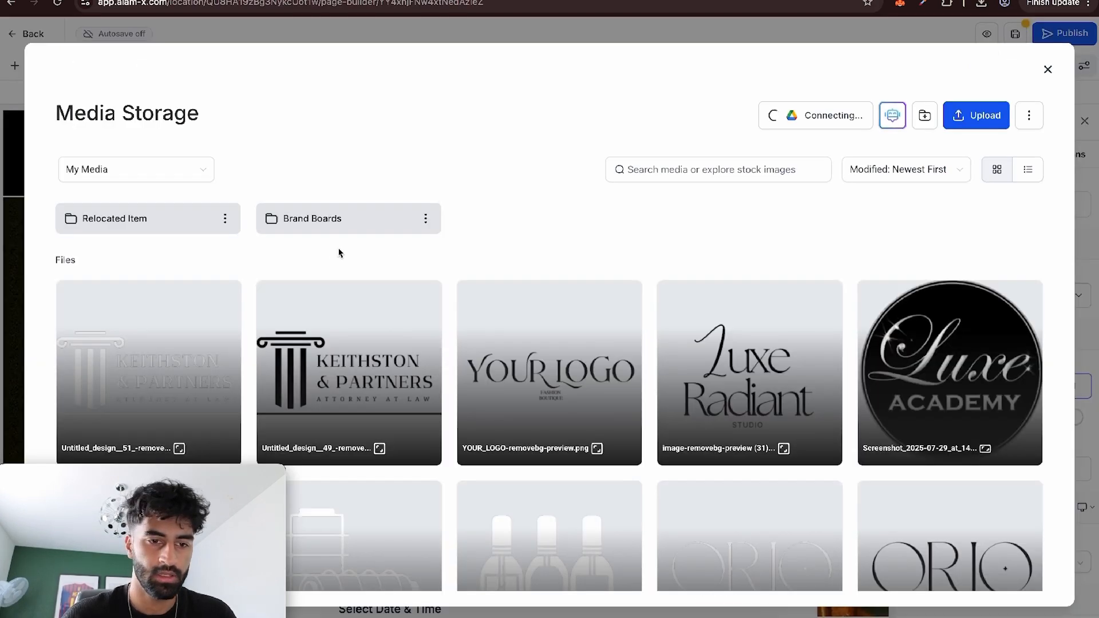
left_click(236, 343)
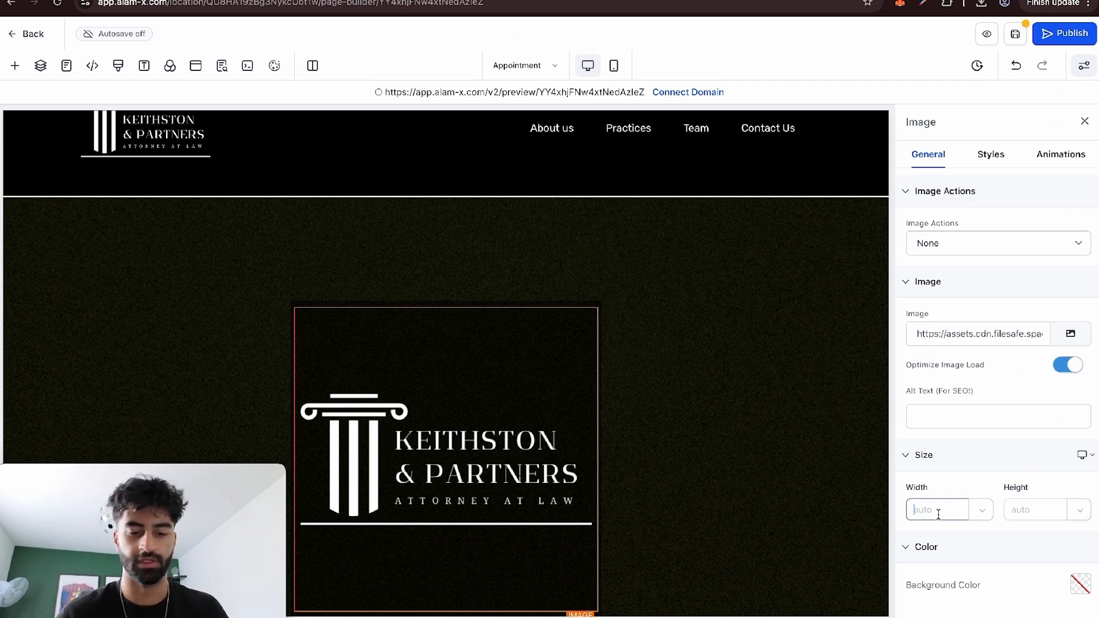
Set the top padding of the booking calendar section to 0 px and save the Appointment page.
left_click(554, 257)
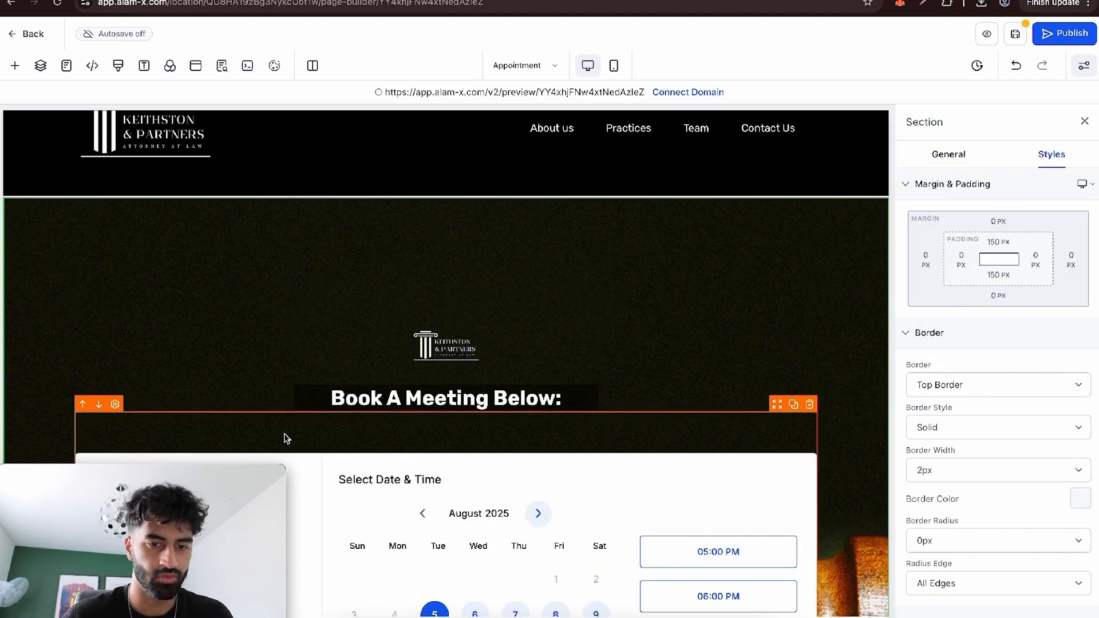
left_click(1000, 242)
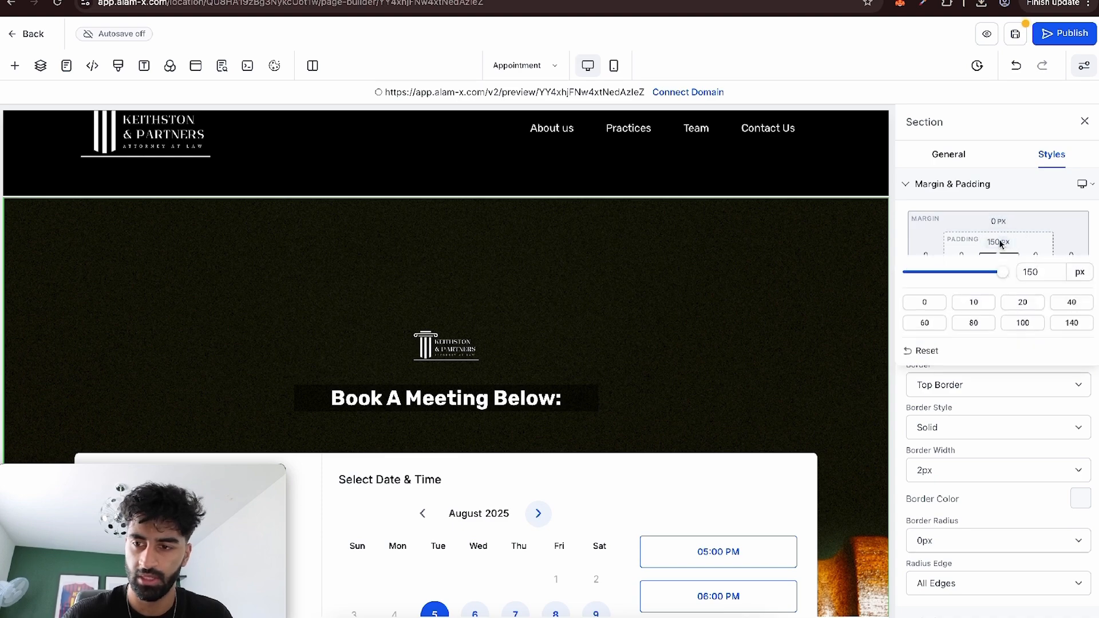
left_click_drag(959, 277, 873, 288)
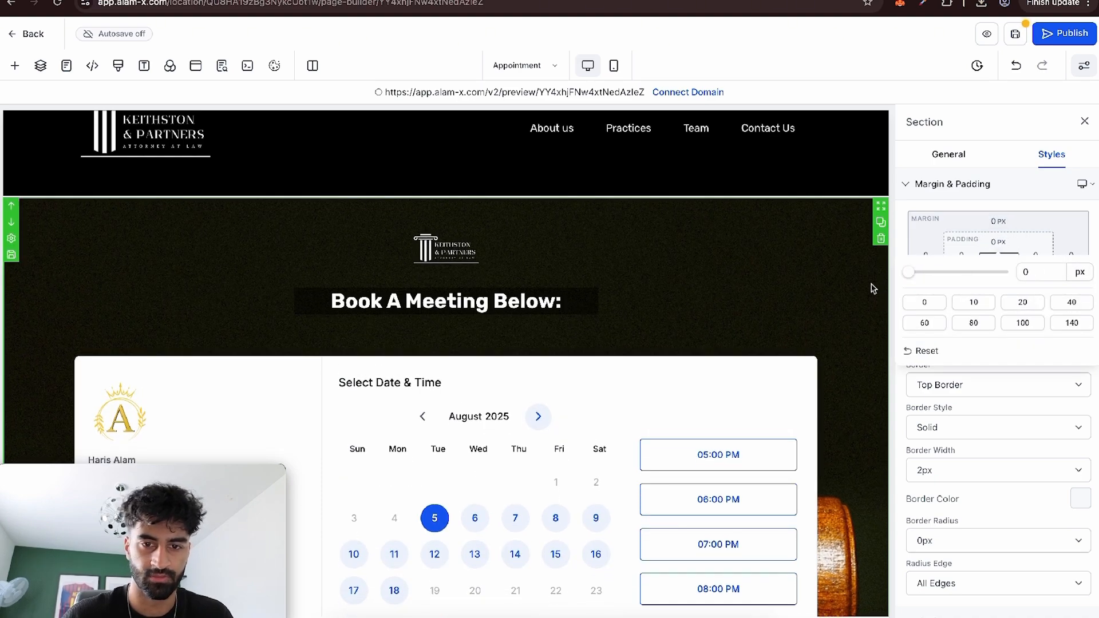
left_click(631, 255)
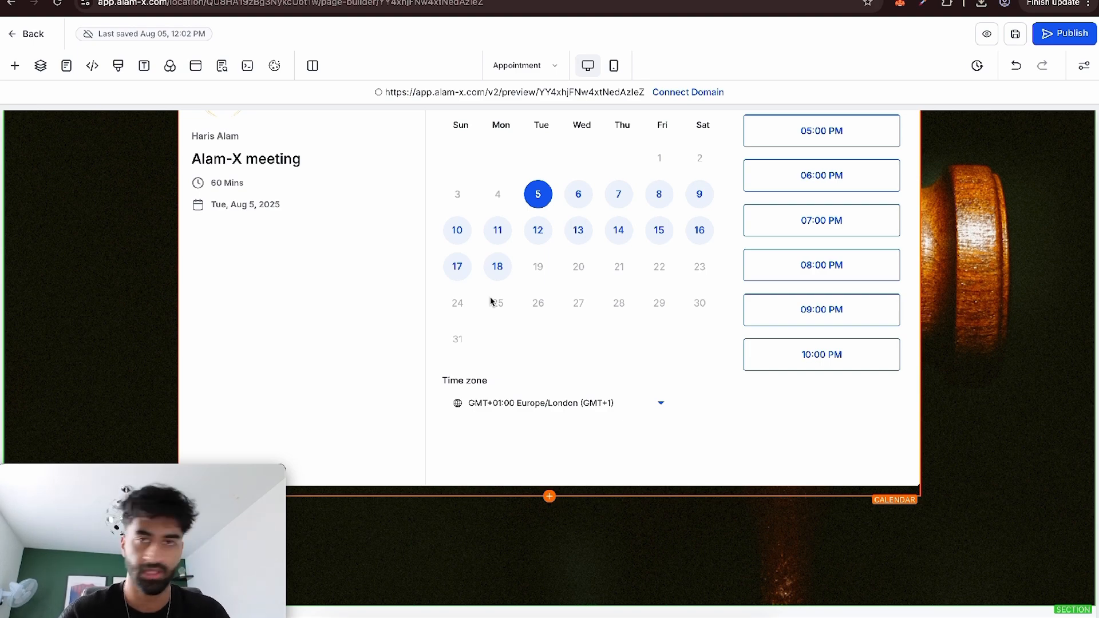
scroll(490, 300, "up", 7)
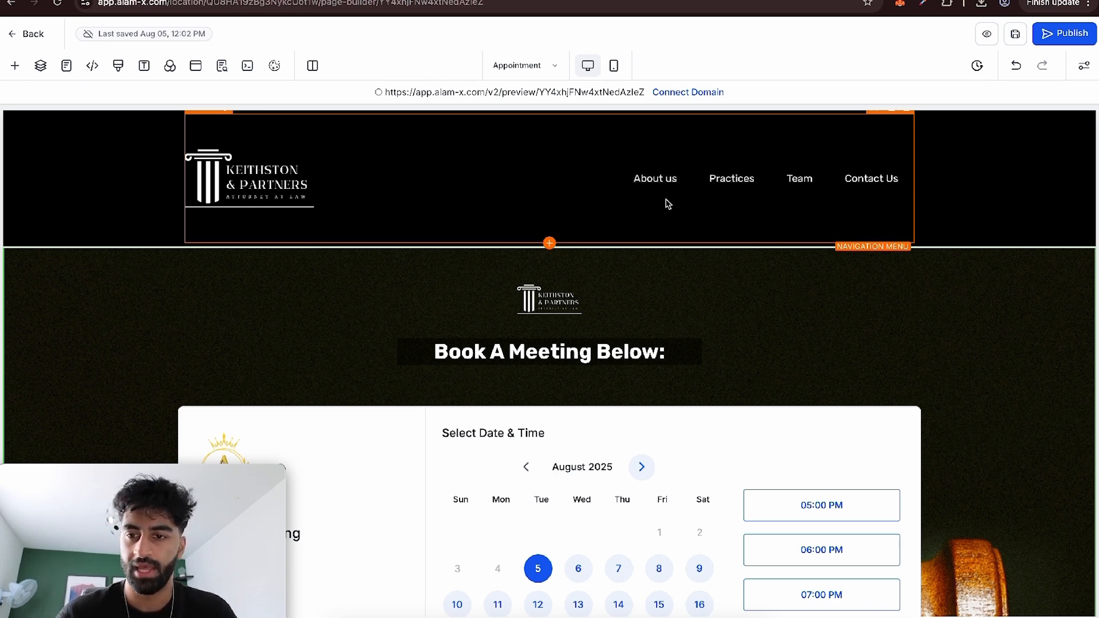
Return to the website's page list and create a new page from blank, named Team with the path /team.
left_click(800, 178)
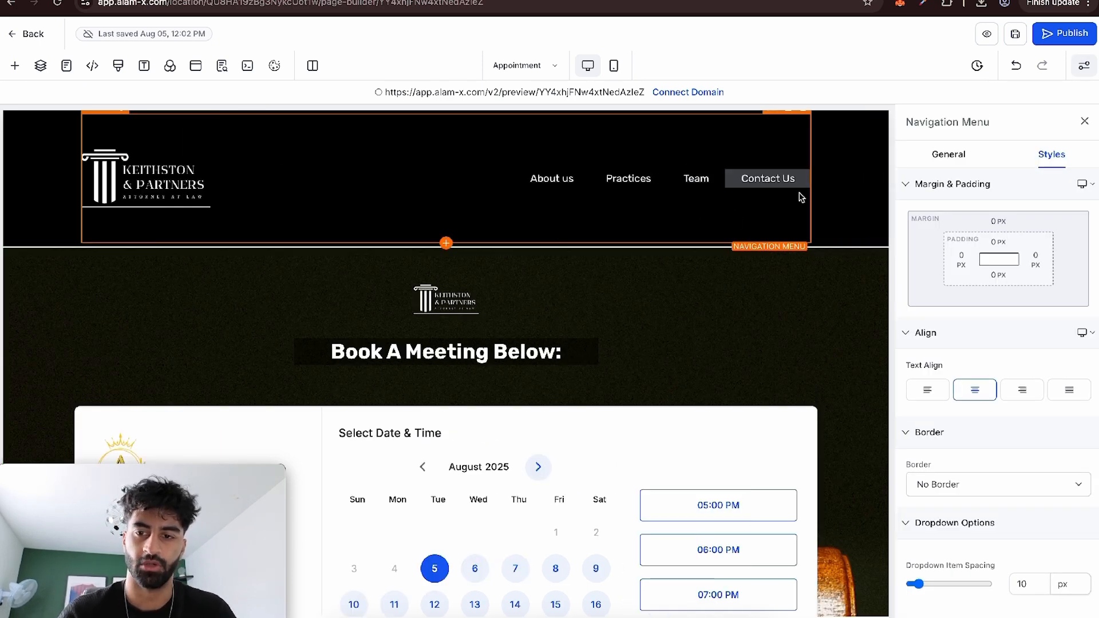
left_click(26, 41)
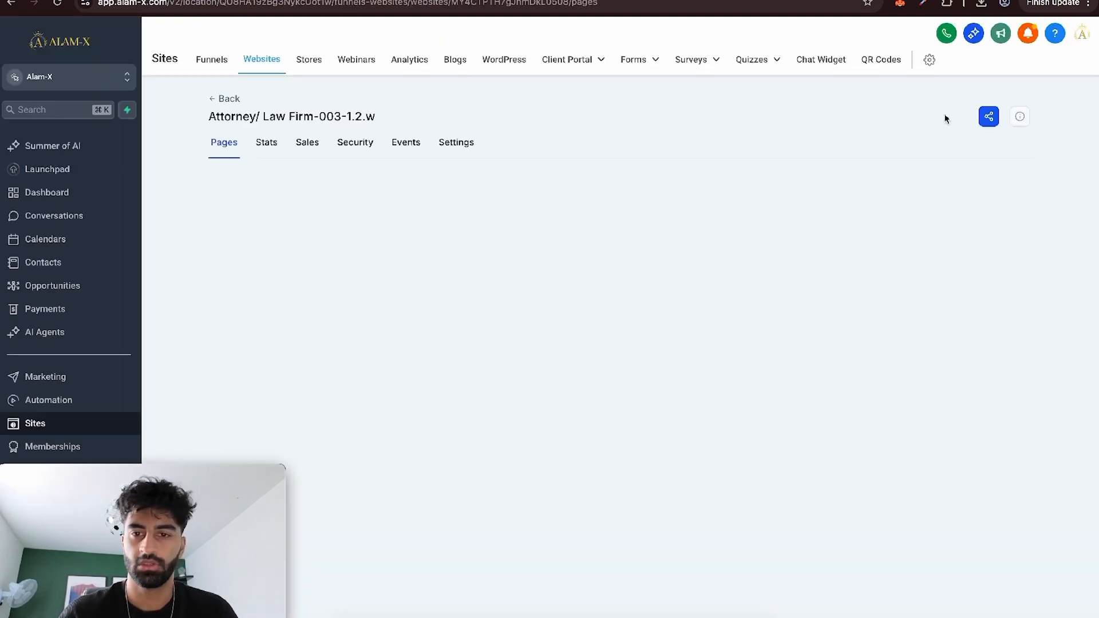
left_click(976, 176)
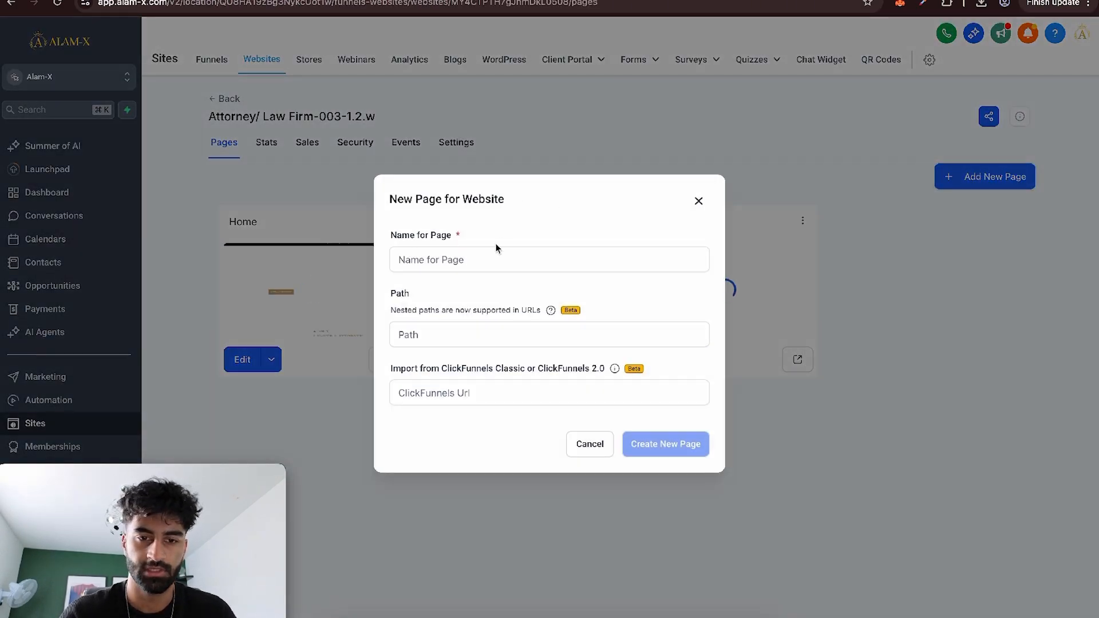
left_click(455, 261)
type("Team")
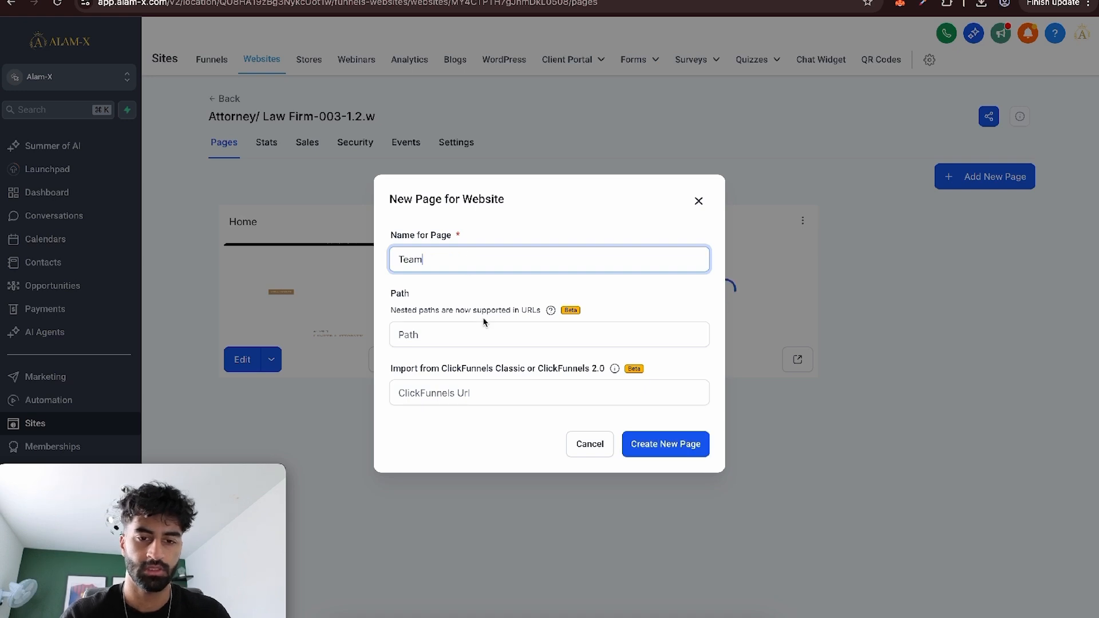
left_click(481, 329)
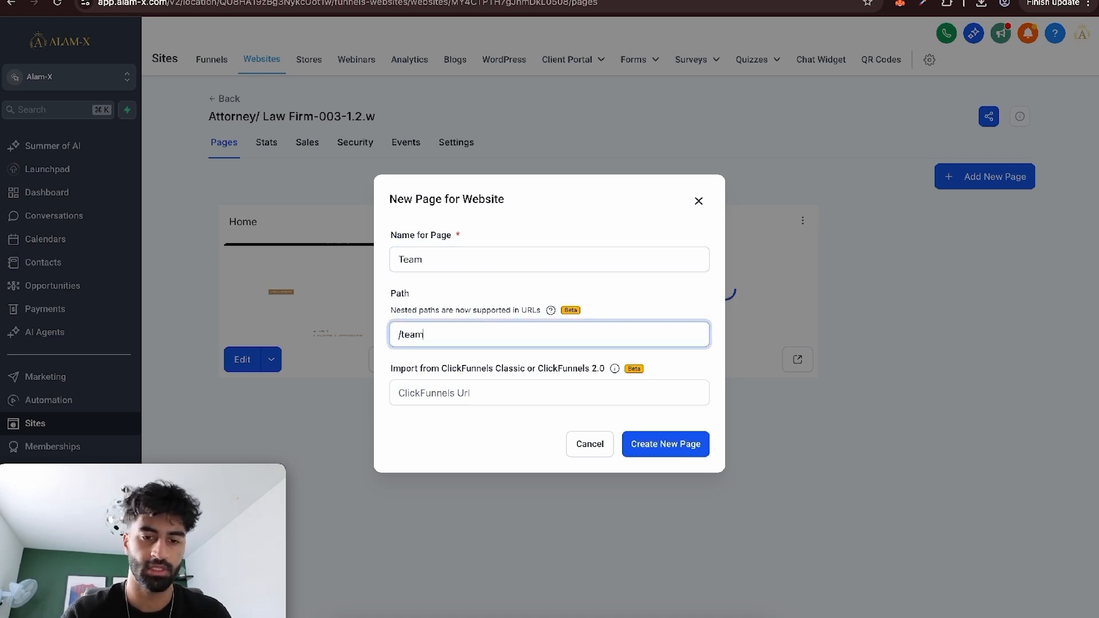
left_click(664, 444)
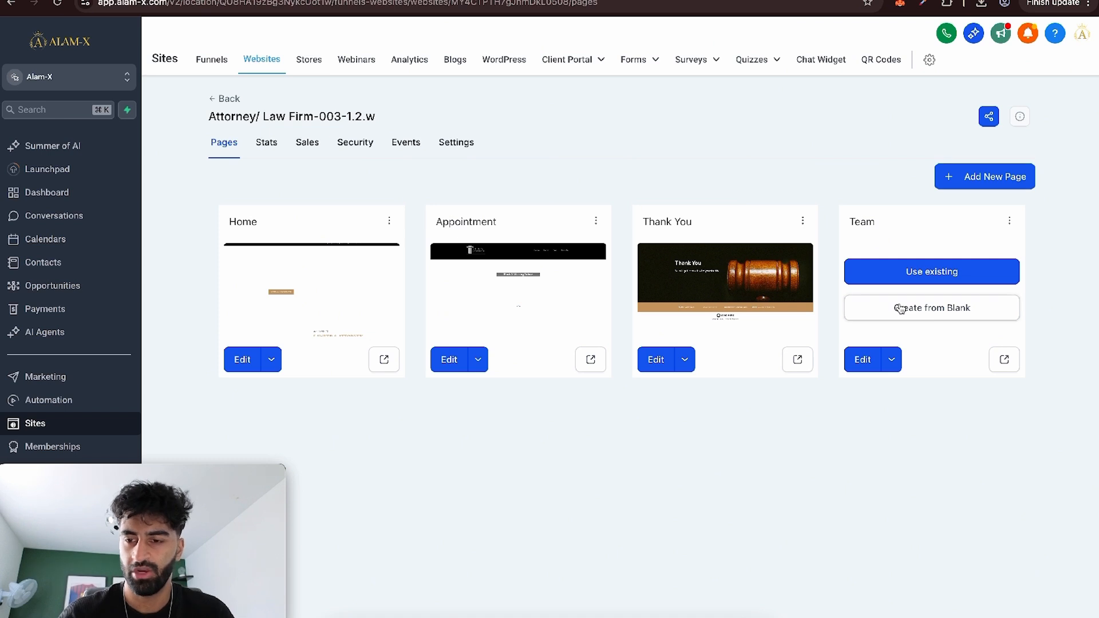
left_click(901, 309)
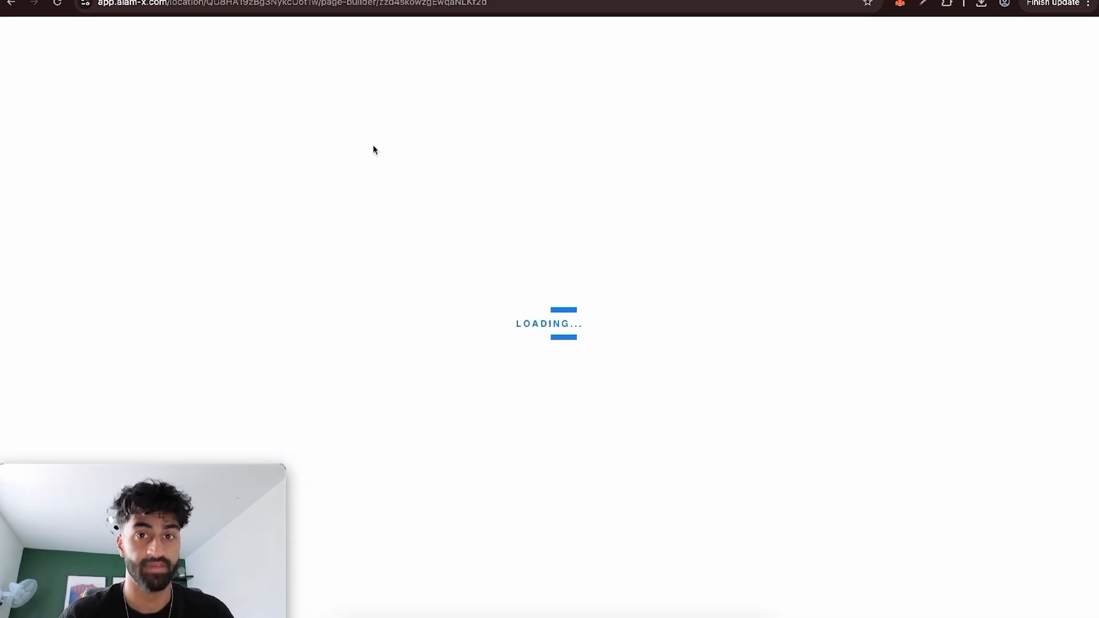
Add the global sections TOP PART, COOL PART and BOTTOM PART to the blank Team page, in that order.
left_click(52, 226)
left_click(179, 150)
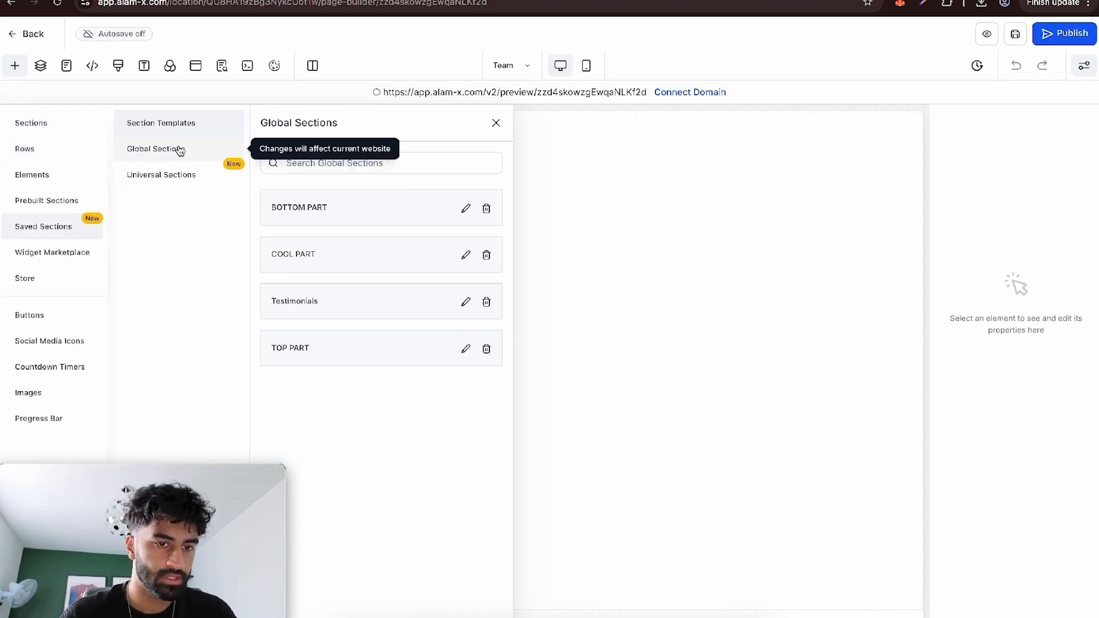
left_click_drag(329, 346, 647, 189)
left_click(15, 65)
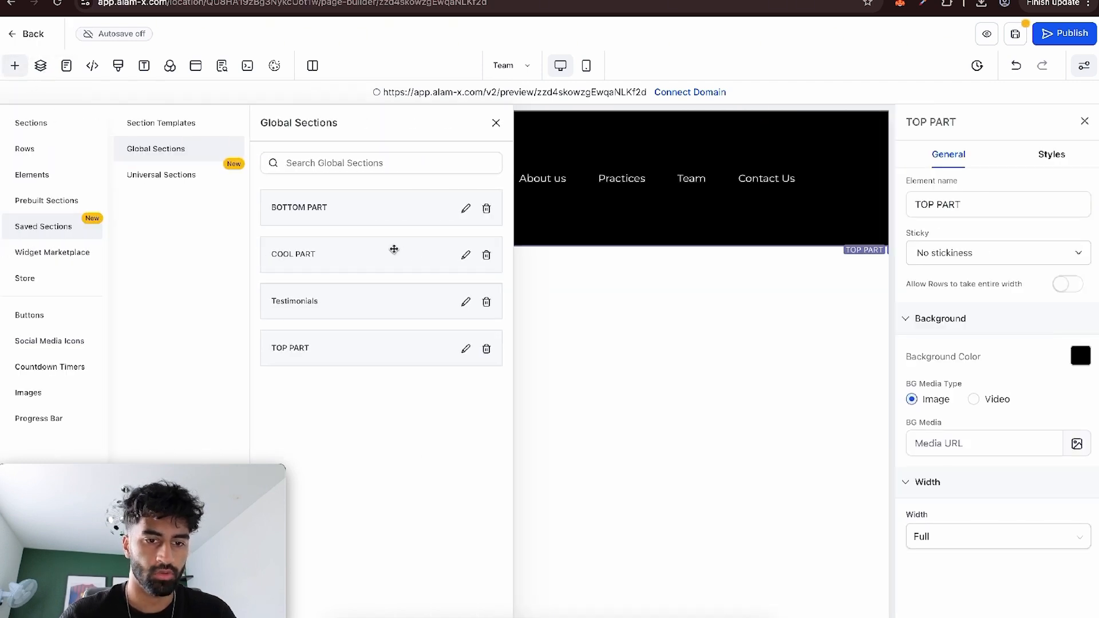
left_click_drag(393, 259, 133, 182)
left_click(15, 65)
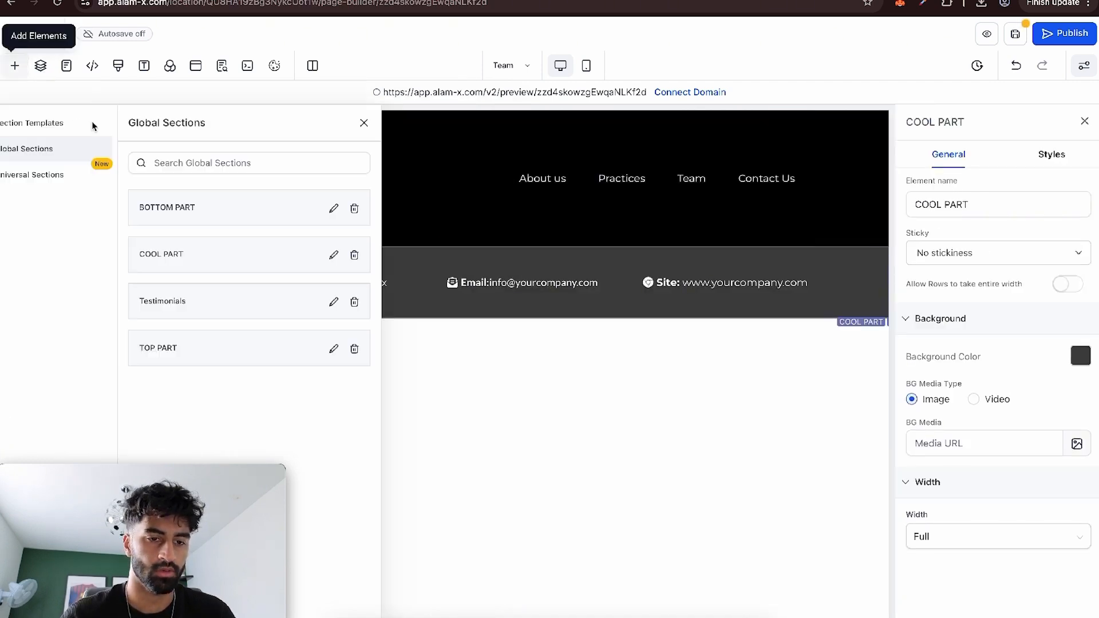
left_click_drag(343, 212, 677, 436)
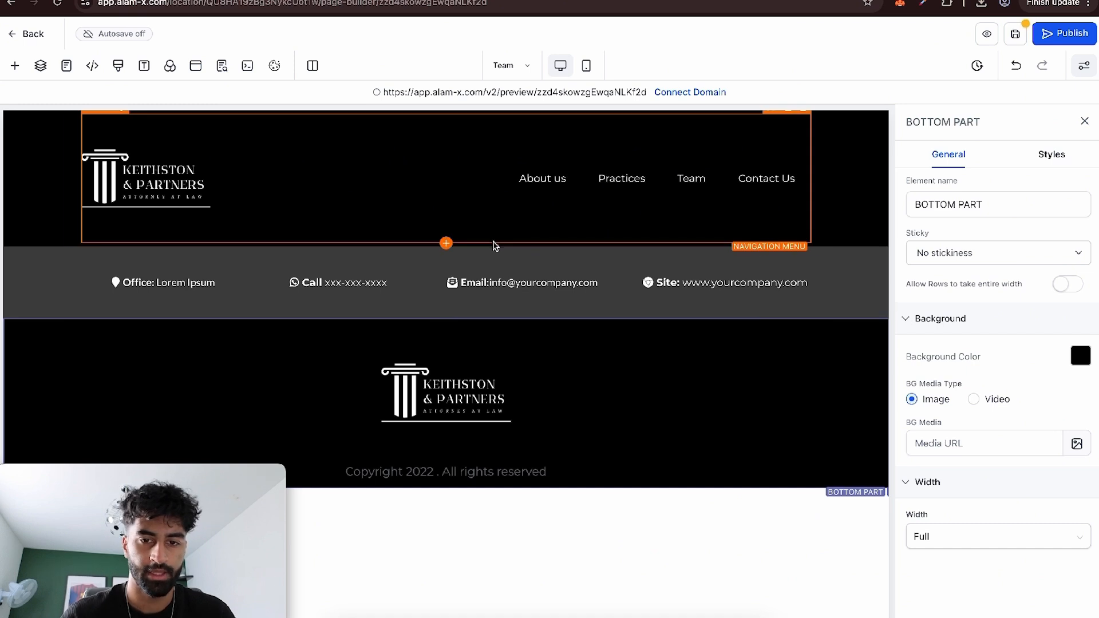
Insert a full-width section with a 1 Column row between the navigation header and the contact details bar.
left_click(42, 221)
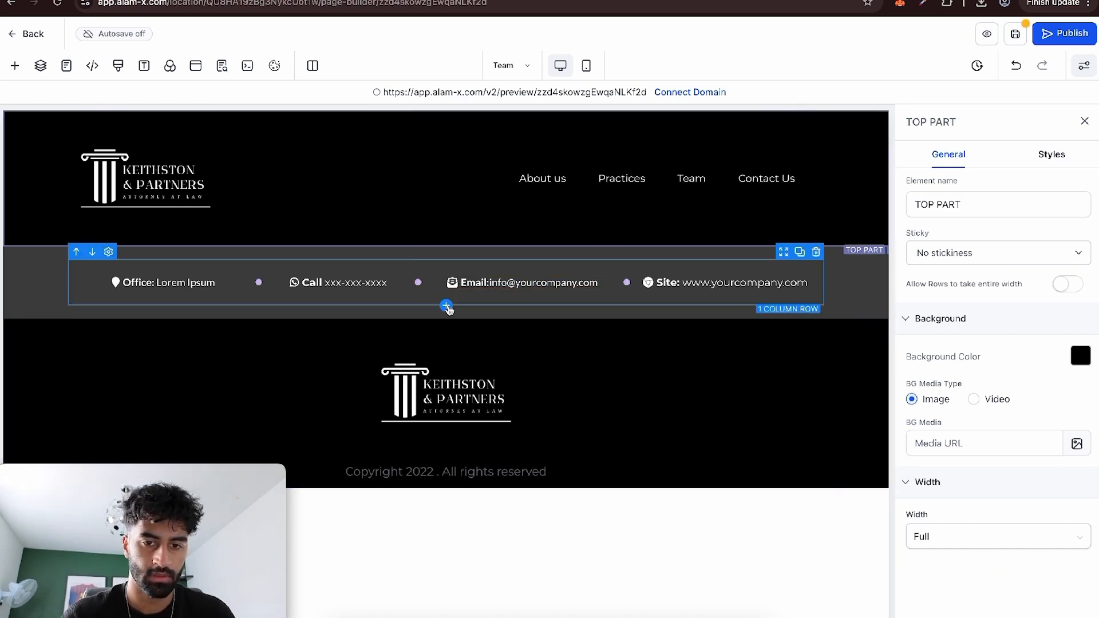
left_click(448, 319)
left_click_drag(149, 203, 518, 264)
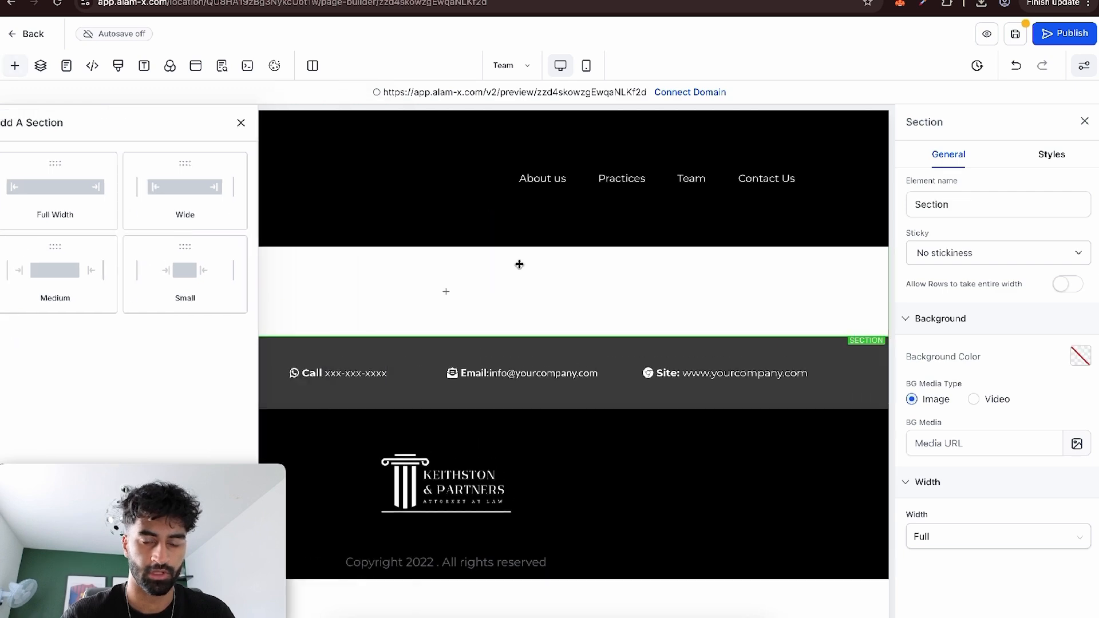
left_click(452, 295)
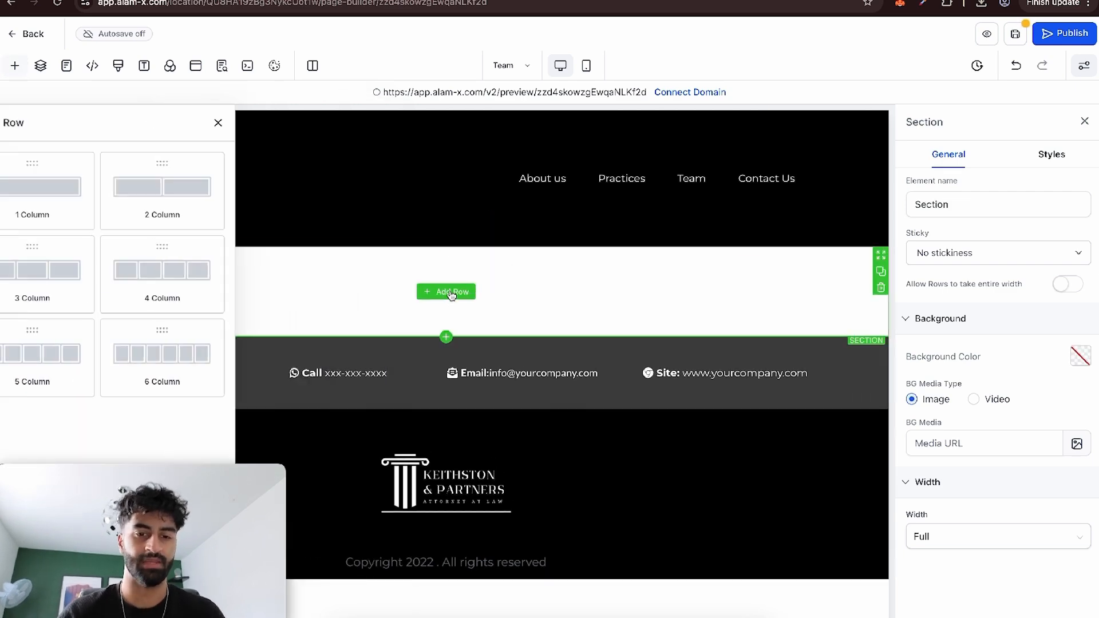
left_click_drag(221, 187, 471, 337)
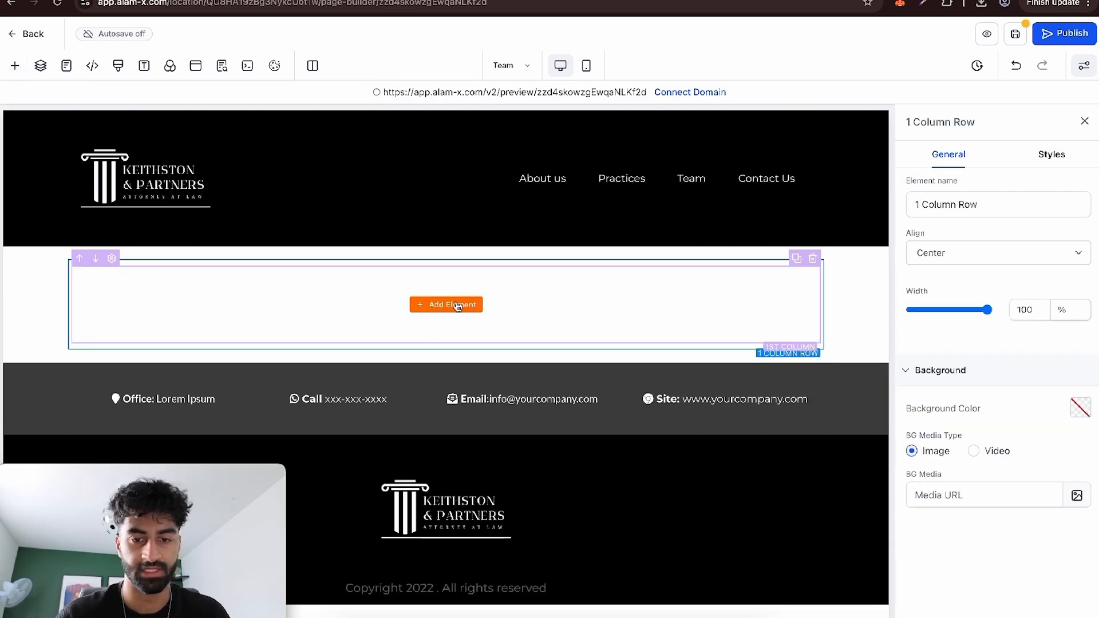
Add a Headline element to the new row and change its text to MEET THE TEAM.
left_click(444, 304)
left_click_drag(155, 233, 438, 286)
key("ctrl+a")
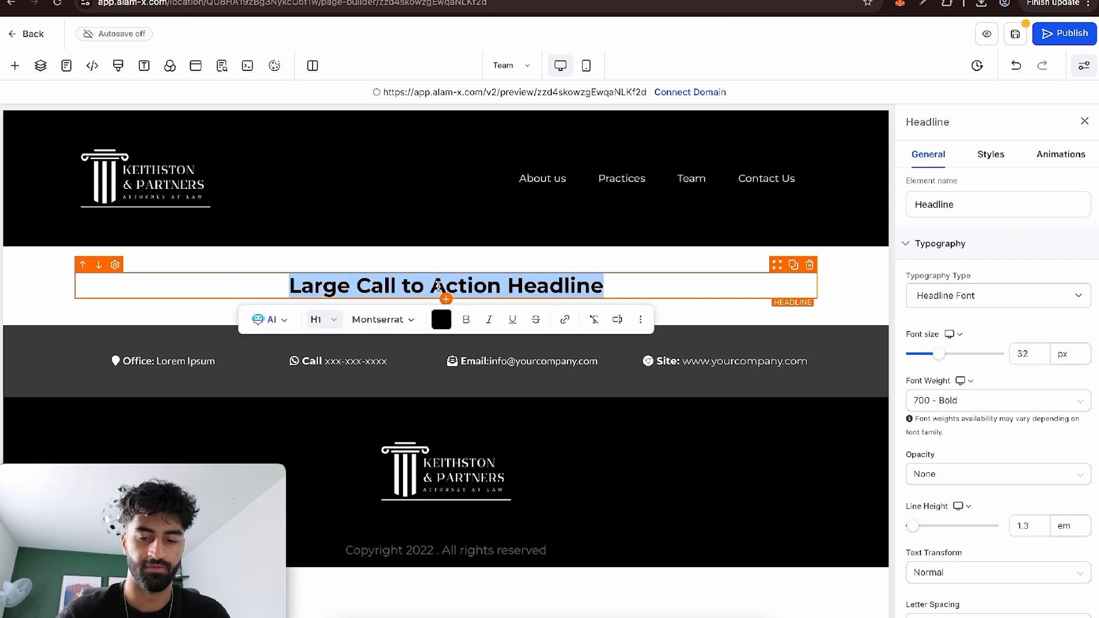
type("MEET THE TEAM")
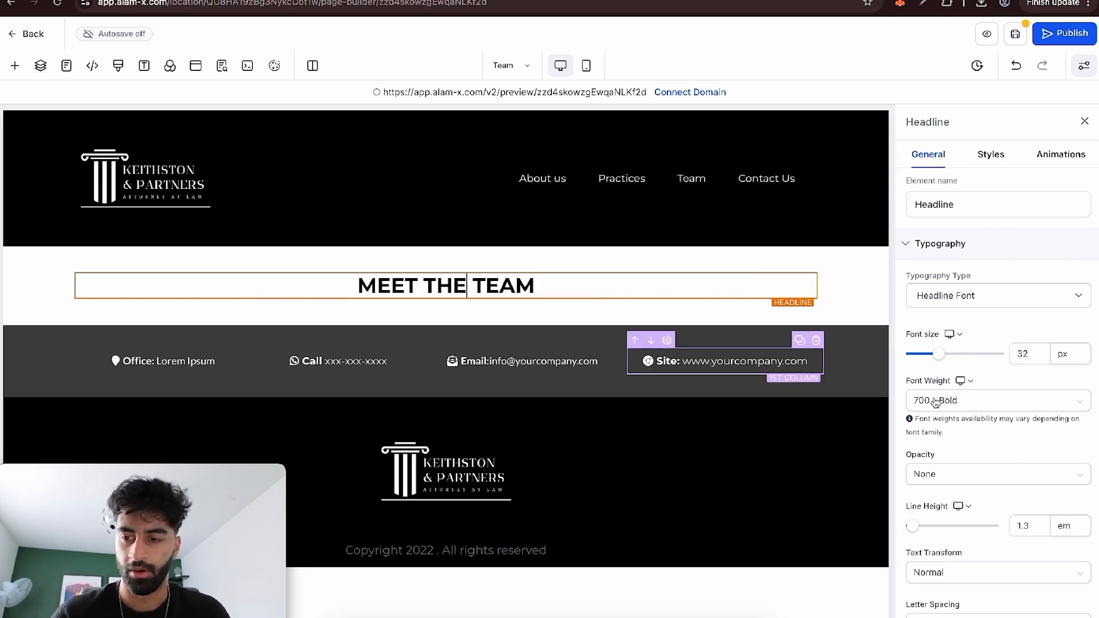
Set the MEET THE TEAM headline's font weight to 400 - Normal and its typography to Custom Font with Open Sans.
left_click(982, 400)
left_click(958, 398)
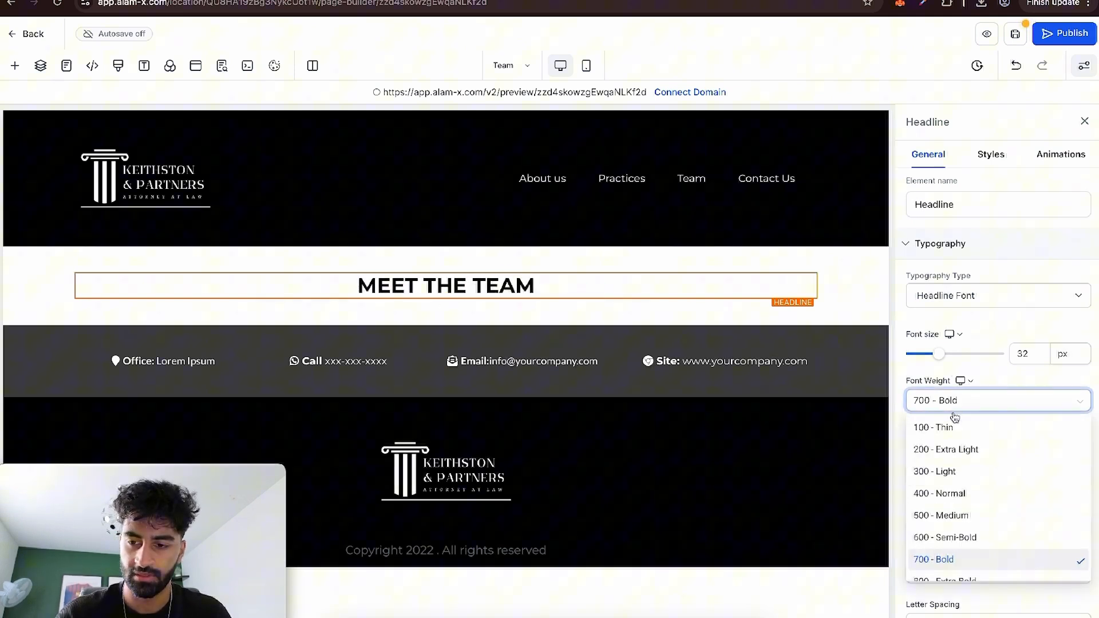
left_click(960, 489)
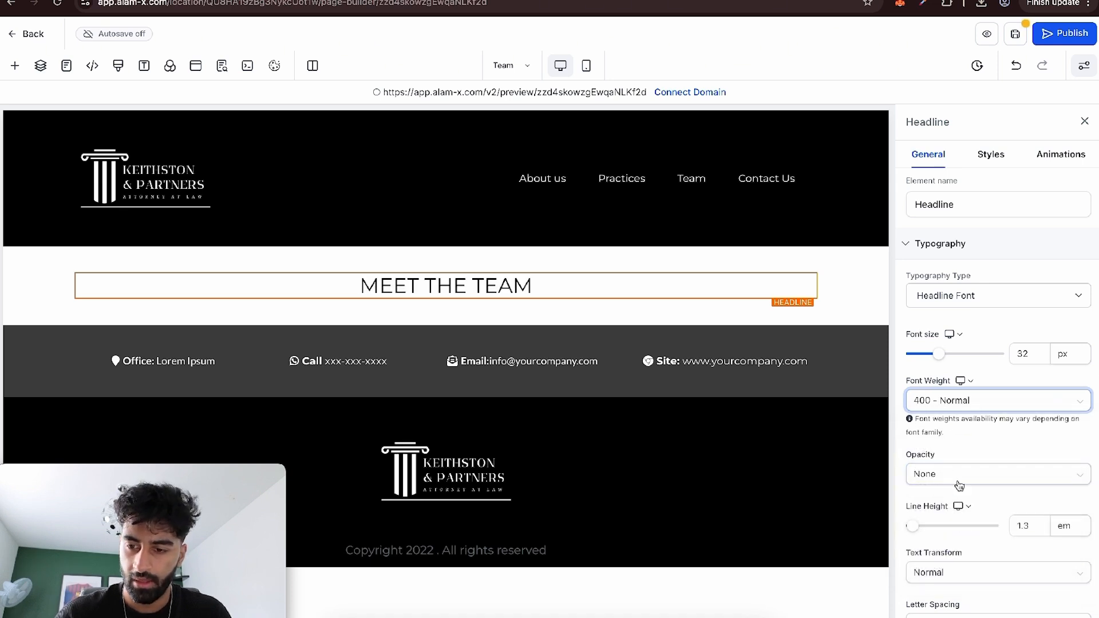
scroll(959, 485, "down", 2)
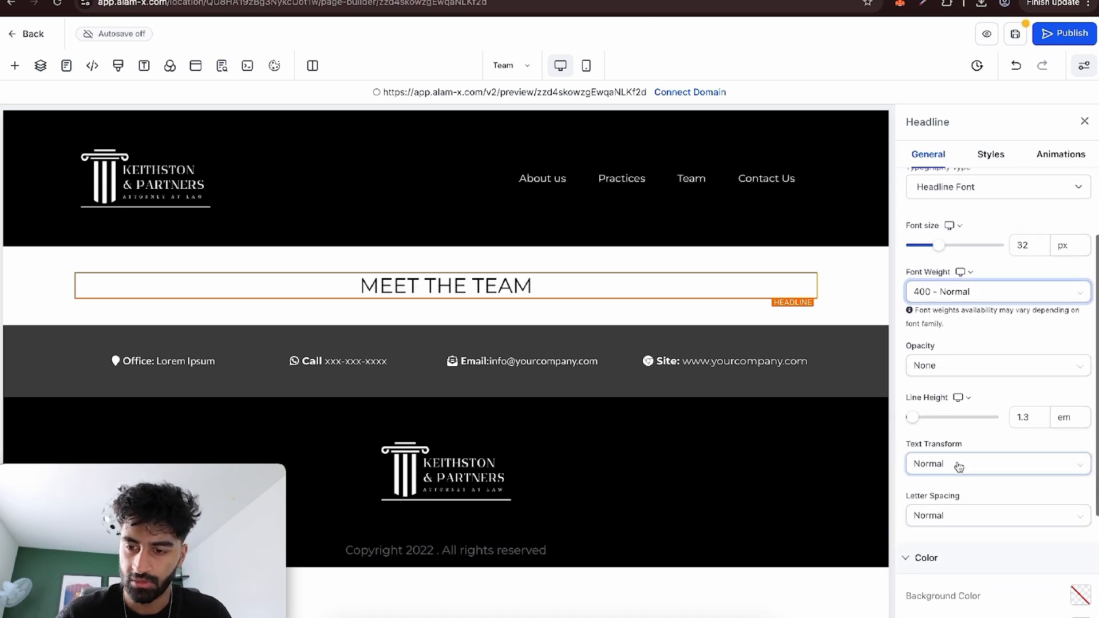
scroll(960, 467, "up", 1)
scroll(959, 466, "down", 1)
scroll(959, 466, "up", 2)
left_click(960, 297)
left_click(960, 326)
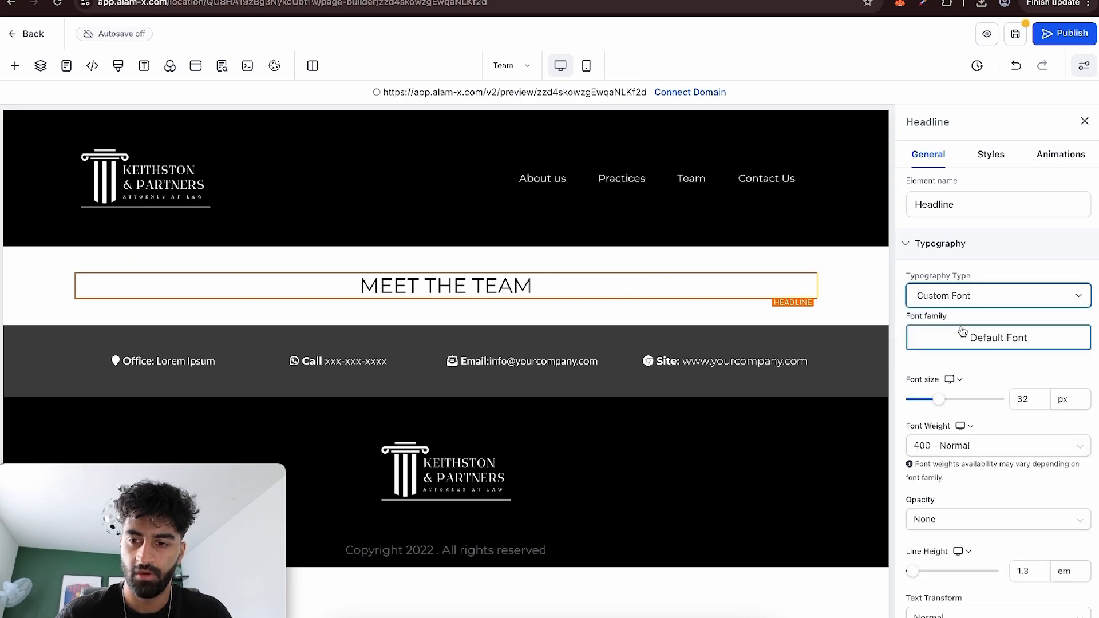
left_click(962, 338)
left_click(679, 343)
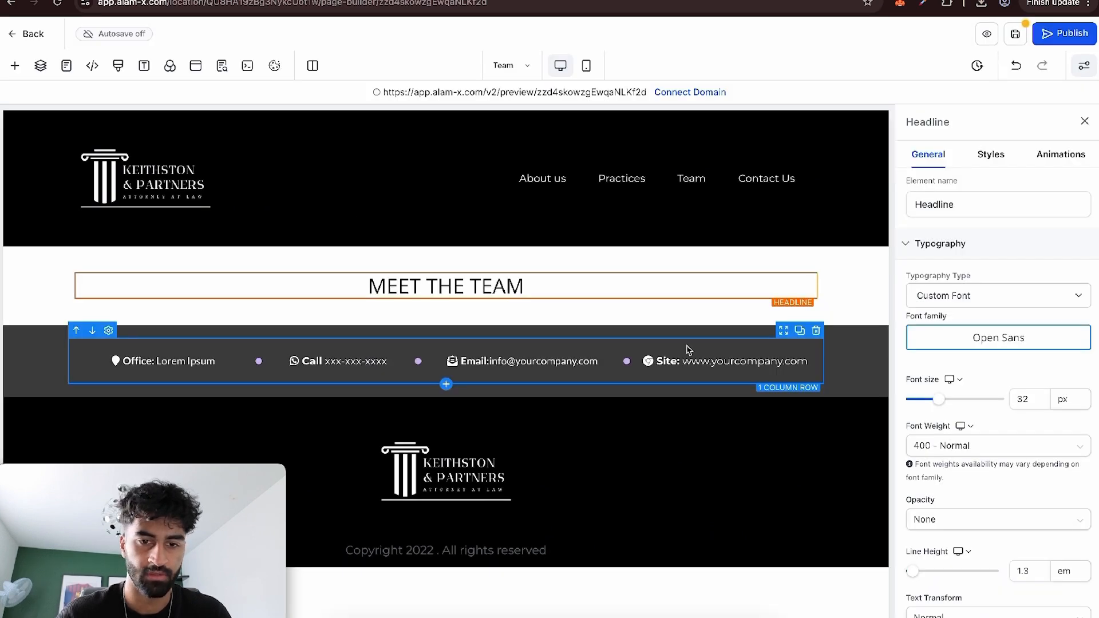
Add a 3 Column row directly below the MEET THE TEAM headline row.
left_click(480, 314)
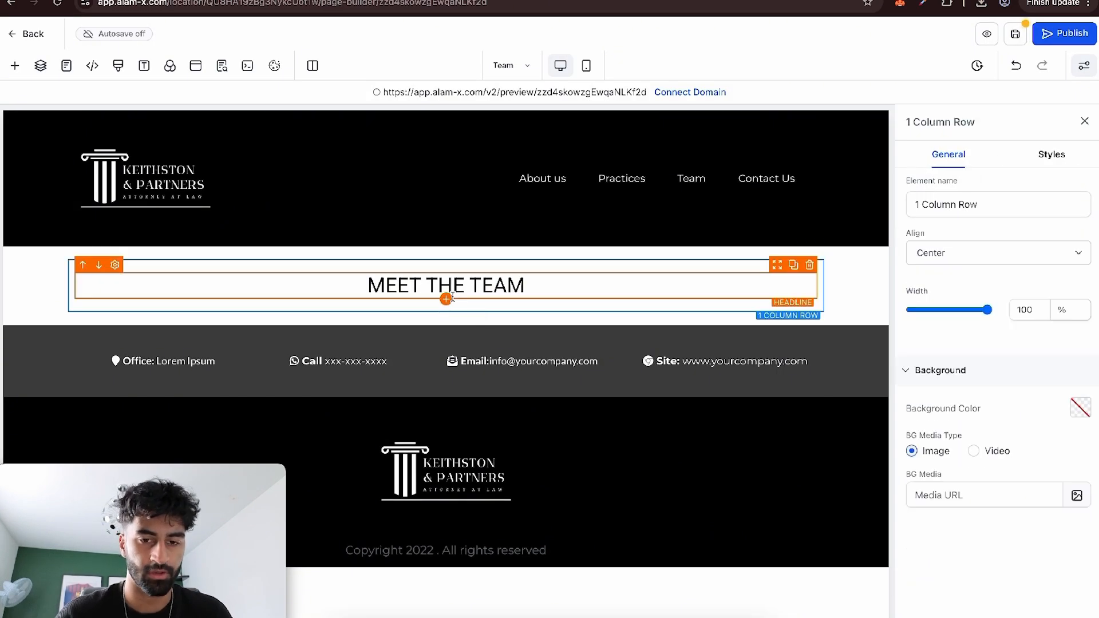
left_click(15, 66)
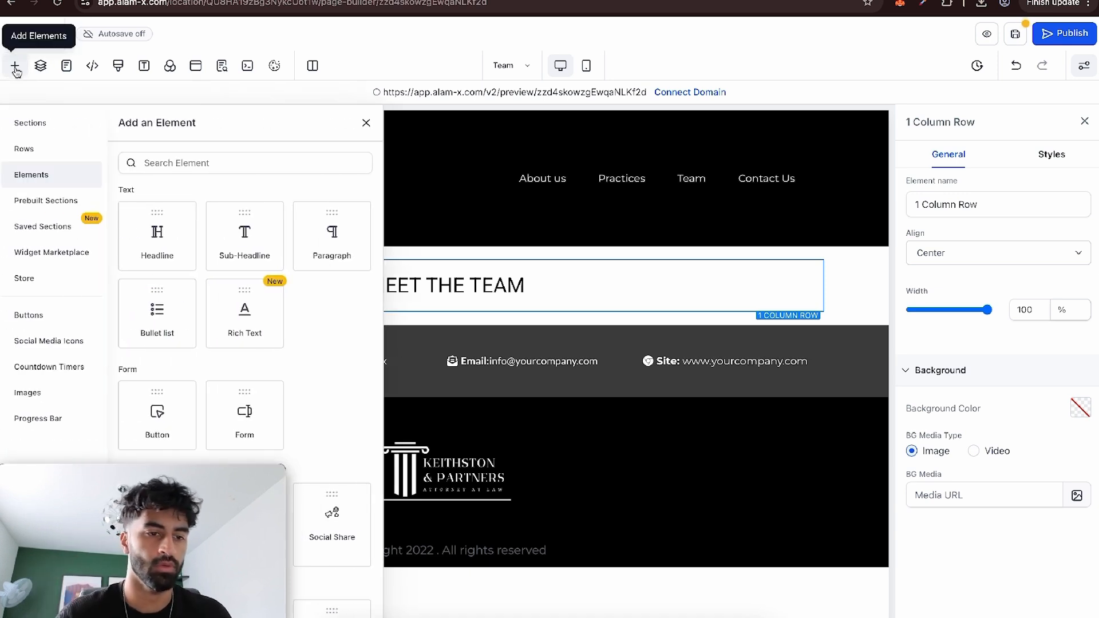
left_click(59, 161)
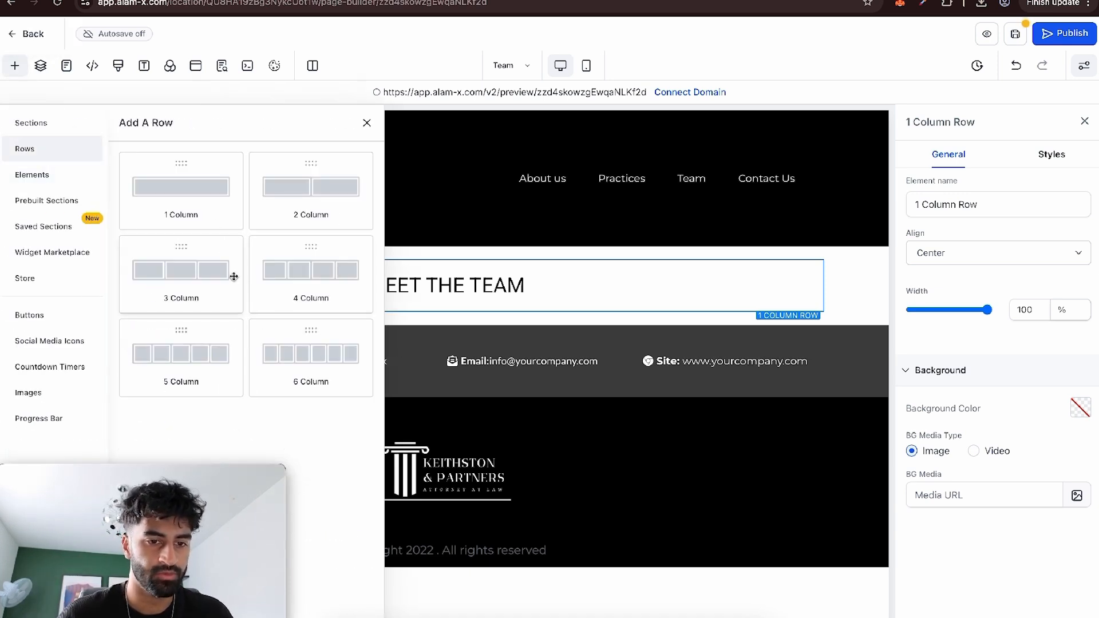
left_click_drag(234, 276, 561, 341)
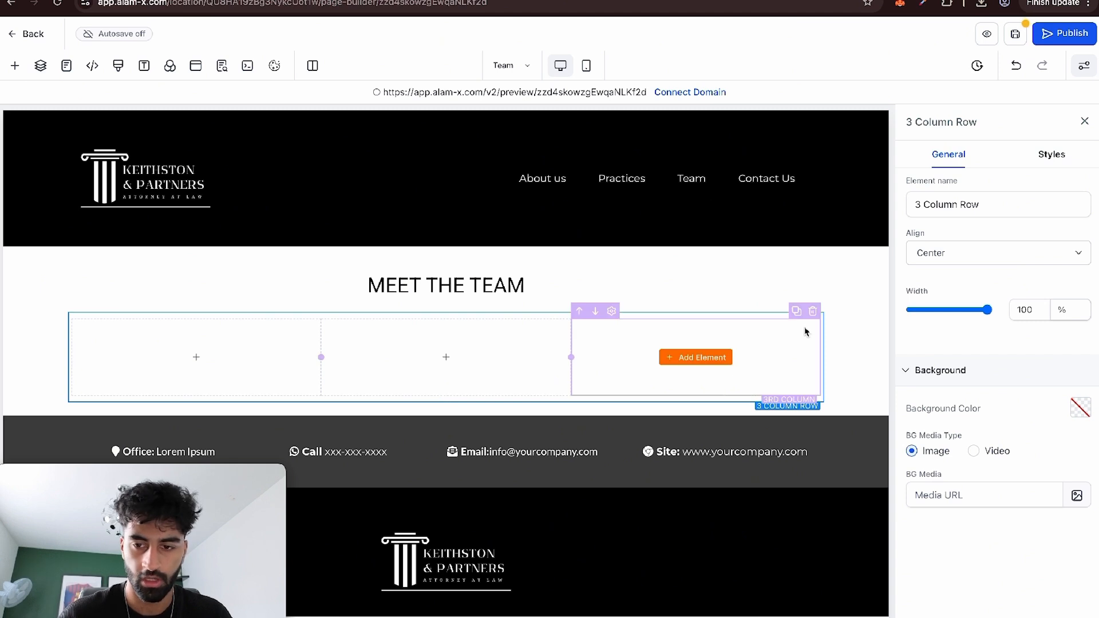
Fill the first column of the three-column row with a Headline element and an Image element beneath it.
left_click(196, 358)
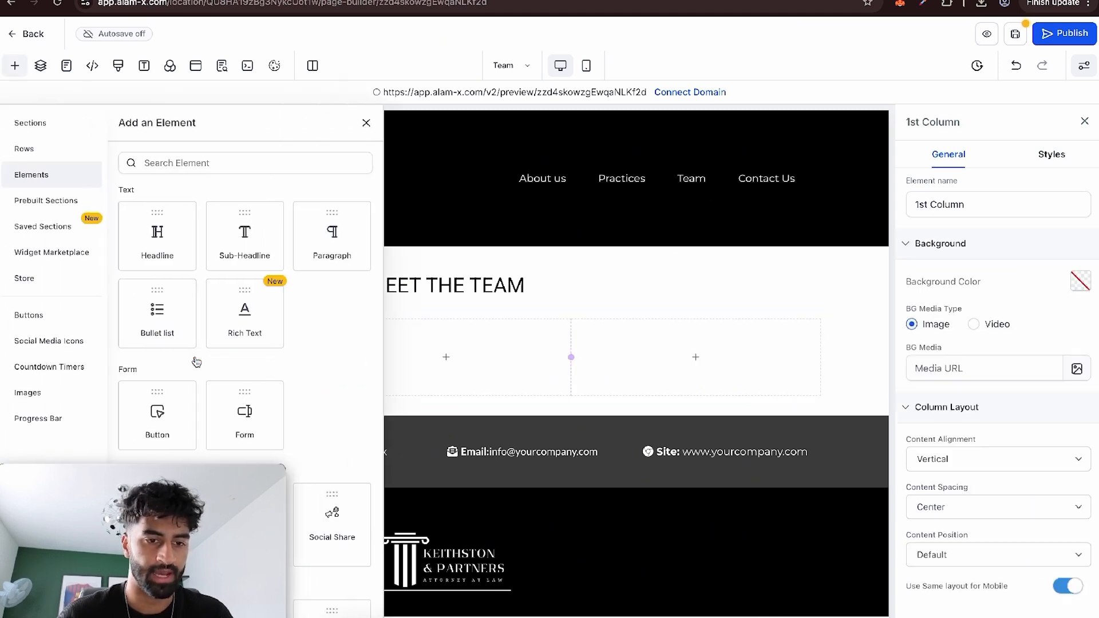
left_click_drag(159, 237, 183, 402)
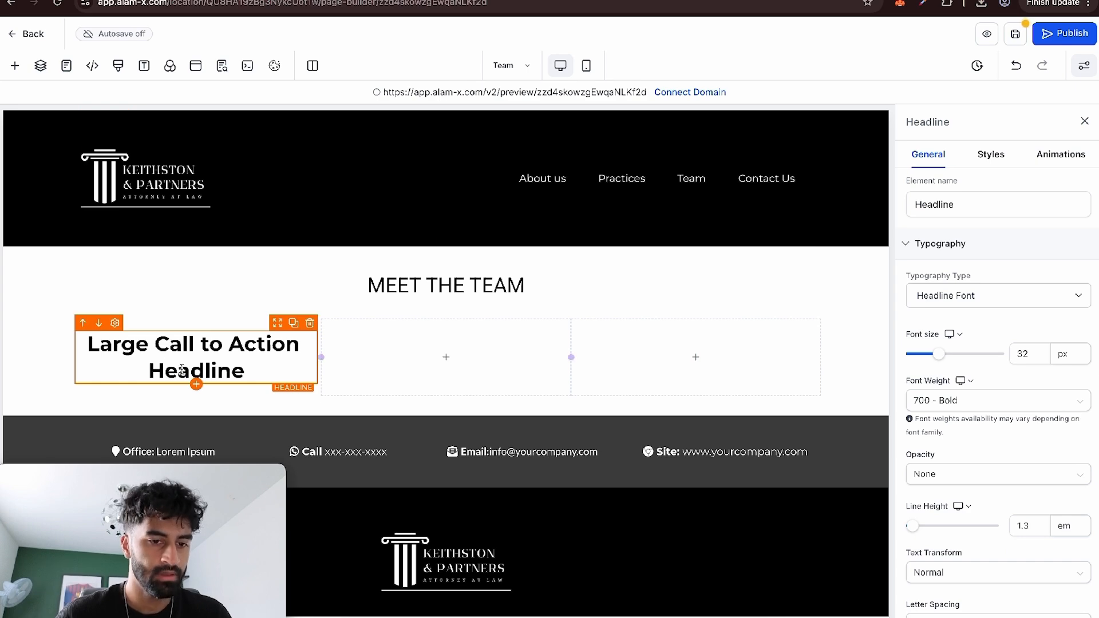
left_click(195, 386)
scroll(207, 332, "down", 5)
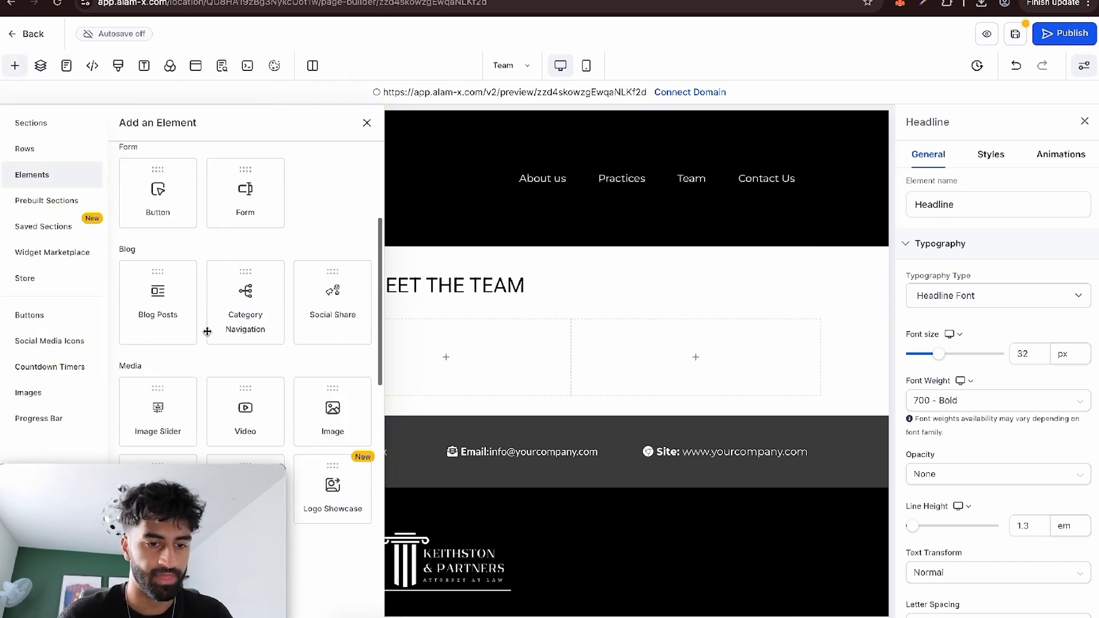
left_click(332, 372)
scroll(288, 431, "down", 4)
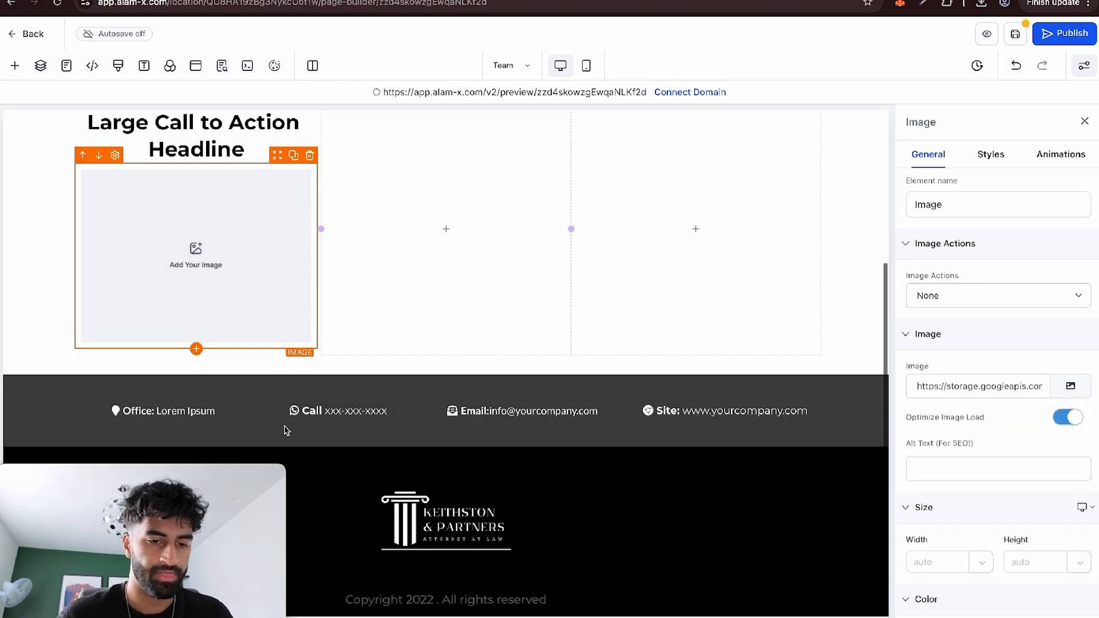
Add a Paragraph element beneath the image in the first column of the three-column row.
left_click(195, 348)
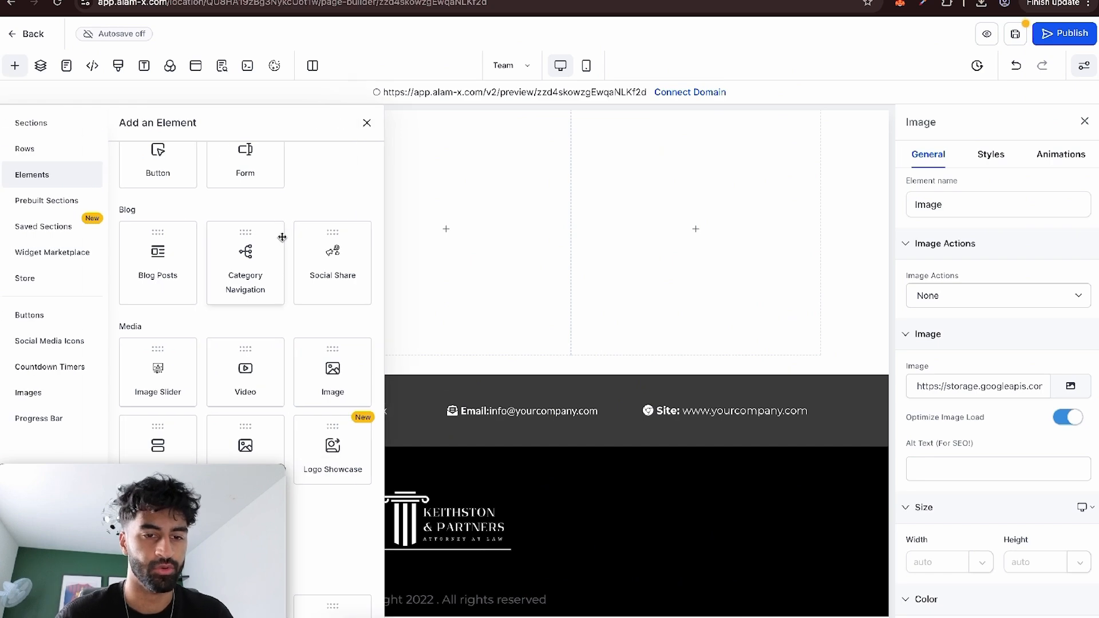
scroll(282, 237, "up", 5)
left_click(339, 236)
scroll(321, 306, "up", 2)
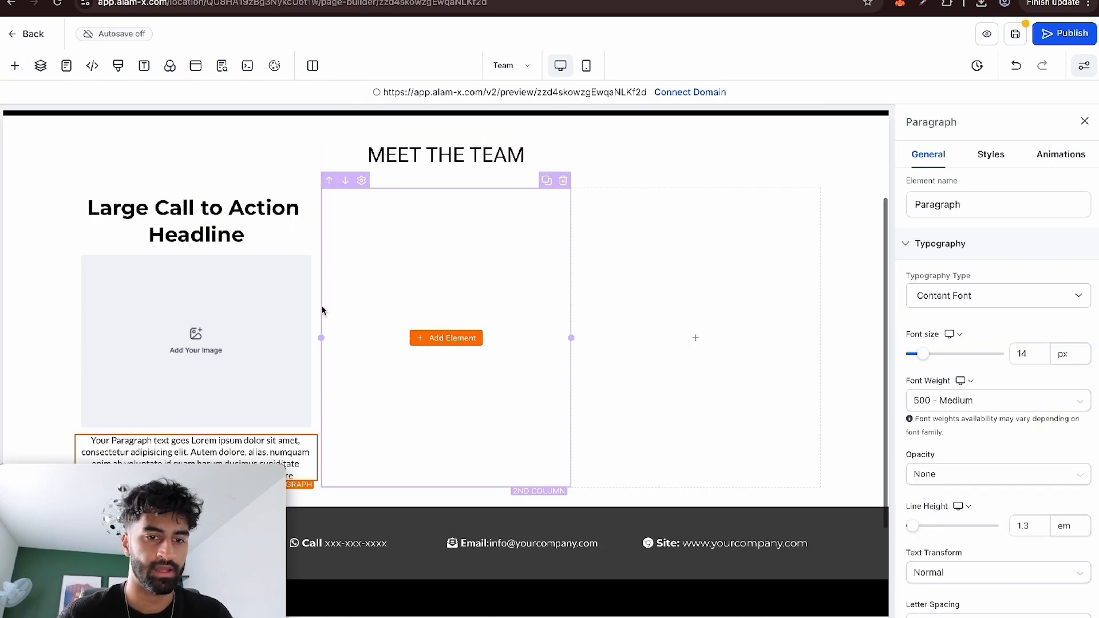
Replace the two empty columns of the team row with two duplicates of the filled first column.
left_click(567, 184)
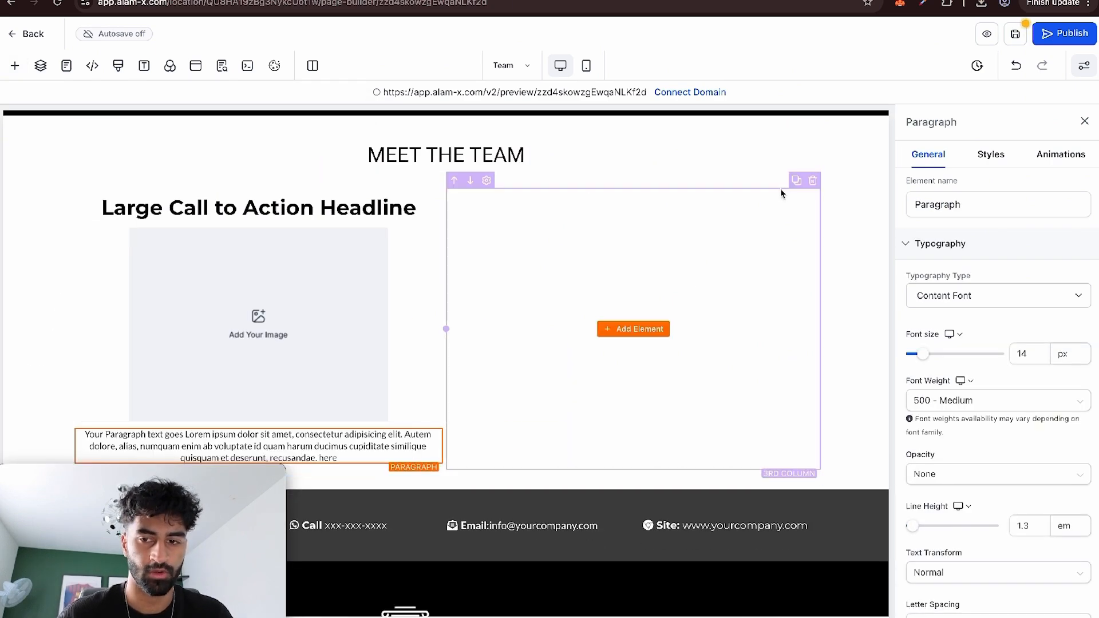
left_click(813, 182)
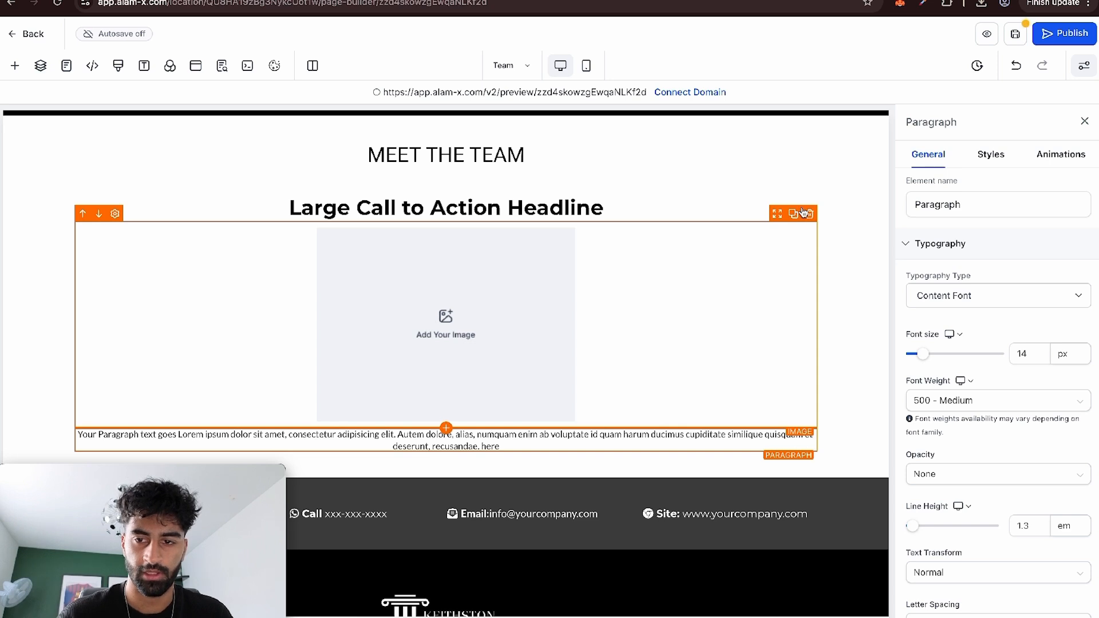
left_click(753, 189)
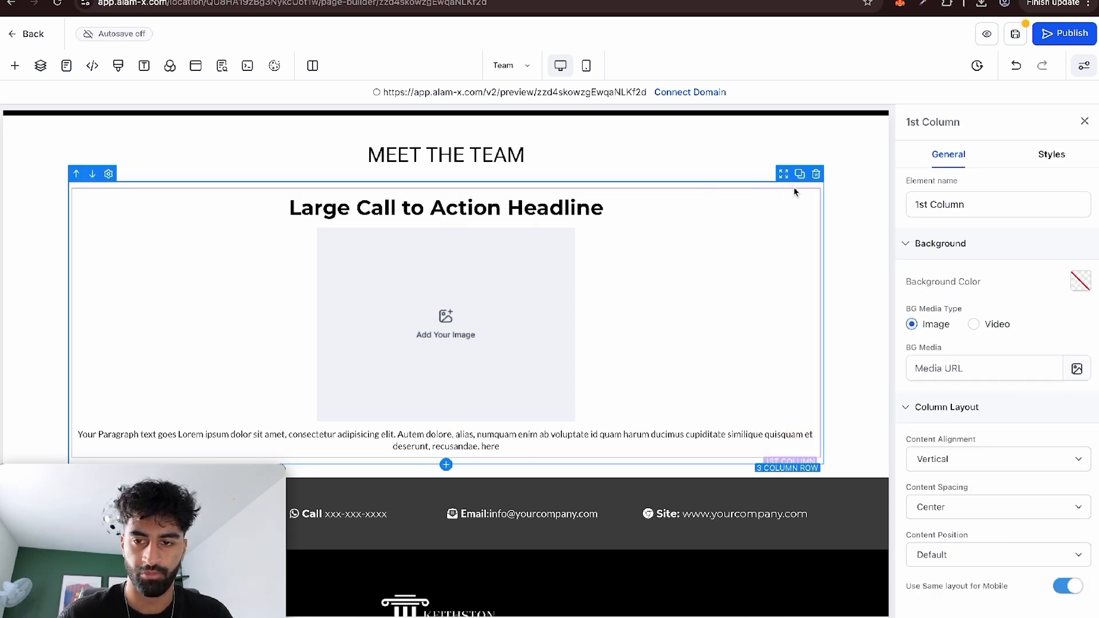
left_click(799, 175)
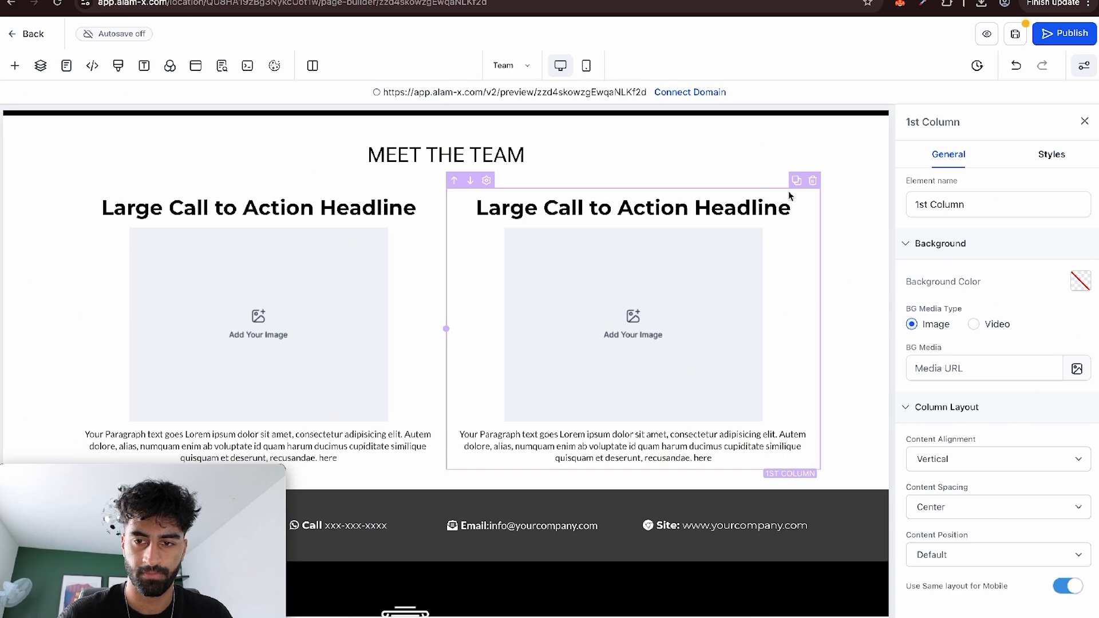
left_click(795, 183)
left_click(861, 338)
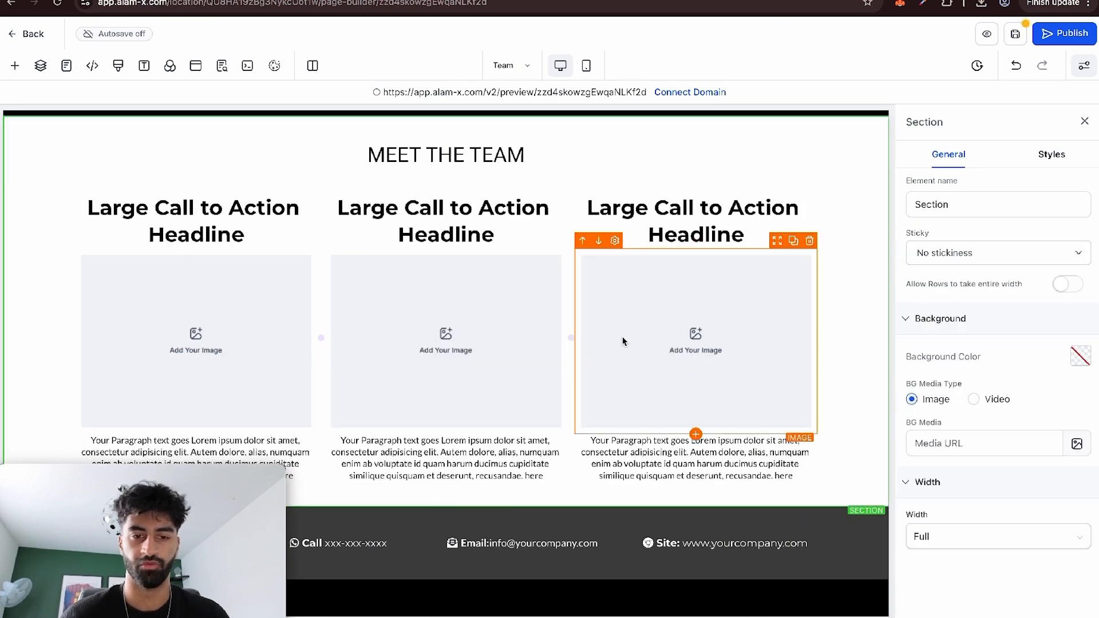
Duplicate the completed three-column row directly below and give the original row a bottom border line.
left_click(685, 183)
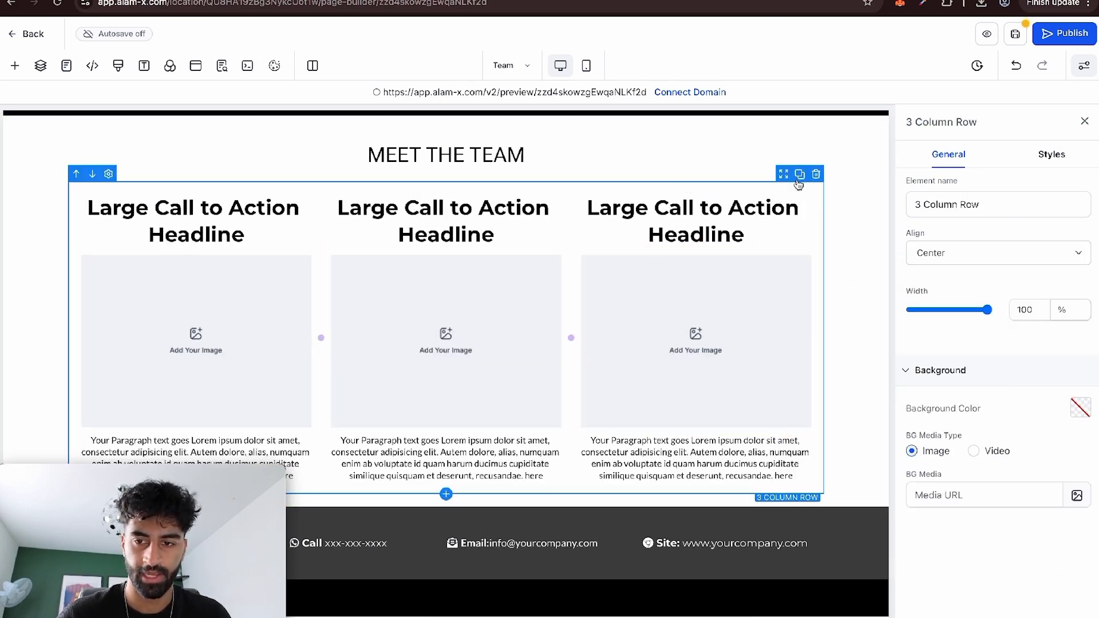
left_click(800, 174)
scroll(775, 318, "down", 5)
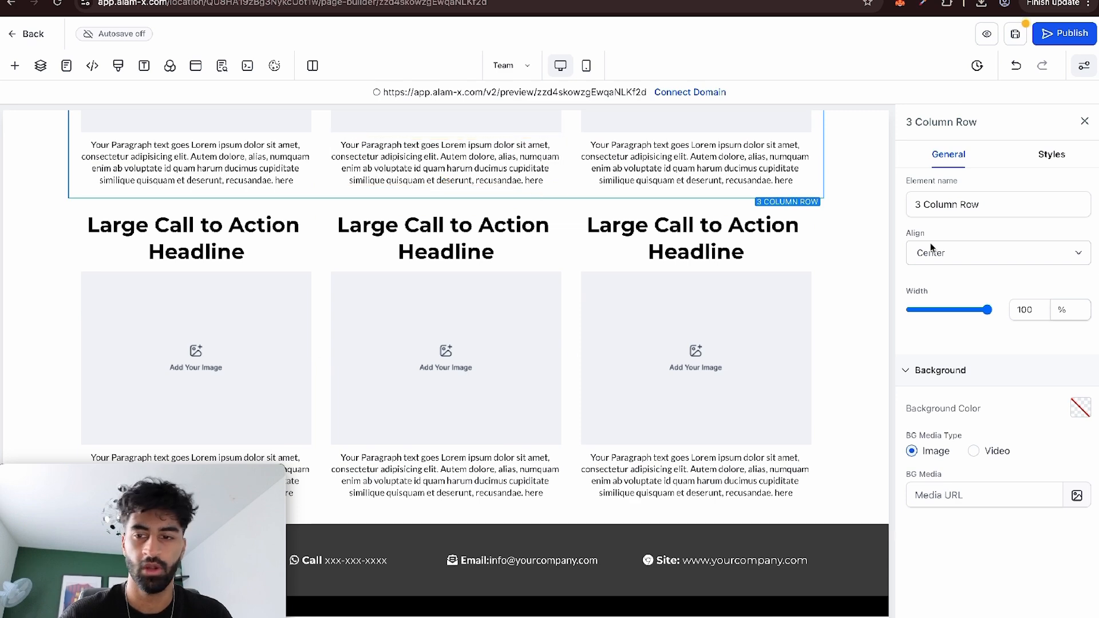
left_click(1049, 164)
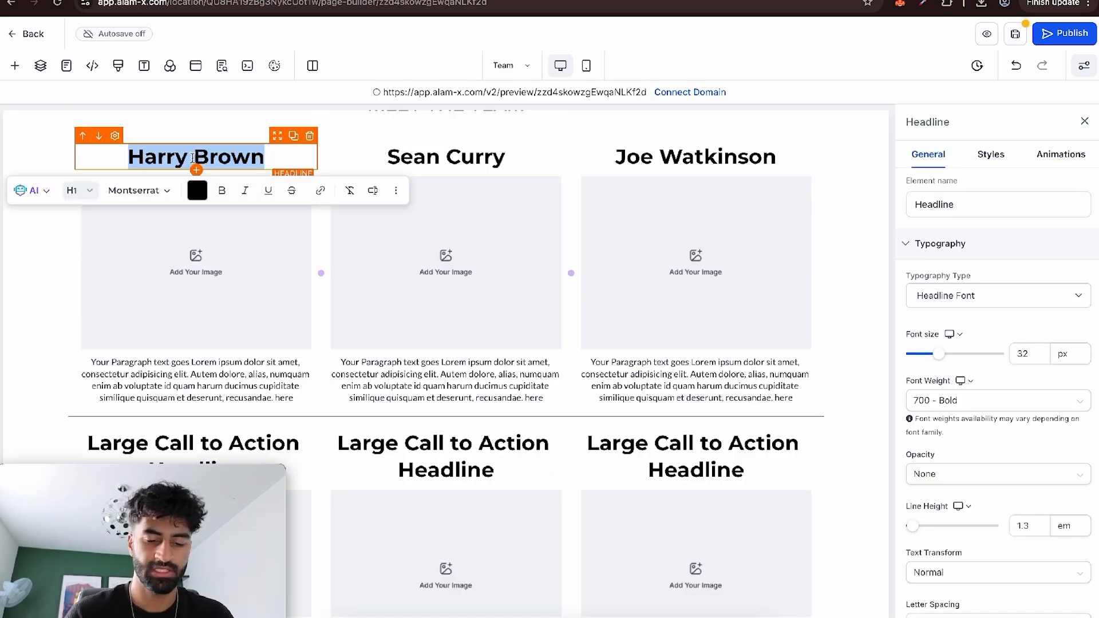
Change the headline of the first team column to MICHEAL JACKSON.
type("MJ")
triple_click(372, 154)
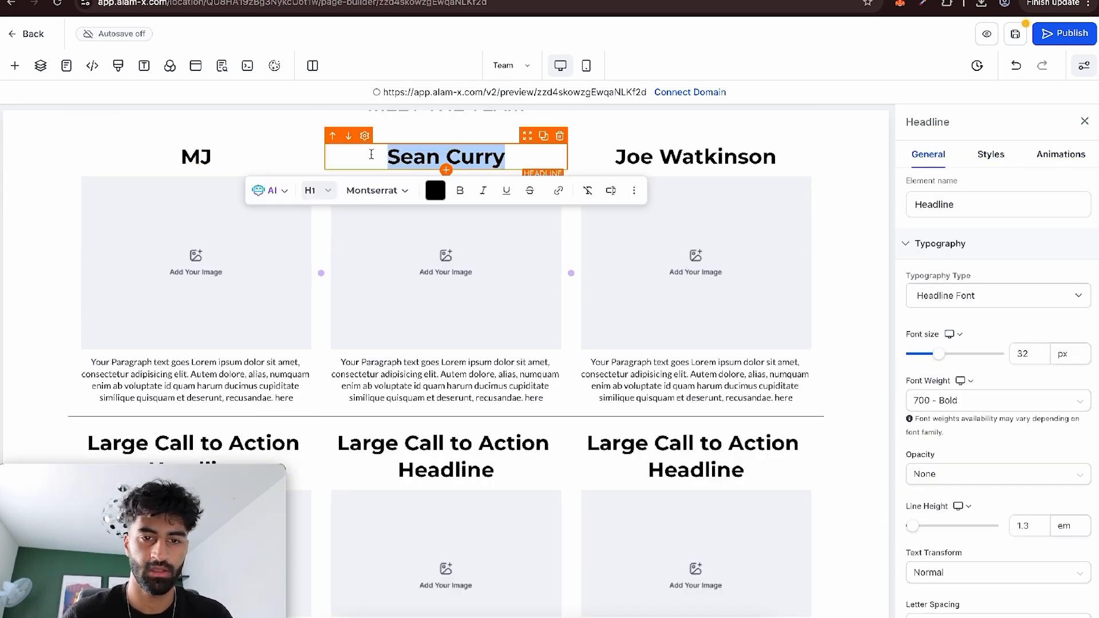
left_click(226, 157)
type("ICHEAL JAC")
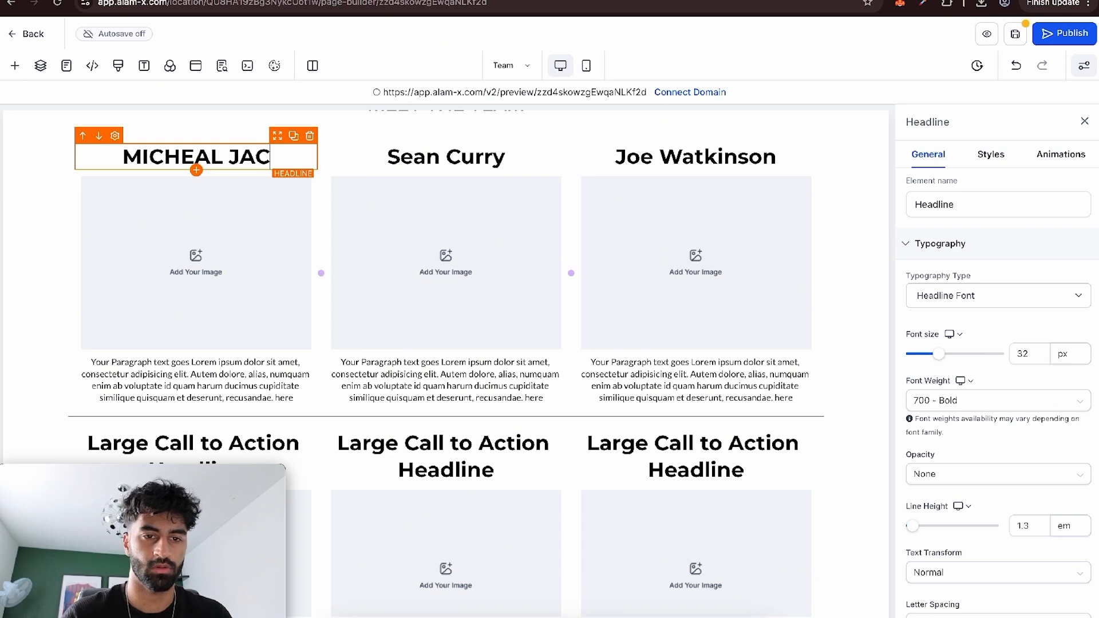
type("KSON")
Change the second column's headline to ELVIS PRESLEY and the third column's headline to JAHSEH ONFROY.
triple_click(414, 156)
type("ELVIS PRESLEY")
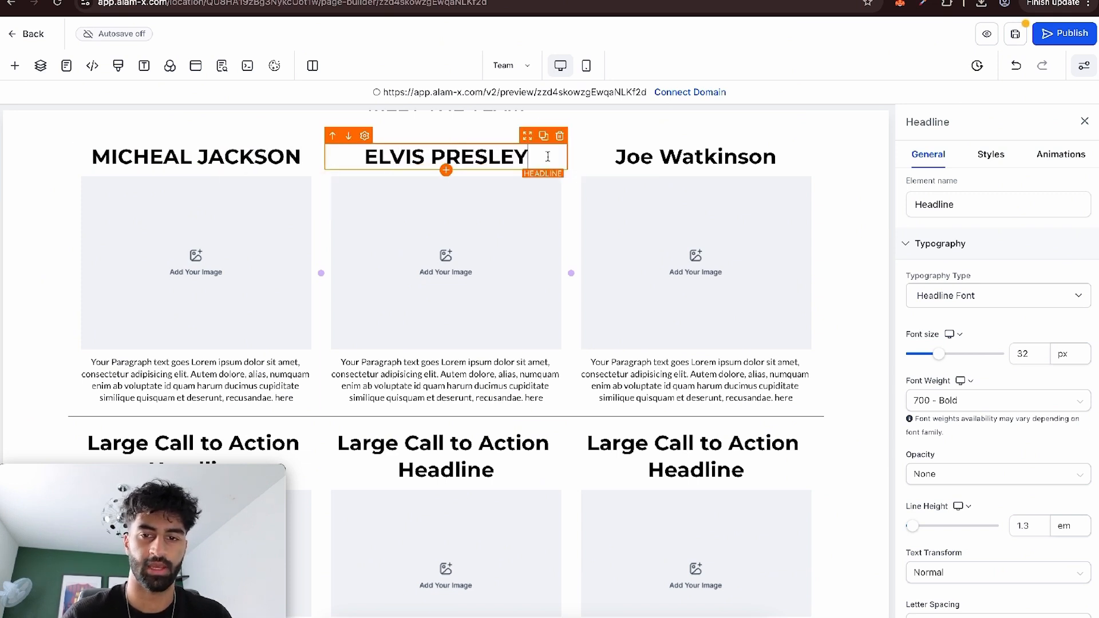
triple_click(633, 156)
type("JAHSEH ONFROY")
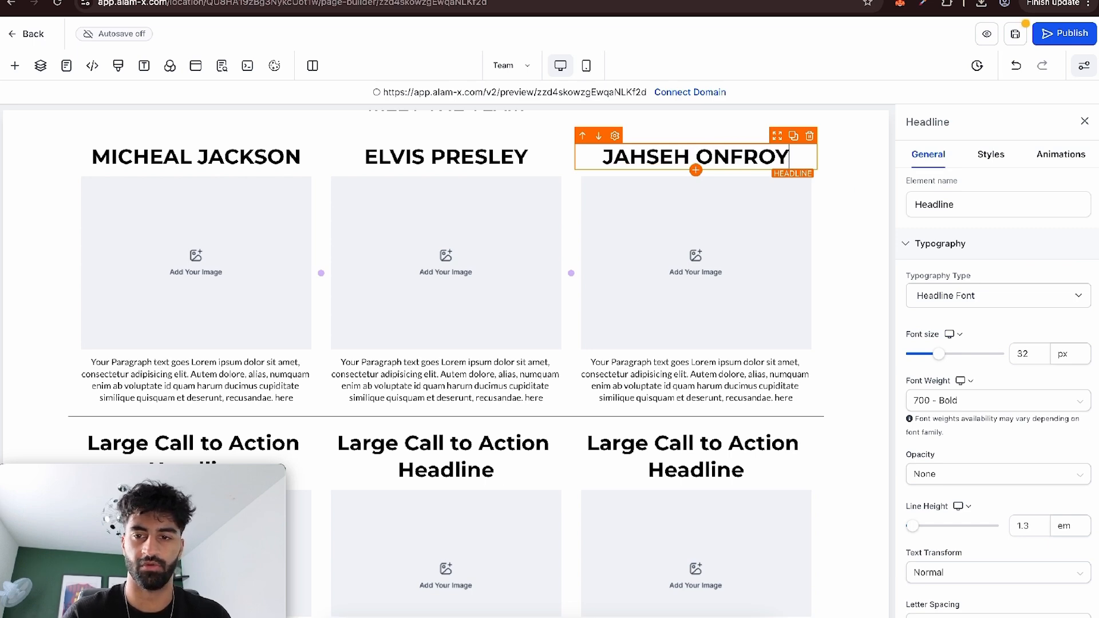
Find a web photo of each named artist in a new browser tab and insert it into the matching column's image placeholder.
key("ctrl+t")
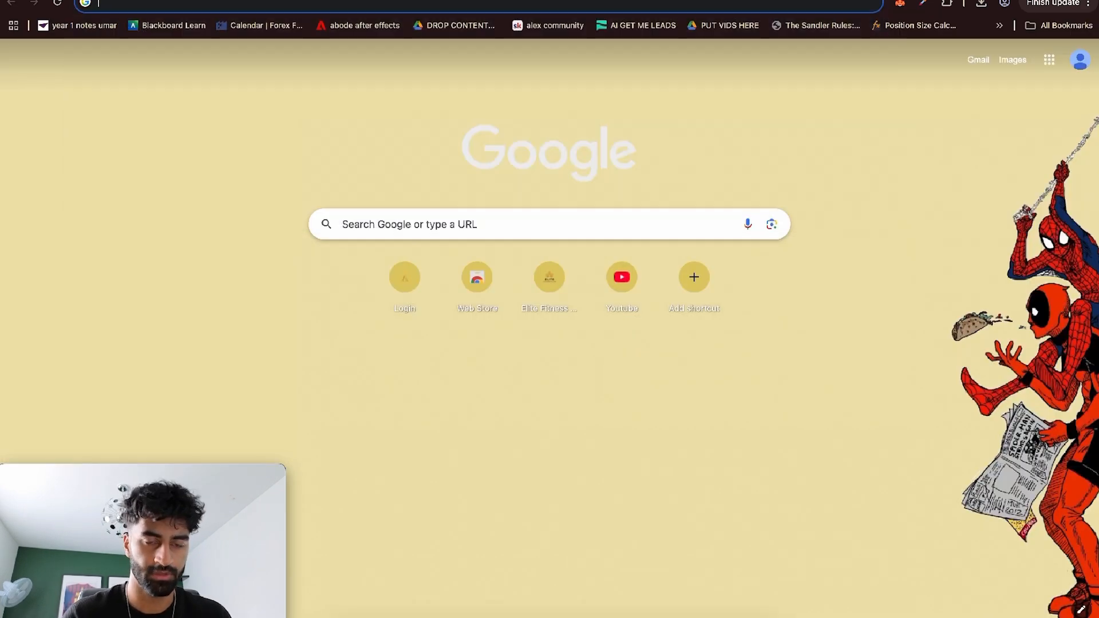
type("miocheal")
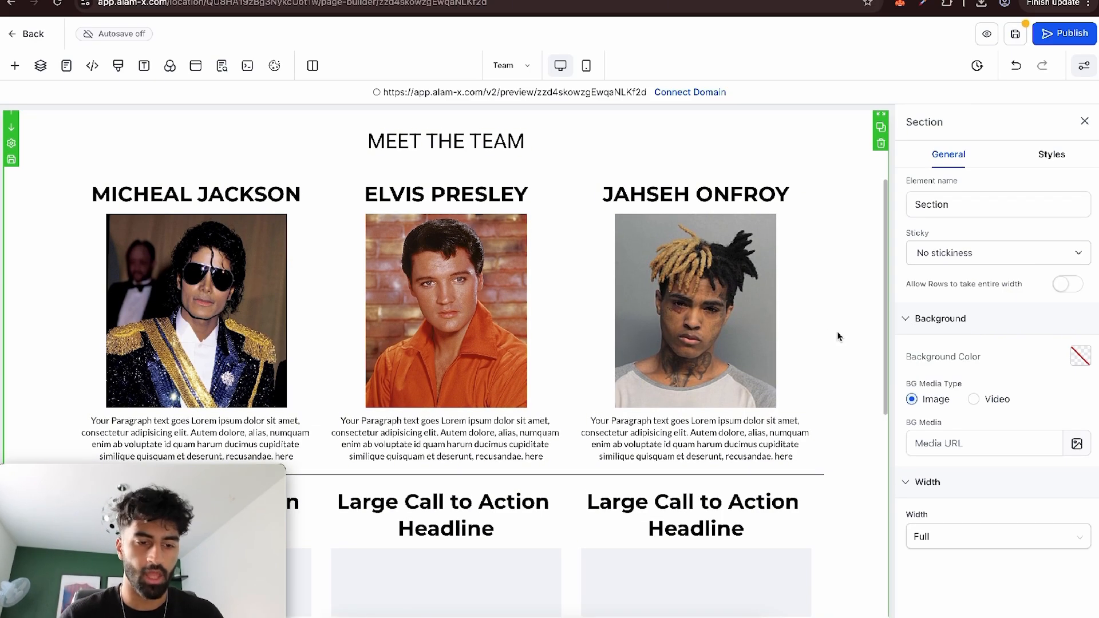
Give the Micheal Jackson column a full border with a 75px border radius.
left_click(172, 179)
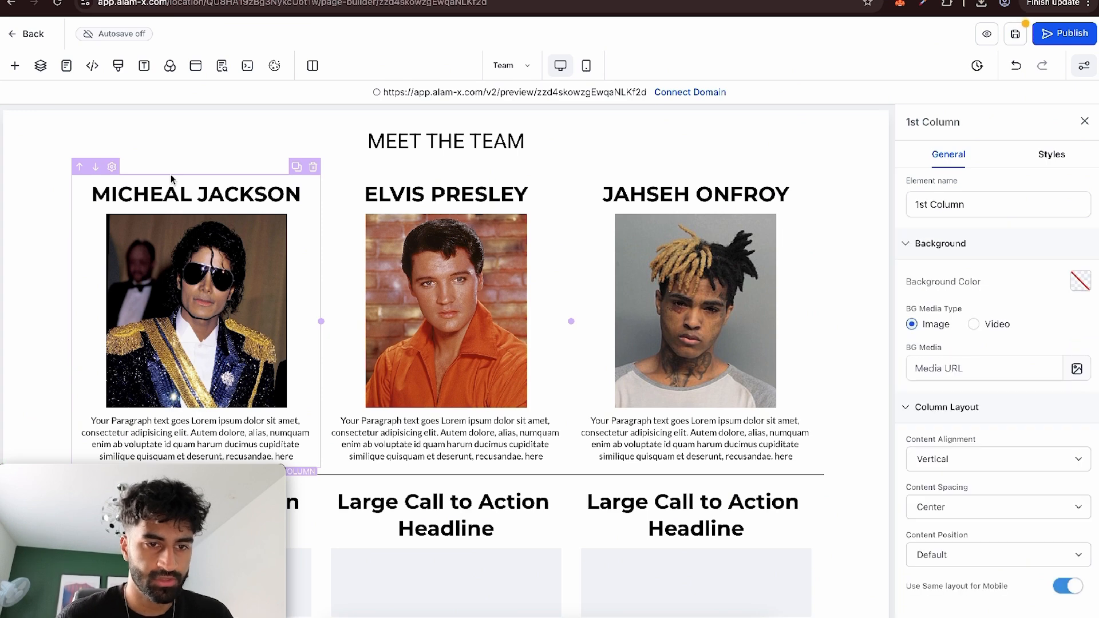
left_click(1051, 160)
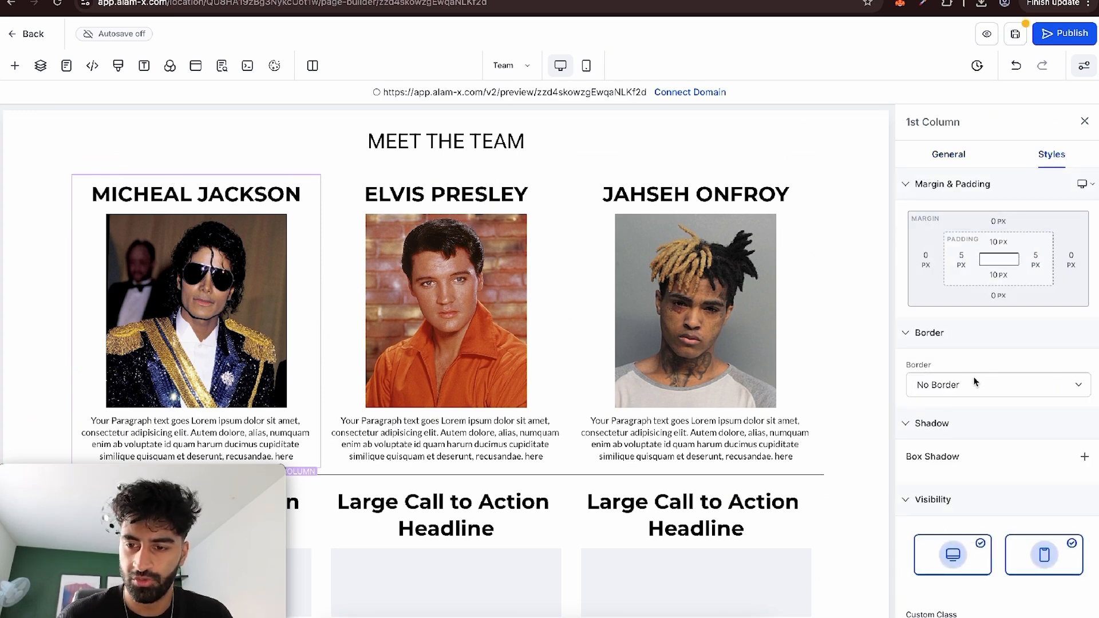
left_click(976, 383)
left_click(938, 397)
scroll(389, 270, "down", 1)
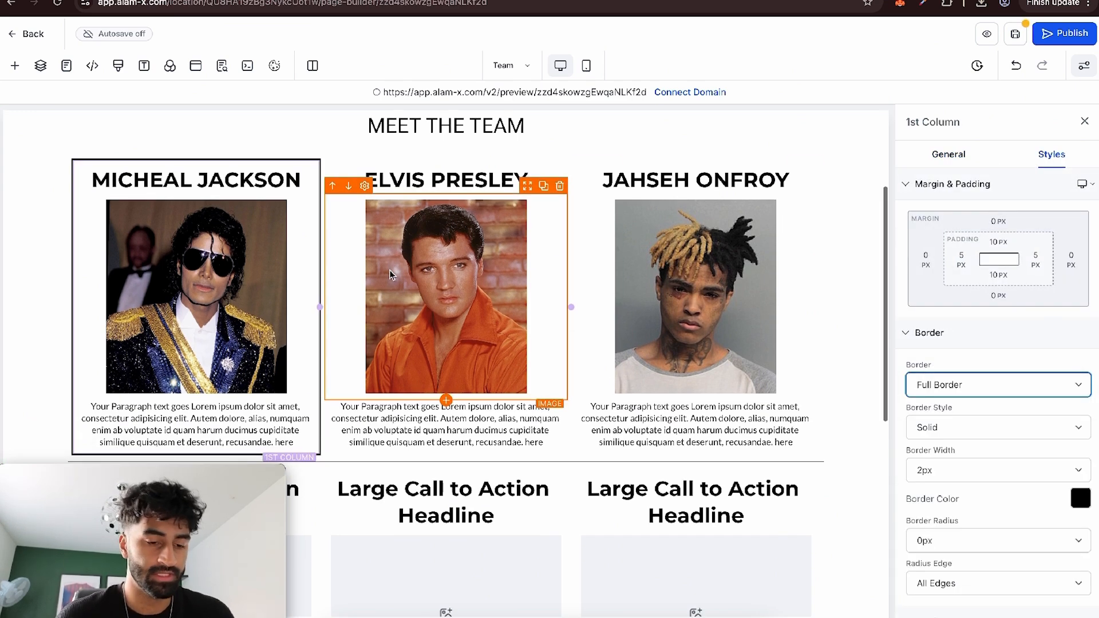
scroll(389, 270, "down", 1)
scroll(999, 463, "down", 3)
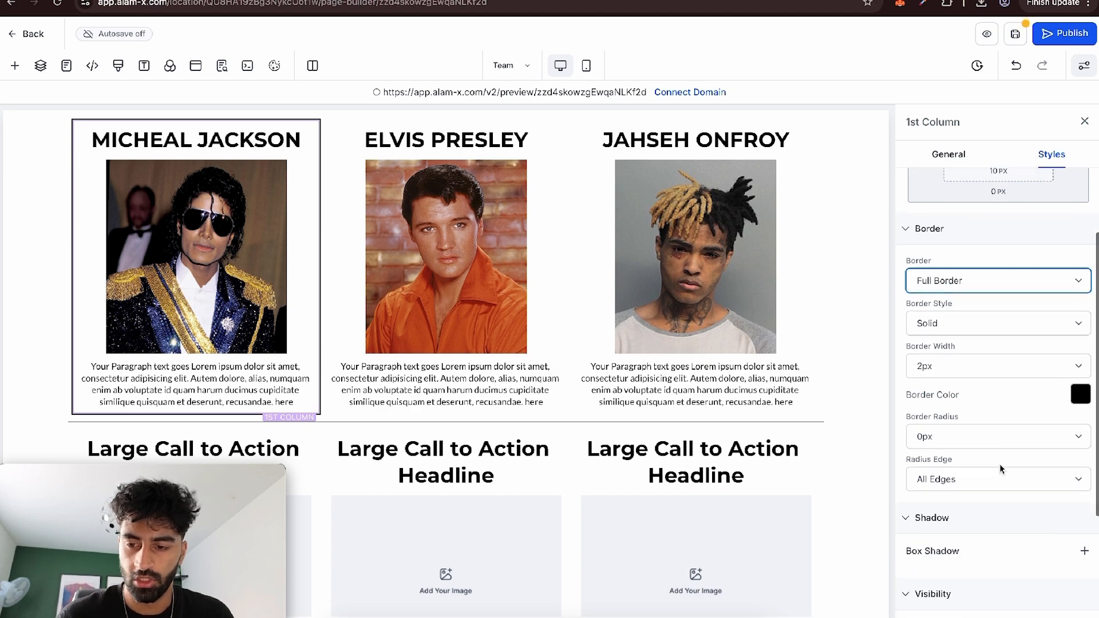
scroll(1000, 464, "down", 1)
left_click(974, 404)
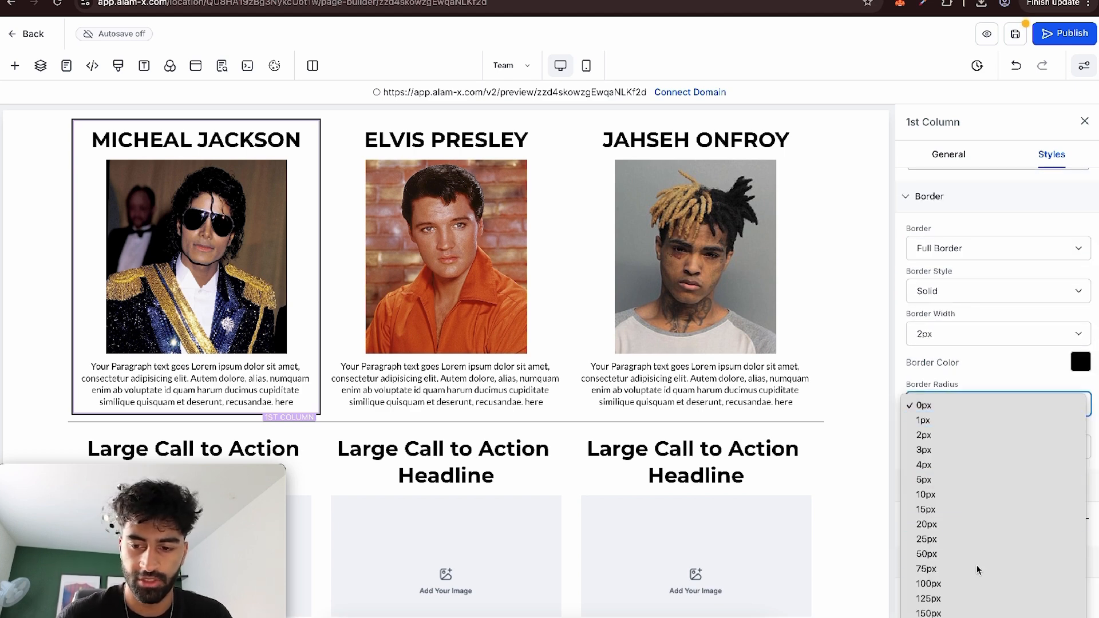
left_click(928, 569)
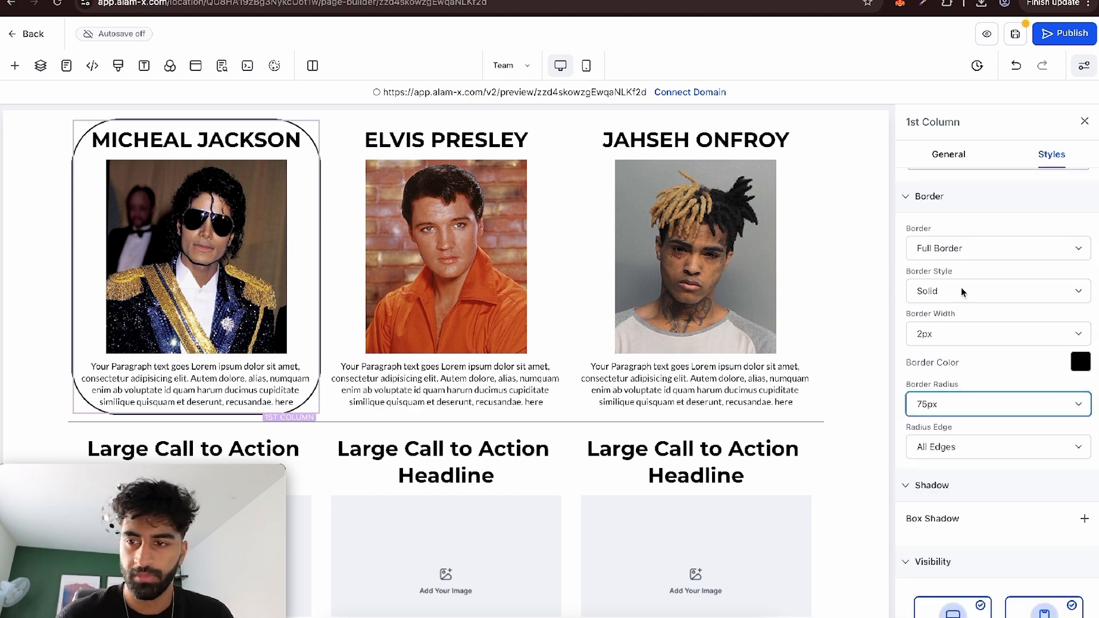
Add an outer box shadow of 2px 2px 2px 0px to the first column and set its border radius to 50px.
scroll(961, 287, "down", 3)
left_click(1083, 353)
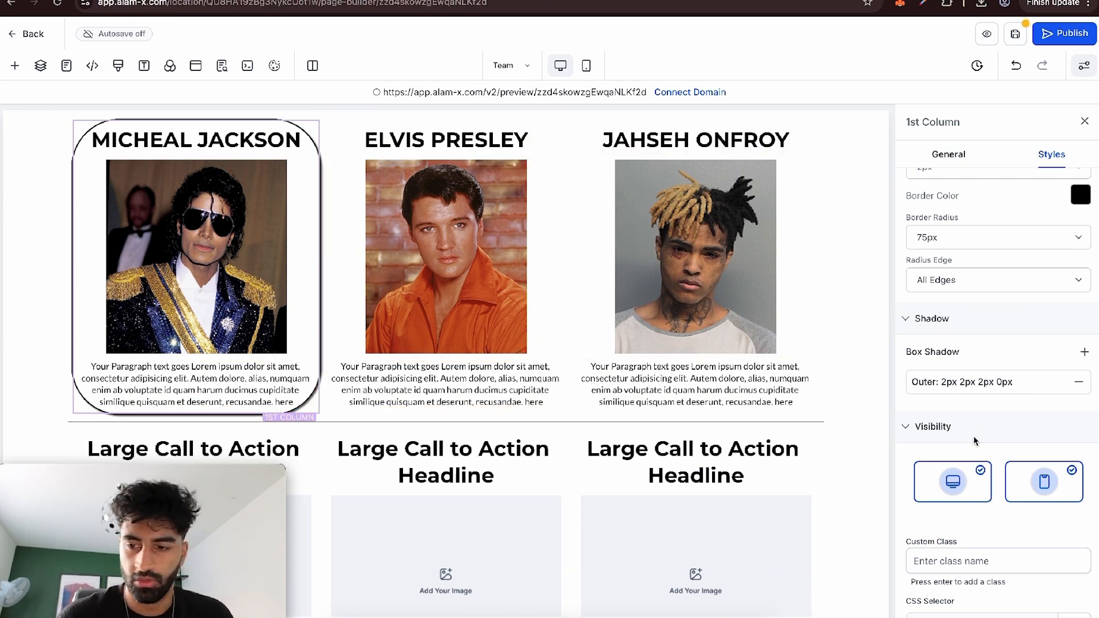
left_click(960, 237)
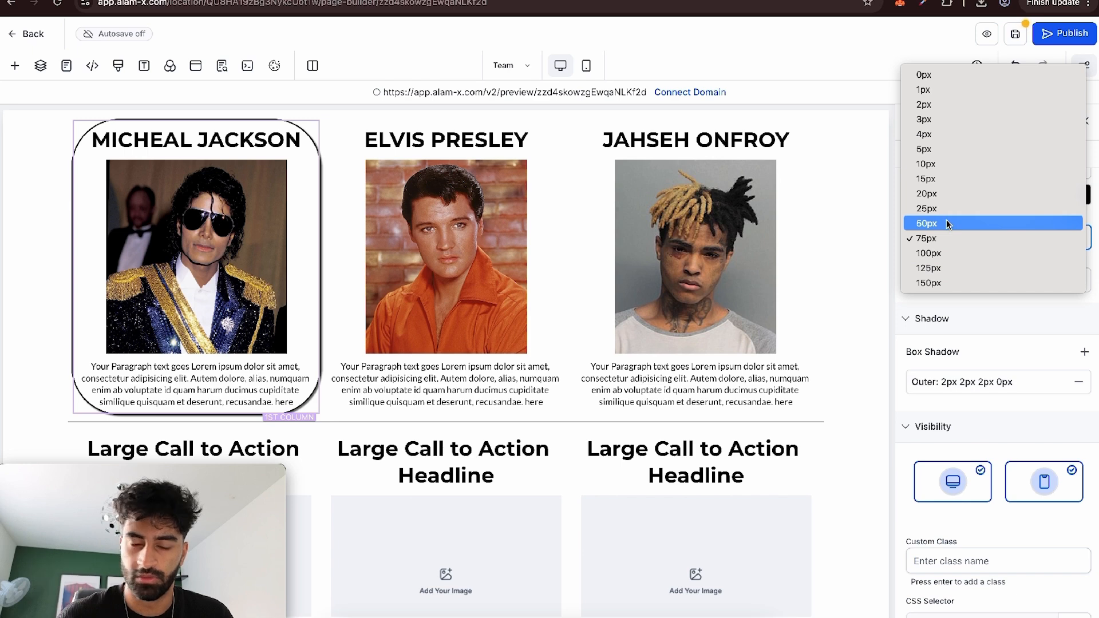
left_click(948, 223)
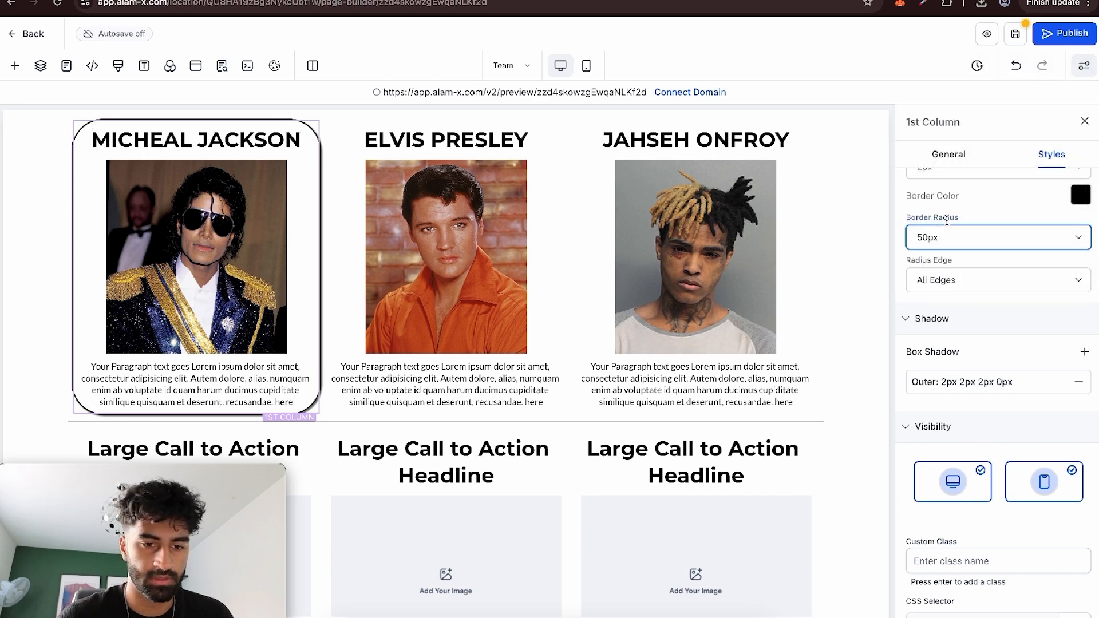
Give the Elvis Presley column a full border with a 50px radius and a left margin of about 6 px.
left_click(425, 122)
left_click(991, 283)
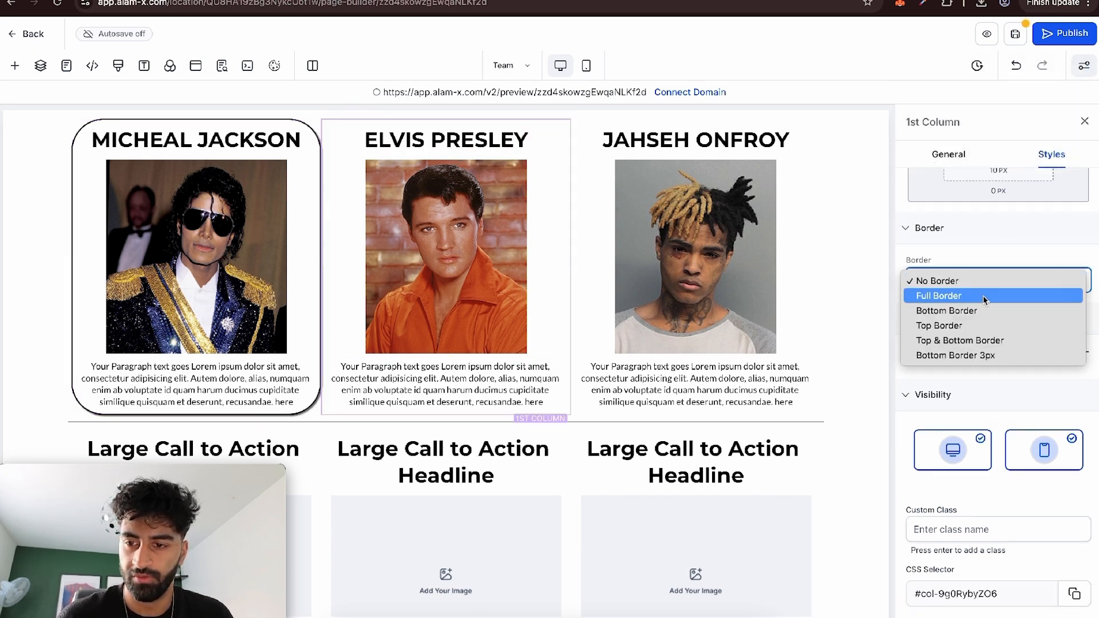
left_click(972, 296)
left_click(996, 434)
scroll(1002, 216, "up", 2)
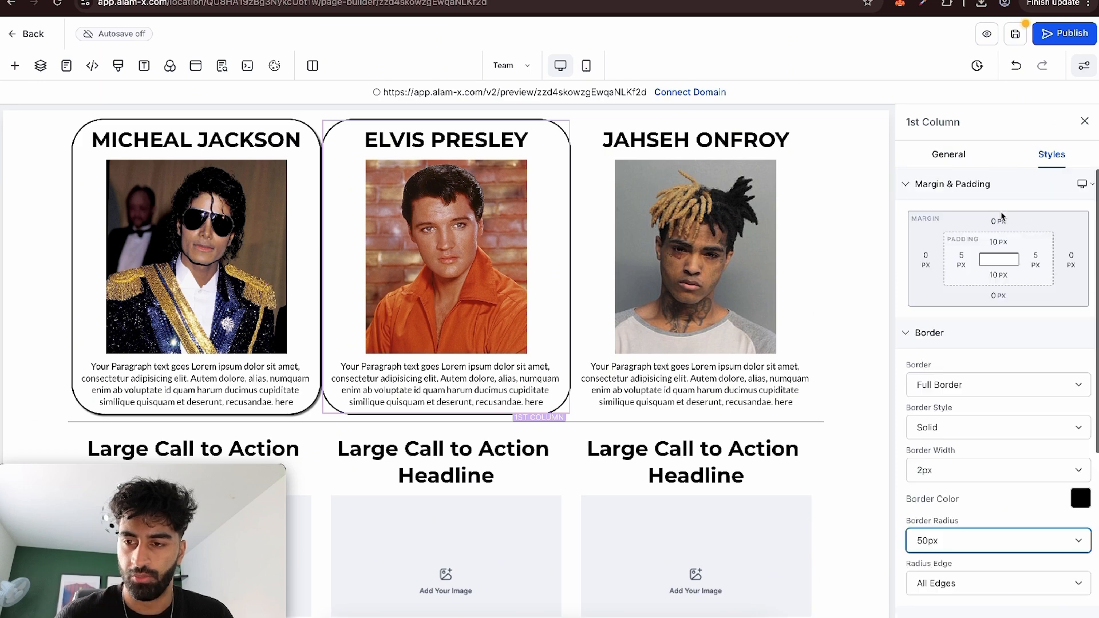
left_click(926, 258)
left_click(889, 296)
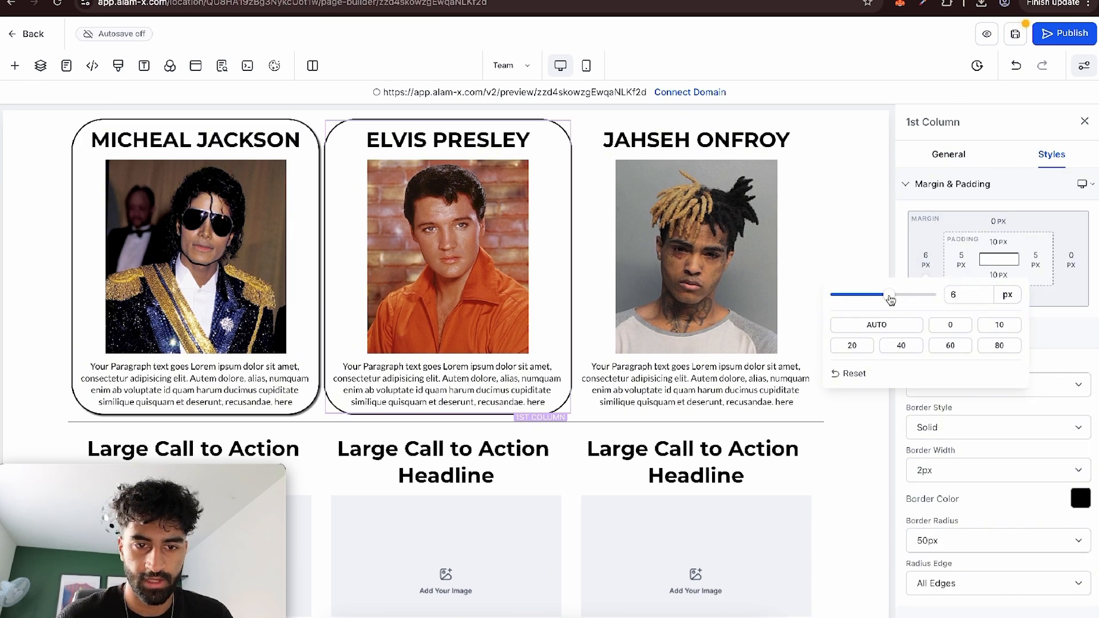
Give the Jahseh Onfroy column a full border with a 50px radius, a box shadow and an 8 px left margin.
left_click(651, 126)
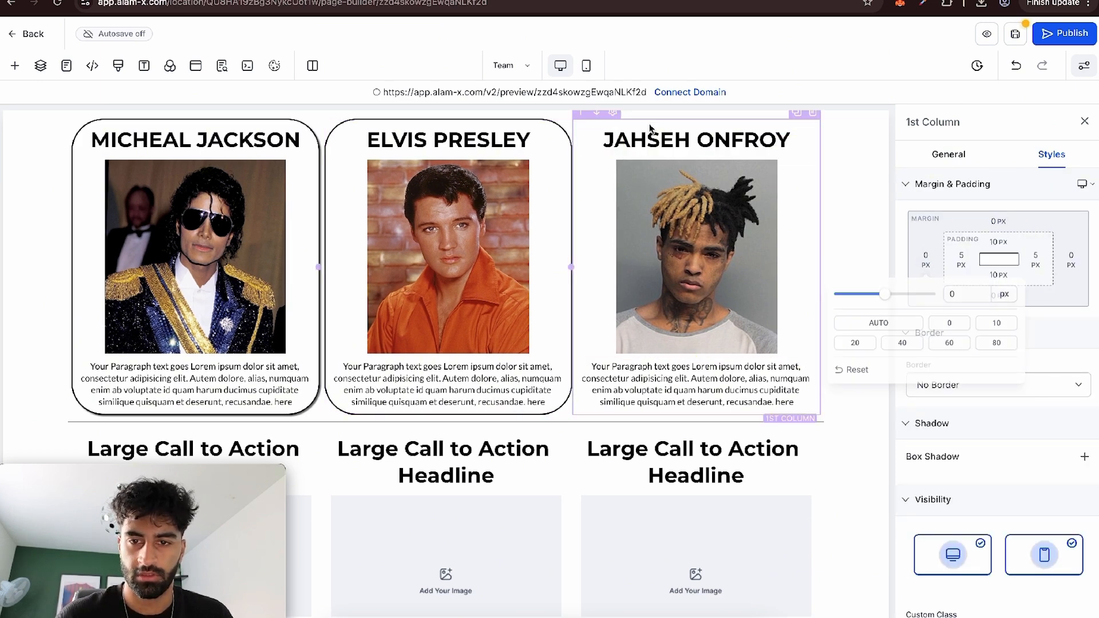
left_click(975, 397)
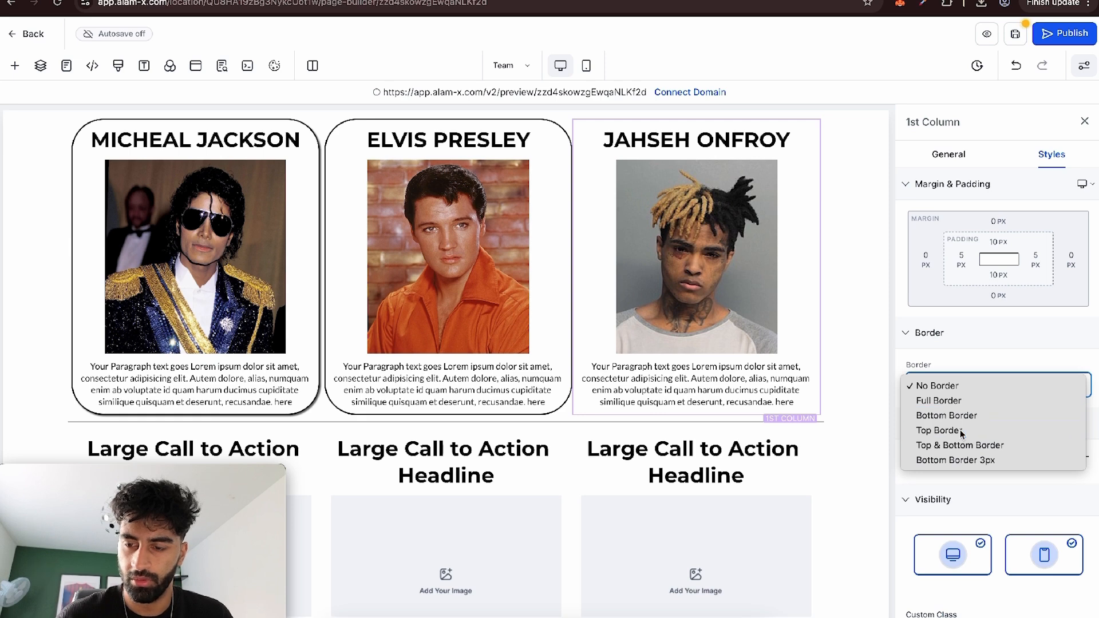
left_click(973, 400)
left_click(930, 261)
left_click_drag(891, 295, 892, 297)
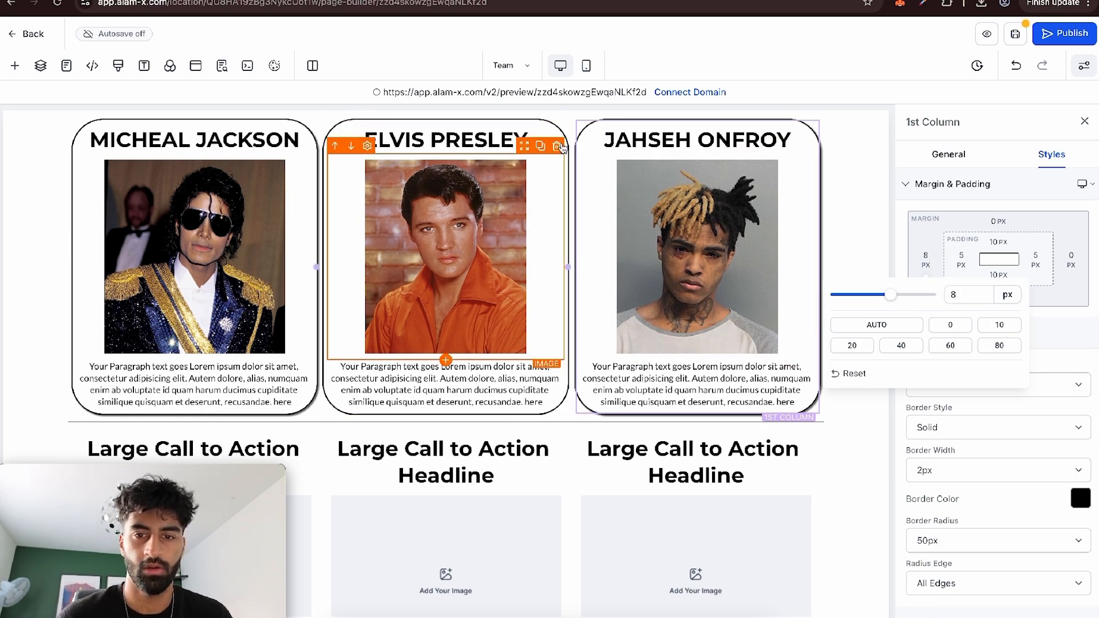
Add a box shadow to the Elvis Presley column so it matches the neighbouring columns.
left_click(446, 127)
scroll(1032, 538, "down", 5)
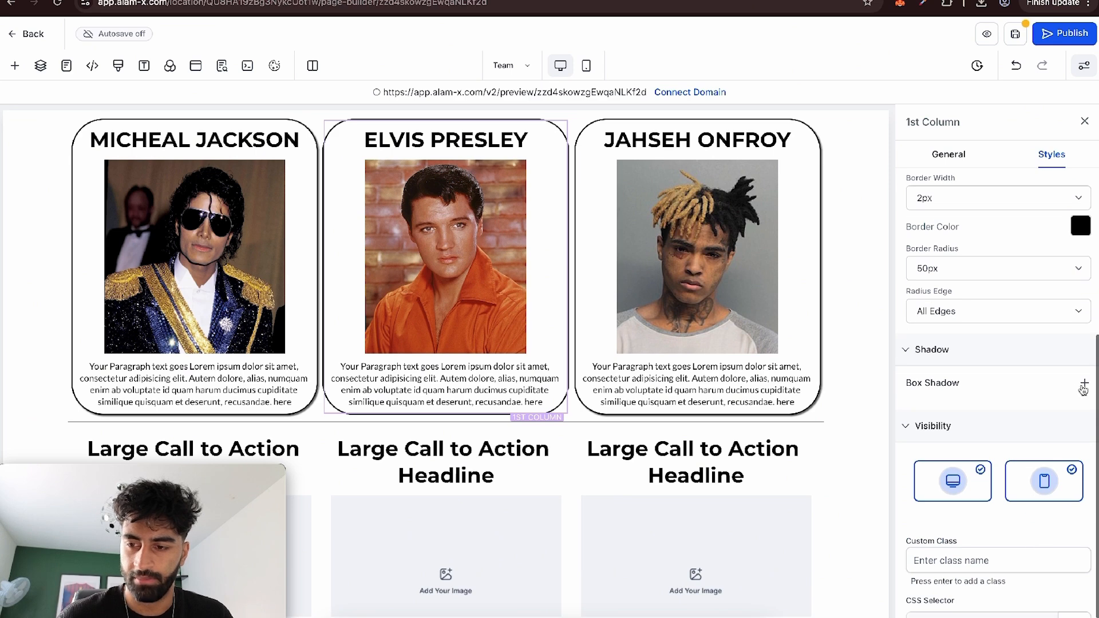
left_click(851, 464)
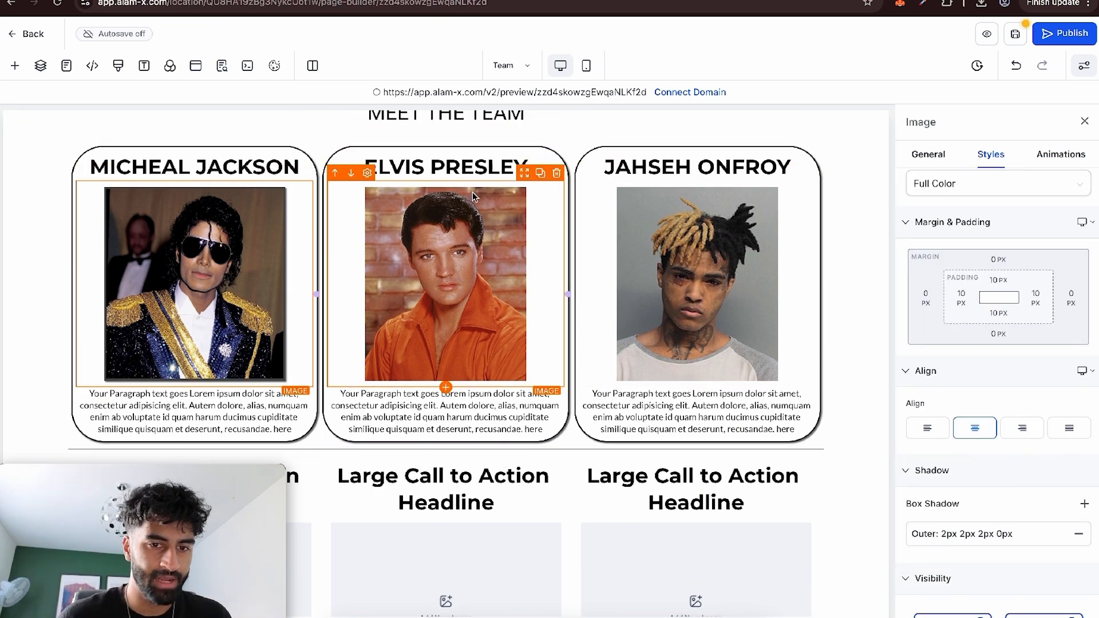
Give the Elvis Presley photo a Dark Thumbnail Border and an outer box shadow of 2px 2px 2px 0px.
left_click(474, 194)
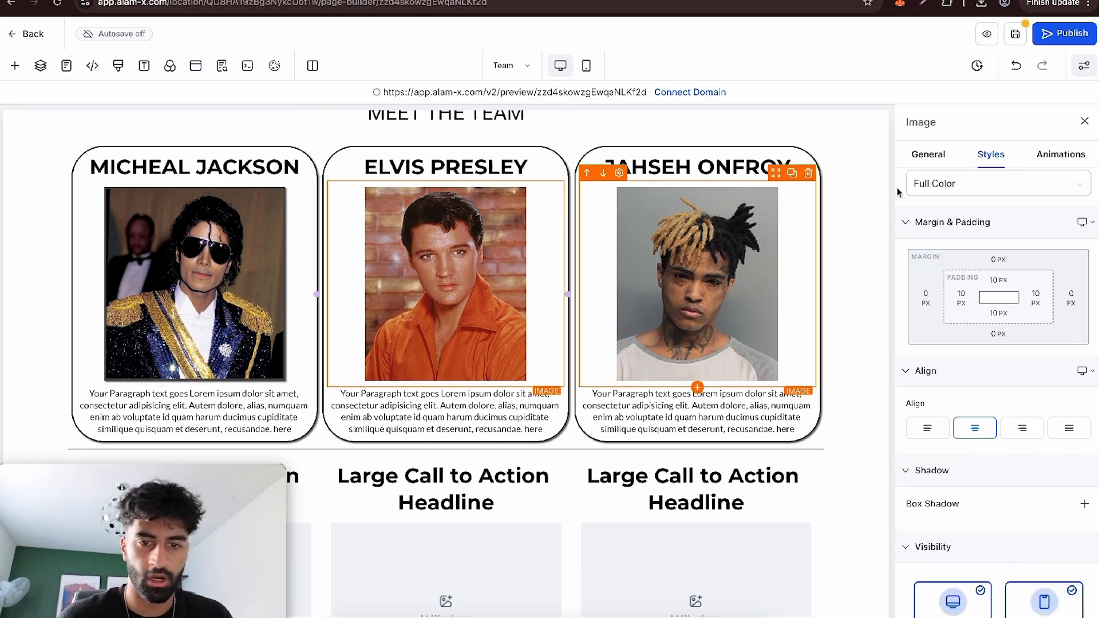
scroll(1013, 263, "up", 4)
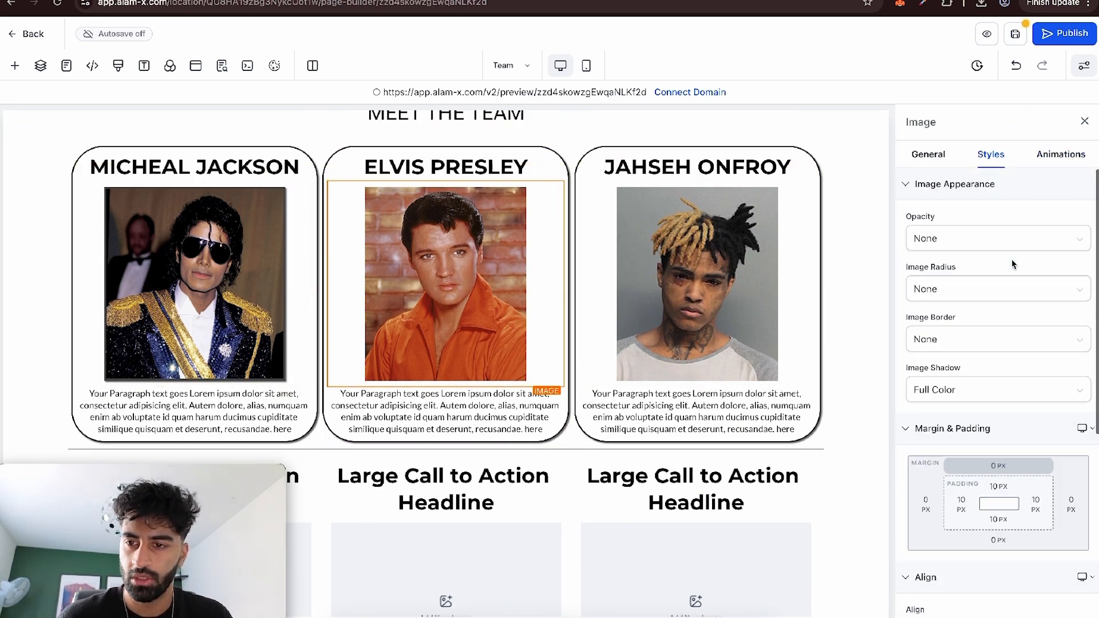
left_click(957, 343)
left_click(961, 420)
scroll(961, 421, "down", 4)
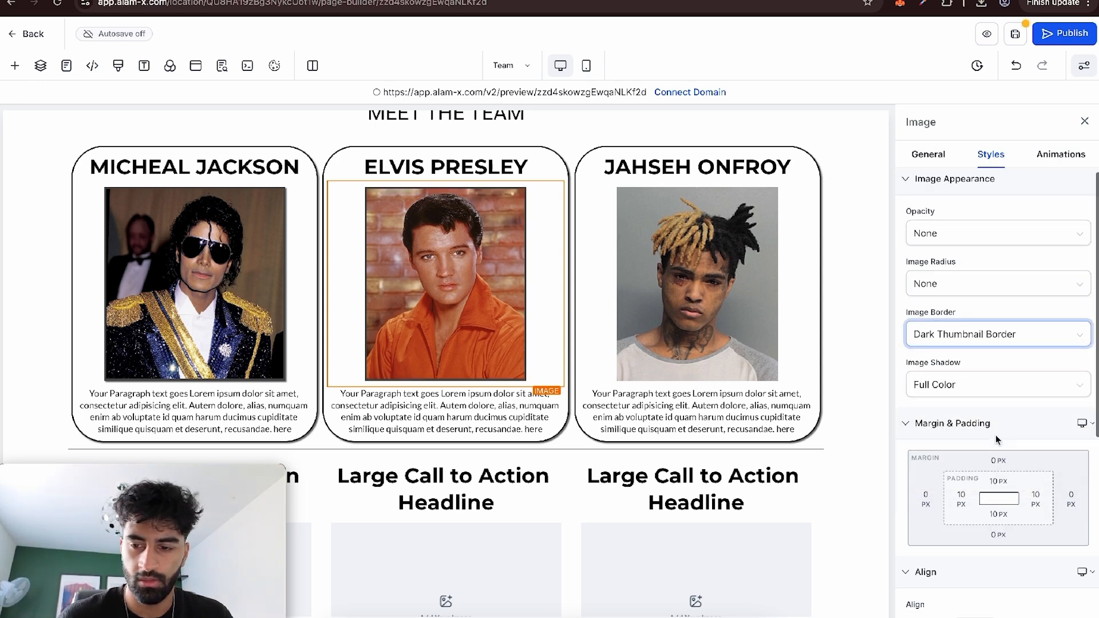
left_click(1083, 488)
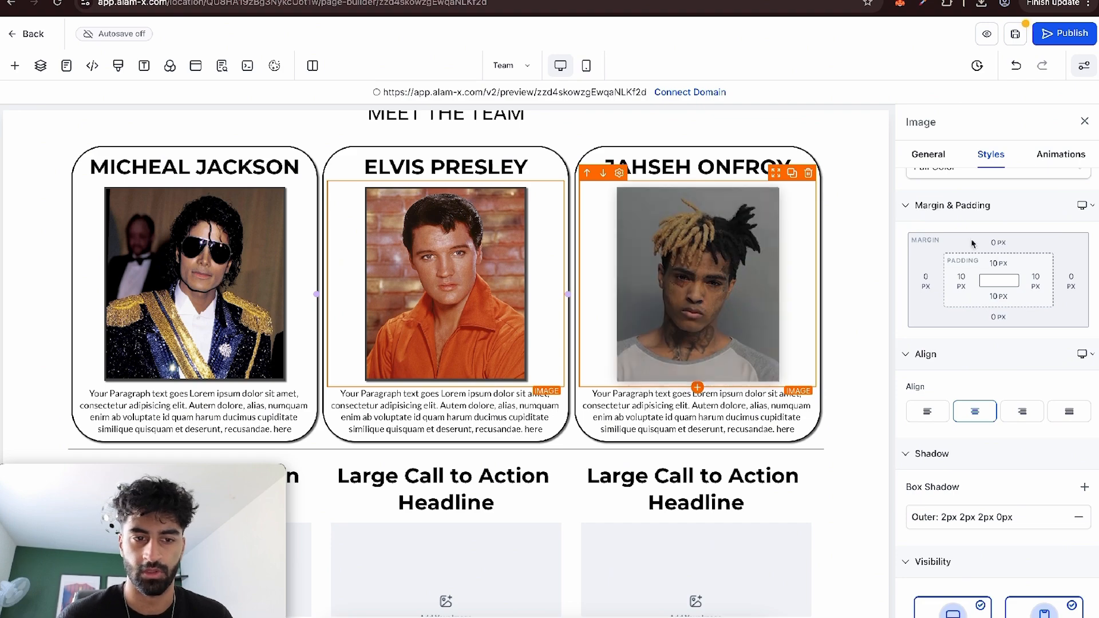
Give the Jahseh Onfroy photo a Dark Thumbnail Border to match the Elvis Presley photo.
left_click(760, 282)
scroll(1010, 246, "up", 3)
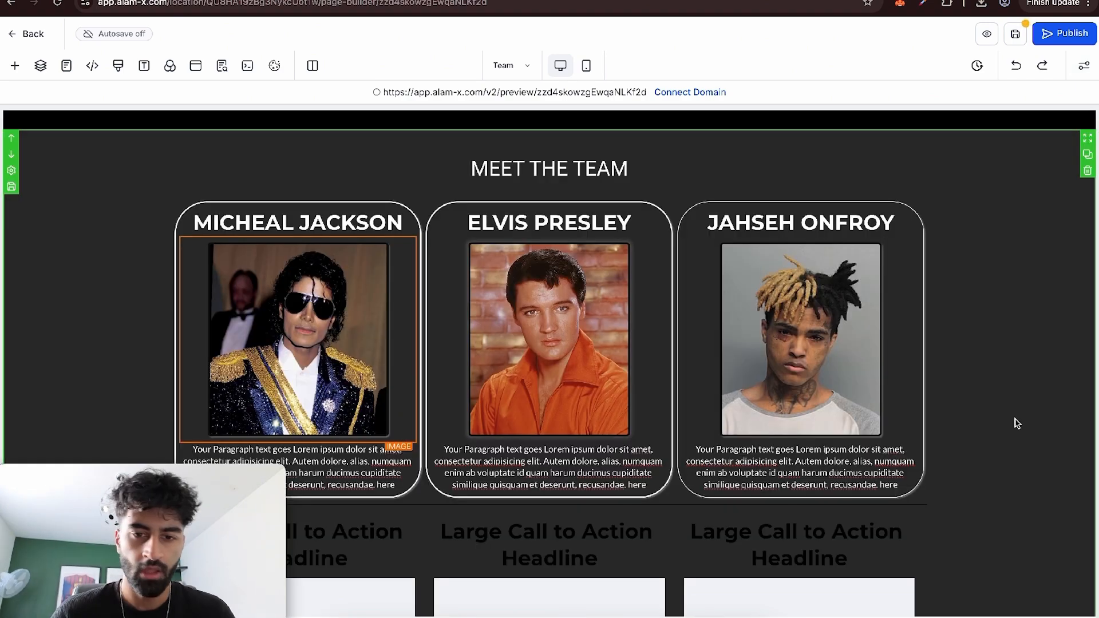
left_click(1017, 419)
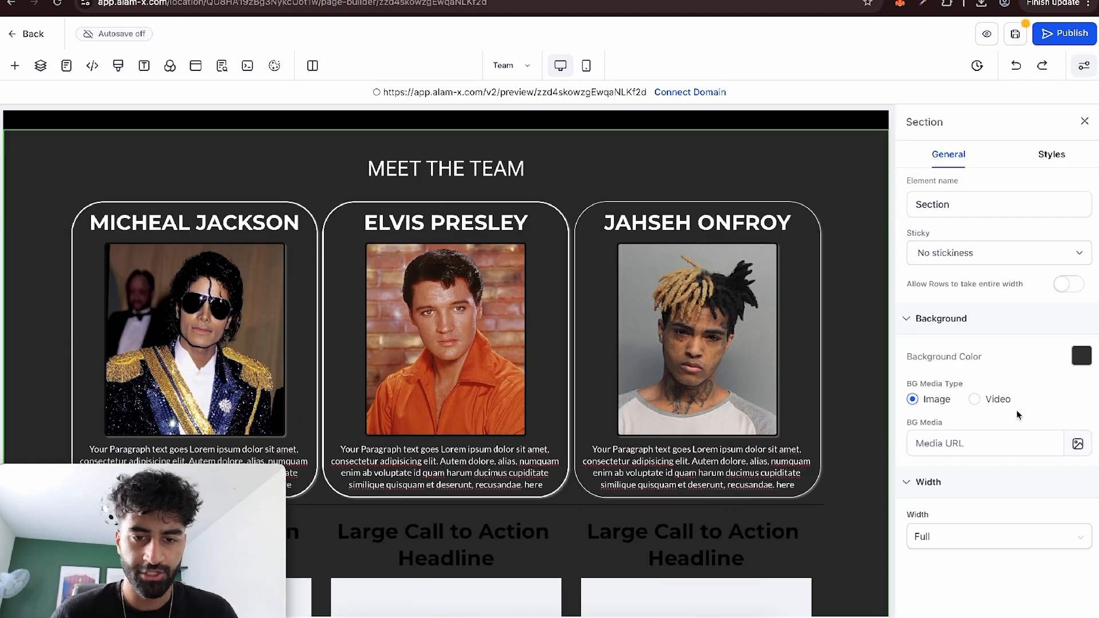
left_click(1085, 122)
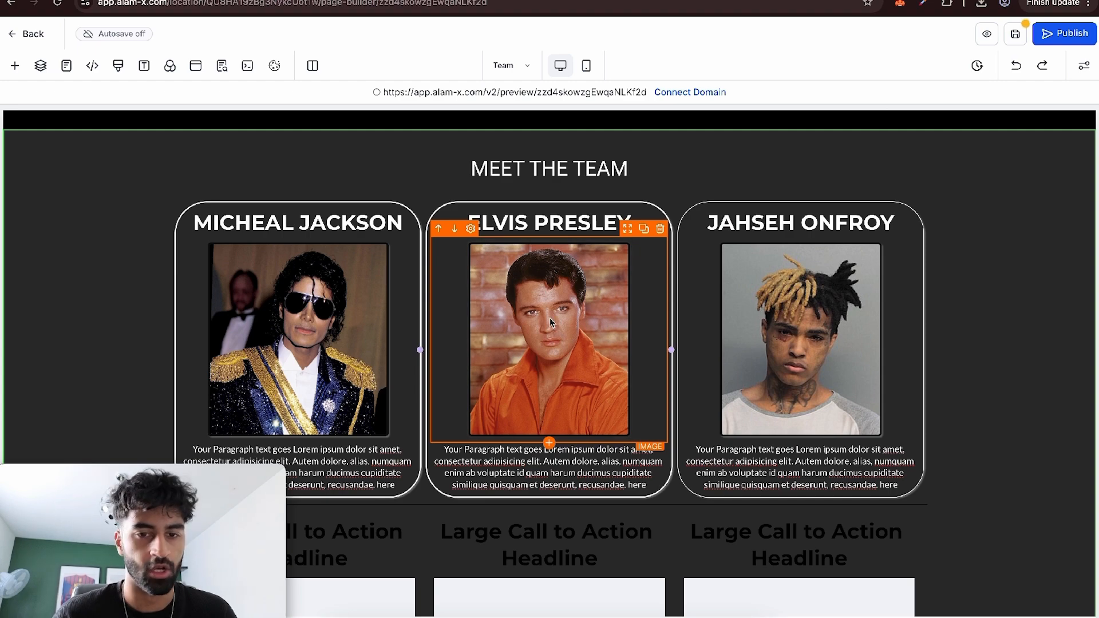
Add a sub-headline reading "-DIRECTOR-" between the Micheal Jackson name and photo.
left_click(15, 65)
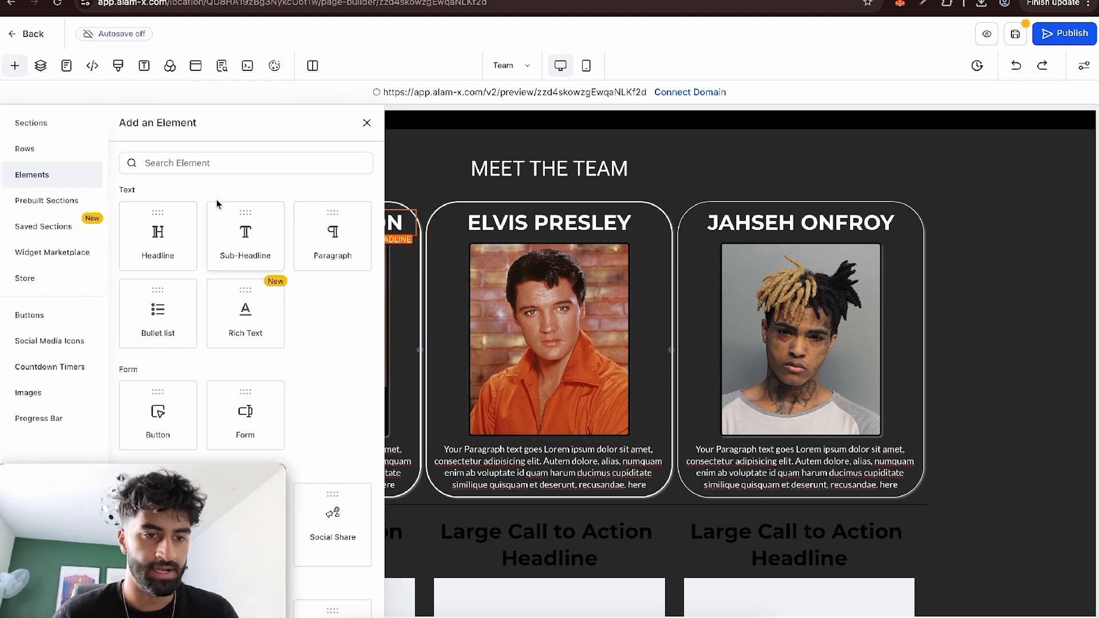
left_click_drag(238, 237, 309, 239)
double_click(309, 239)
key("BackSpace")
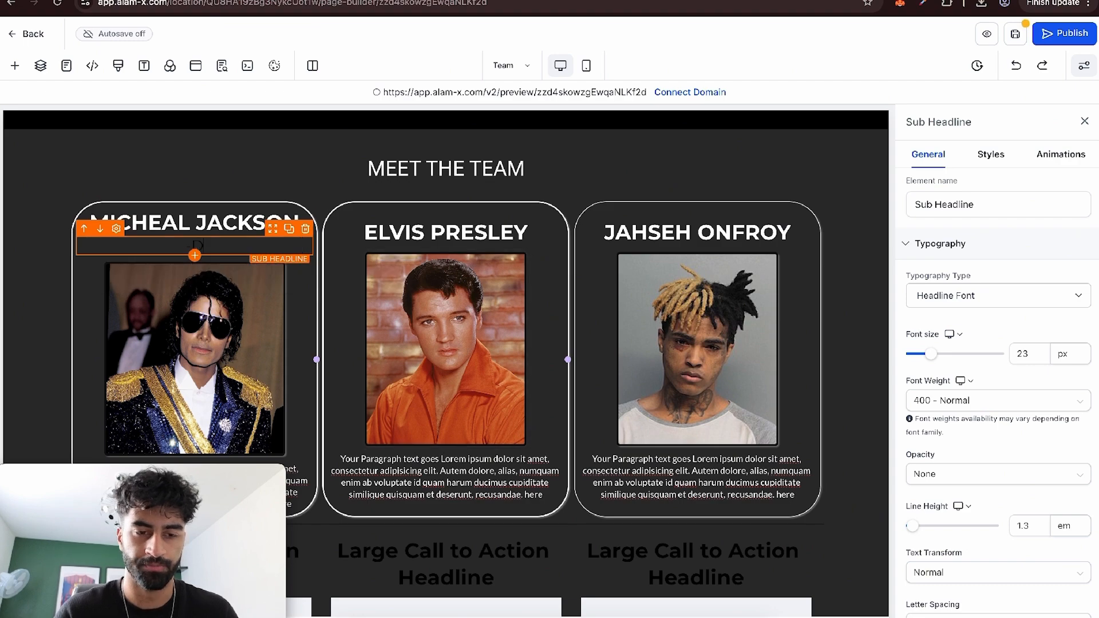
type("-DIRECTORO-")
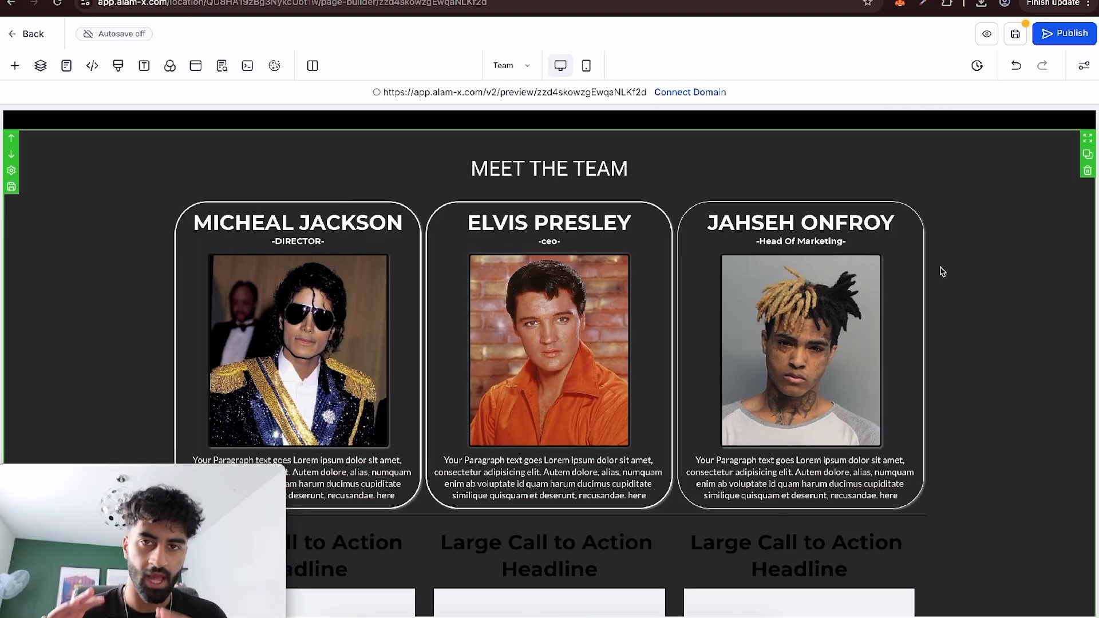
Delete the unstyled placeholder row of three columns below the finished member cards.
scroll(943, 272, "down", 5)
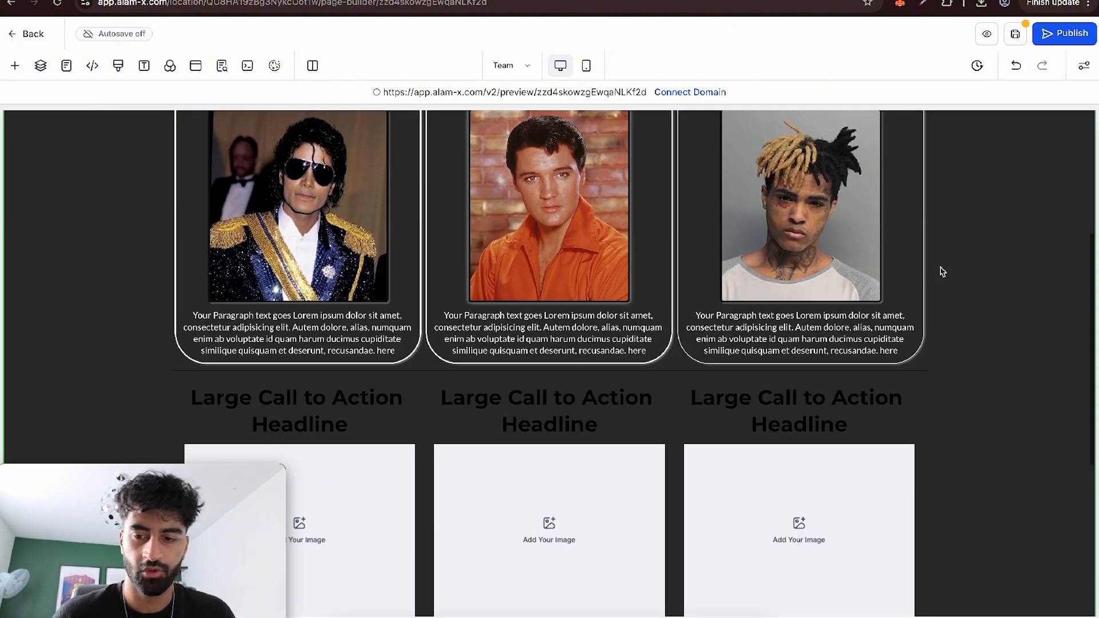
scroll(943, 271, "down", 3)
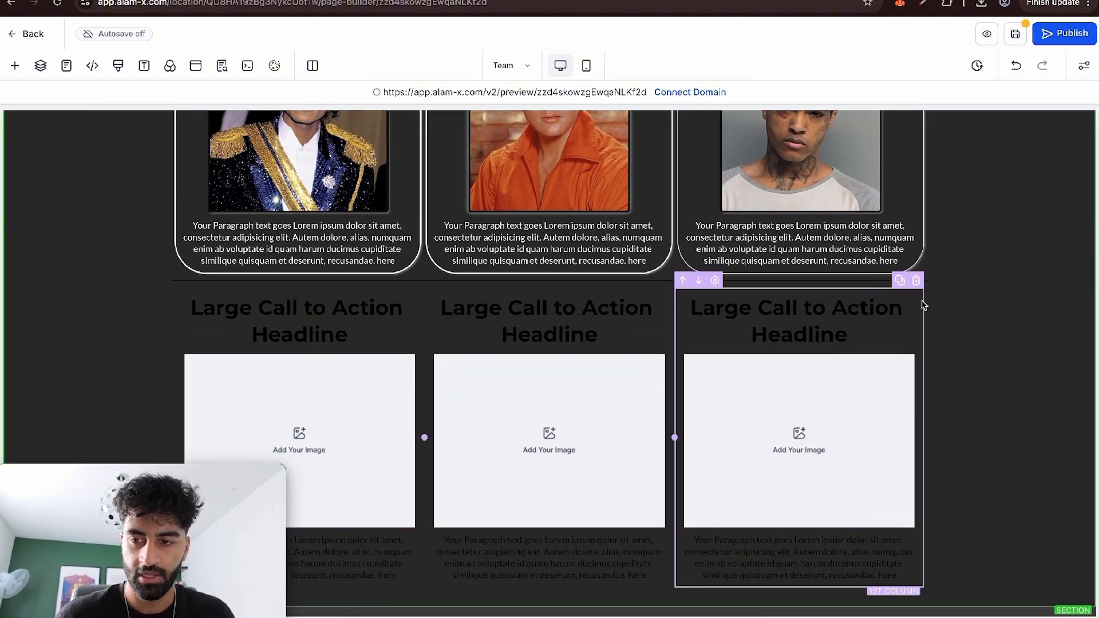
left_click(919, 274)
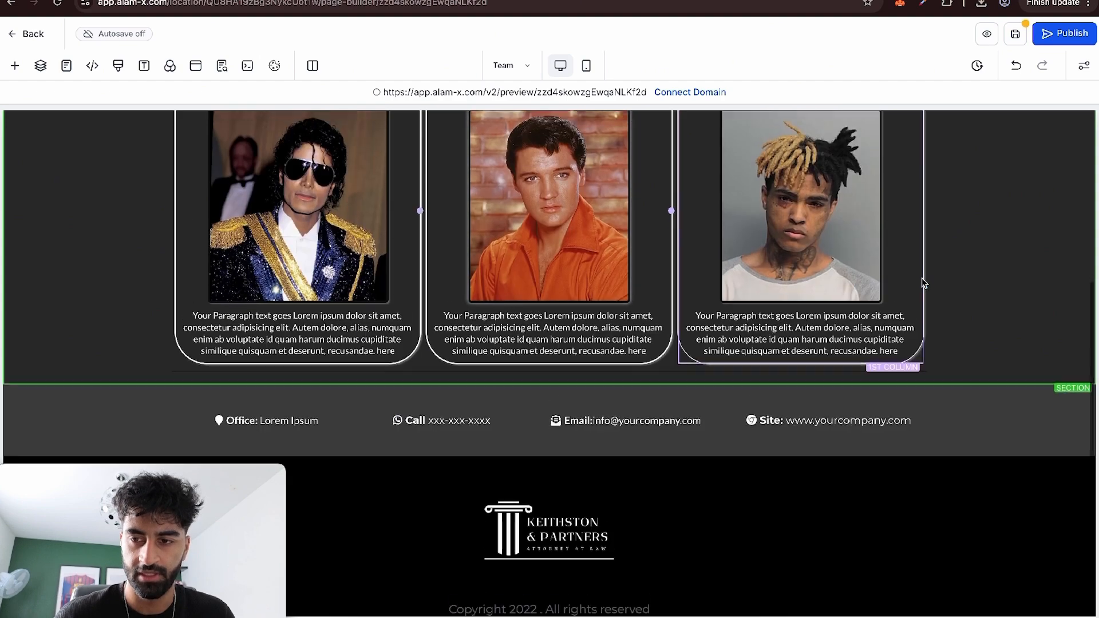
Duplicate the finished row of three member cards to create a second row below it.
scroll(916, 286, "up", 5)
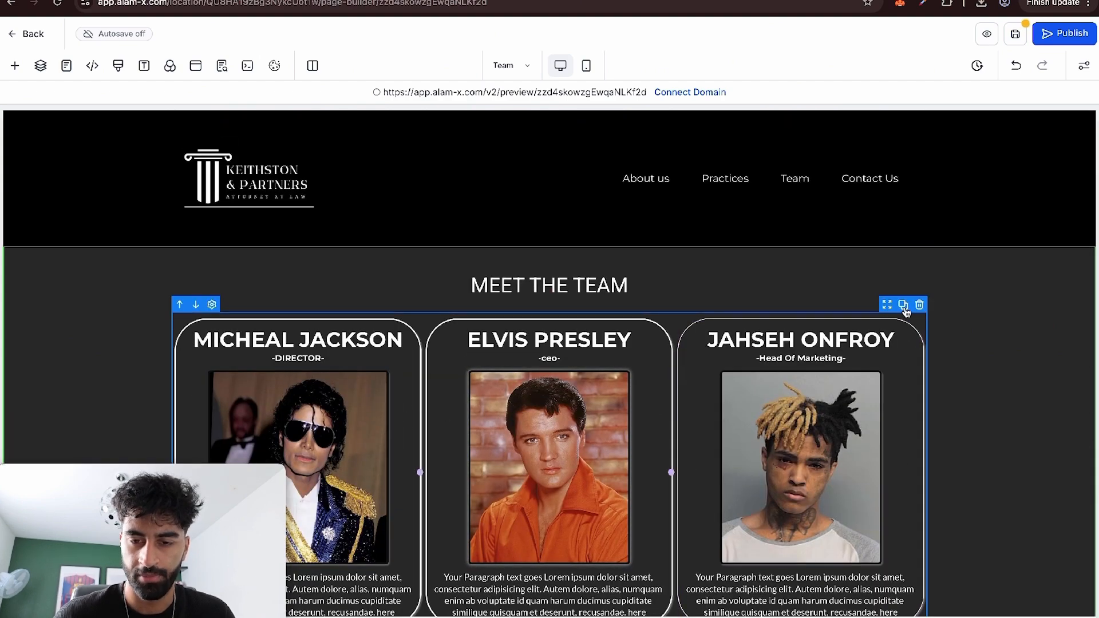
left_click(903, 305)
scroll(893, 401, "down", 5)
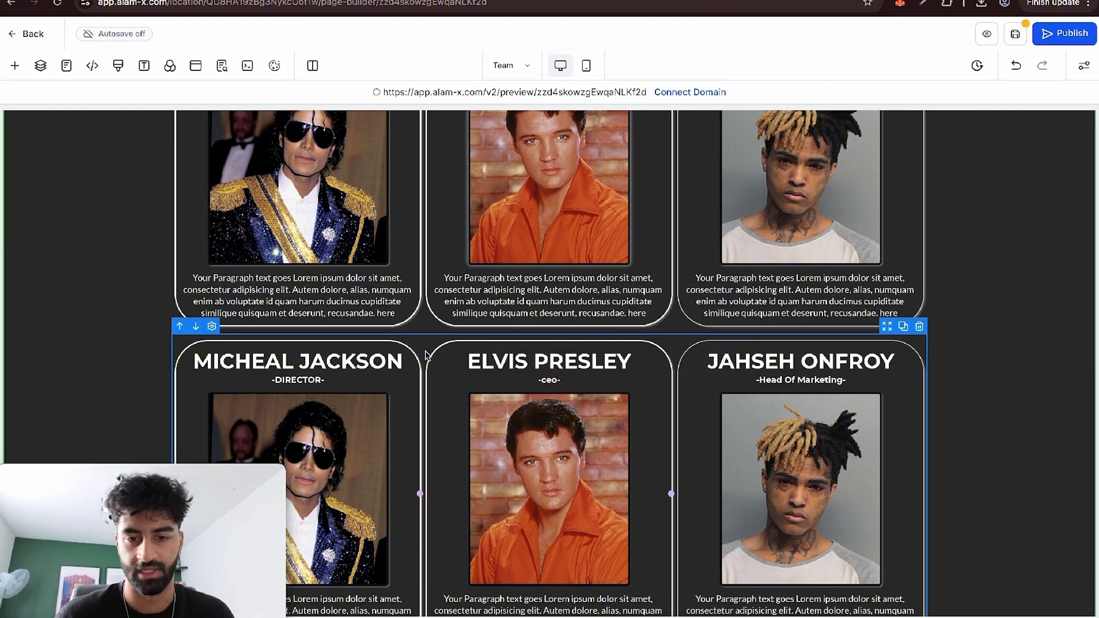
scroll(1025, 217, "up", 4)
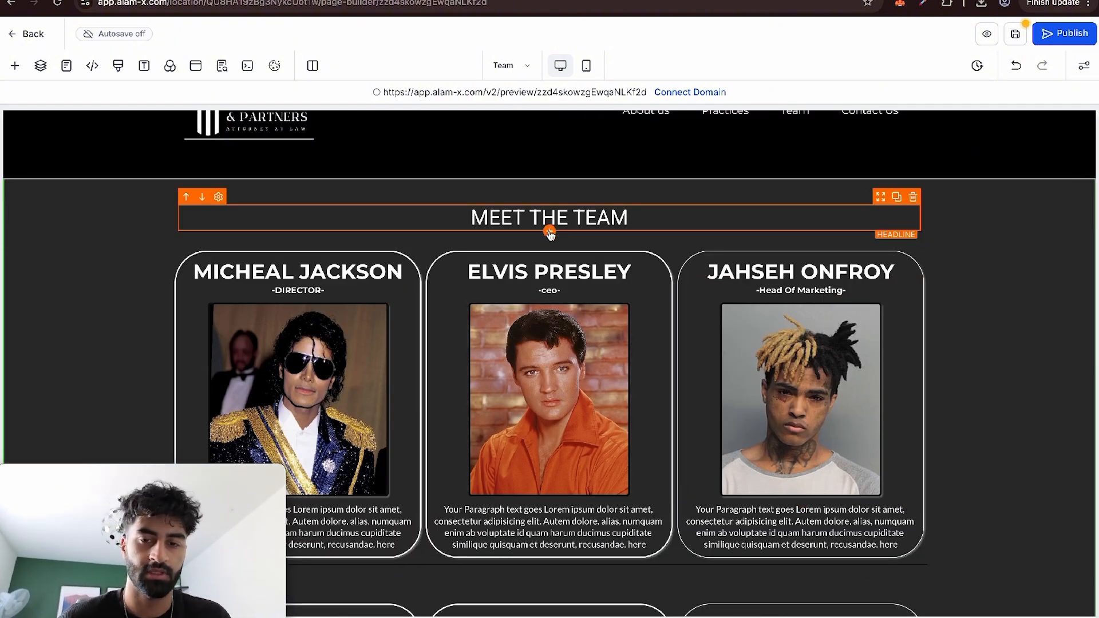
left_click(14, 65)
scroll(253, 270, "down", 5)
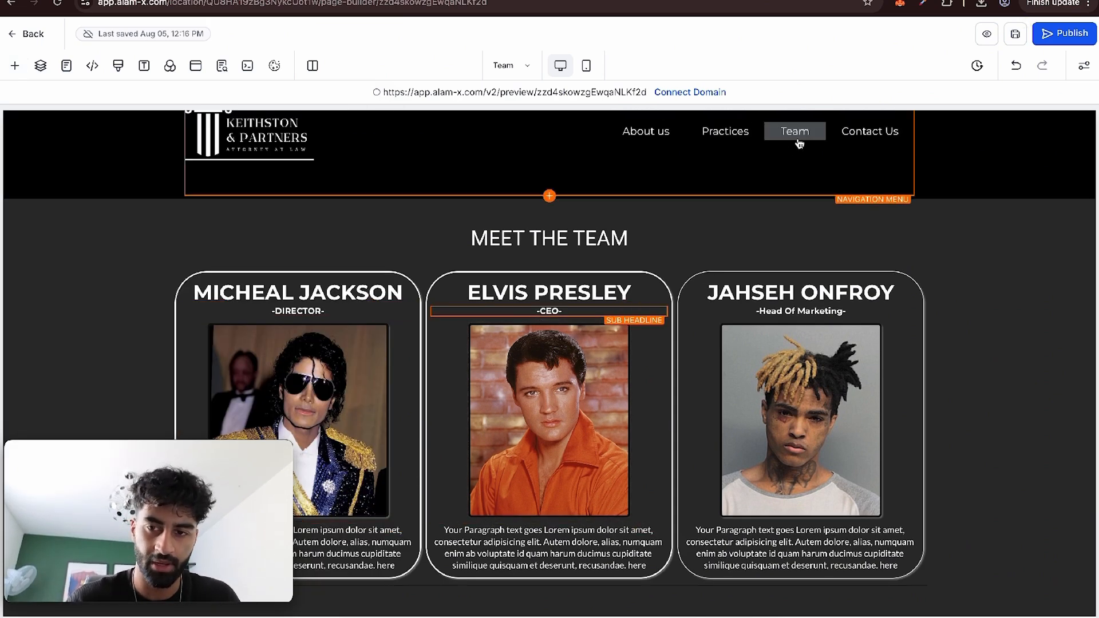
Open the Home page and set its Team navigation menu item to Go to Page with Team as the target page.
scroll(916, 306, "up", 1)
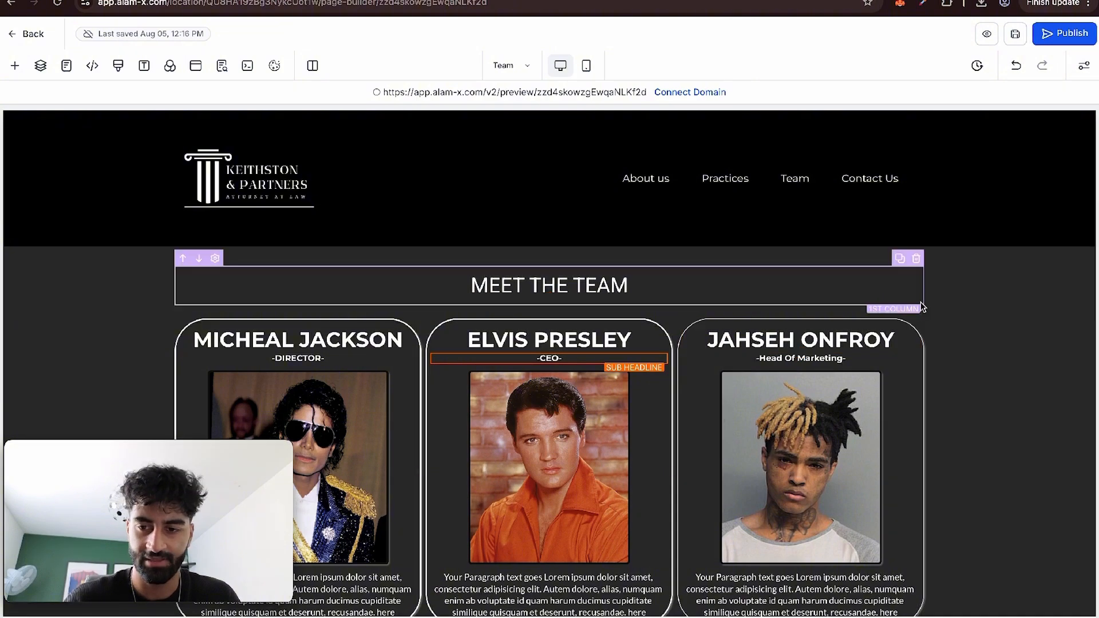
left_click(527, 65)
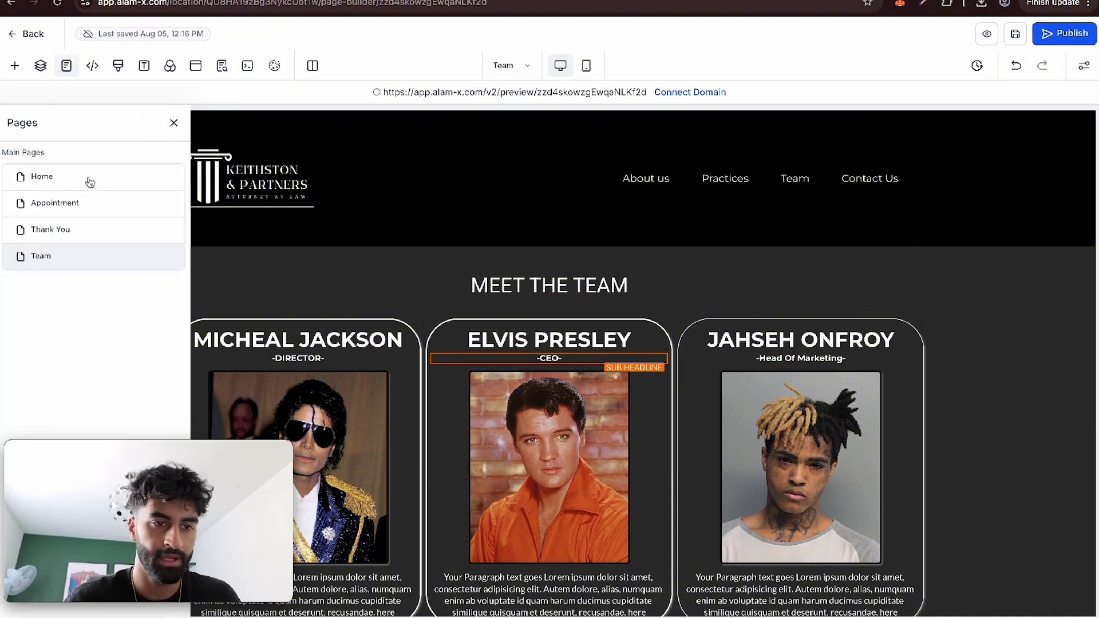
left_click(81, 182)
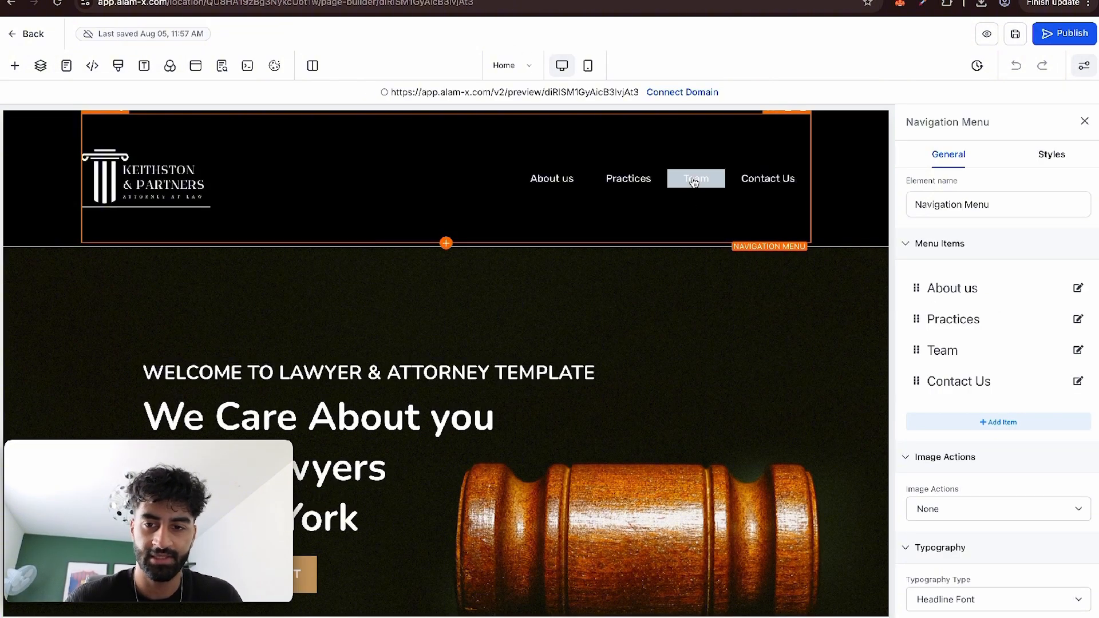
left_click(1079, 352)
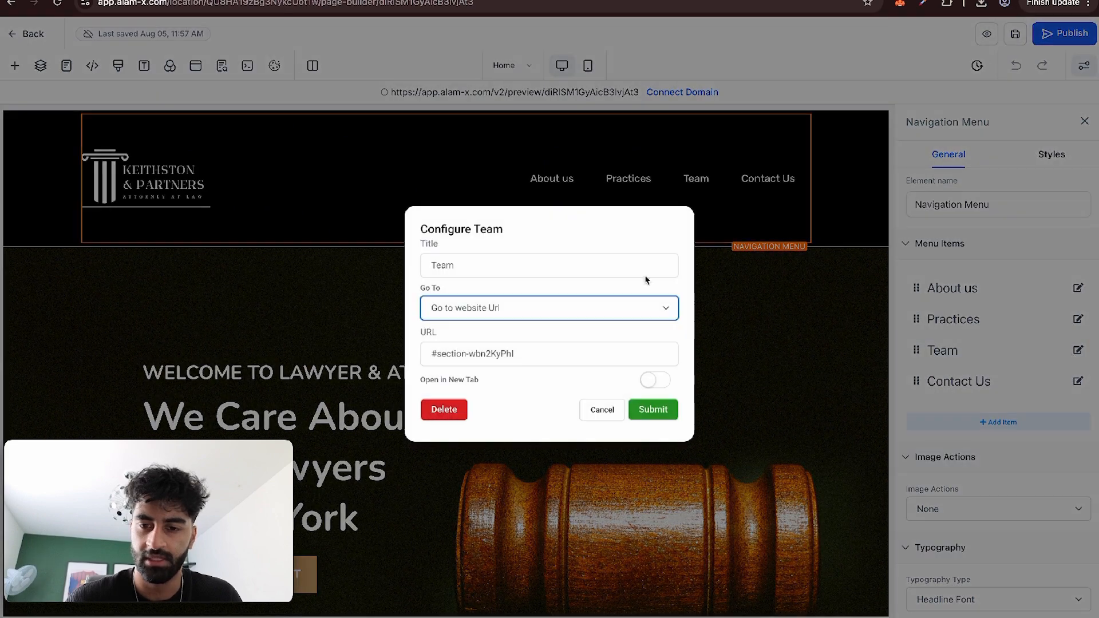
left_click(512, 312)
left_click(495, 323)
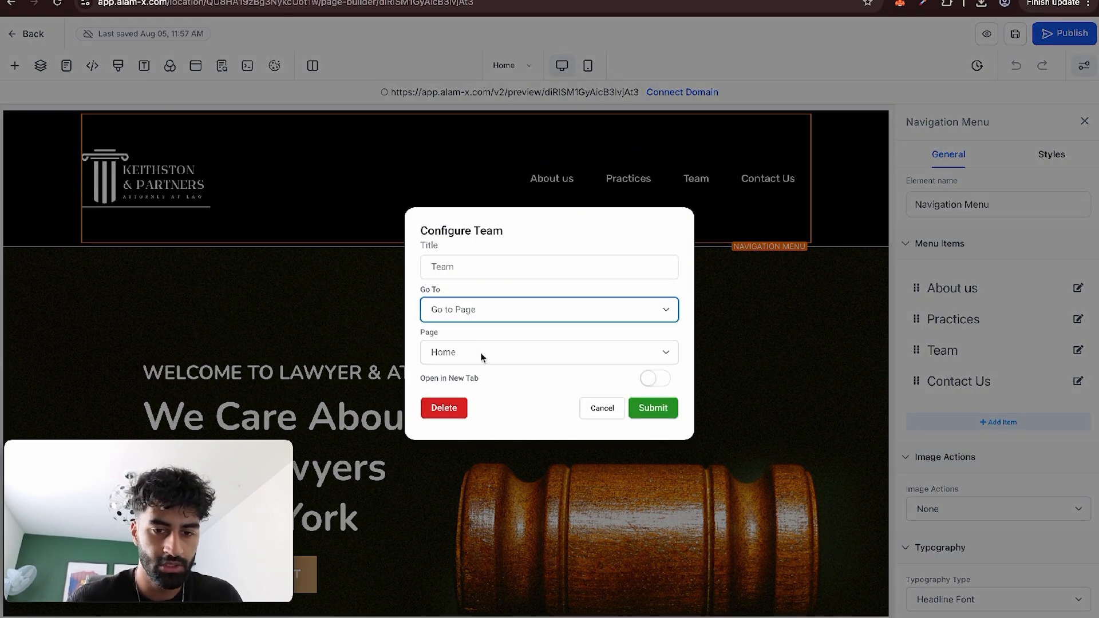
left_click(483, 353)
left_click(720, 334)
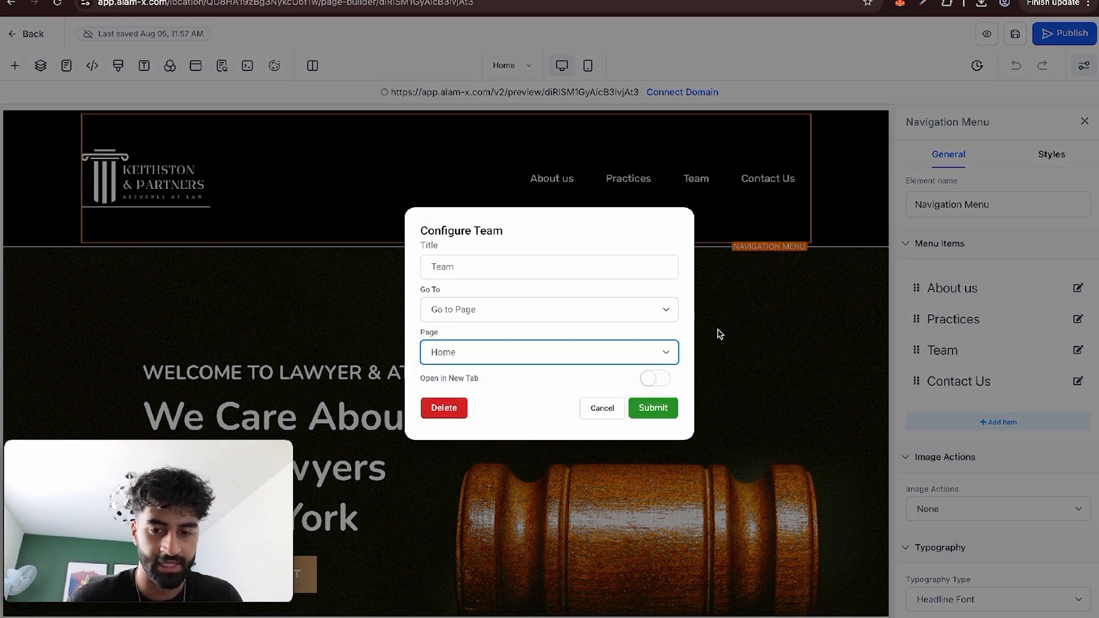
left_click(649, 419)
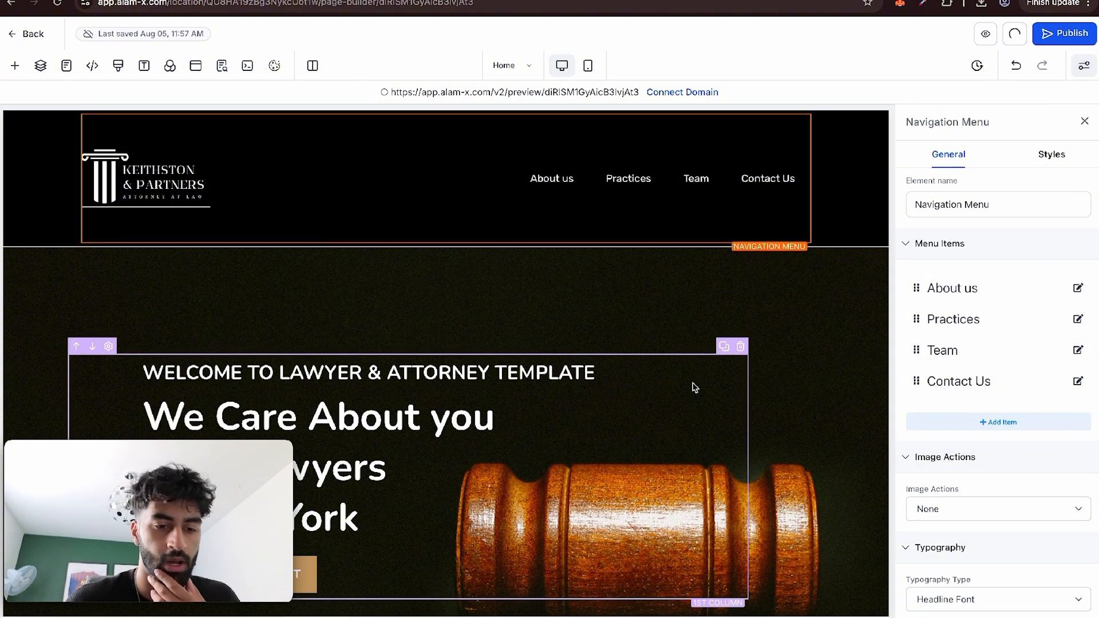
Preview the Home page and test the Make An Appointment button through to the booking details form with the 07:00 PM slot.
left_click(986, 34)
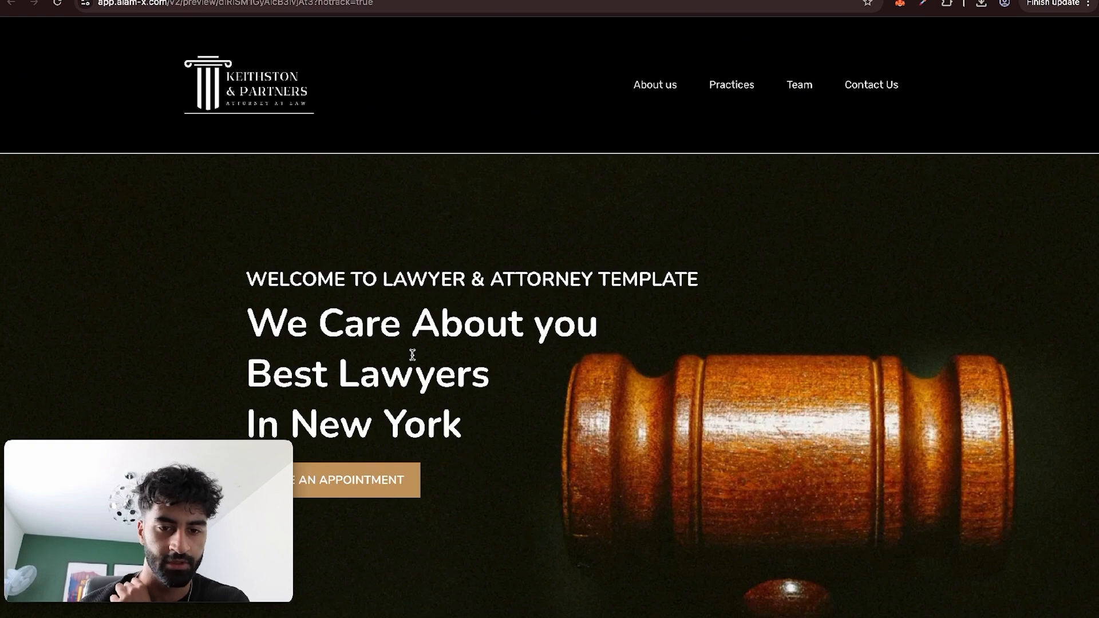
scroll(412, 355, "down", 3)
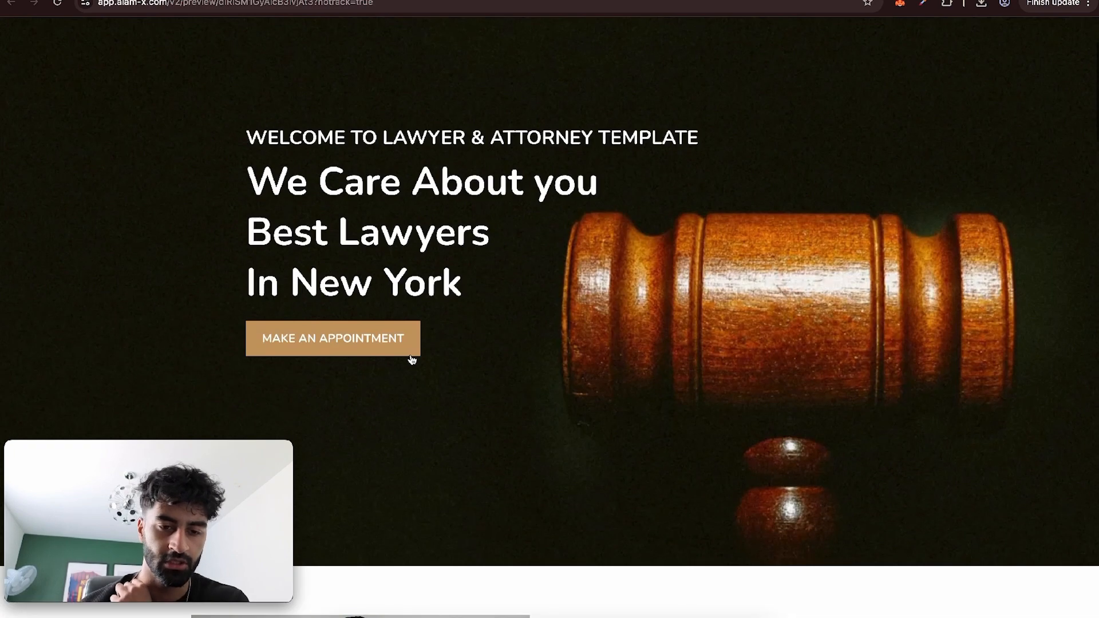
left_click(362, 342)
scroll(572, 286, "down", 5)
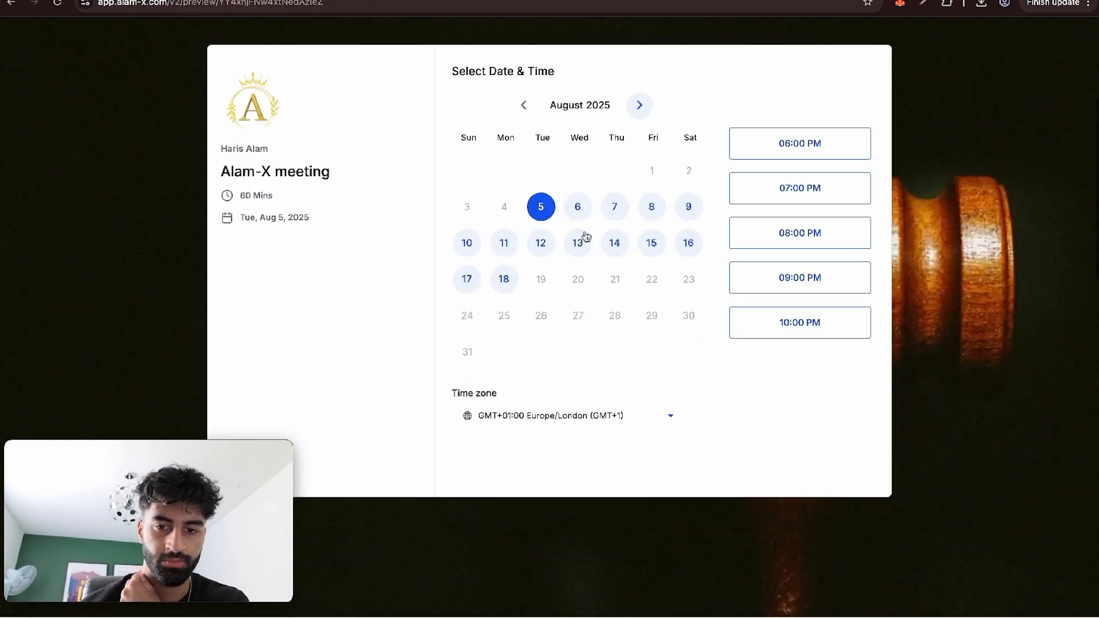
left_click(776, 186)
left_click(825, 187)
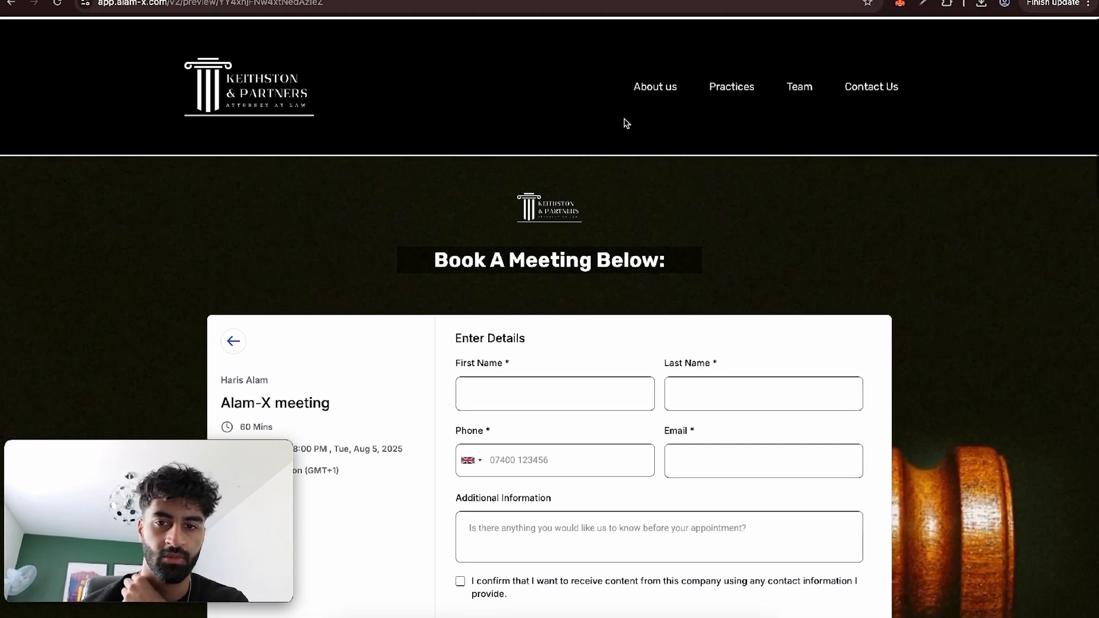
Test the Team link in the previewed site's navigation and check the member cards on the Team page.
left_click(794, 91)
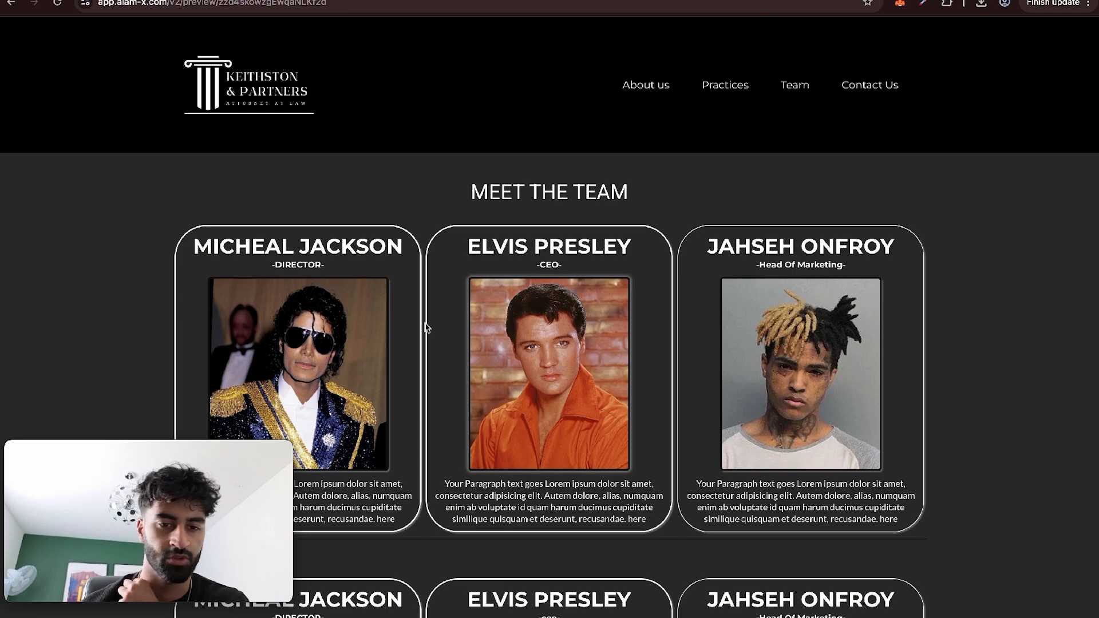
scroll(490, 231, "down", 2)
scroll(490, 232, "up", 1)
scroll(490, 231, "up", 1)
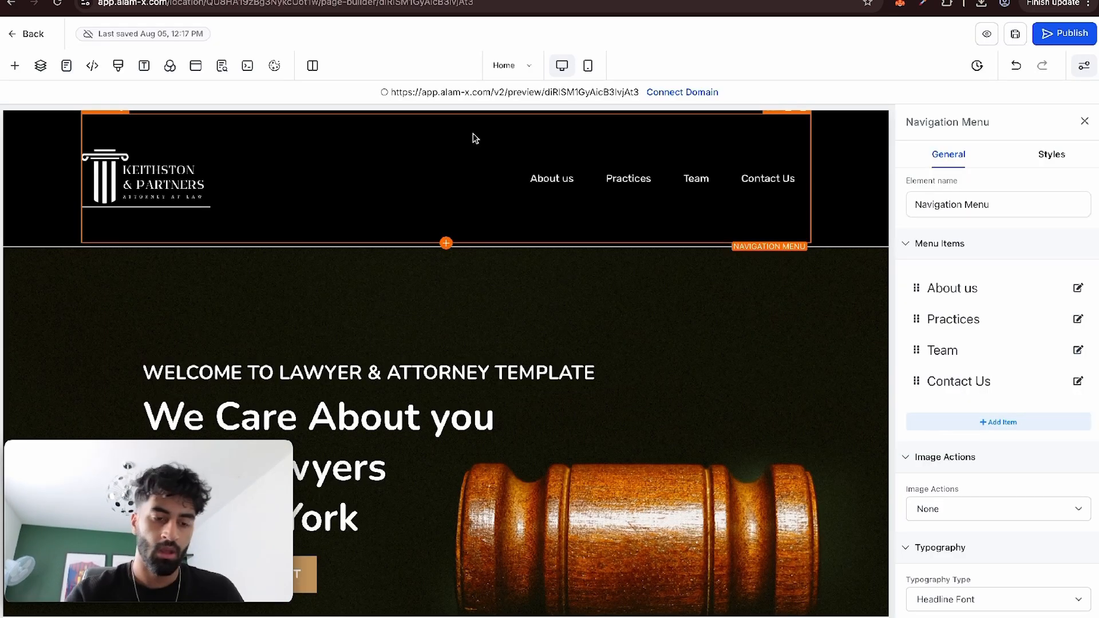
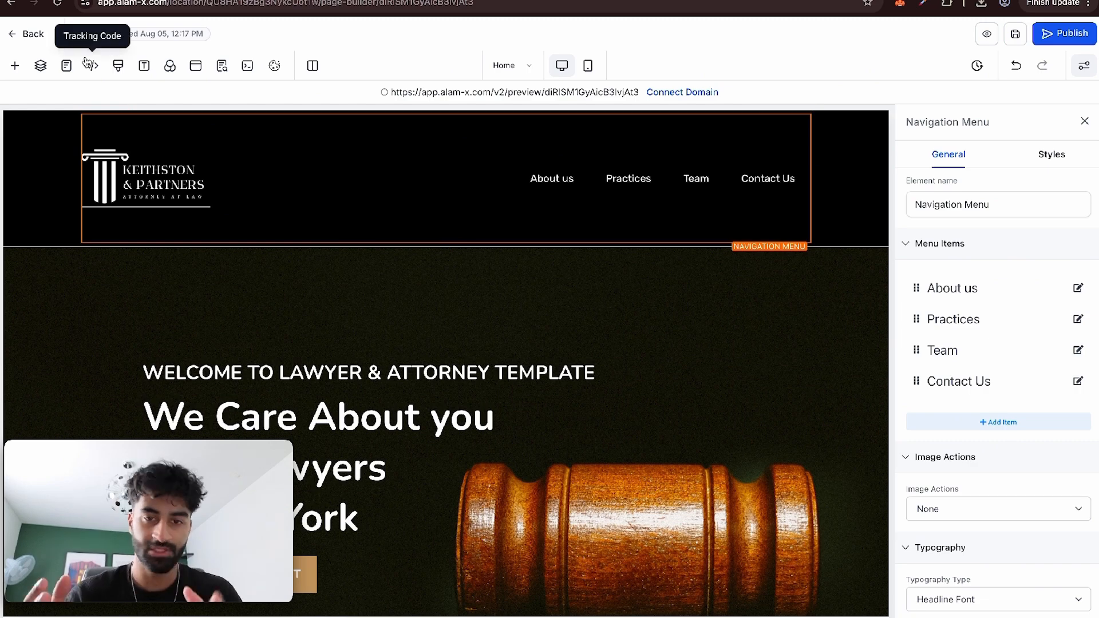
scroll(338, 314, "down", 20)
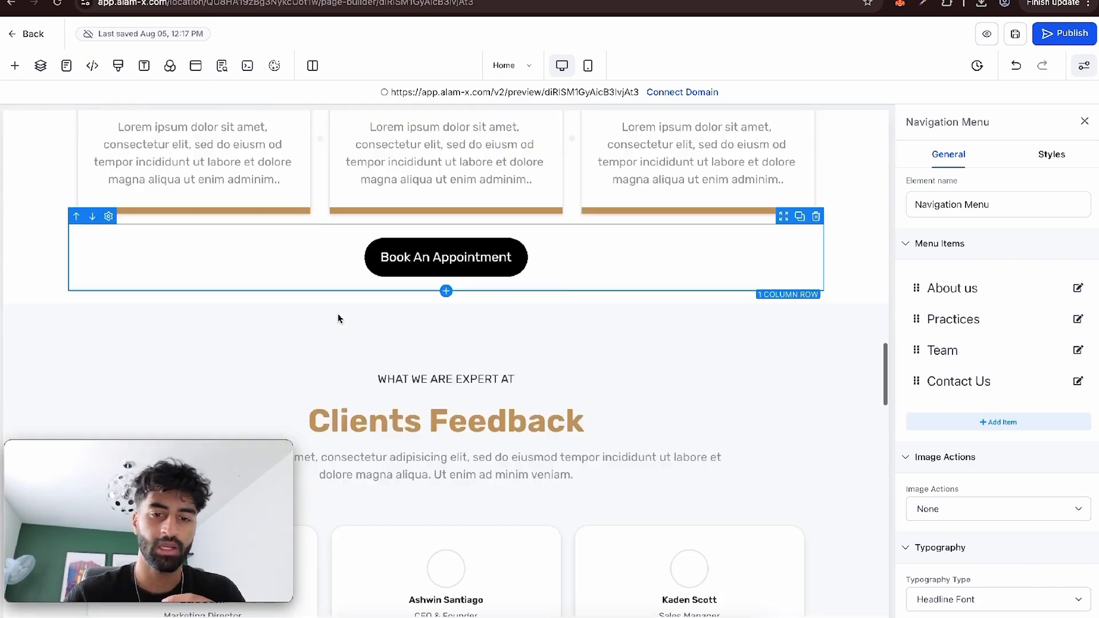
scroll(337, 313, "up", 20)
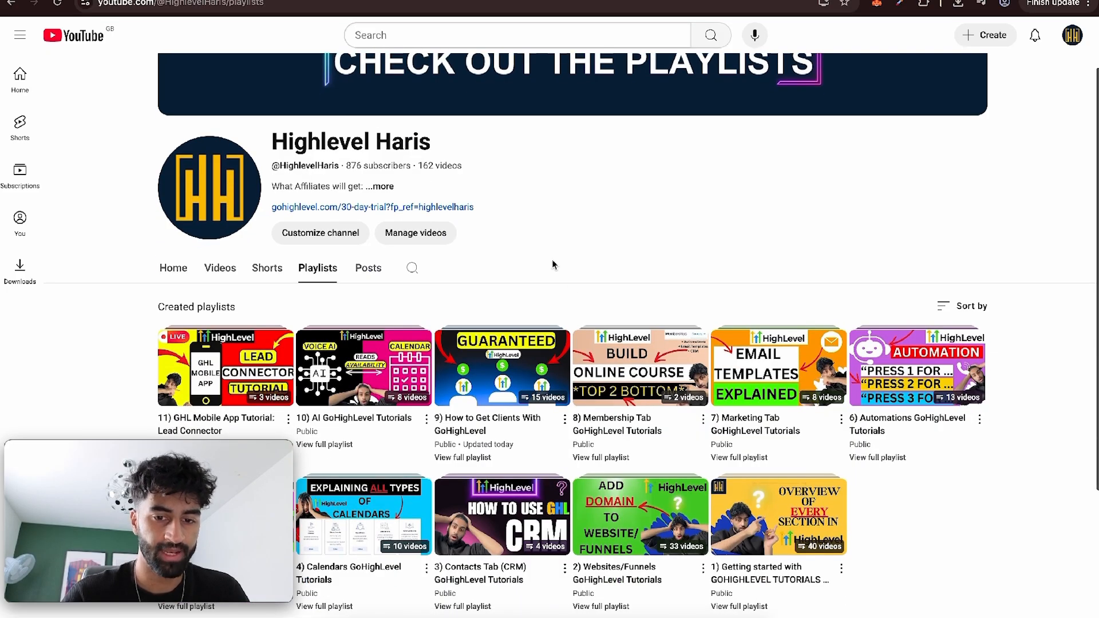
scroll(555, 260, "down", 5)
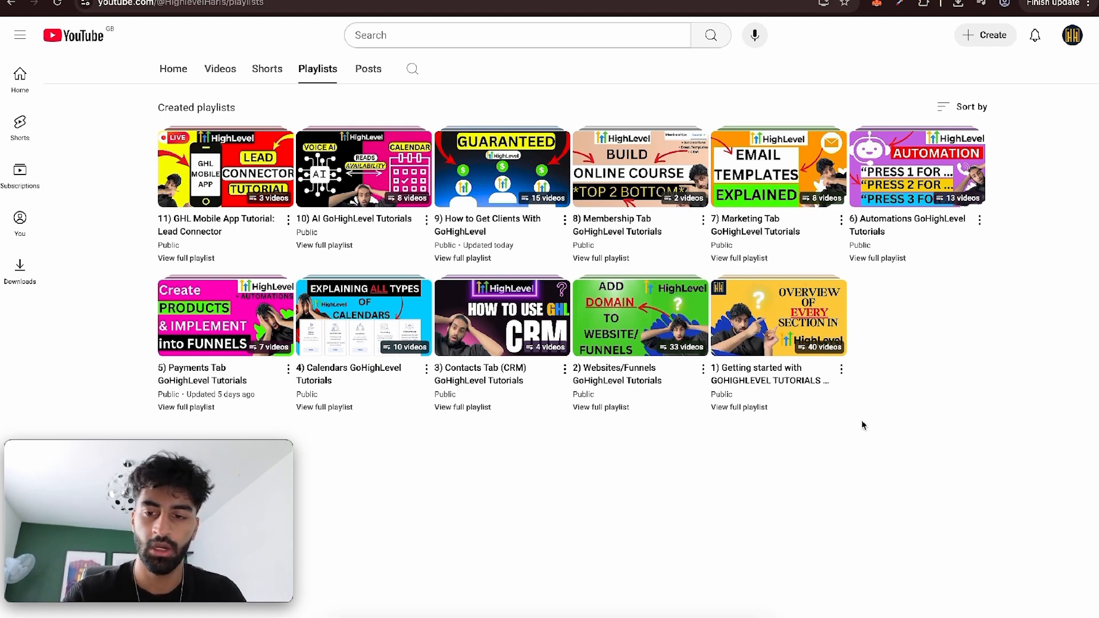
scroll(873, 424, "up", 1)
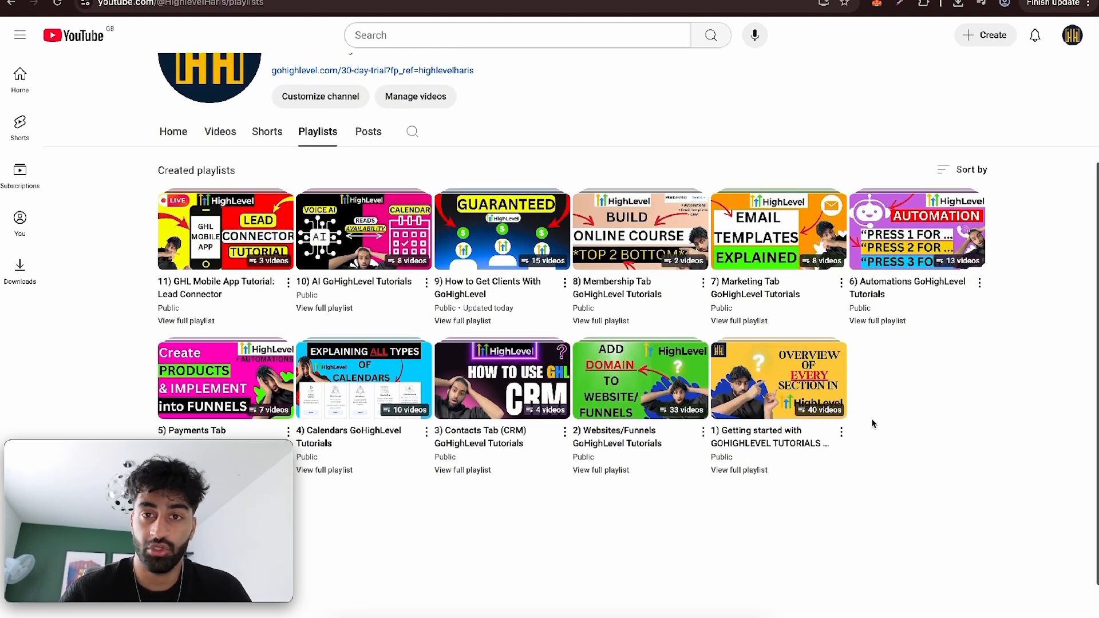
scroll(872, 424, "down", 1)
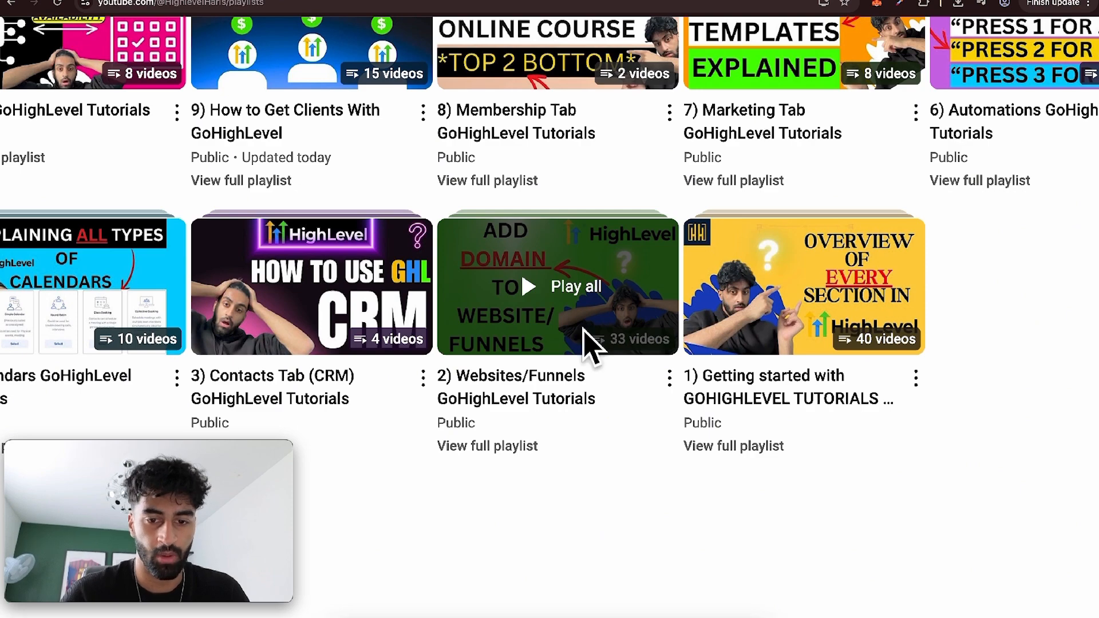
scroll(767, 271, "left", 3)
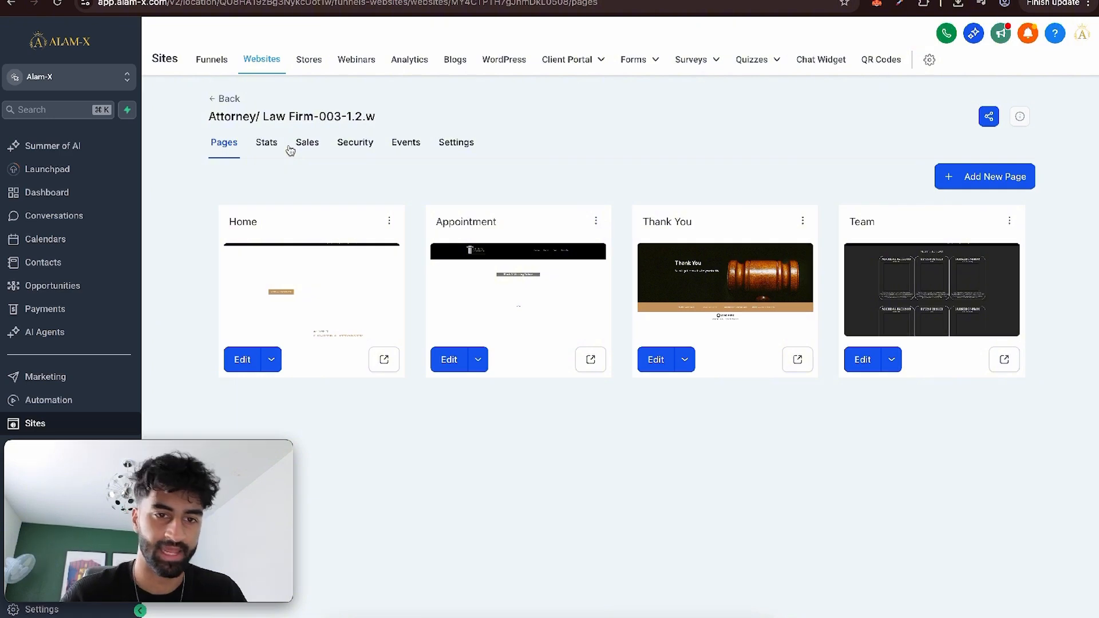
Open the Attorney/ Law Firm website's settings and choose SALON WIDGET as the chat widget.
left_click(452, 142)
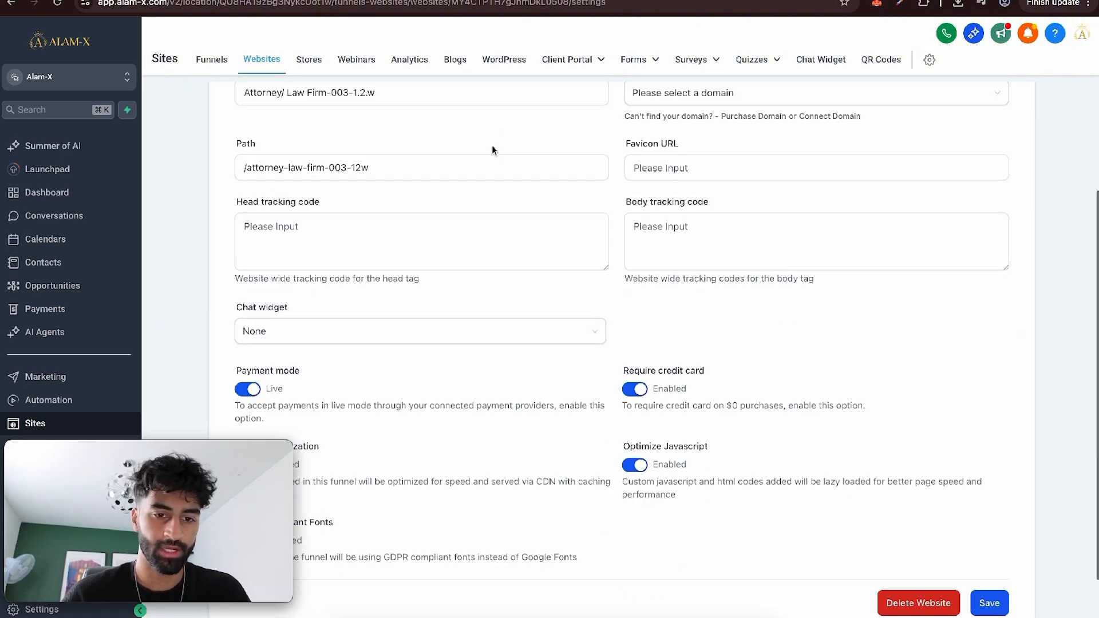
left_click(347, 332)
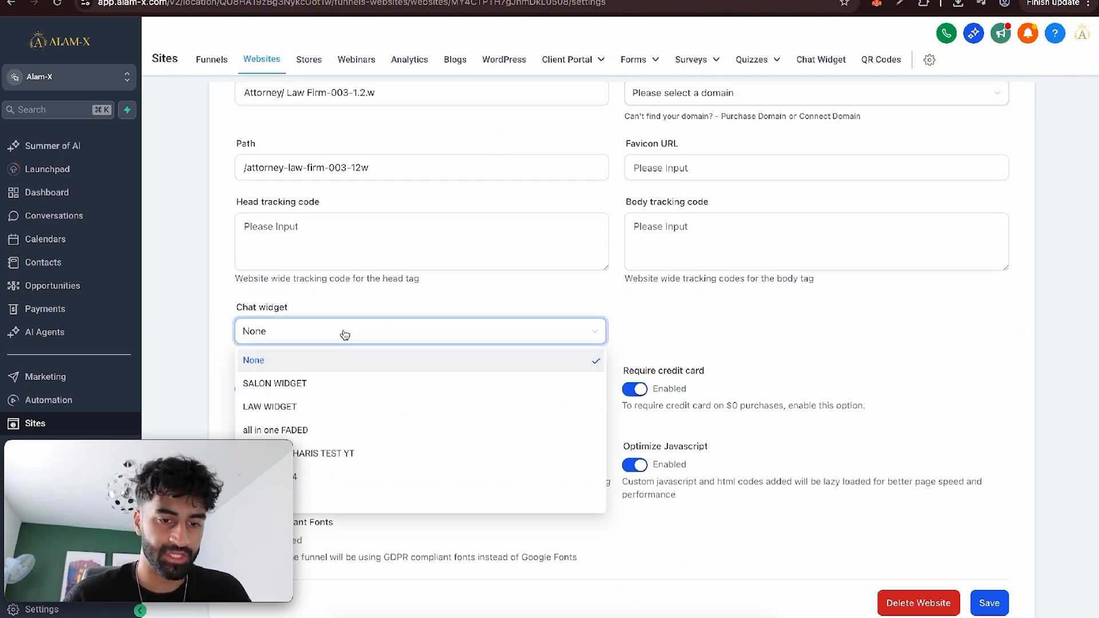
left_click(328, 388)
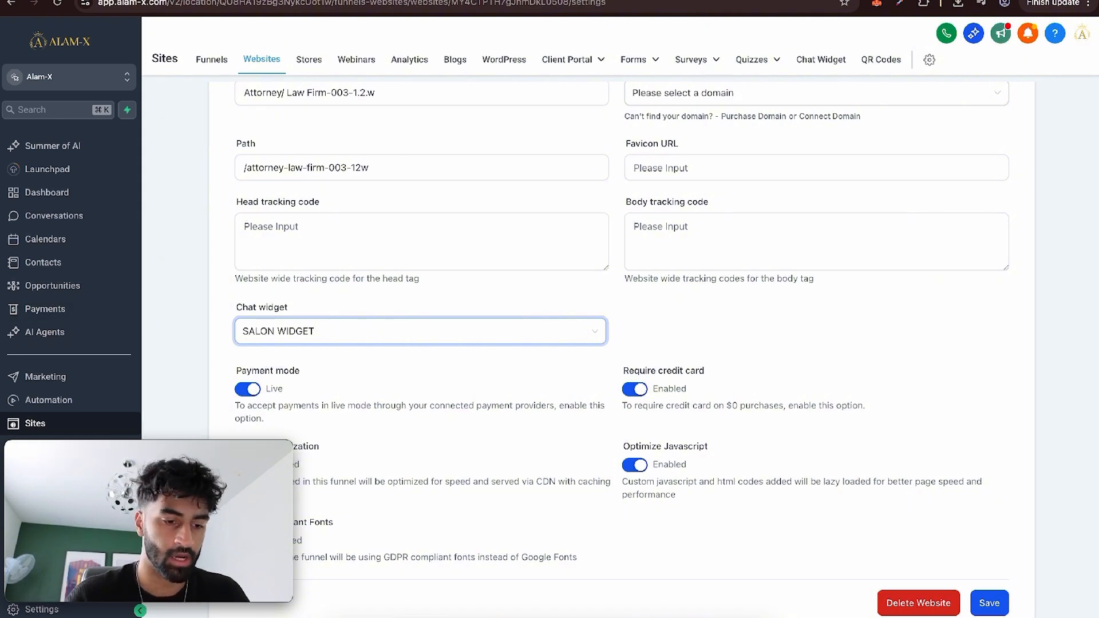
Open the Lush Hair Salon bot in the Conversation AI settings and review its supported communication channels and bot training.
left_click(42, 610)
scroll(35, 400, "down", 2)
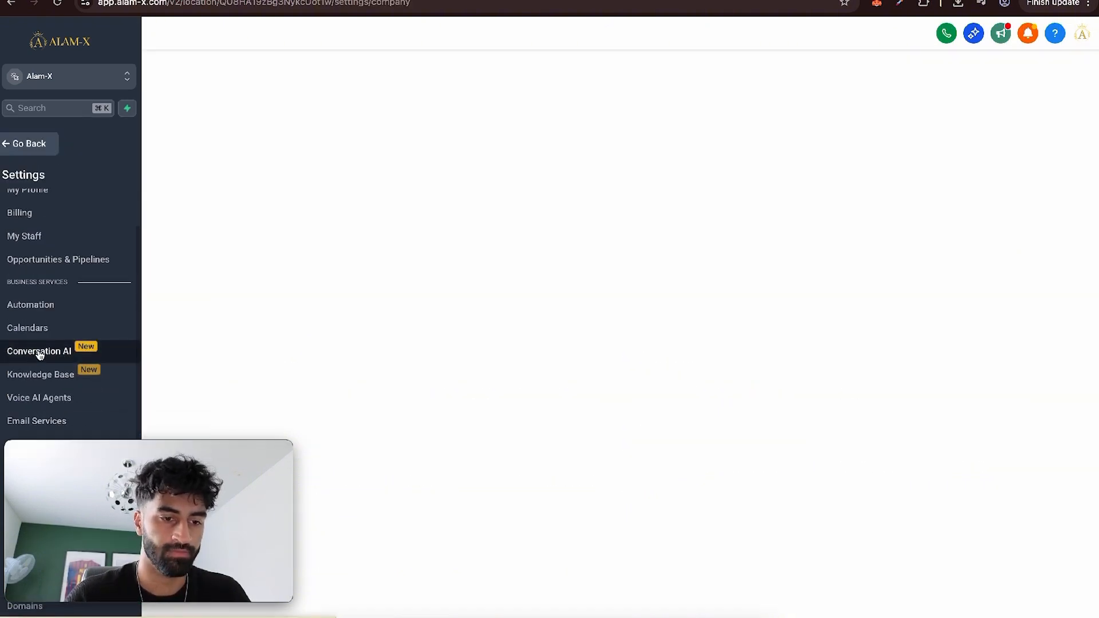
left_click(38, 351)
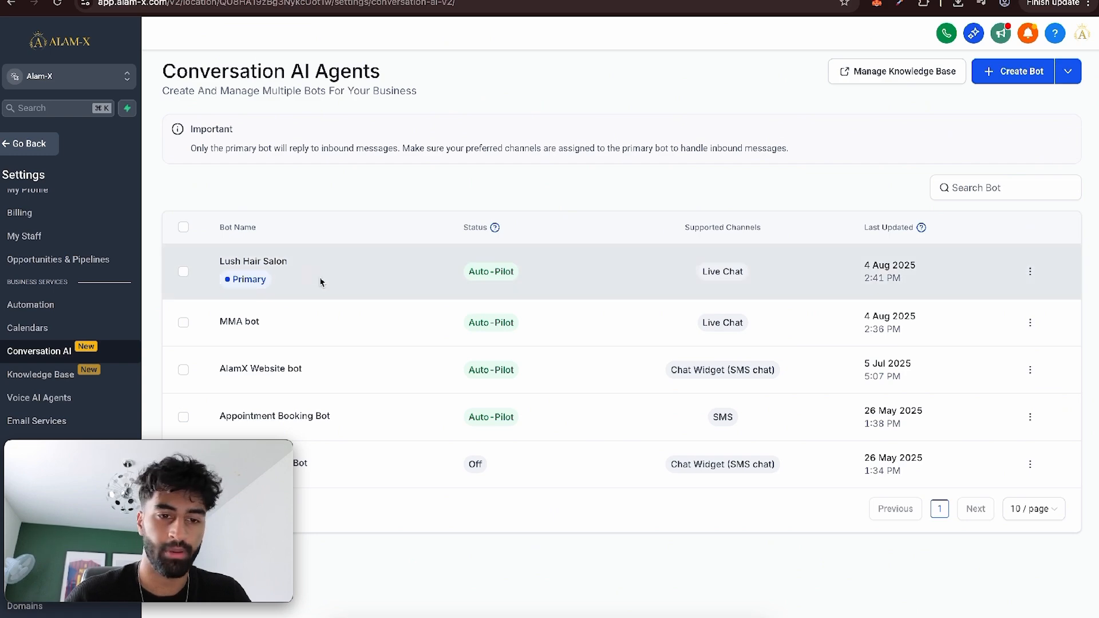
left_click(280, 262)
scroll(409, 372, "down", 1)
left_click(412, 376)
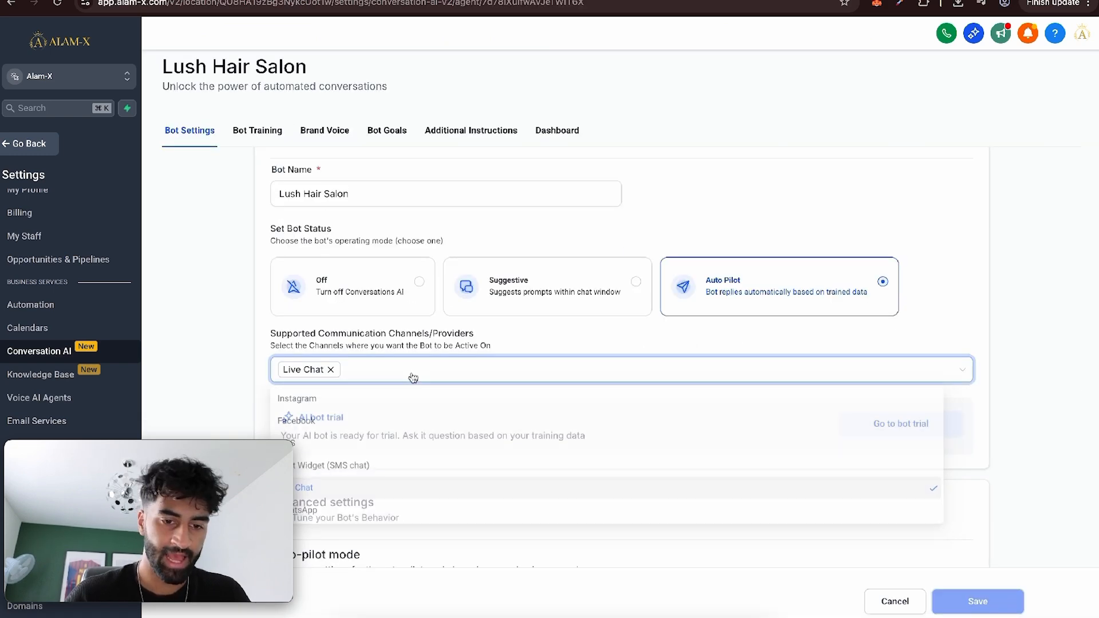
scroll(412, 377, "down", 1)
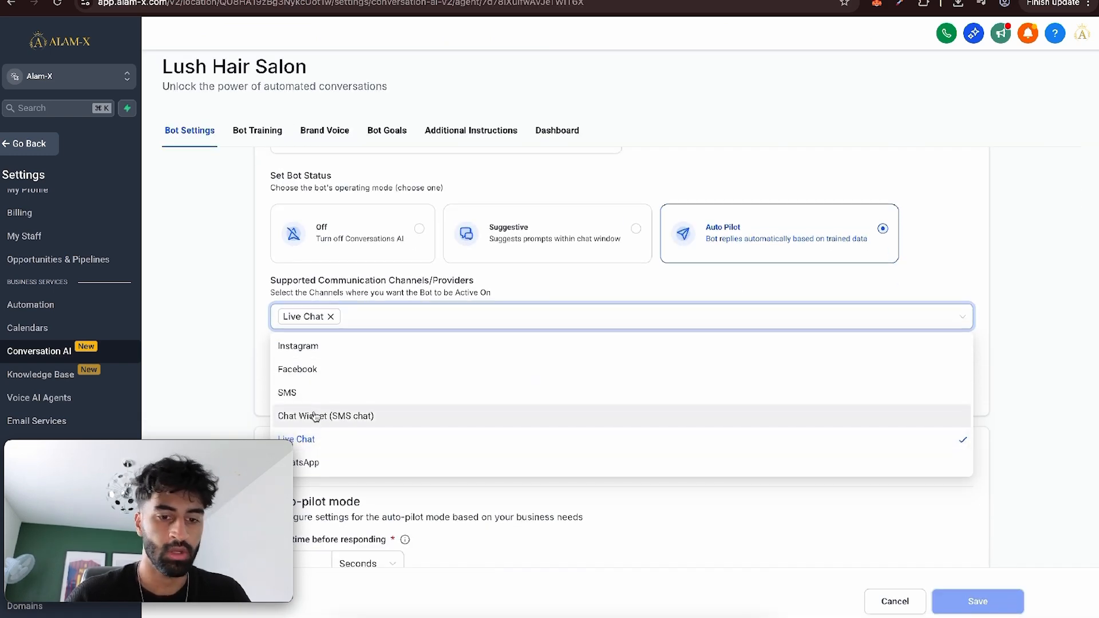
scroll(351, 421, "down", 1)
scroll(350, 421, "up", 1)
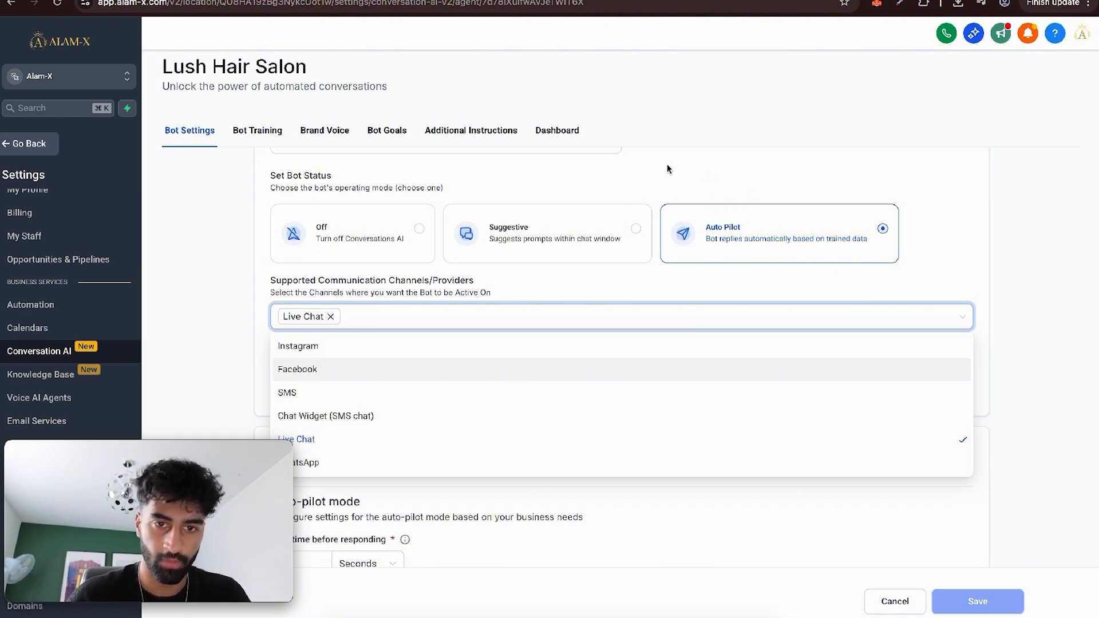
left_click(273, 130)
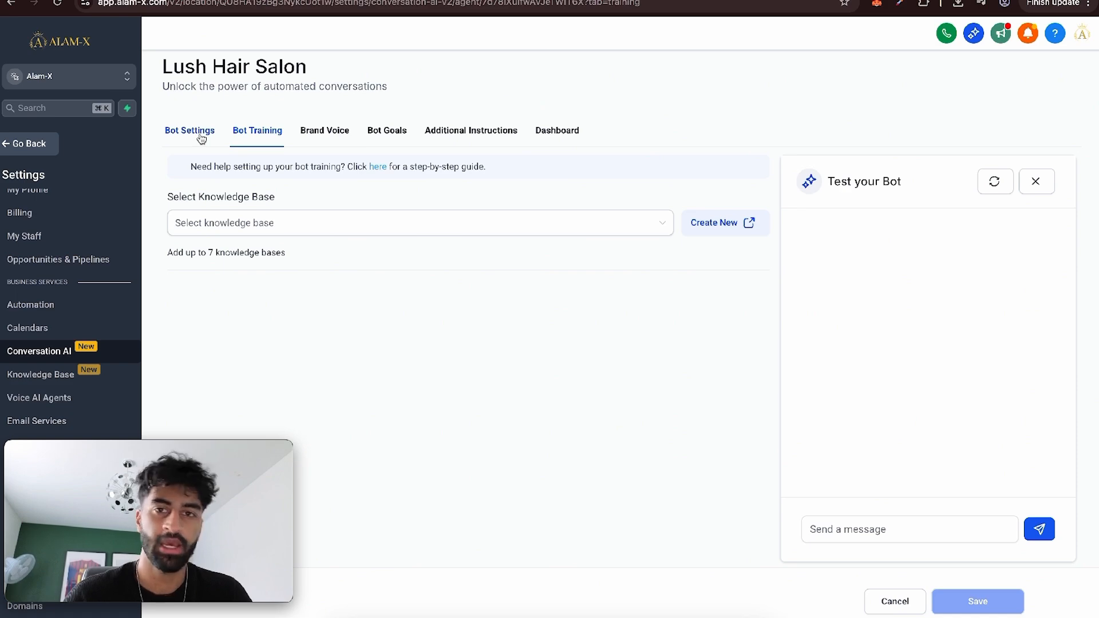
Return to the law firm website's settings and set the chat widget to SALON WIDGET.
left_click(8, 147)
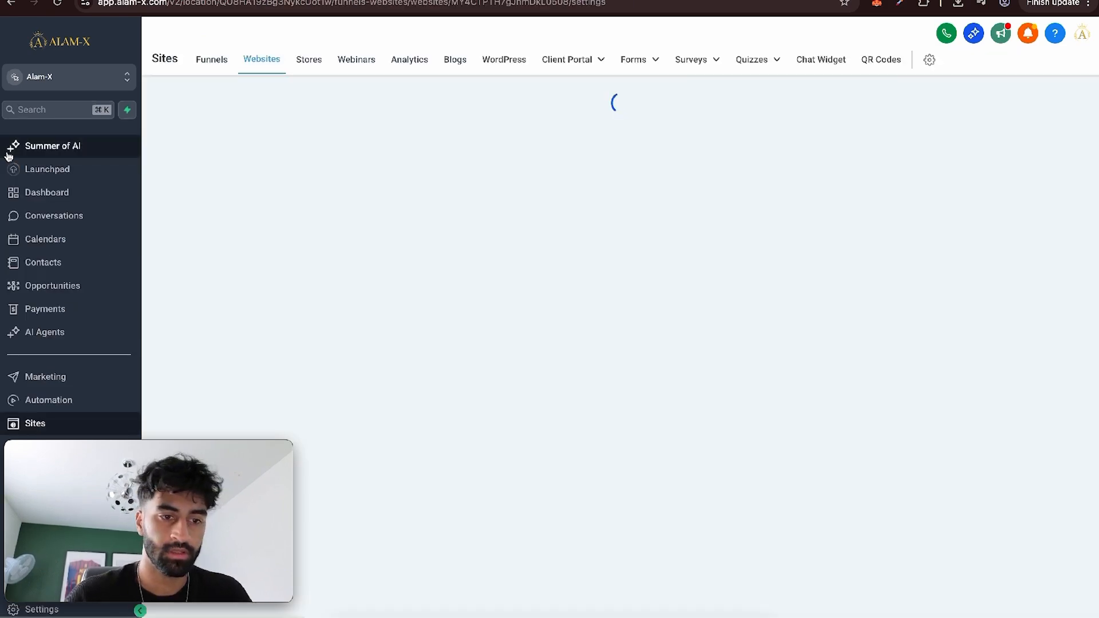
scroll(462, 273, "down", 2)
left_click(380, 373)
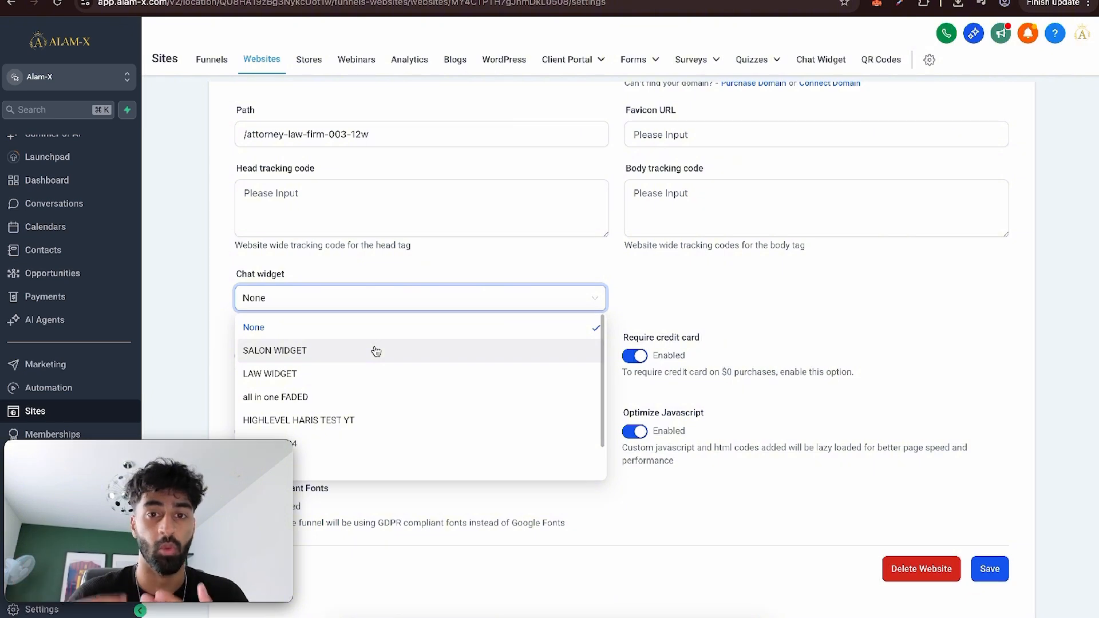
left_click(314, 350)
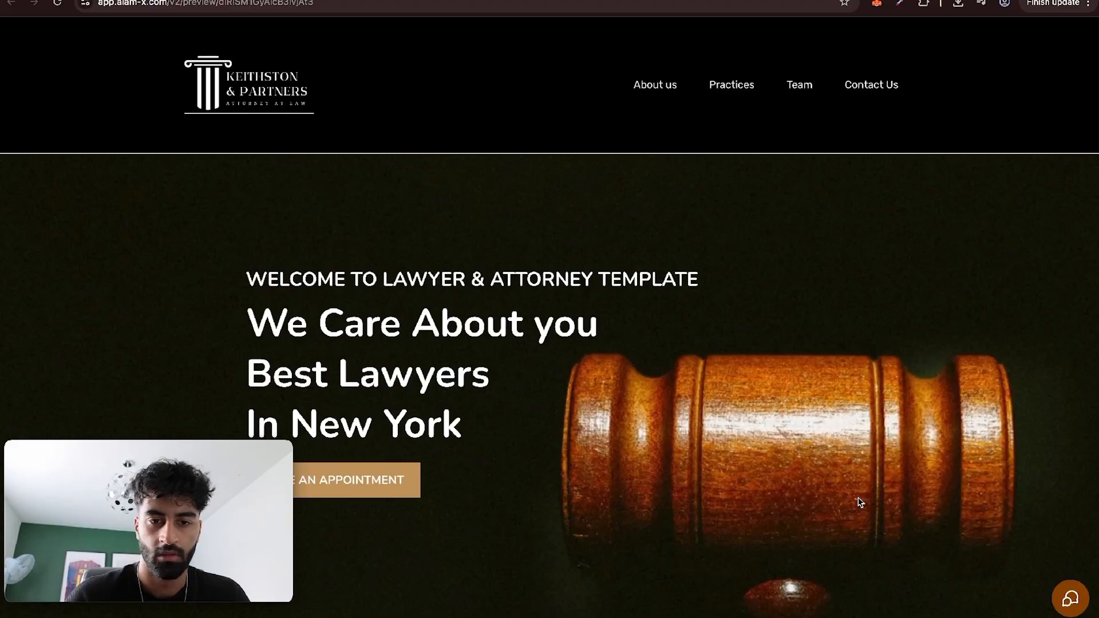
Test the chat widget on the previewed site by sending "hello" via Live Chat and reading the bot's reply.
left_click(1071, 600)
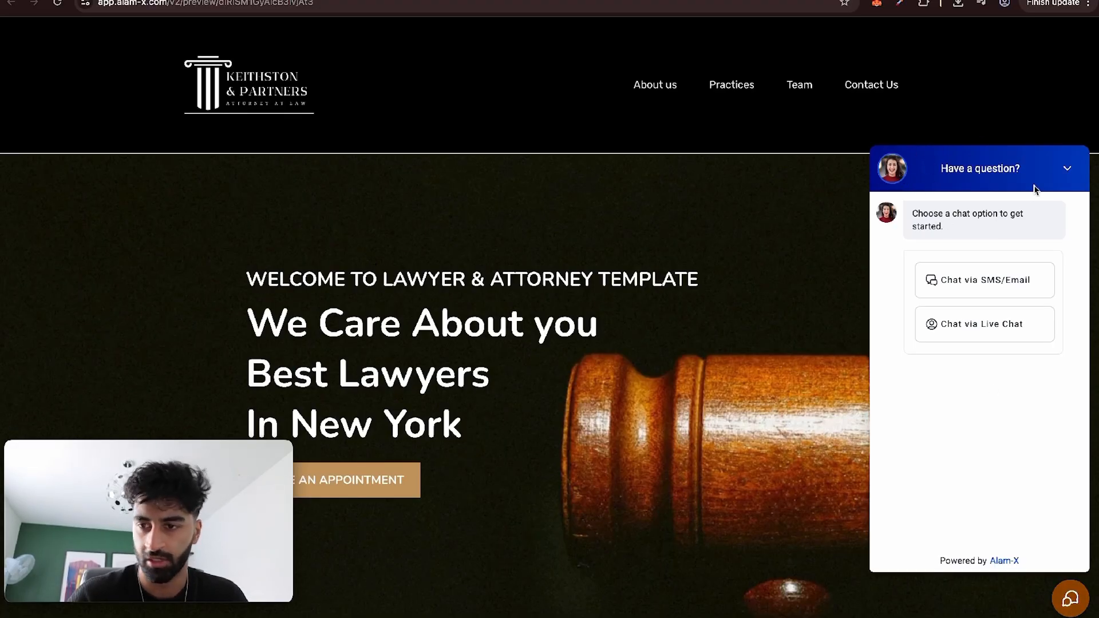
left_click(944, 325)
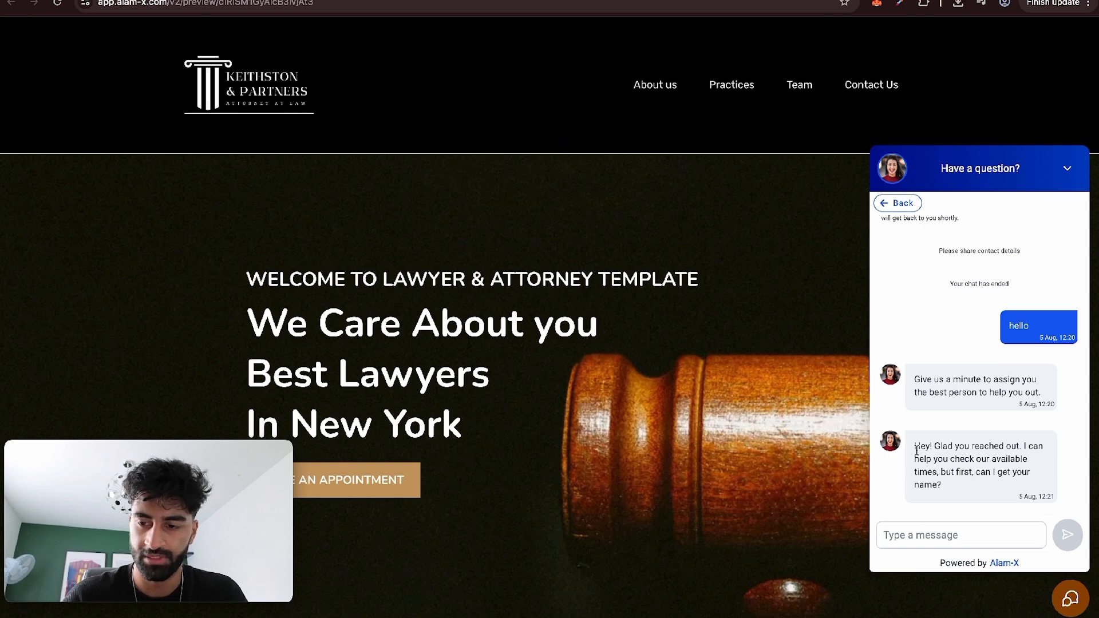
left_click_drag(915, 446, 962, 487)
left_click(962, 490)
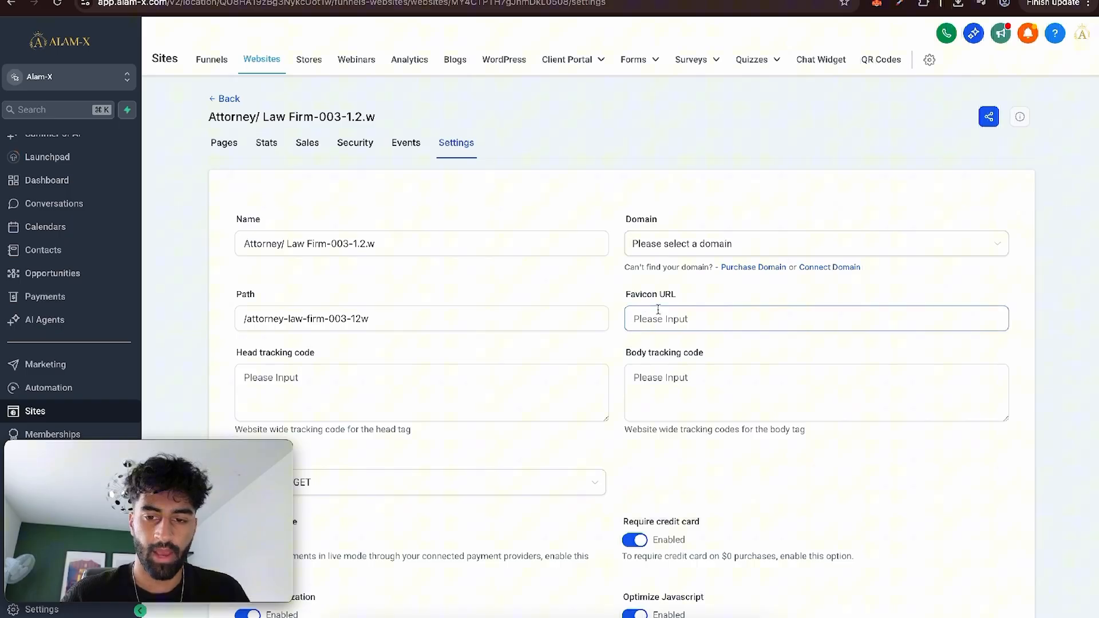
Open the Home page for editing and swap the lawyer photo for the black Keithston & Partners logo from Media Storage.
left_click(658, 312)
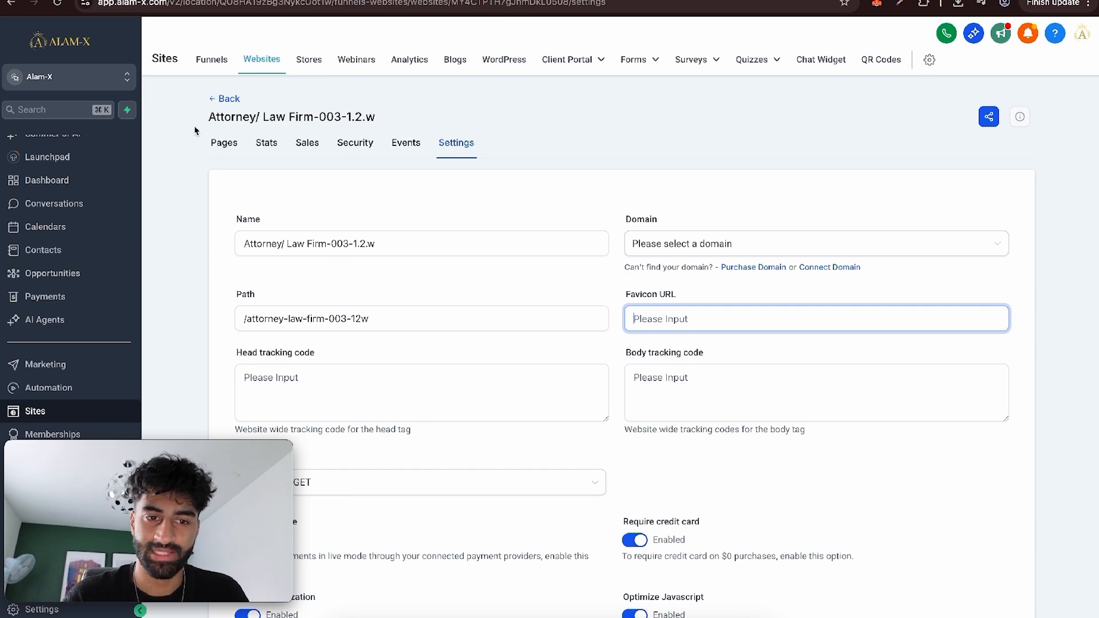
left_click(221, 143)
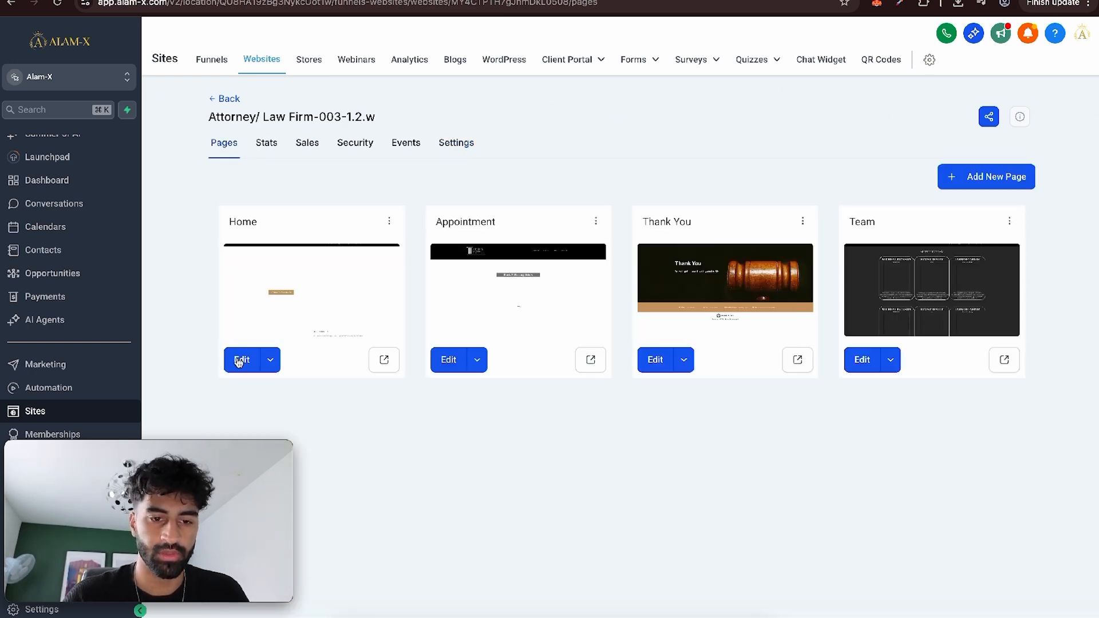
left_click(239, 361)
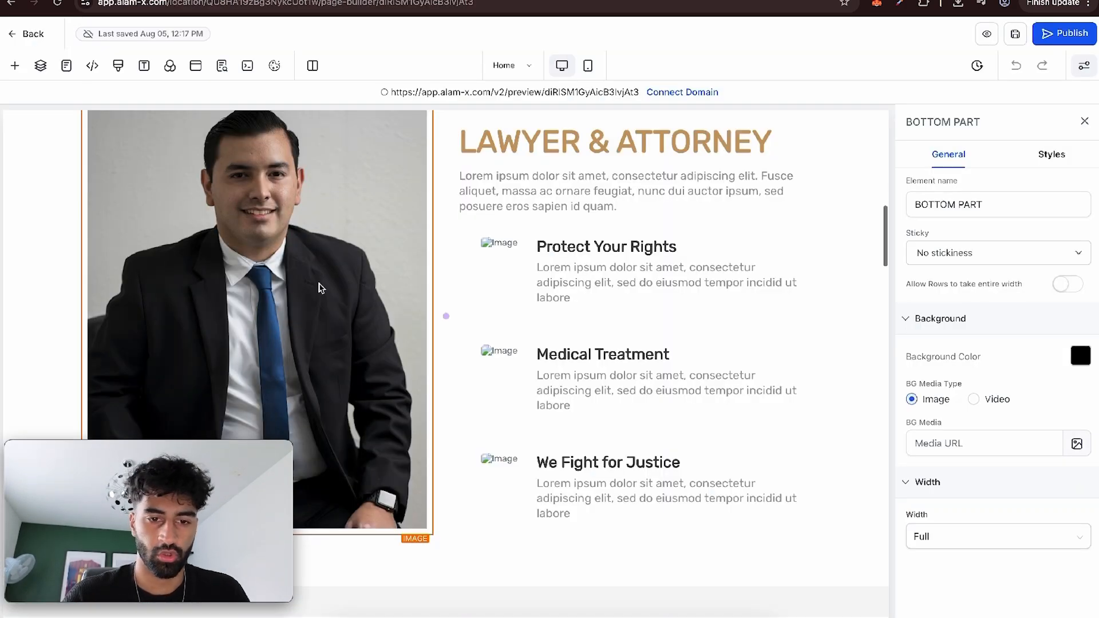
left_click(1070, 386)
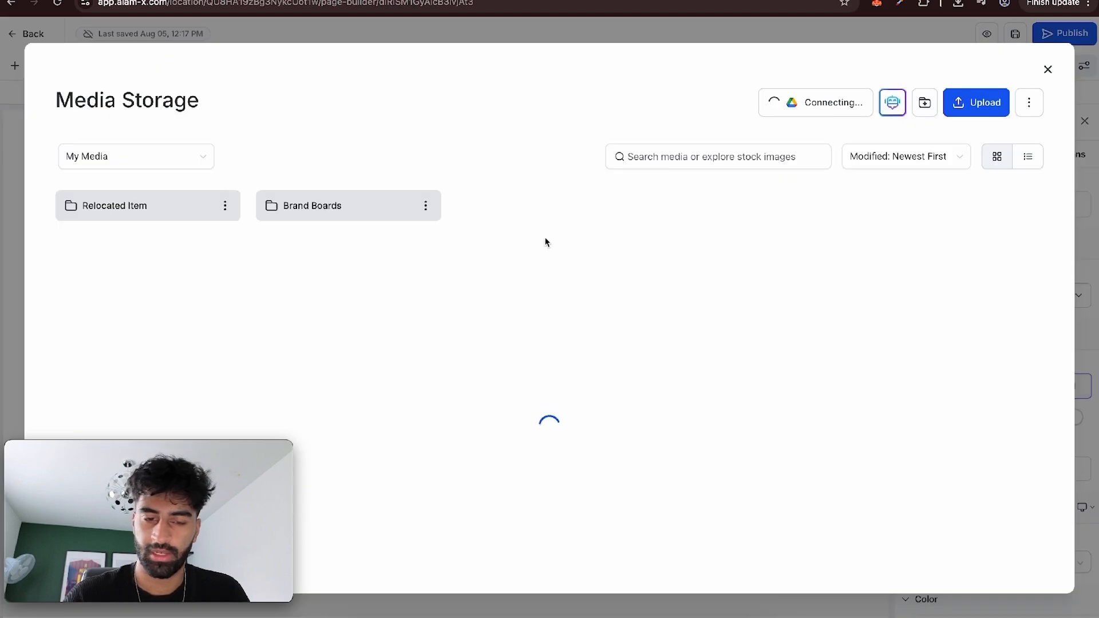
scroll(320, 349, "down", 4)
scroll(332, 338, "up", 4)
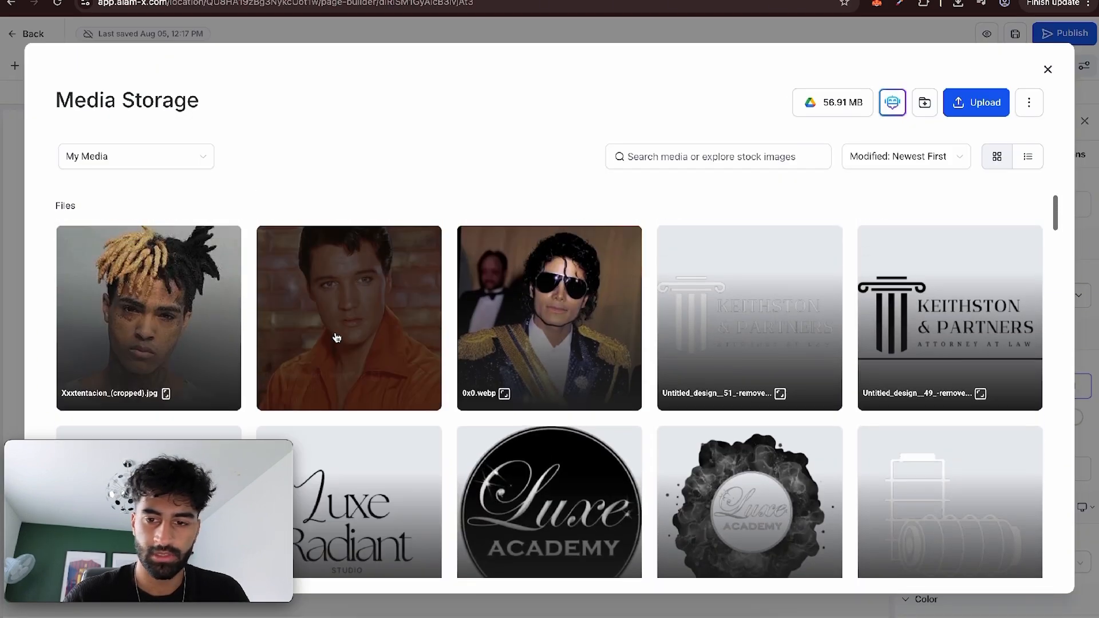
left_click(921, 268)
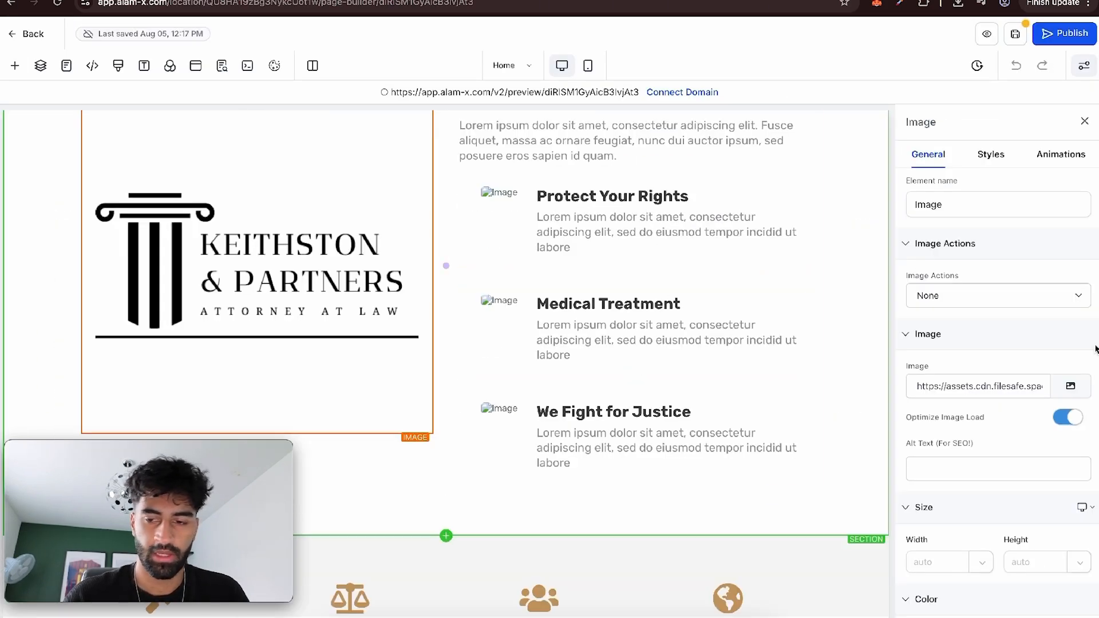
Copy the logo's image URL, leave the Home page without saving, and enter it as the website's Favicon URL.
triple_click(963, 388)
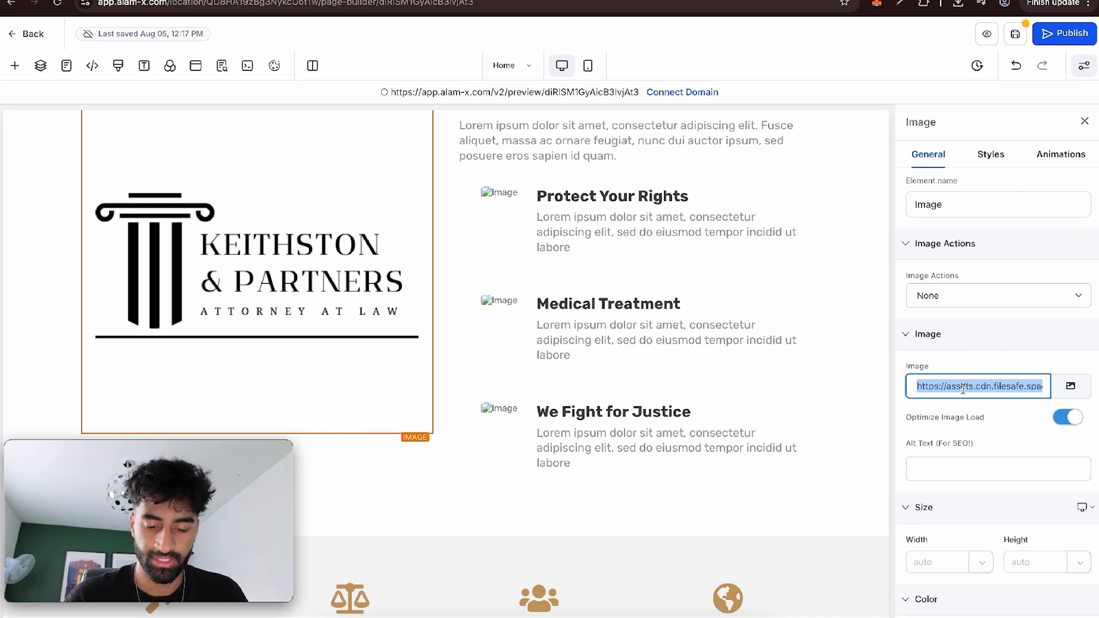
left_click(33, 36)
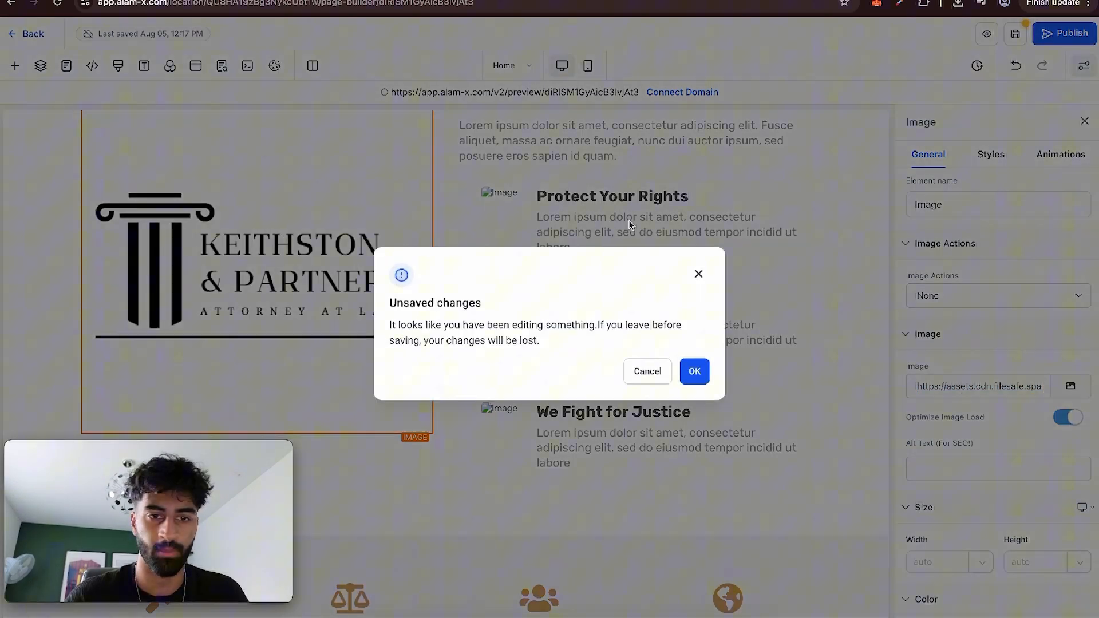
left_click(689, 368)
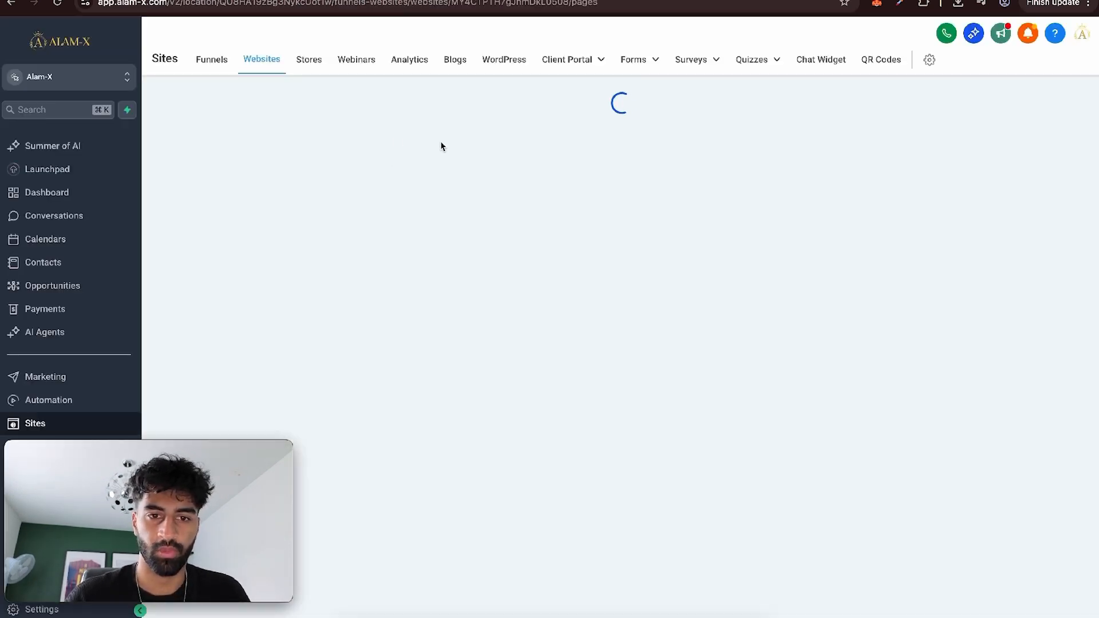
left_click(459, 150)
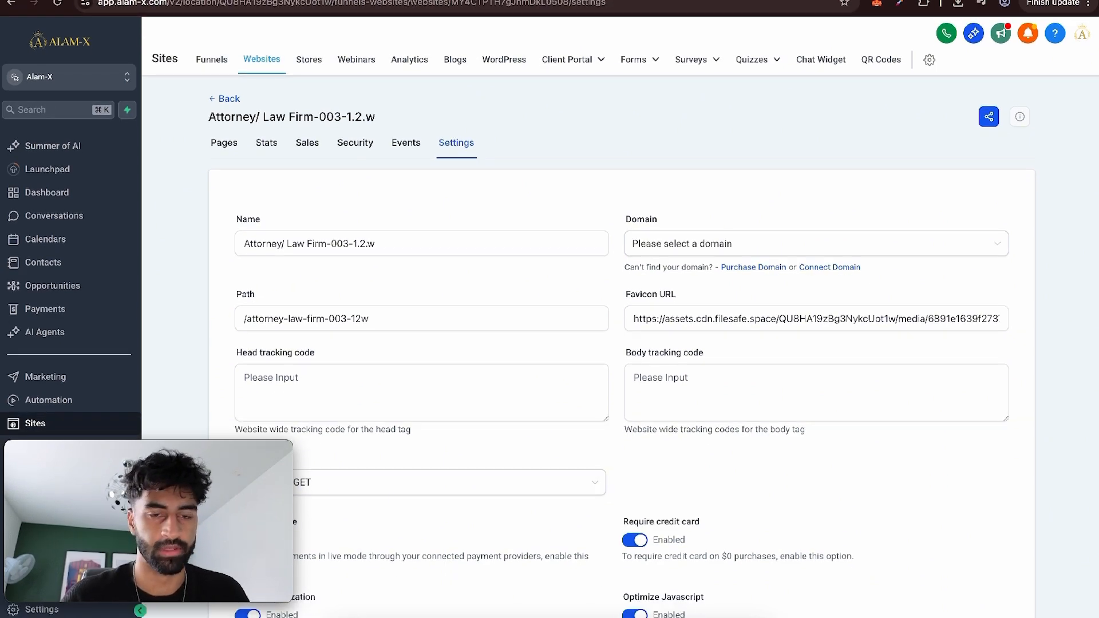
scroll(738, 295, "down", 4)
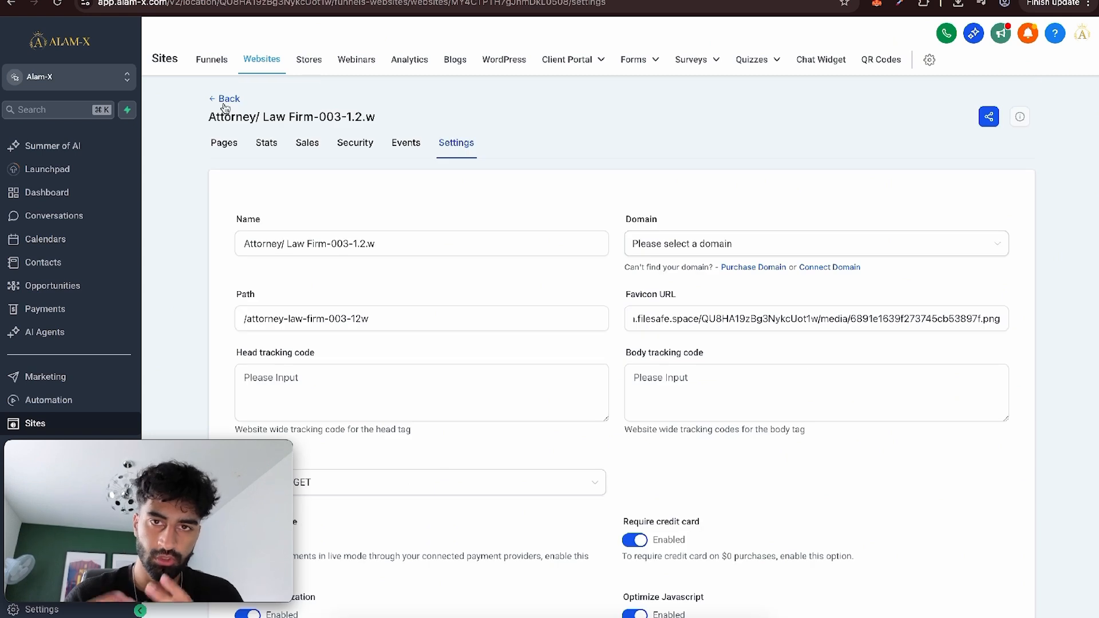
Open the law firm website's Home page for editing and paste the copied code into its Custom CSS.
left_click(225, 107)
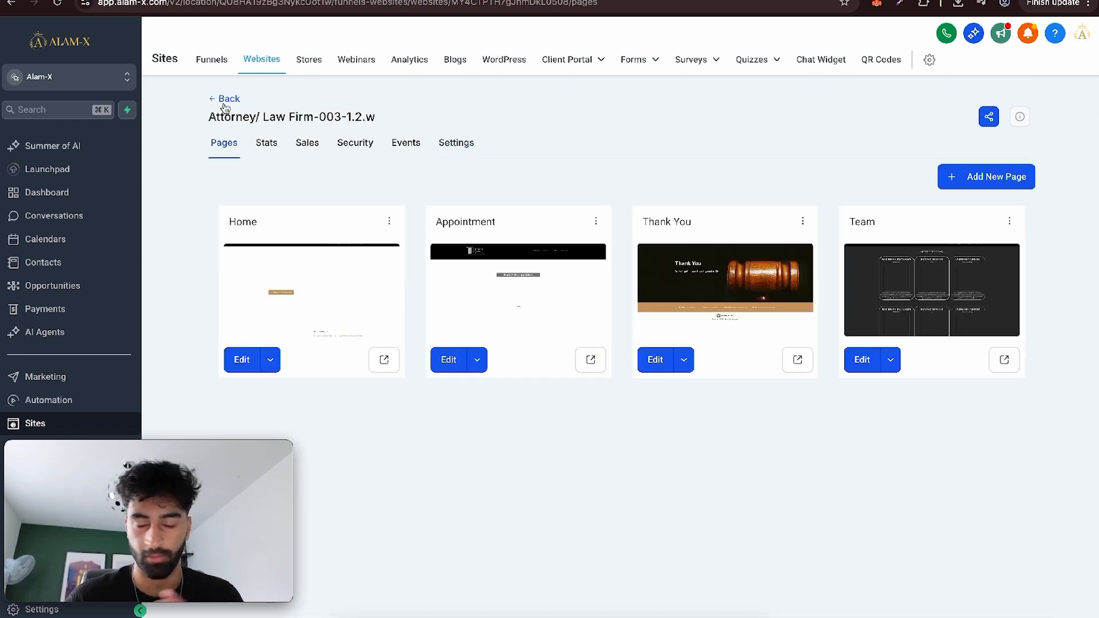
left_click(242, 362)
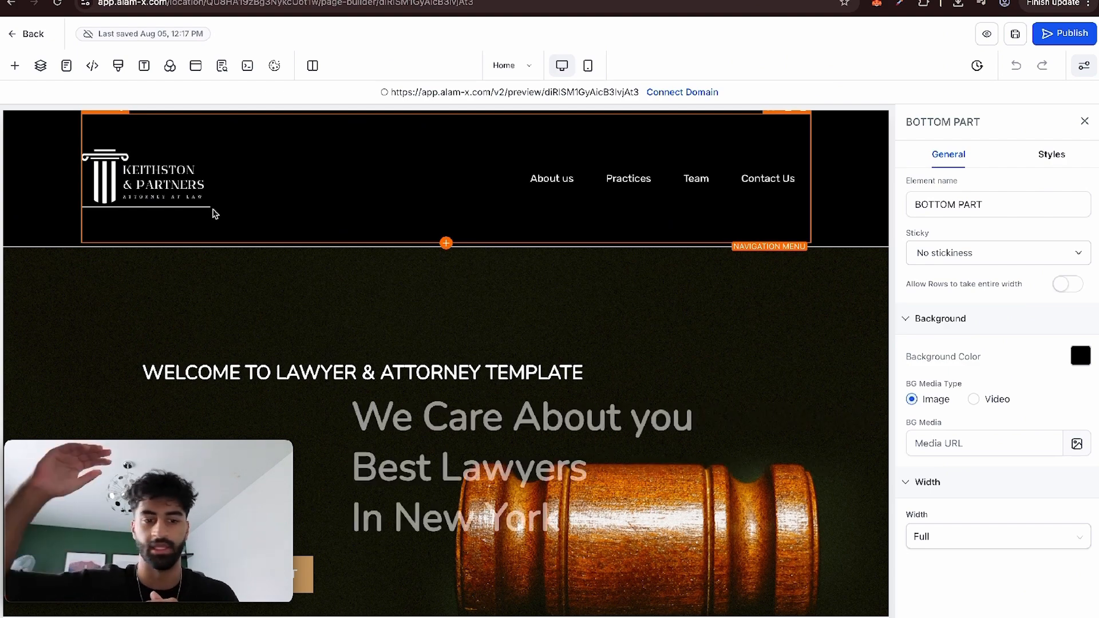
left_click(118, 65)
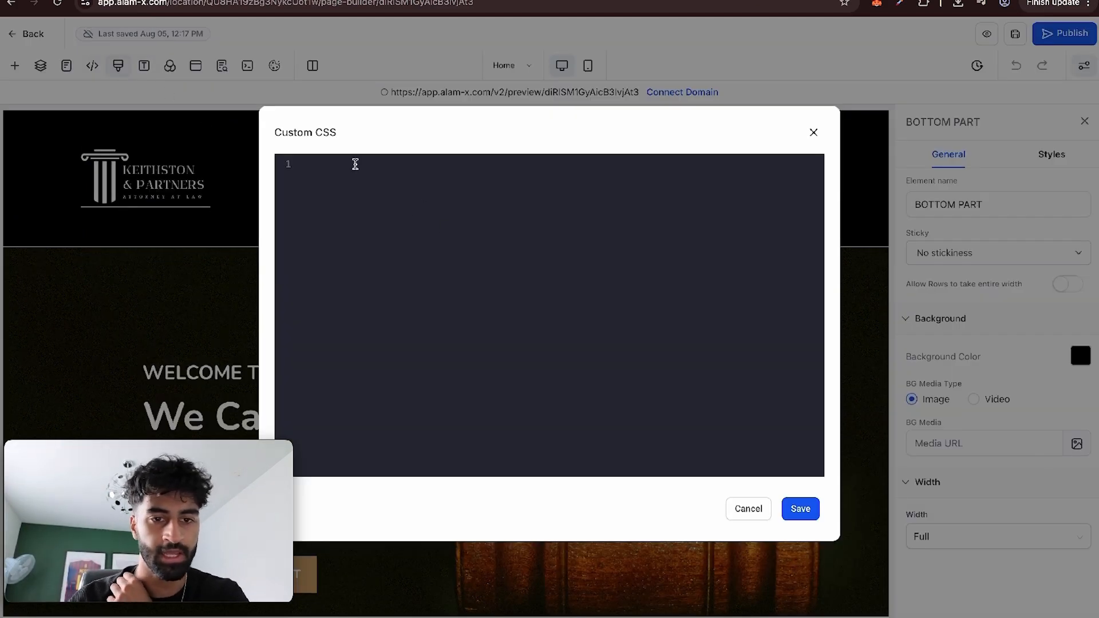
type("https://assets.cdn.filesafe.space/QU8HA19zBg3NykcUot1w/media/6891e1639f273745cb53897f.png")
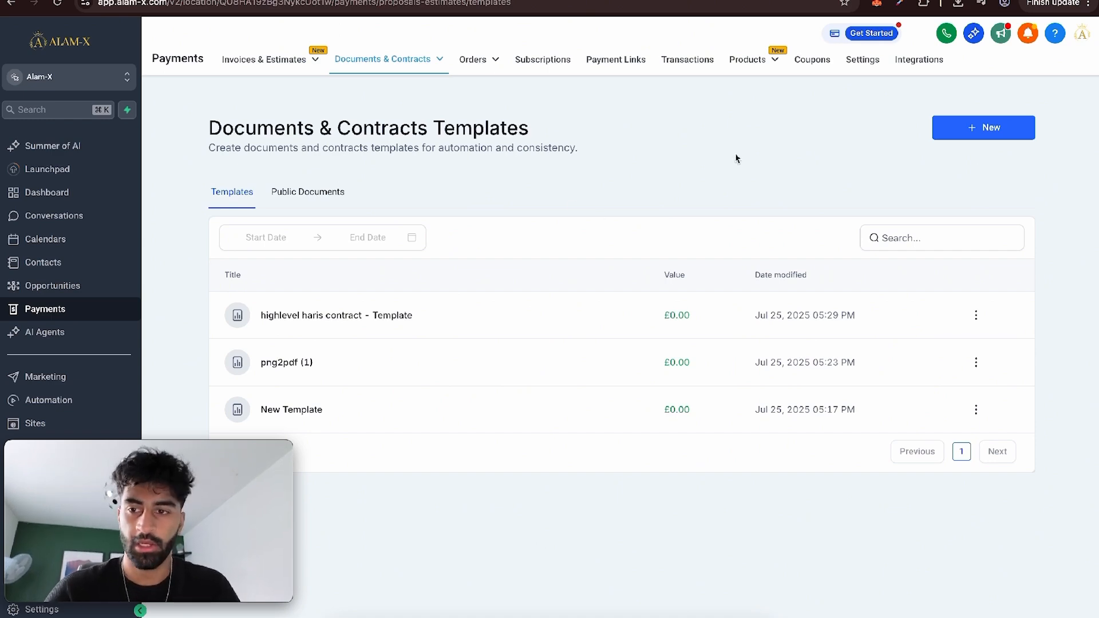
In the Documents & Contracts templates, create a template from the existing Event Planner Contract PDF and review its content.
left_click(947, 135)
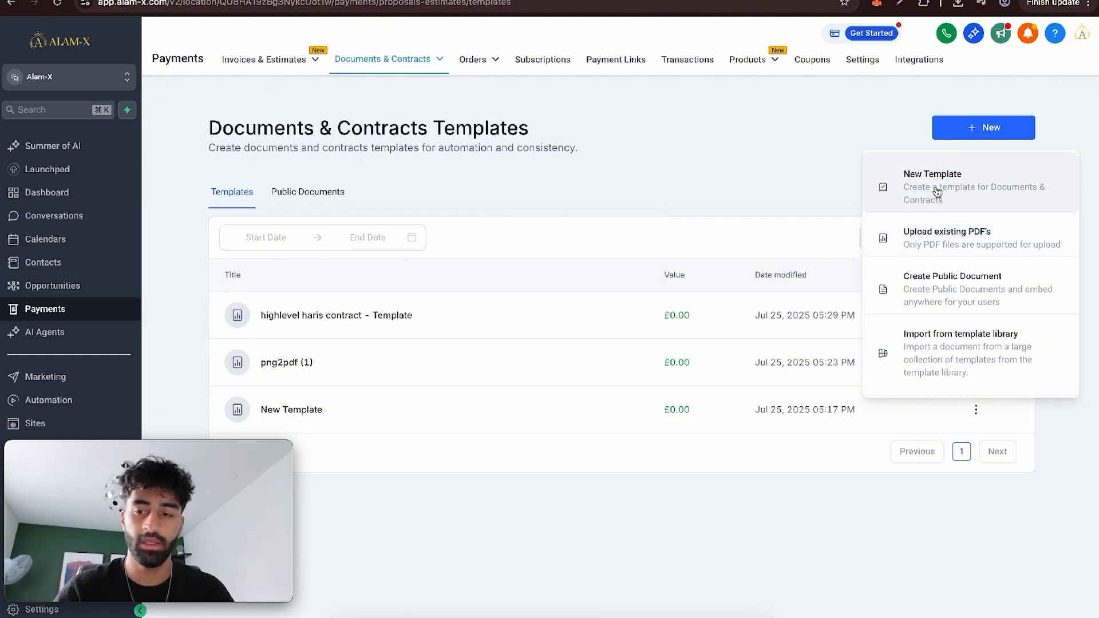
left_click(945, 237)
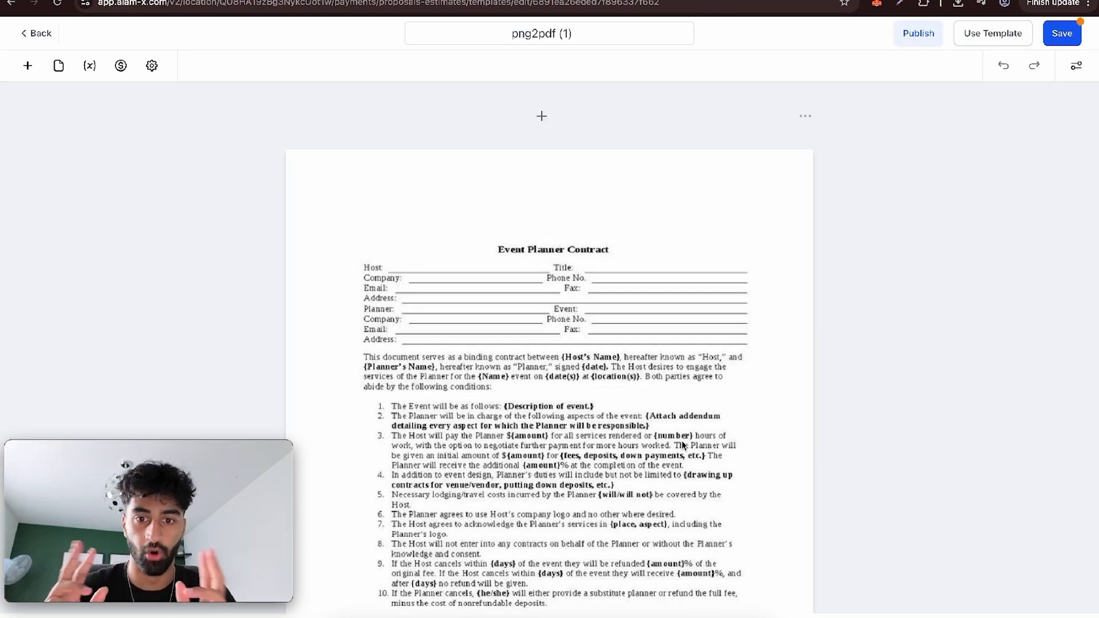
scroll(609, 239, "down", 3)
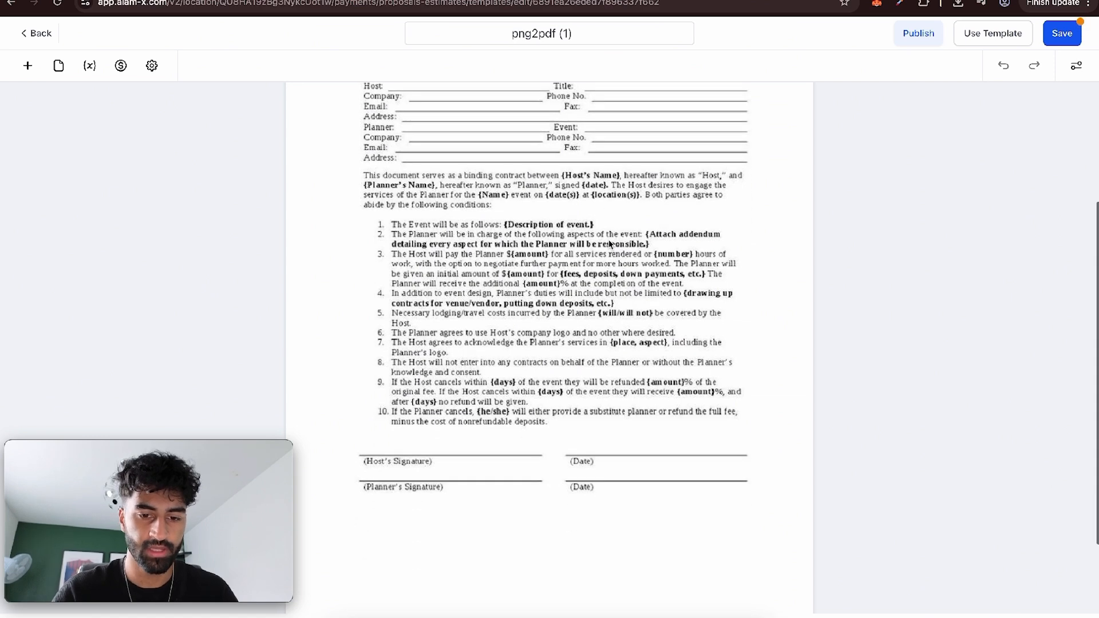
scroll(388, 502, "up", 1)
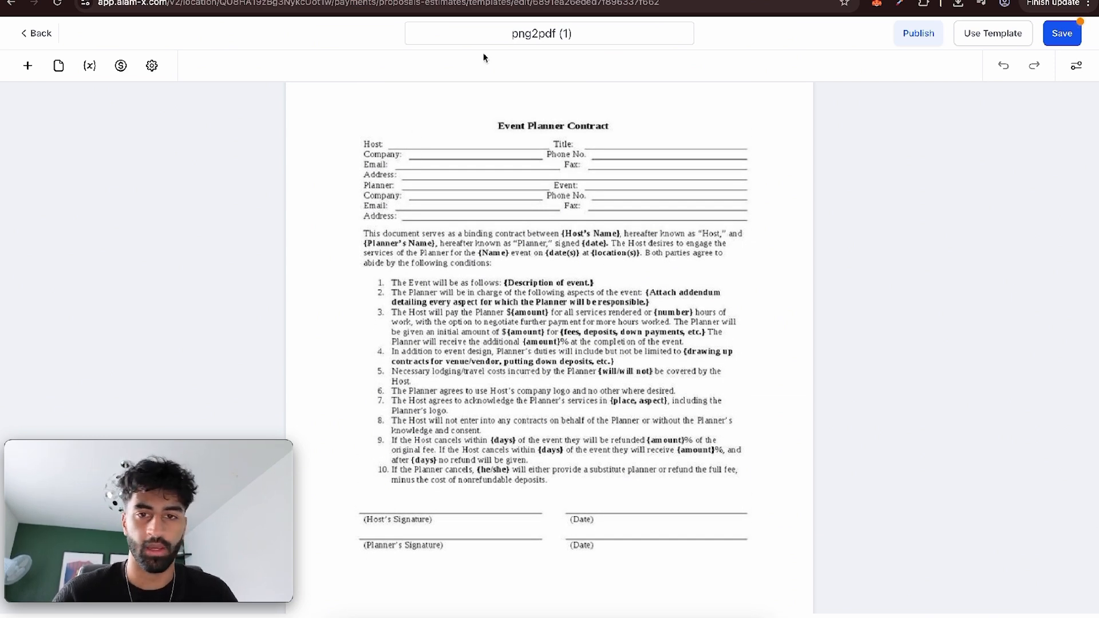
Rename the contract template as LAW FIRM and save it.
double_click(523, 33)
type("LAW FIRM")
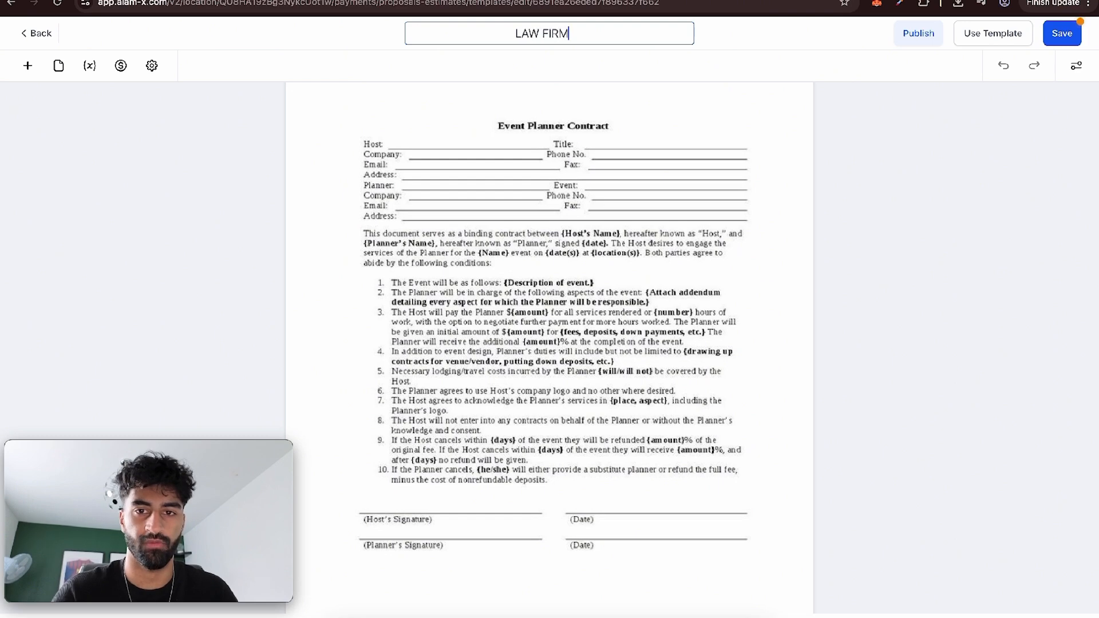
left_click(833, 289)
left_click(1058, 32)
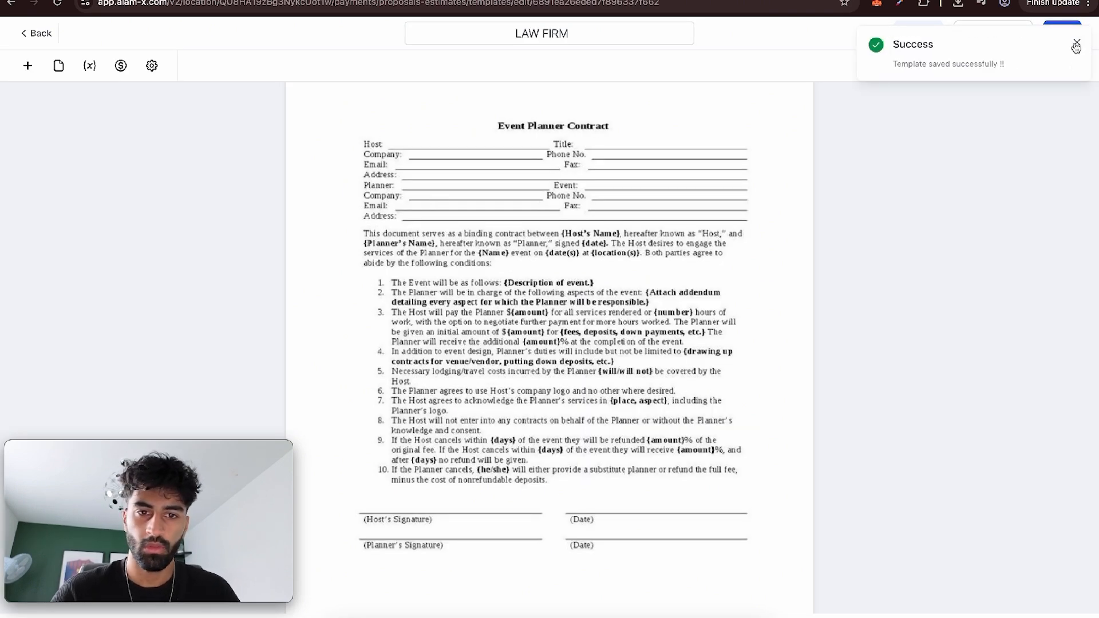
left_click(1076, 46)
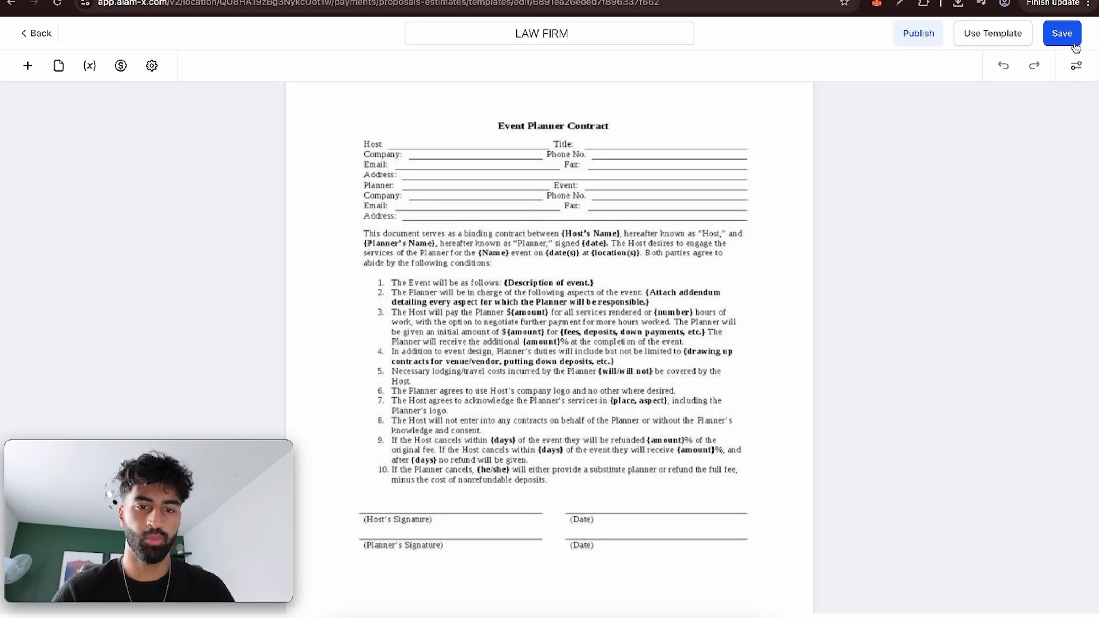
Try out a text block above the contract title with the heading "jnfnjnvfdln", and delete the block.
left_click(28, 65)
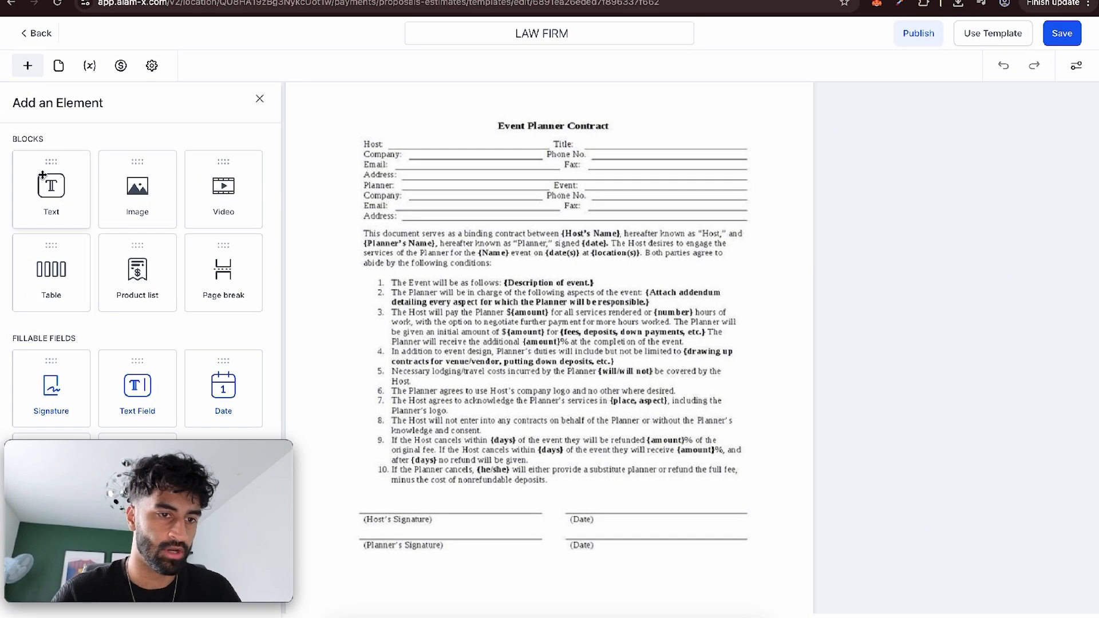
left_click_drag(51, 189, 452, 551)
scroll(456, 289, "up", 2)
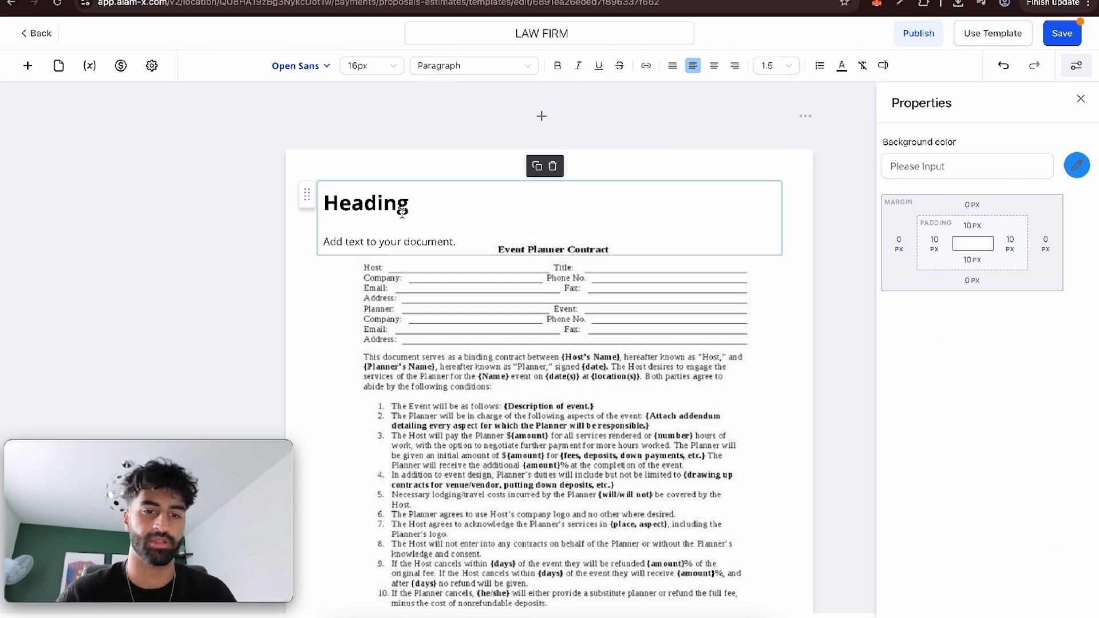
double_click(403, 212)
type("jnfnjnvfdln")
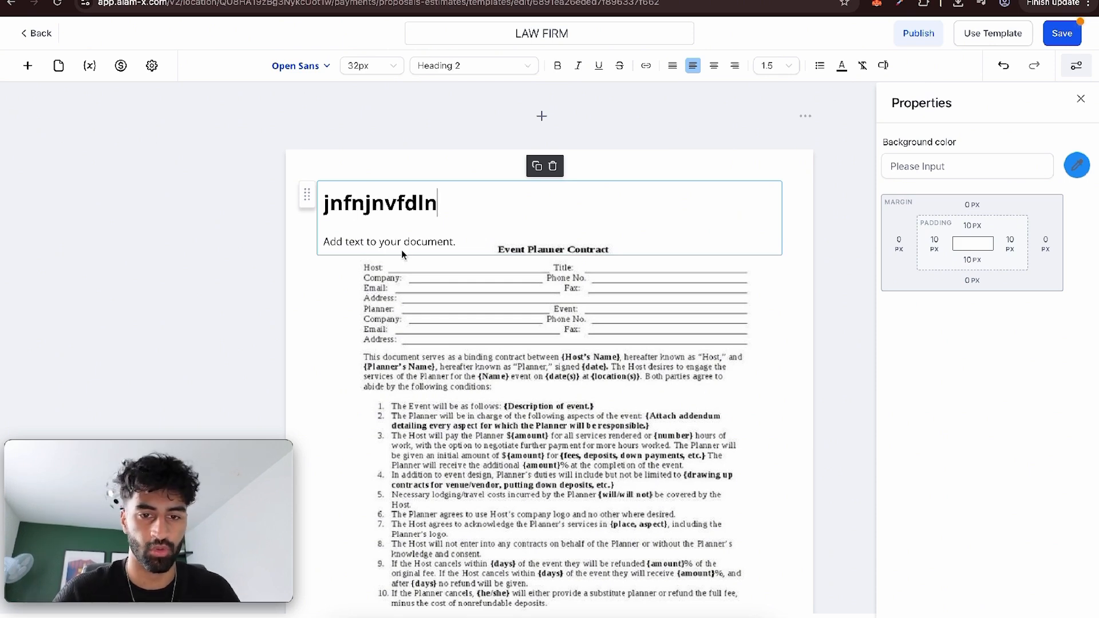
triple_click(402, 242)
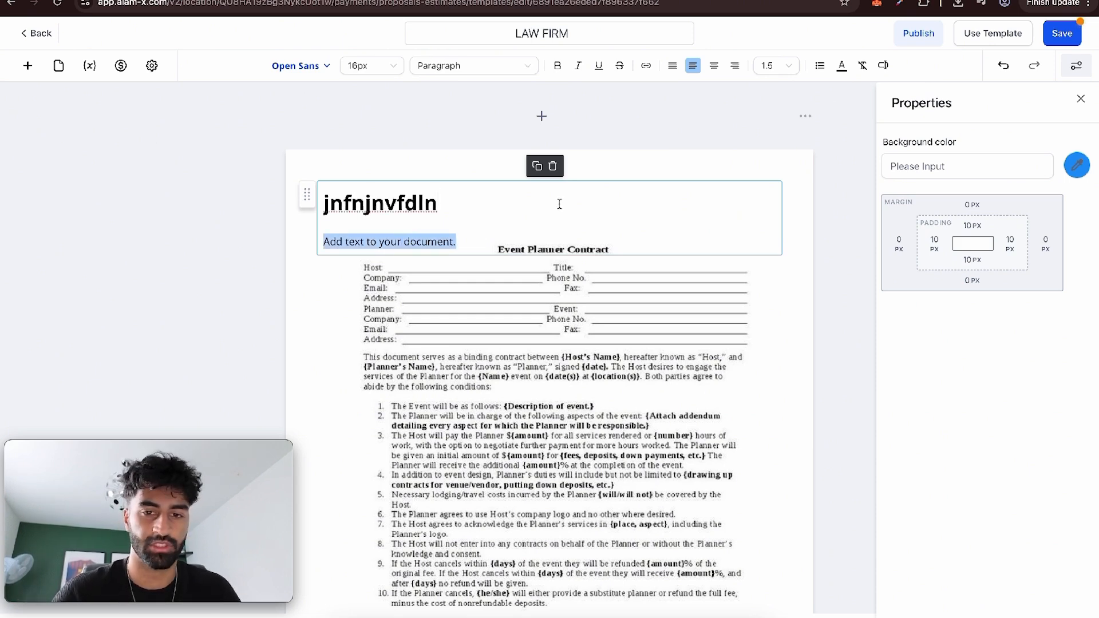
left_click(553, 166)
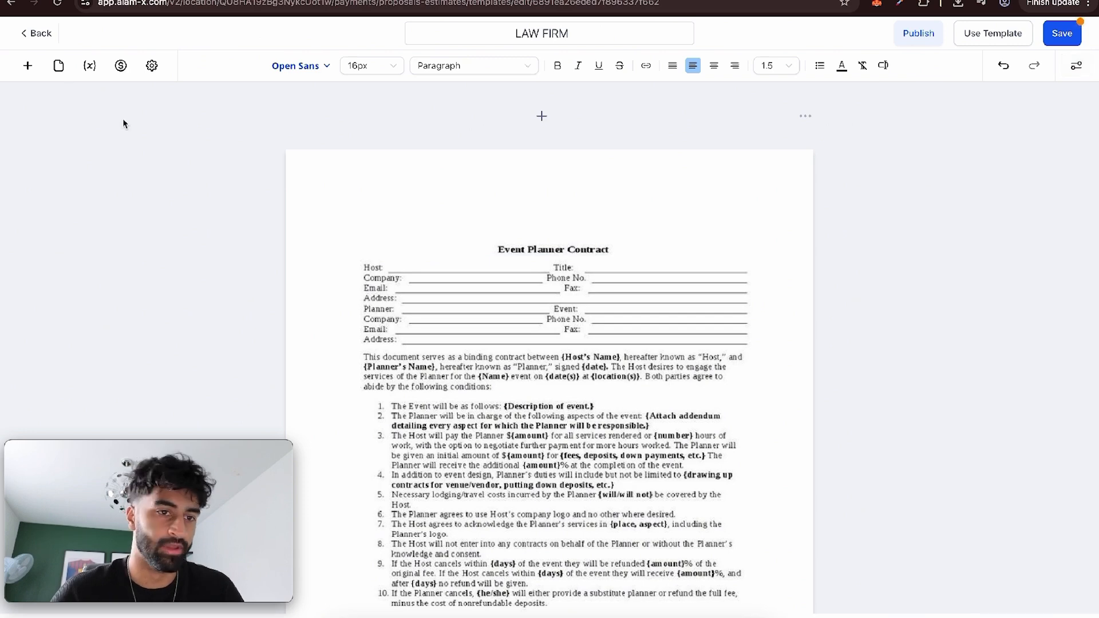
Try out a product list block at the top of the contract, look at adding a product item, and remove the block.
left_click(27, 65)
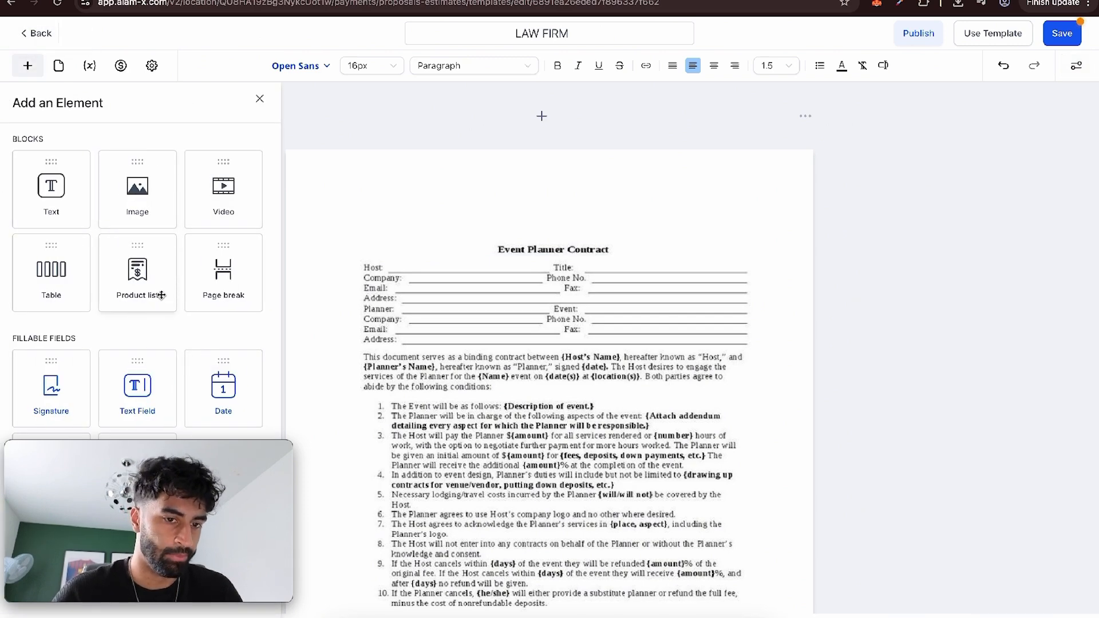
left_click_drag(160, 279, 410, 224)
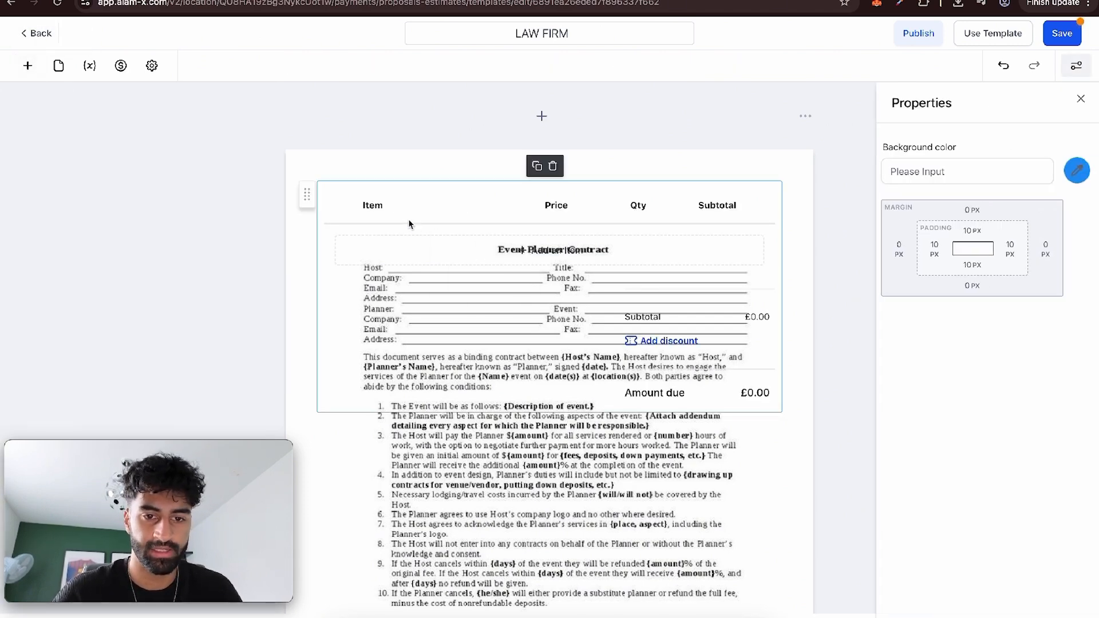
left_click(510, 248)
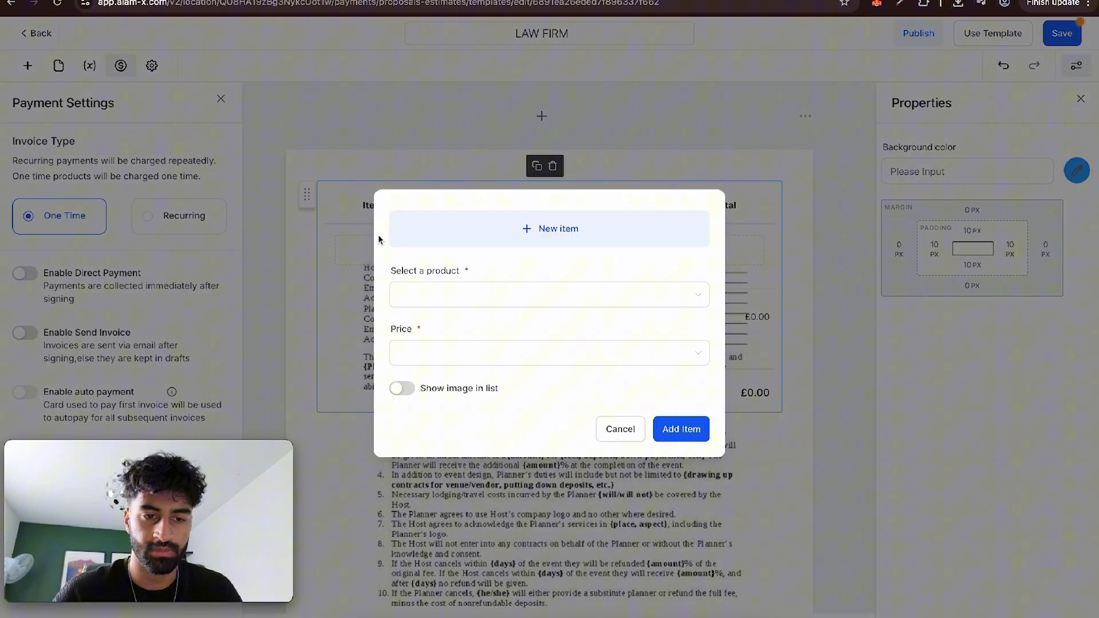
left_click(486, 299)
left_click(518, 259)
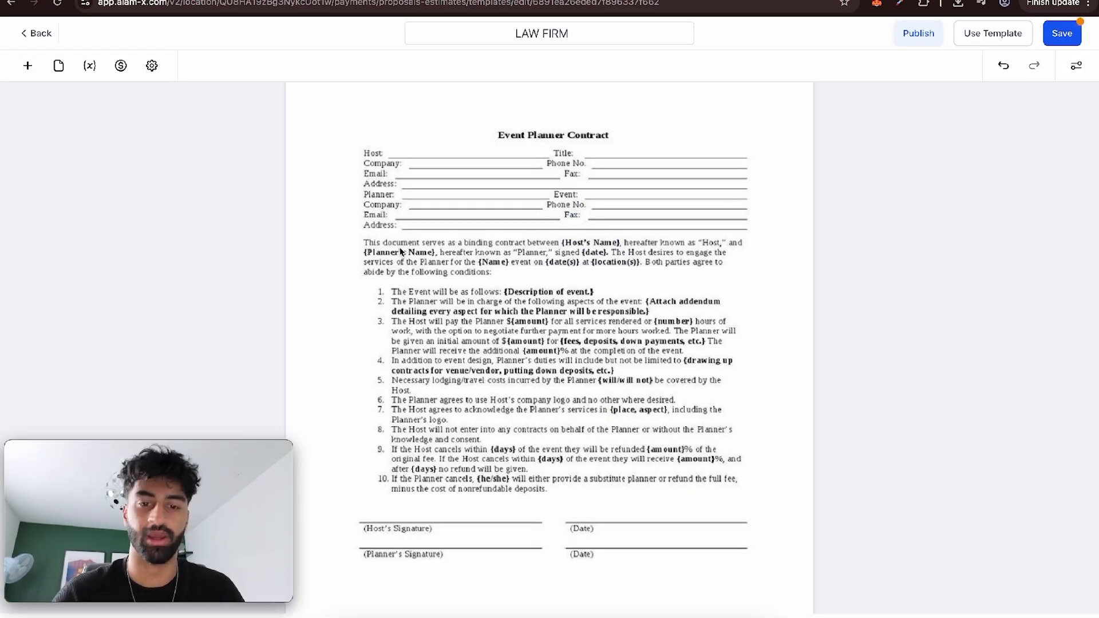
Place fillable signature fields on the host's and planner's signature lines of the contract.
left_click(28, 65)
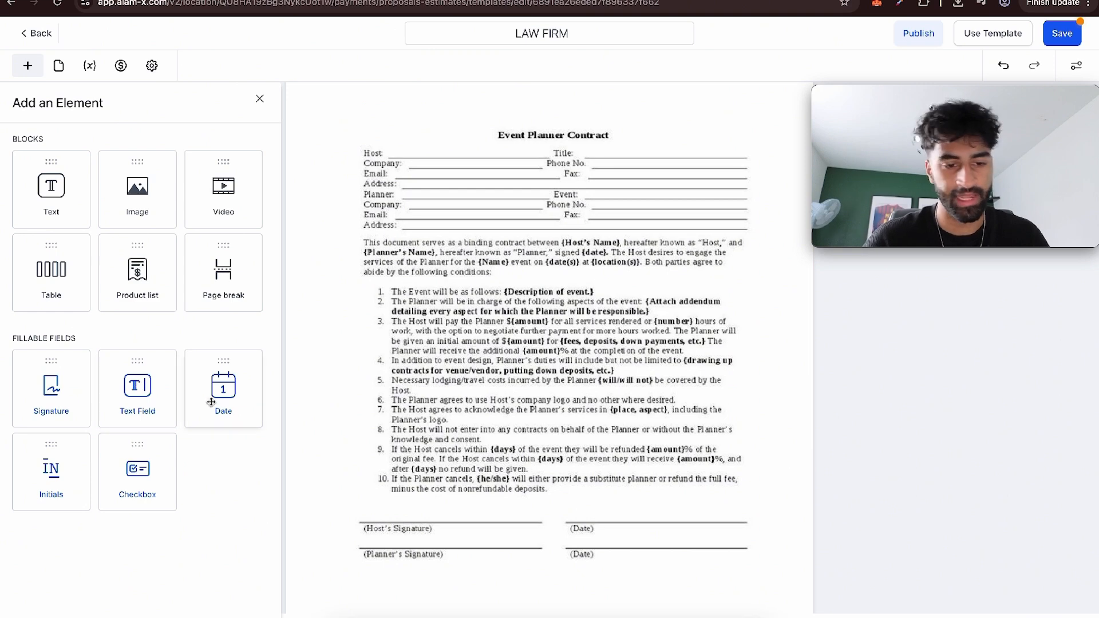
mouse_move(48, 391)
left_mouse_down()
mouse_move(389, 480)
mouse_move(380, 500)
mouse_move(441, 517)
mouse_move(501, 515)
mouse_move(502, 499)
mouse_move(456, 516)
mouse_move(440, 547)
left_mouse_up()
left_click(469, 483)
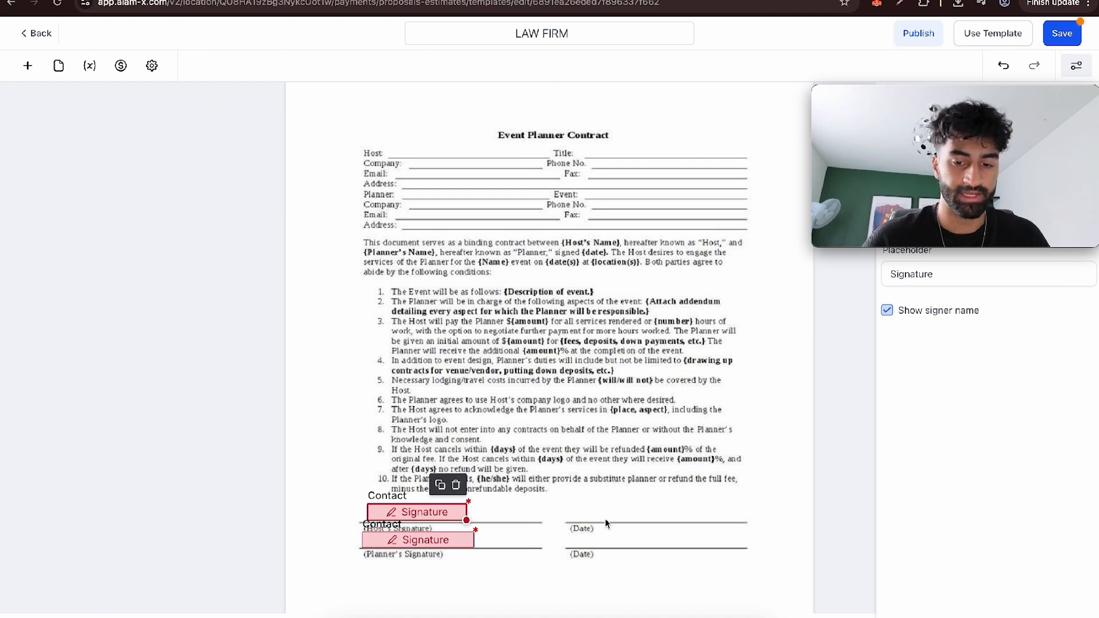
Place fillable date fields on both date lines beside the host's and planner's signatures.
left_click(28, 66)
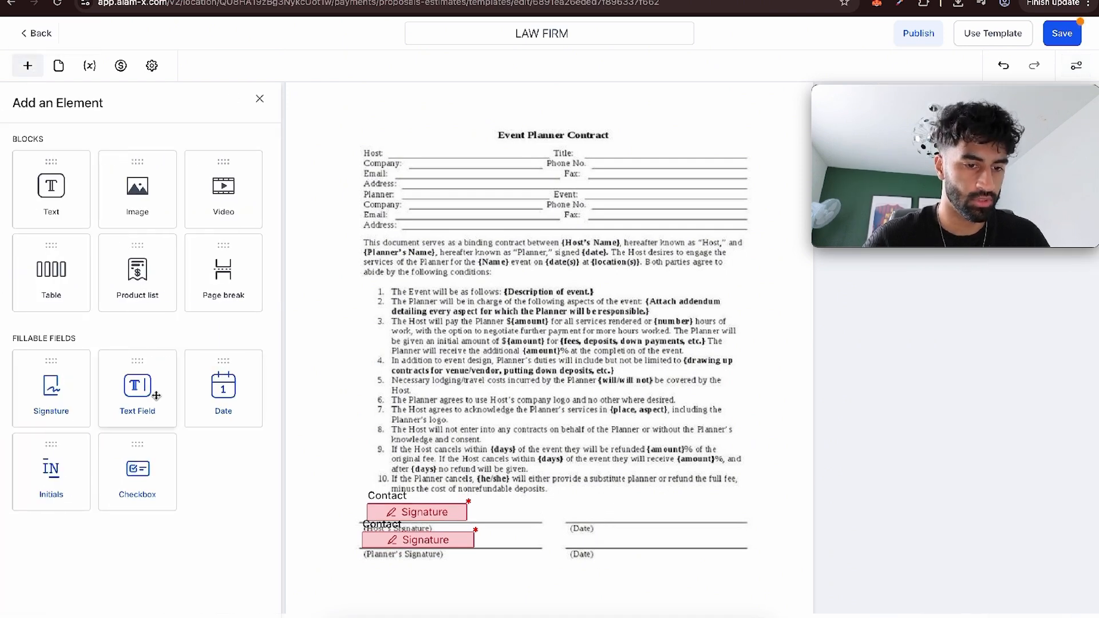
left_click_drag(184, 381, 640, 540)
left_click(648, 484)
left_click(527, 320)
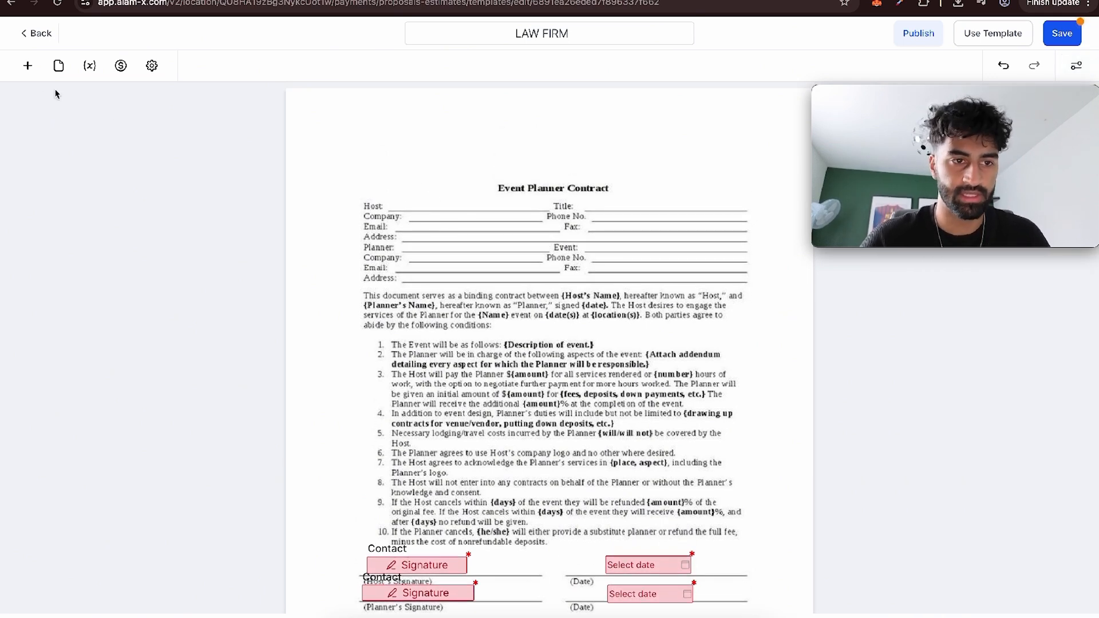
Add fillable text fields on the Host and Title lines of the contract and check the page layout.
left_click(32, 74)
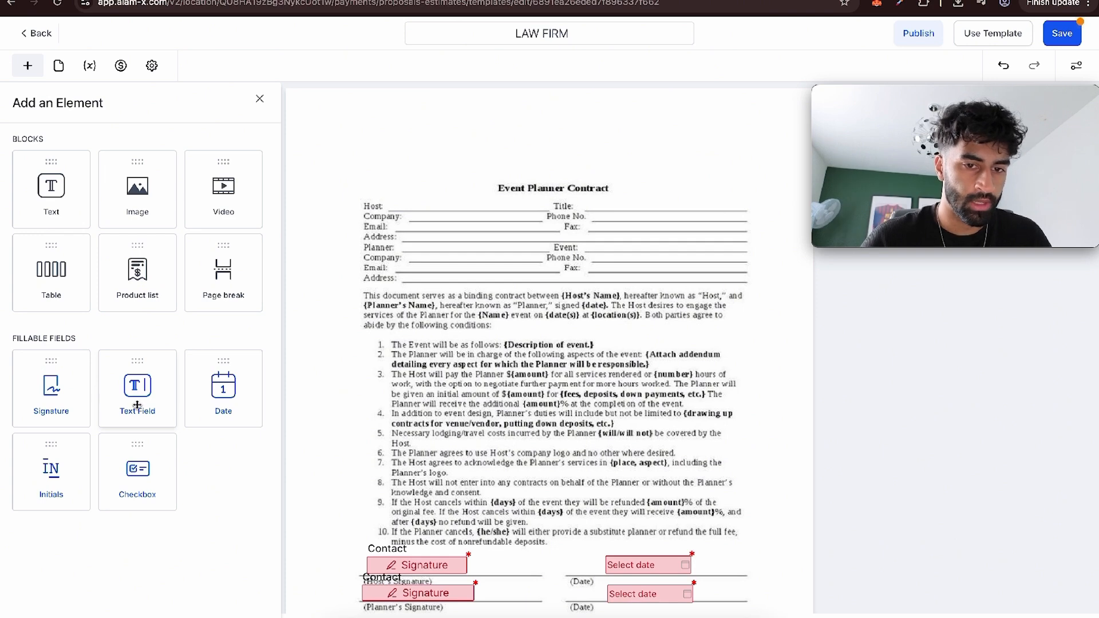
left_click_drag(137, 405, 453, 206)
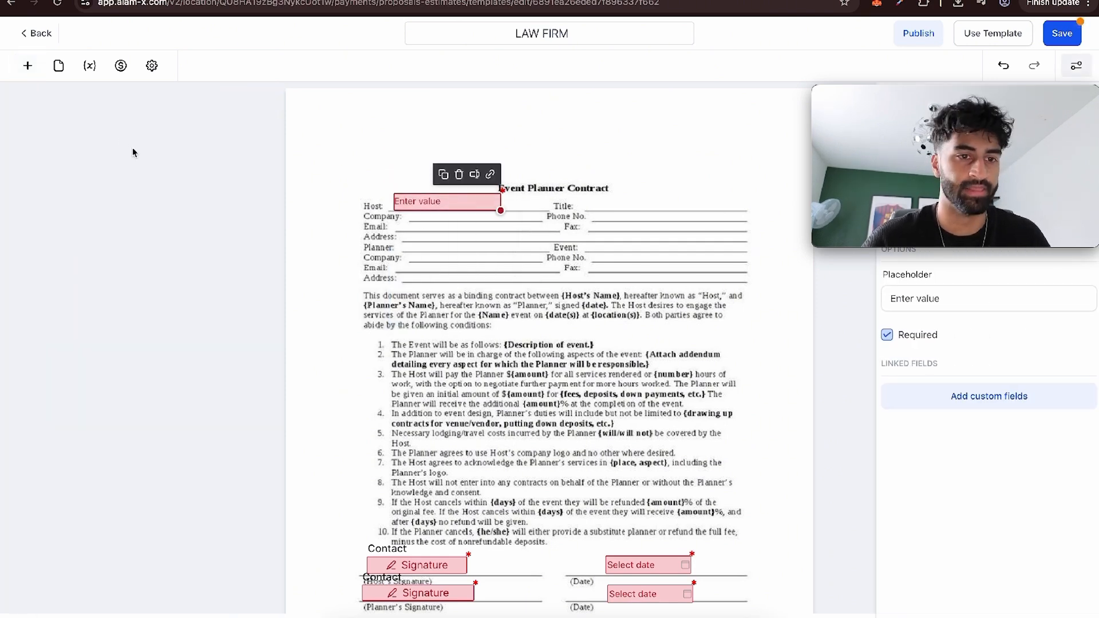
left_click(29, 67)
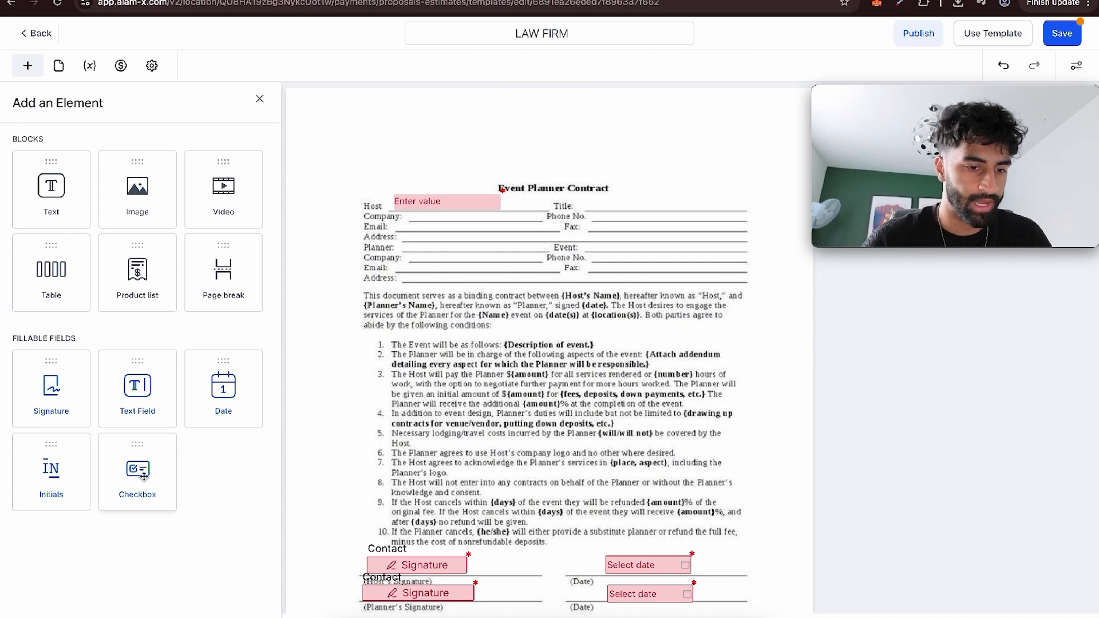
left_click_drag(131, 399, 660, 204)
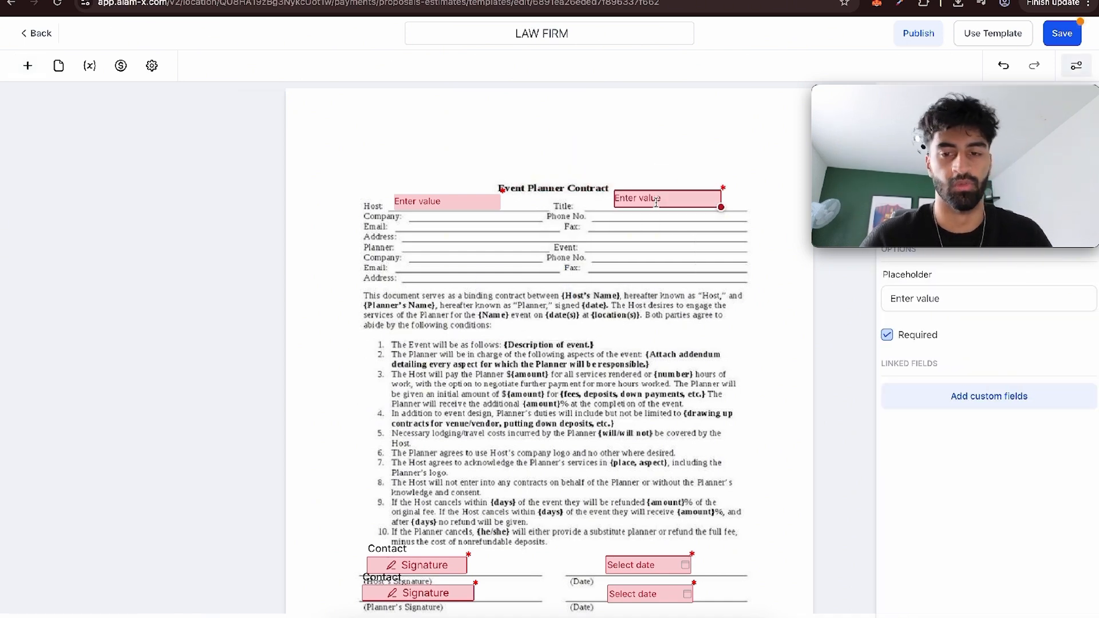
left_click(730, 155)
scroll(543, 401, "down", 5)
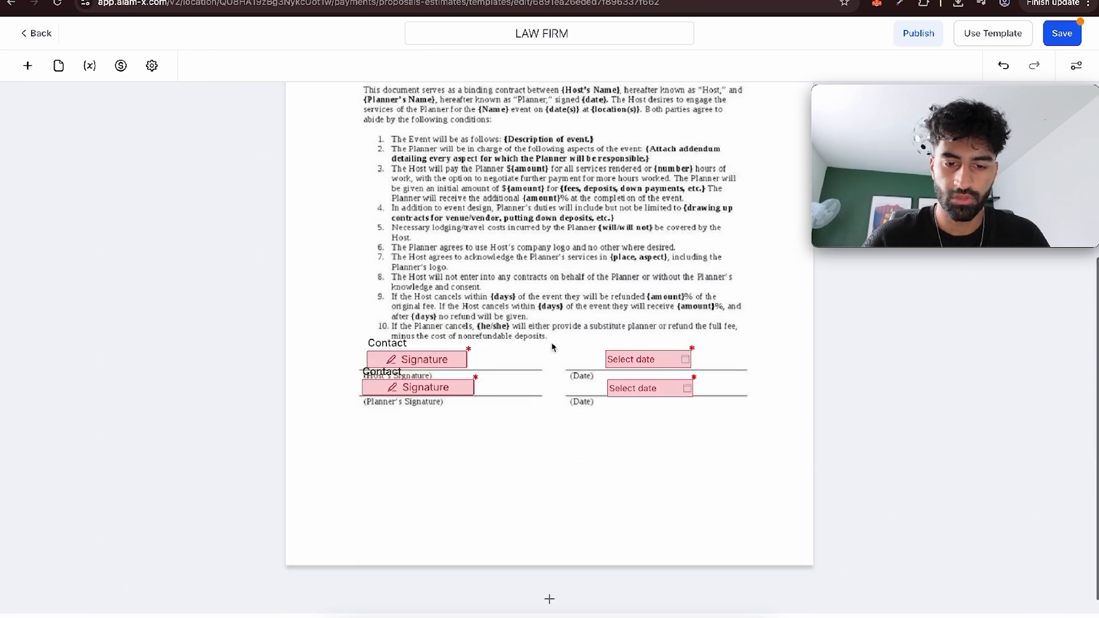
scroll(543, 462, "up", 5)
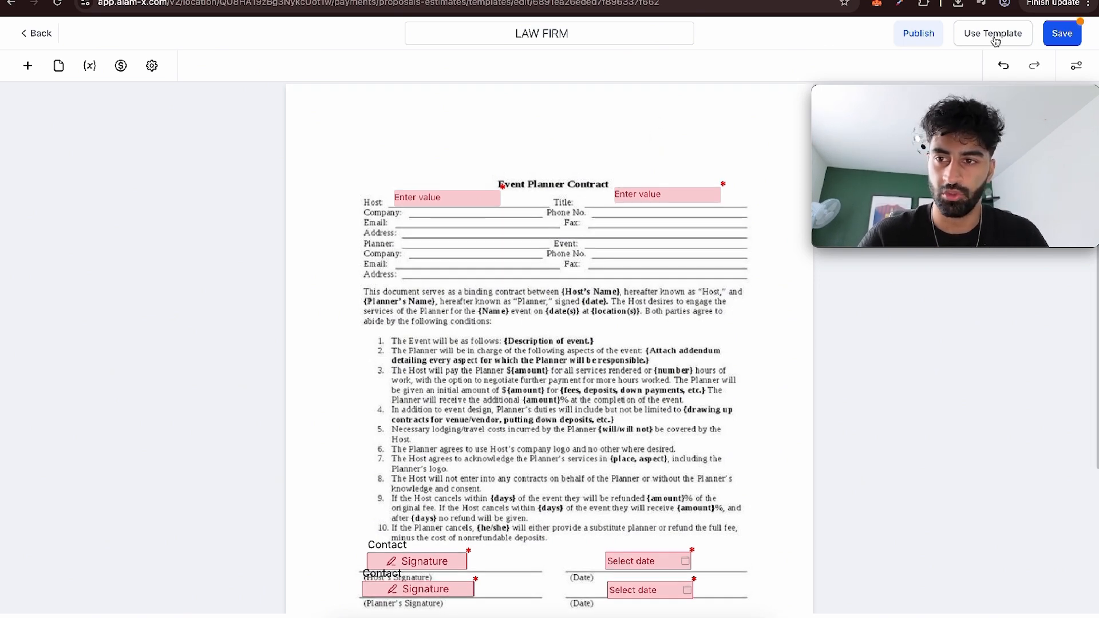
Use the template to start a document and assign its Host text field to the account owner as signer.
left_click(994, 37)
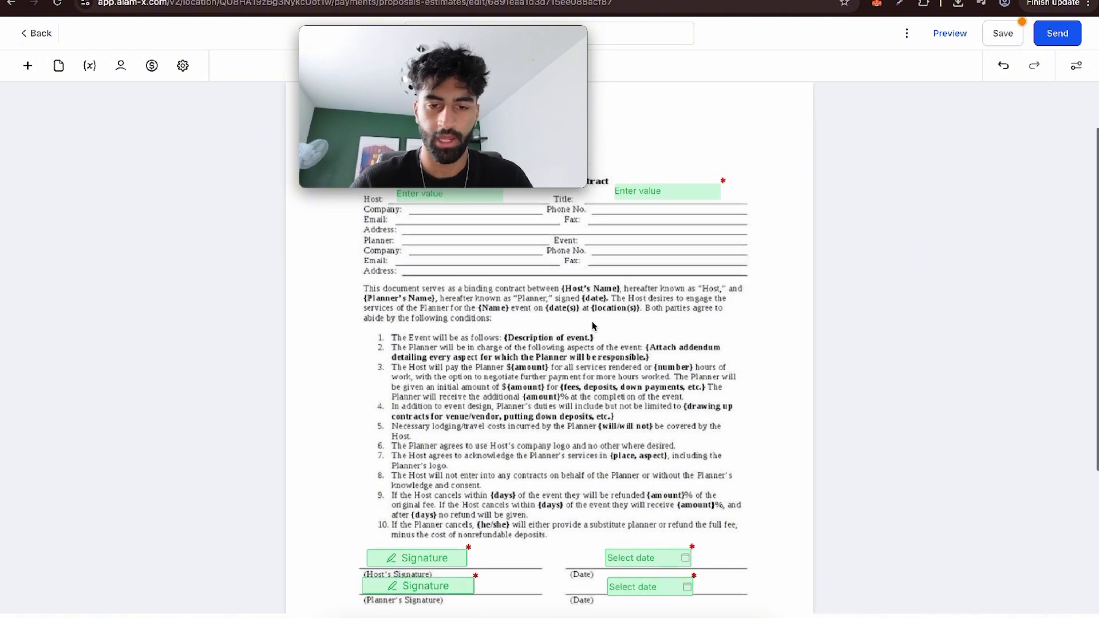
left_click(120, 65)
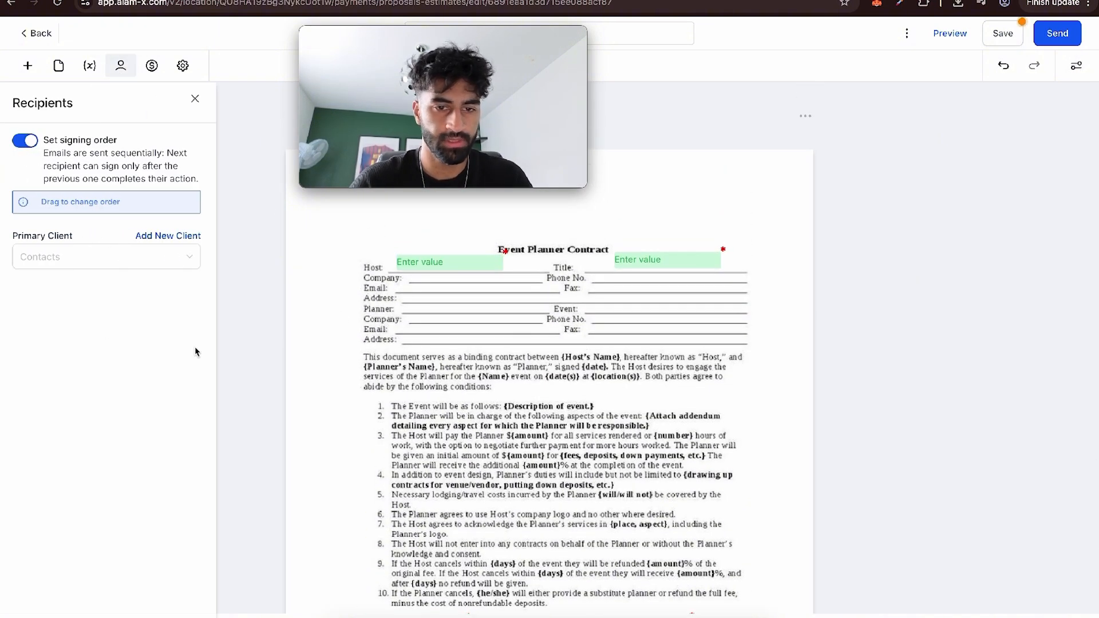
left_click(422, 270)
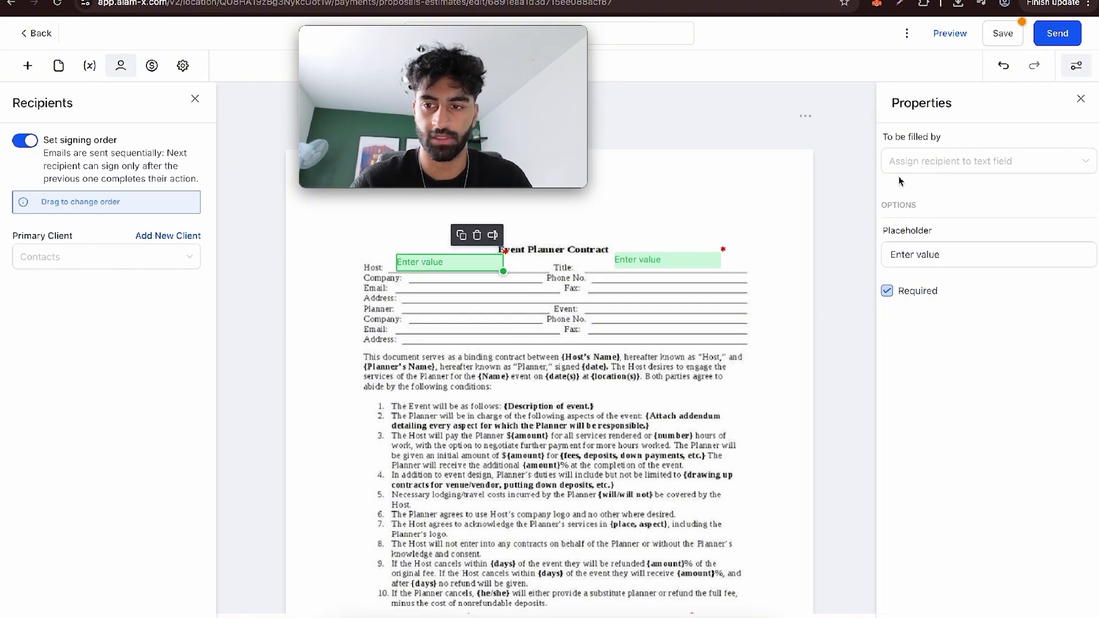
left_click(973, 160)
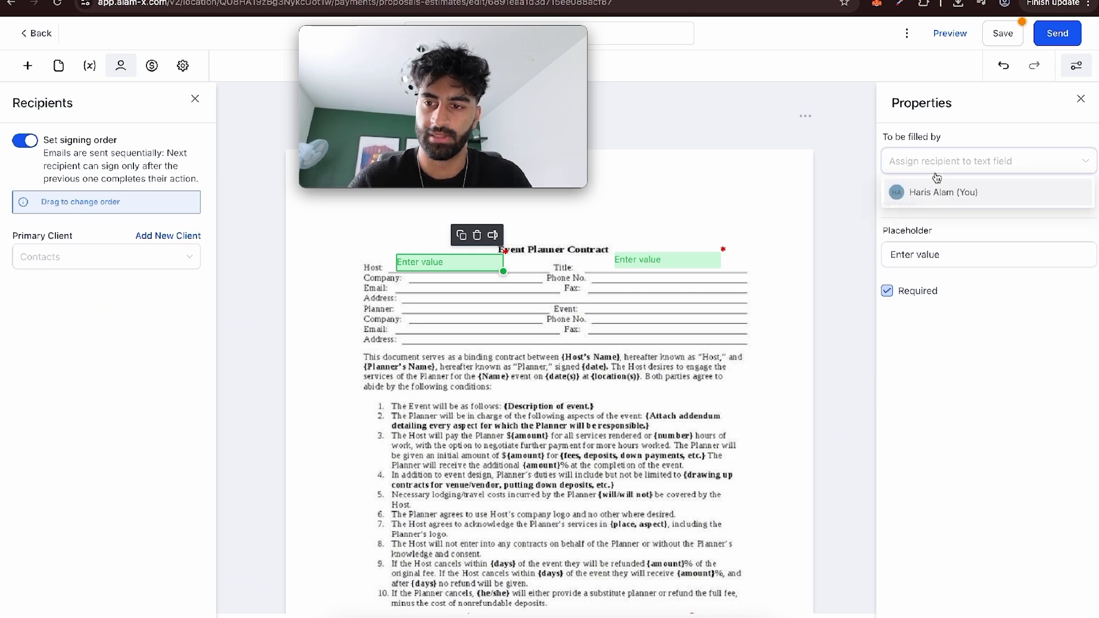
left_click(950, 201)
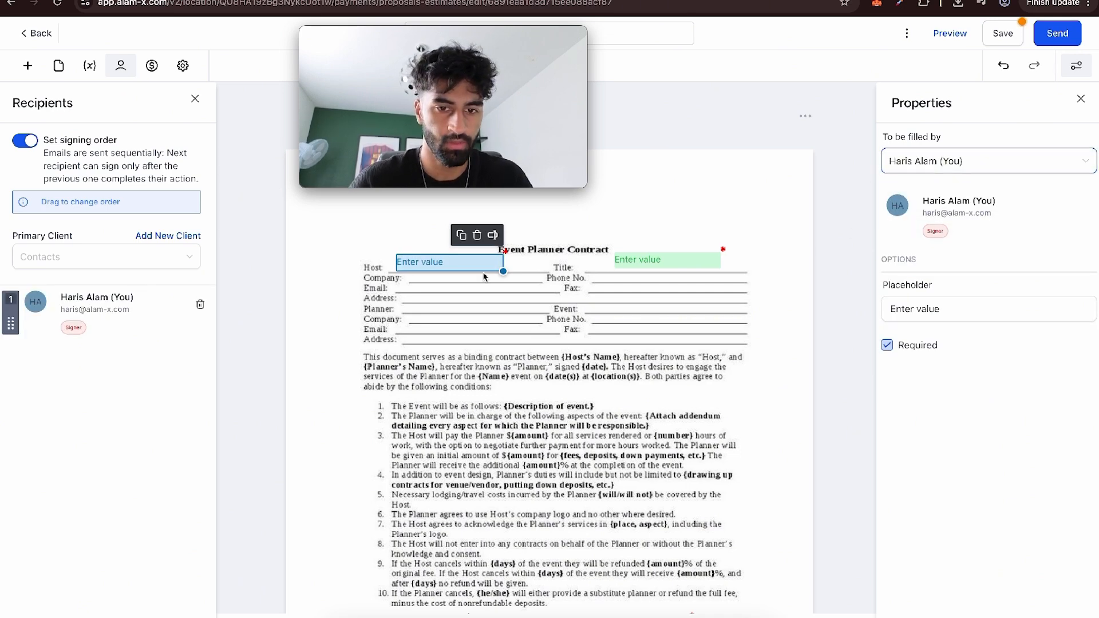
Assign the host's signature field to the account owner as signer.
scroll(484, 277, "down", 4)
left_click(418, 401)
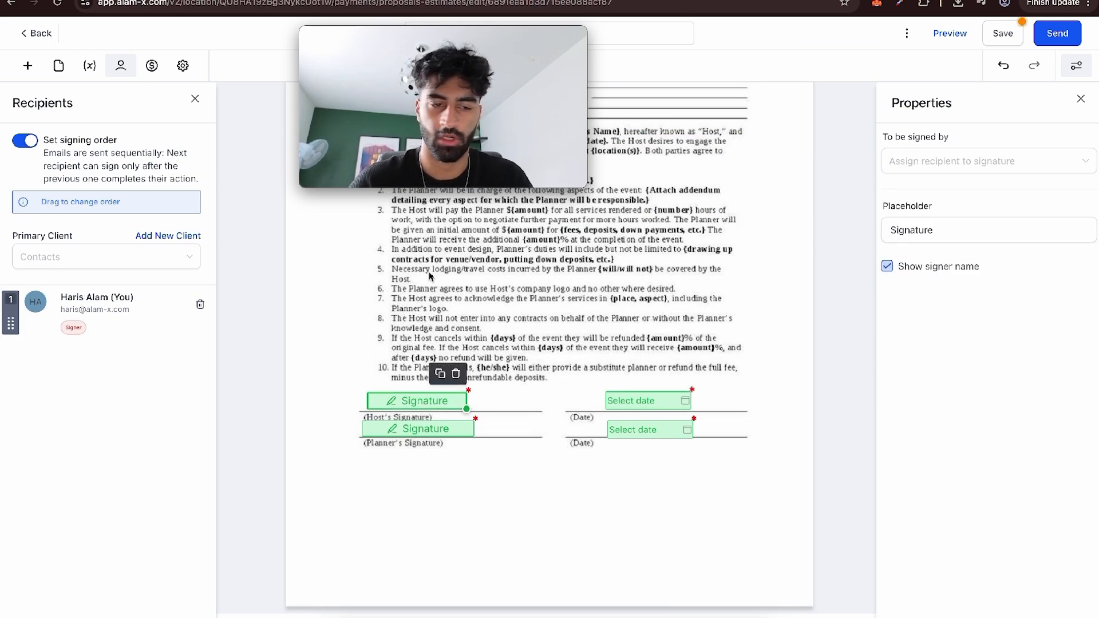
left_click(973, 161)
left_click(925, 200)
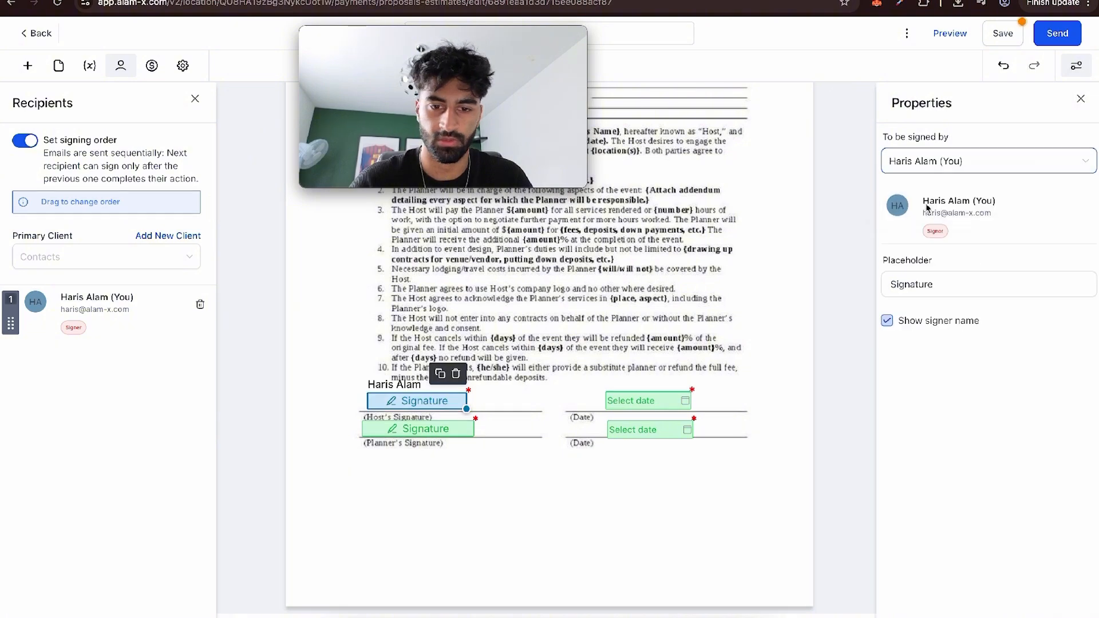
left_click(644, 341)
scroll(644, 341, "up", 5)
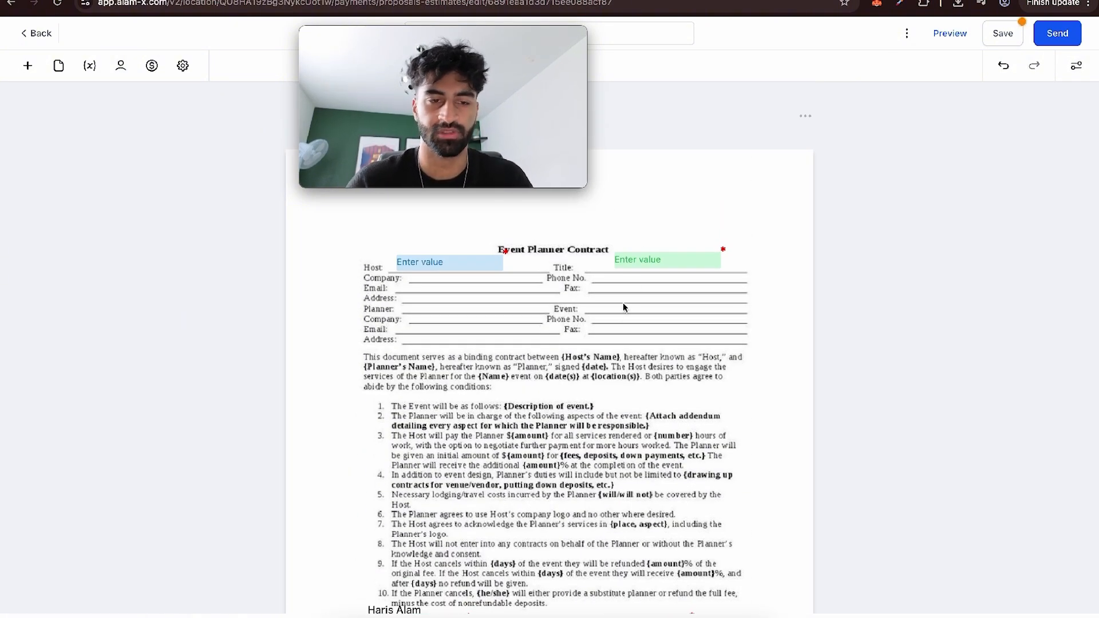
Select the planner's signature field and open the document's recipient settings.
scroll(623, 302, "down", 1)
left_click(657, 245)
scroll(608, 340, "down", 1)
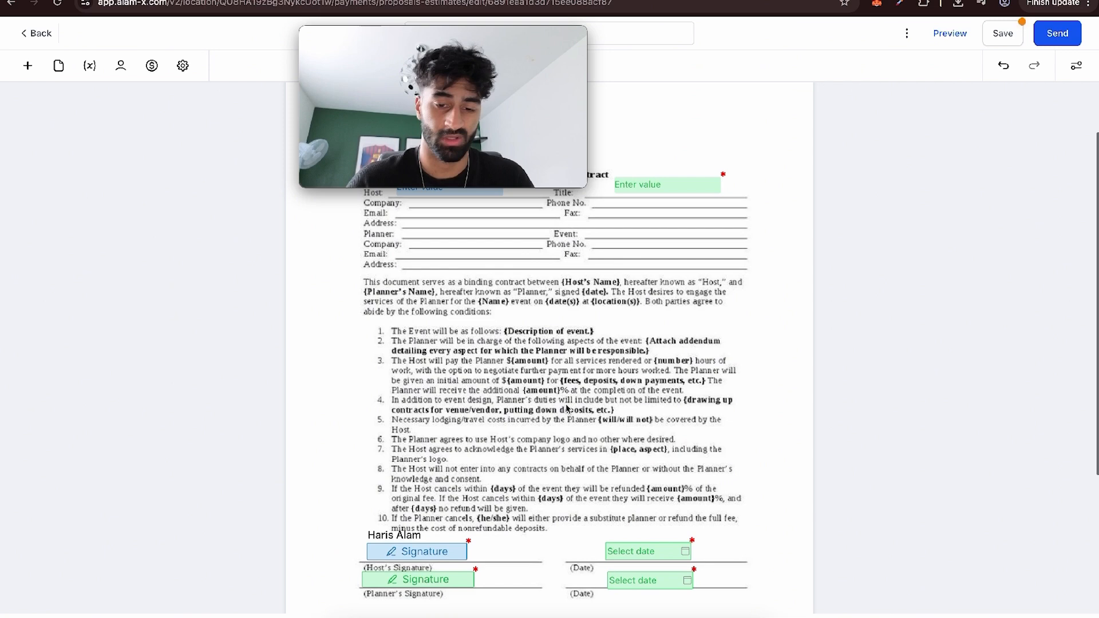
left_click(437, 579)
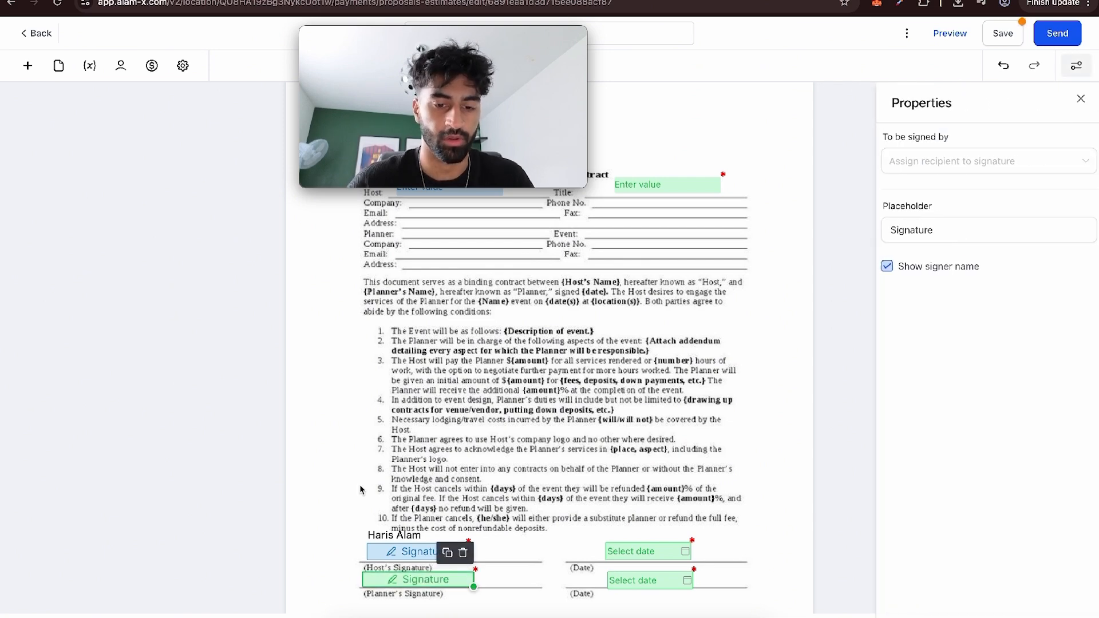
left_click(121, 65)
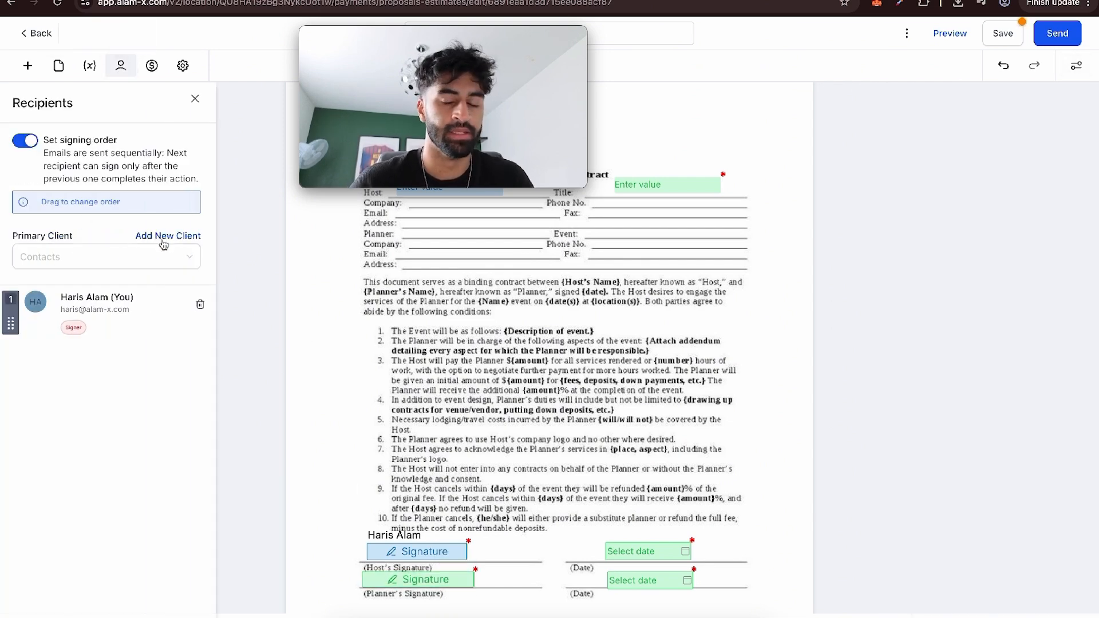
left_click(163, 236)
left_click(466, 293)
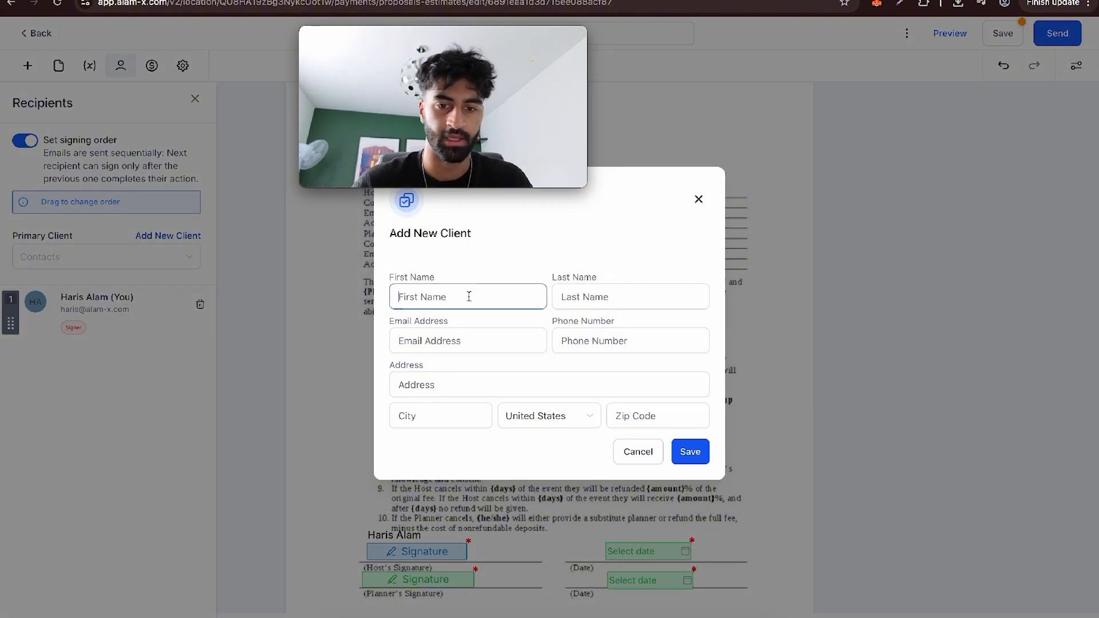
type("rjnkdfbknj")
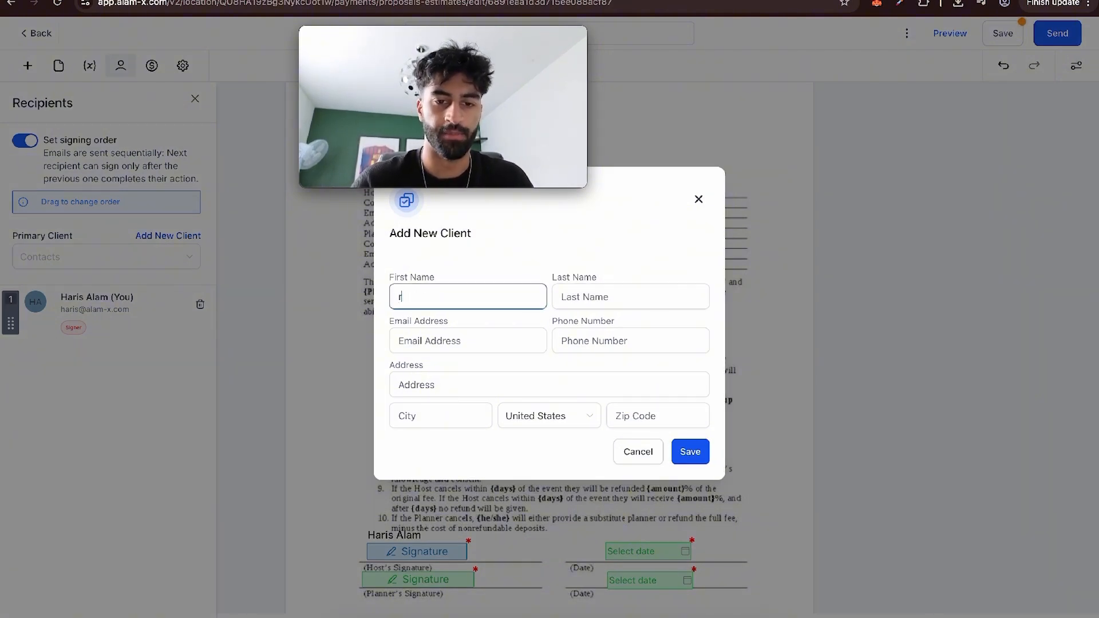
left_click(699, 198)
Choose an existing contact from the contact list as the document's primary client.
left_click(86, 257)
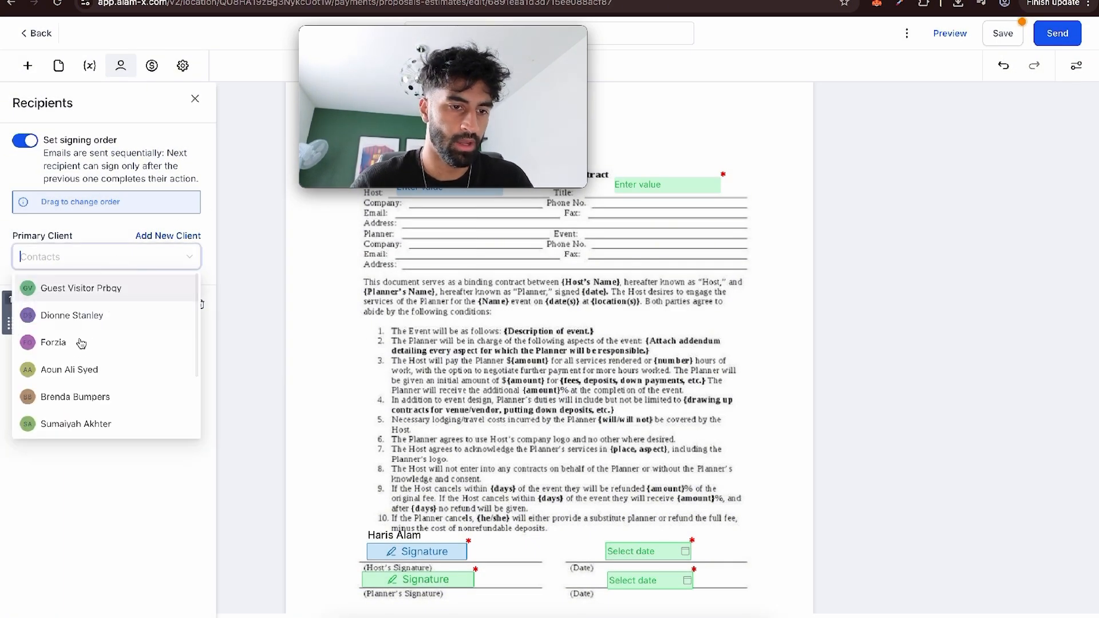
scroll(82, 349, "down", 1)
scroll(81, 350, "down", 1)
left_click(87, 380)
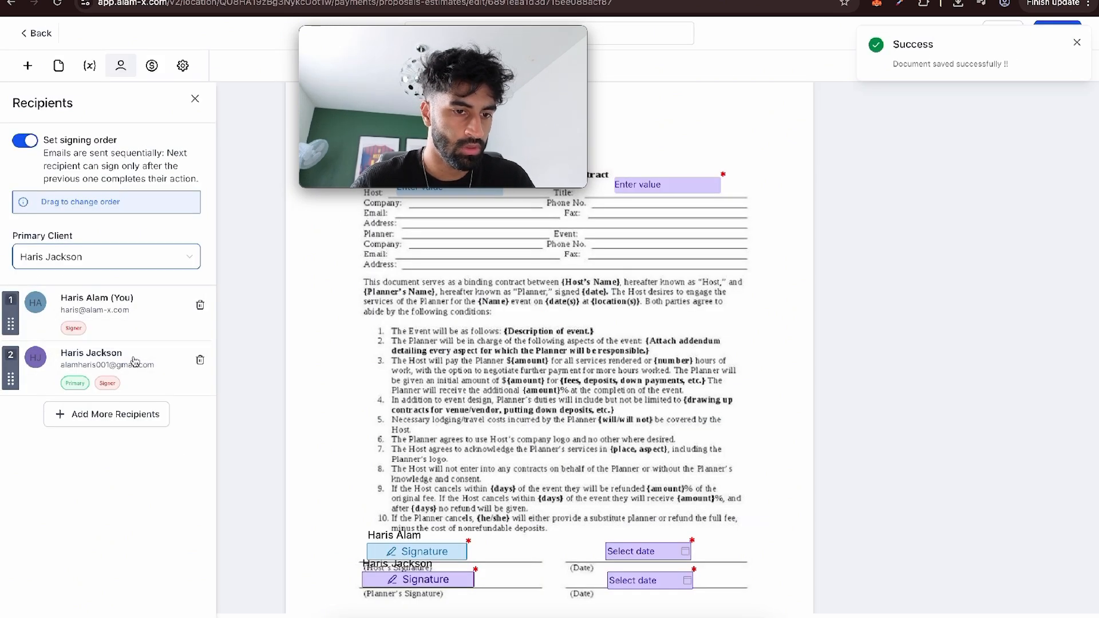
Check the Title field's recipient and reassign the date field beside the host's signature to the account owner.
scroll(420, 339, "up", 2)
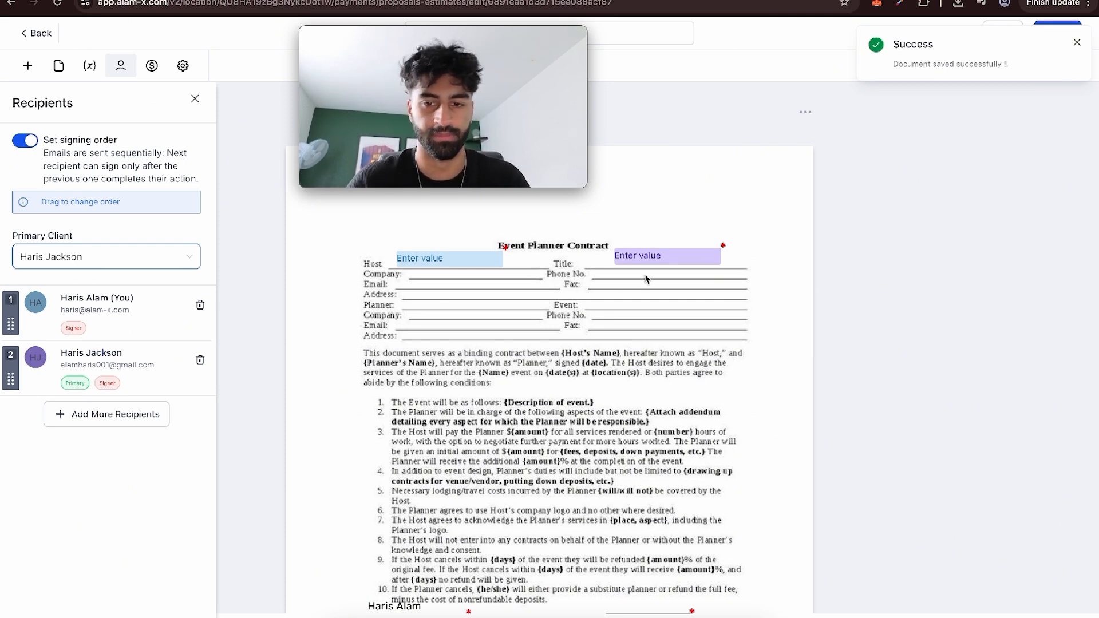
left_click(646, 257)
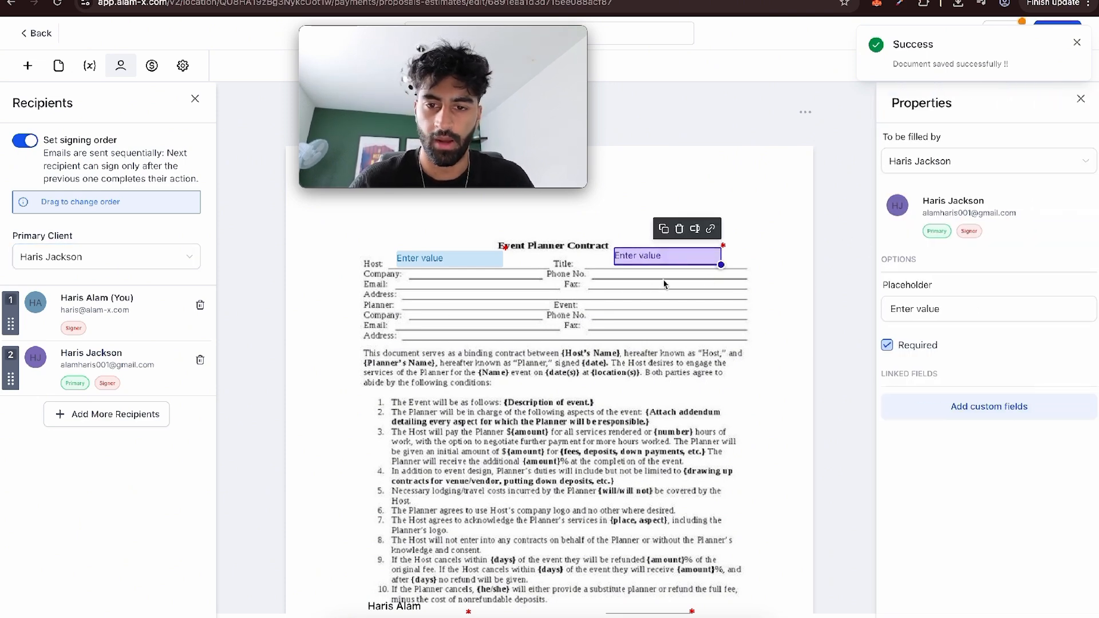
scroll(664, 284, "down", 5)
left_click(428, 344)
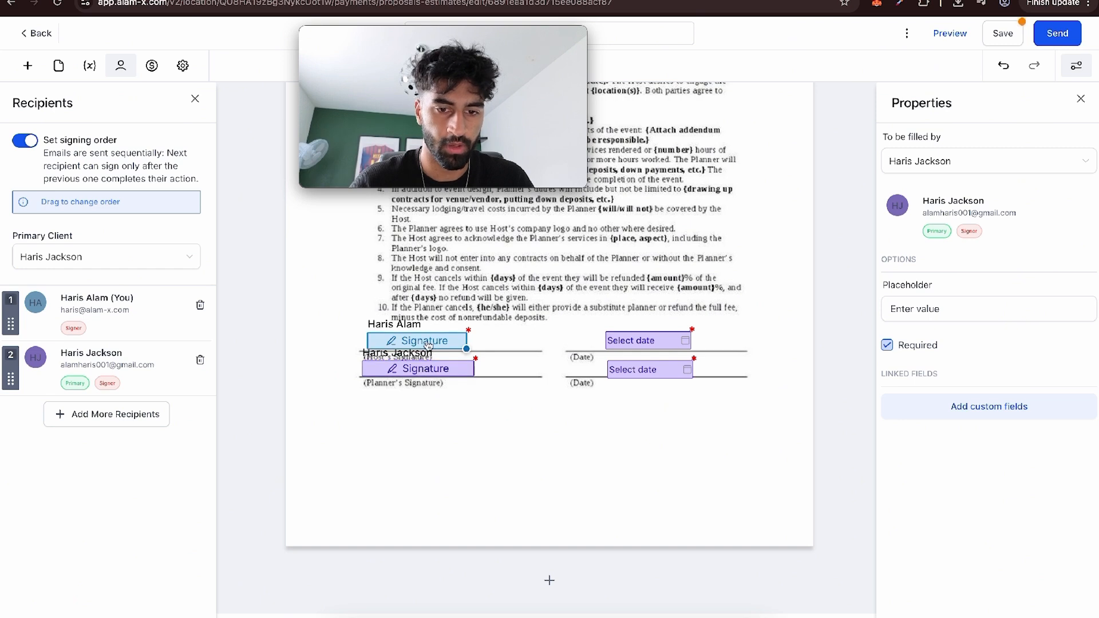
left_click(637, 340)
left_click(953, 166)
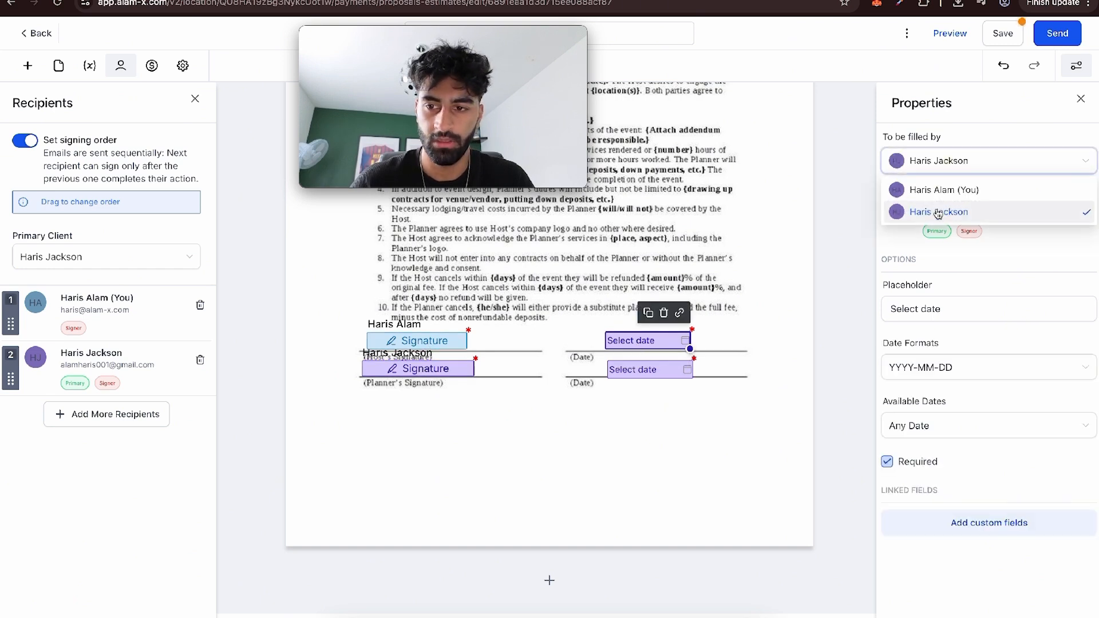
left_click(945, 189)
Check which recipient is assigned to each signature, date and text field across the contract.
left_click(417, 371)
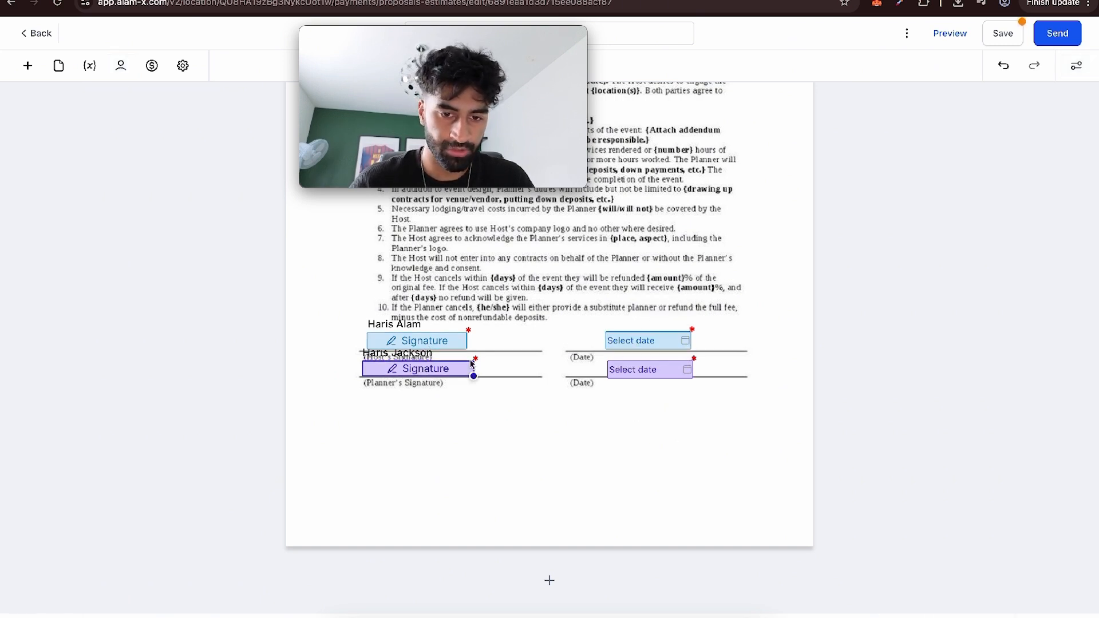
left_click(641, 376)
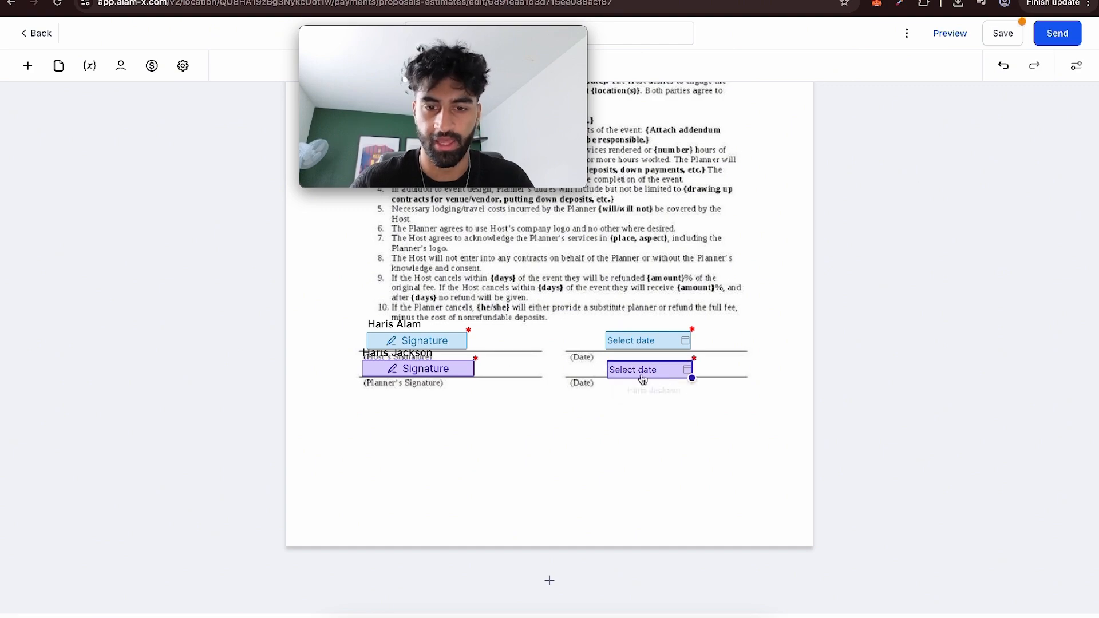
scroll(550, 343, "up", 5)
left_click(450, 230)
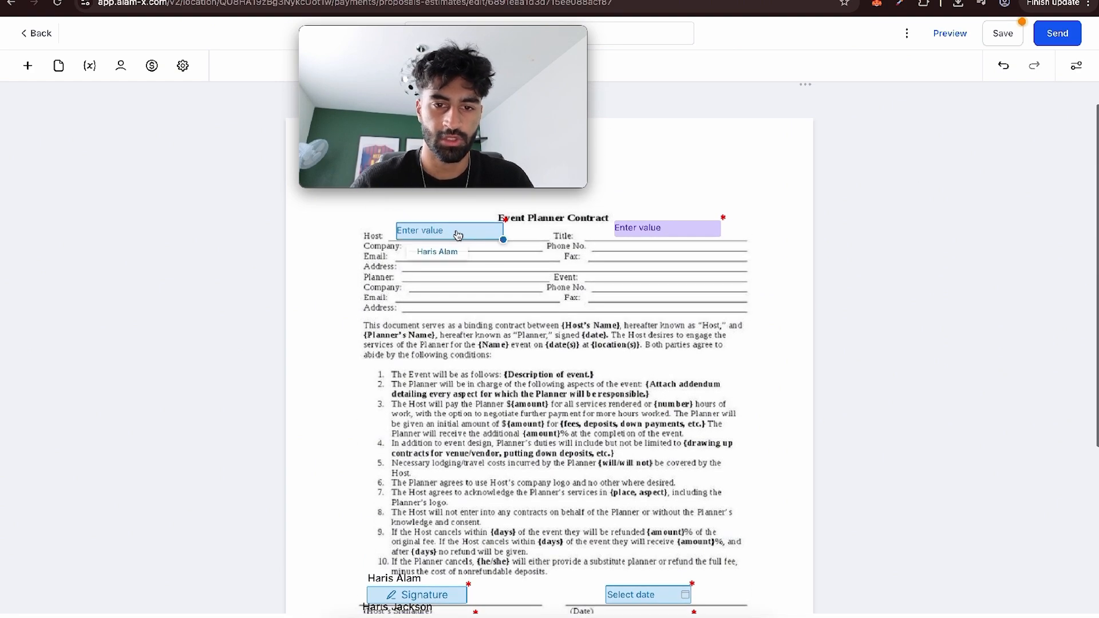
left_click(468, 309)
scroll(574, 568, "down", 10)
scroll(658, 469, "up", 10)
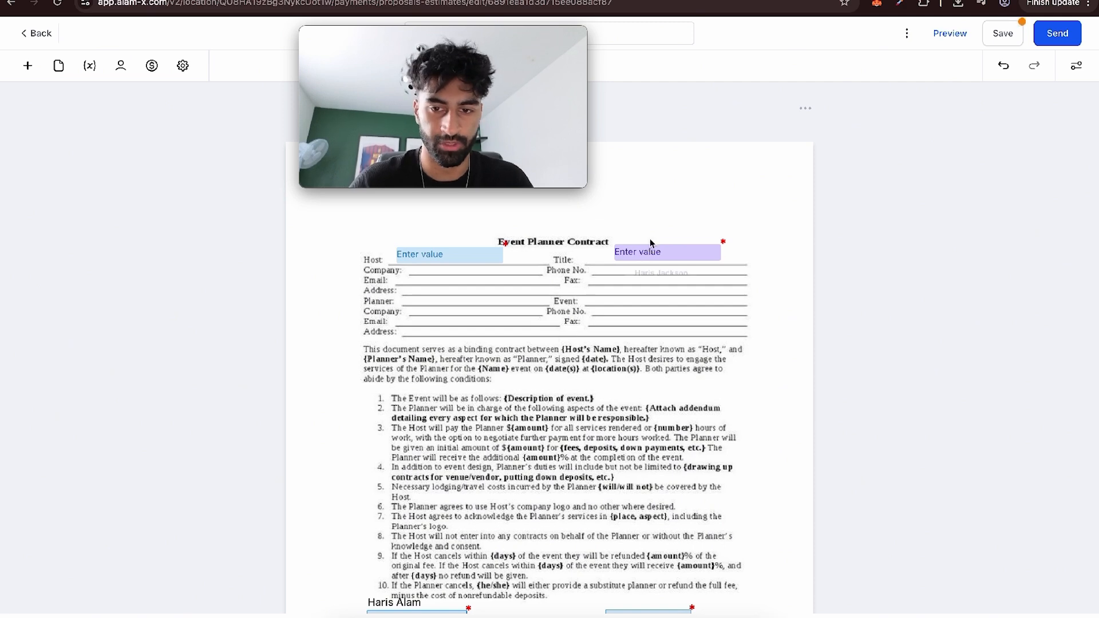
scroll(493, 579, "down", 5)
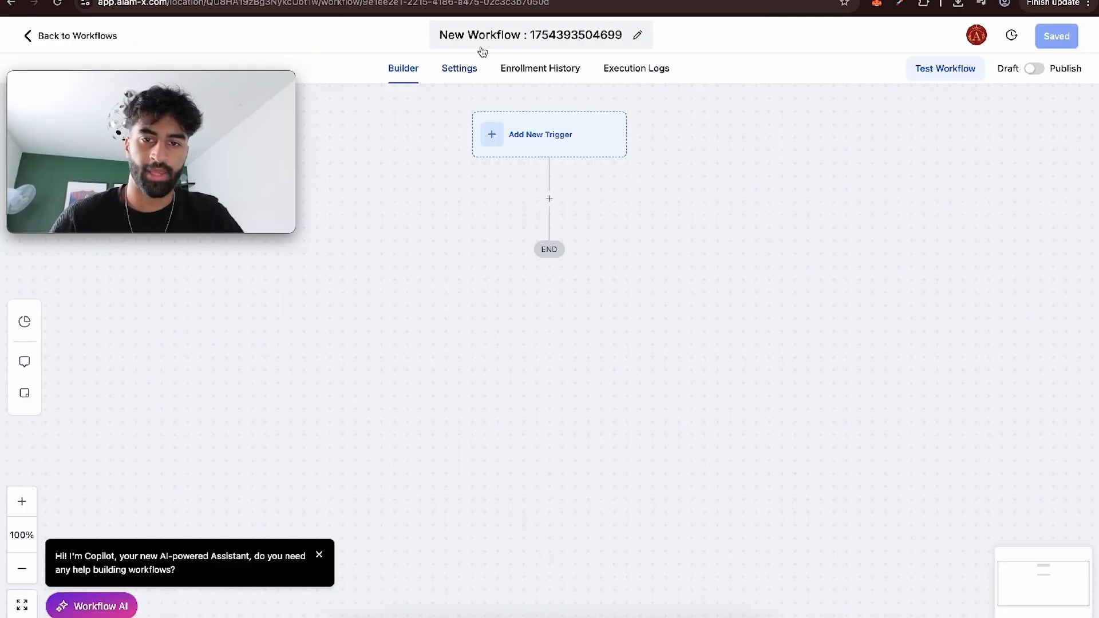
Rename the new workflow as LAW DOCUMENT.
left_click(483, 42)
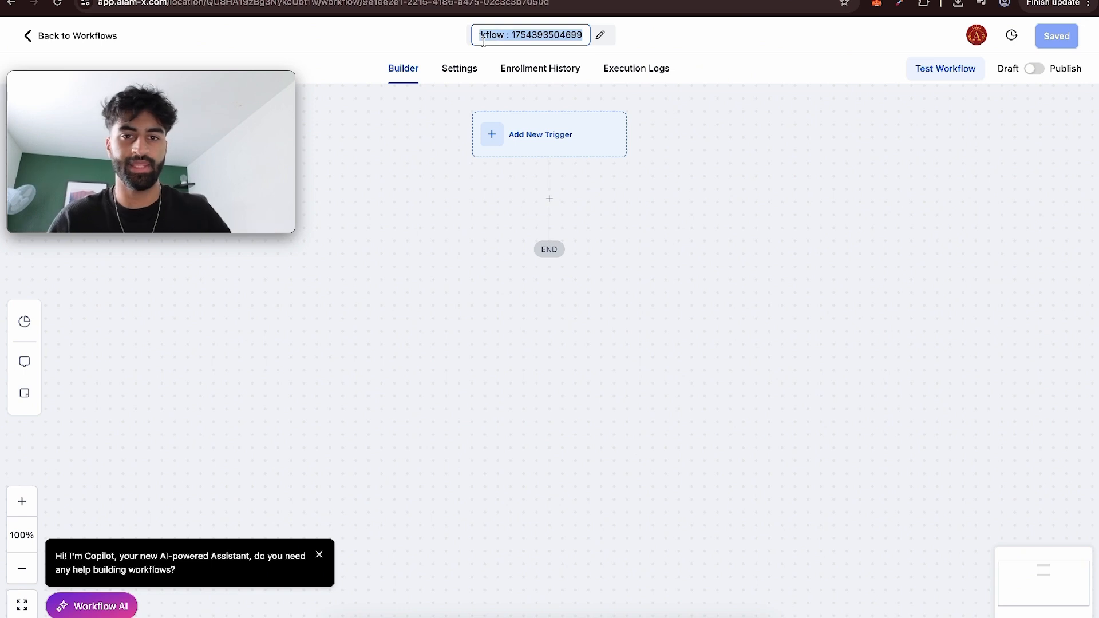
key("BackSpace")
type("Workflow")
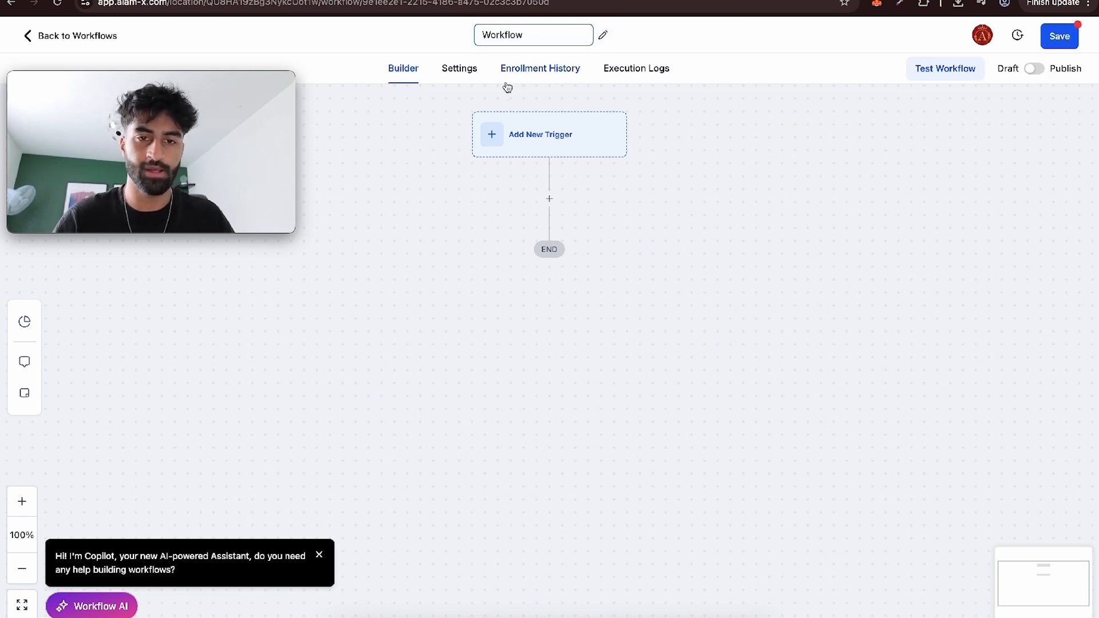
double_click(506, 38)
type("LA")
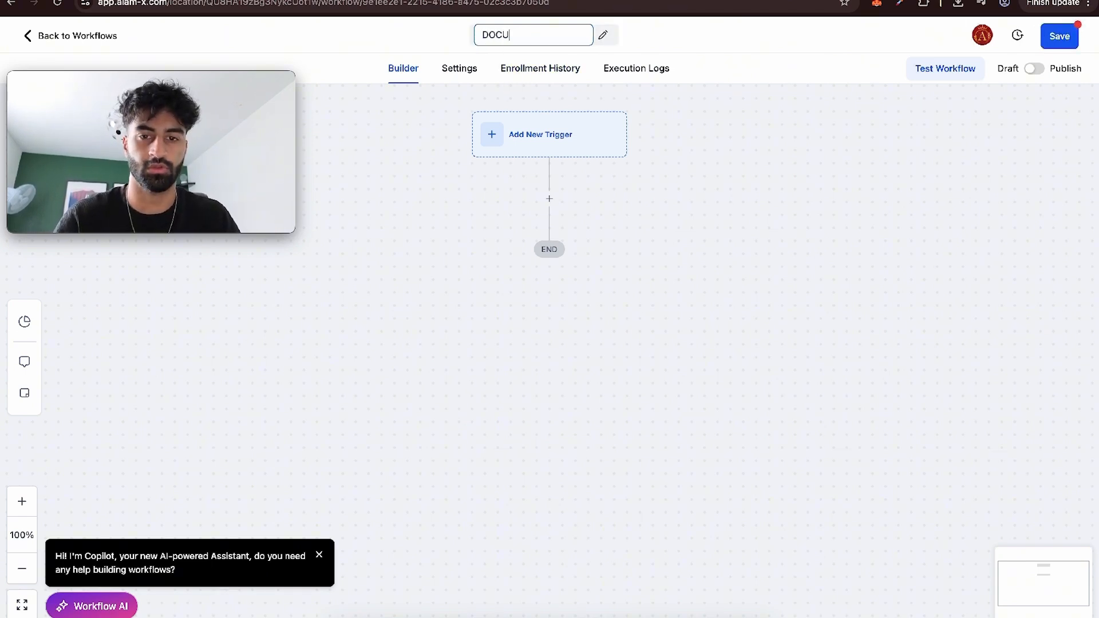
type("W DO")
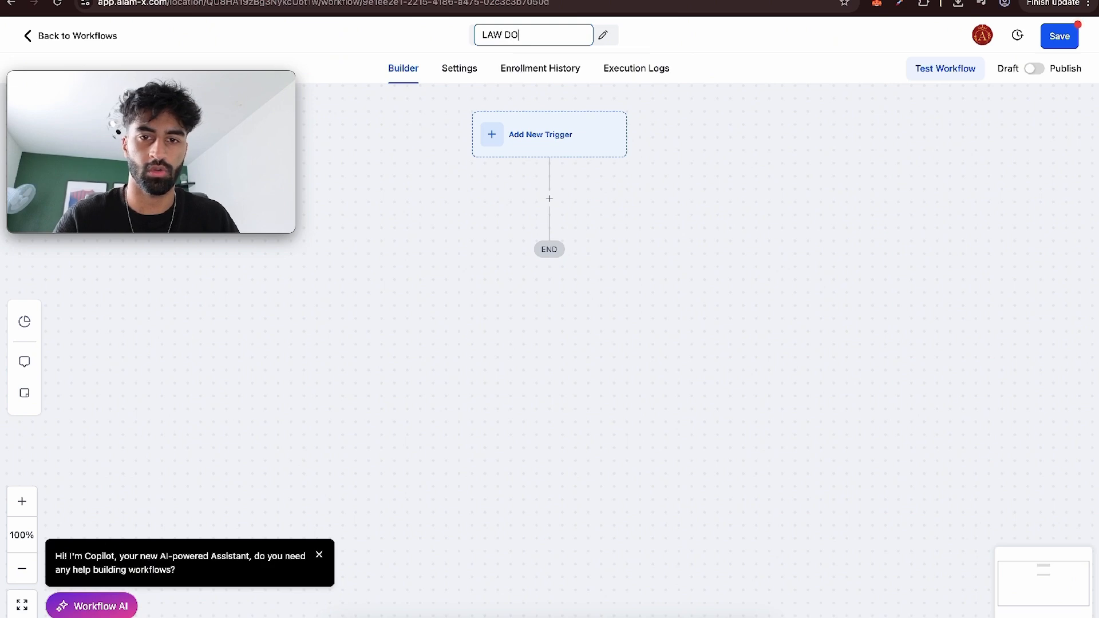
Find the Documents & Contracts trigger and add it to the workflow.
left_click(557, 128)
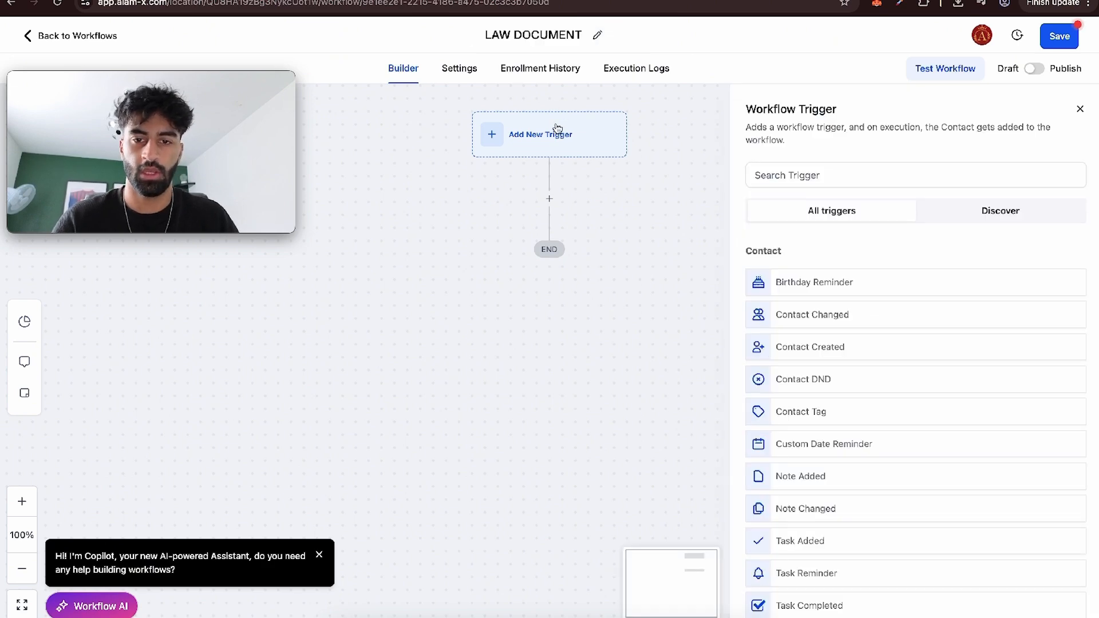
left_click(790, 177)
type("docu")
left_click(797, 282)
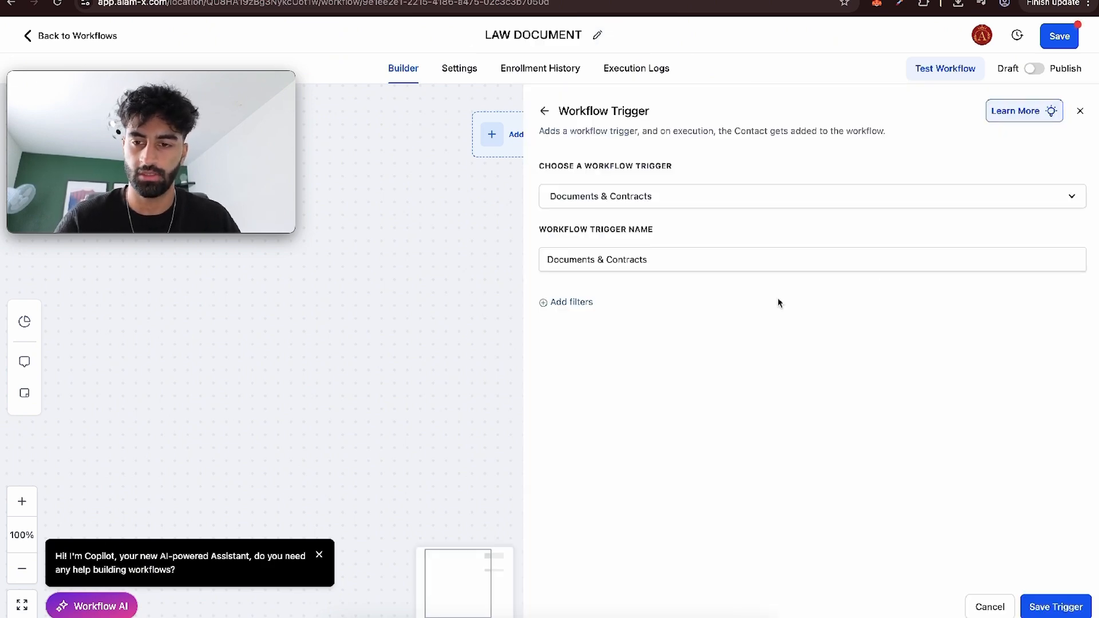
Add a trigger filter requiring that Template is LAW FIRM.
left_click(571, 302)
left_click(871, 317)
left_click(866, 350)
left_click(911, 326)
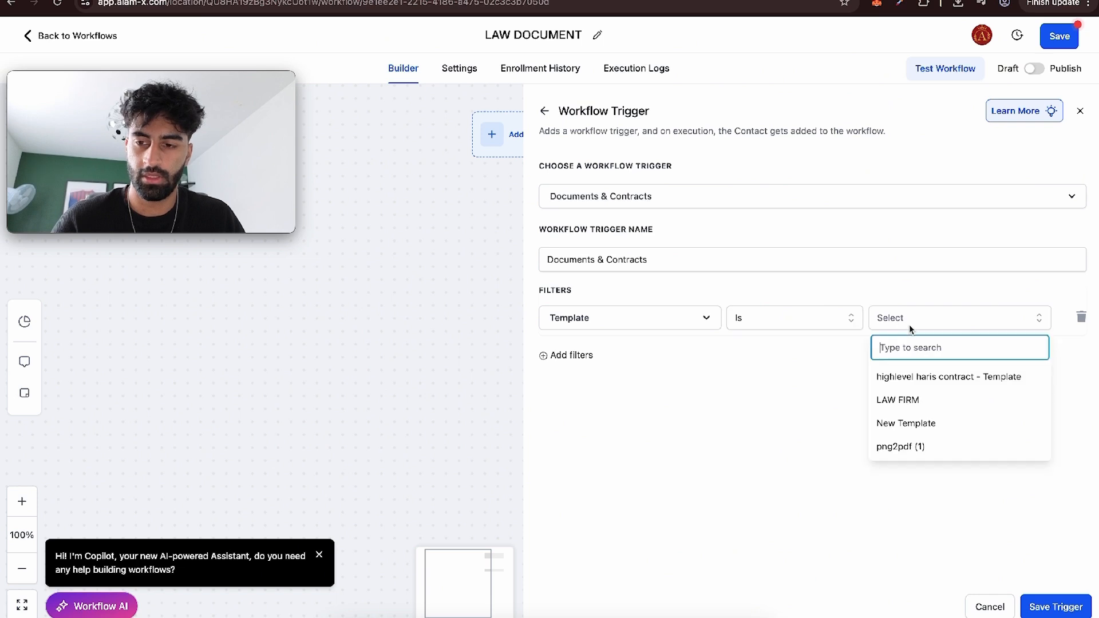
left_click(915, 400)
Add a second trigger filter on Status with the Is operator, pick its status value and save the trigger.
left_click(572, 355)
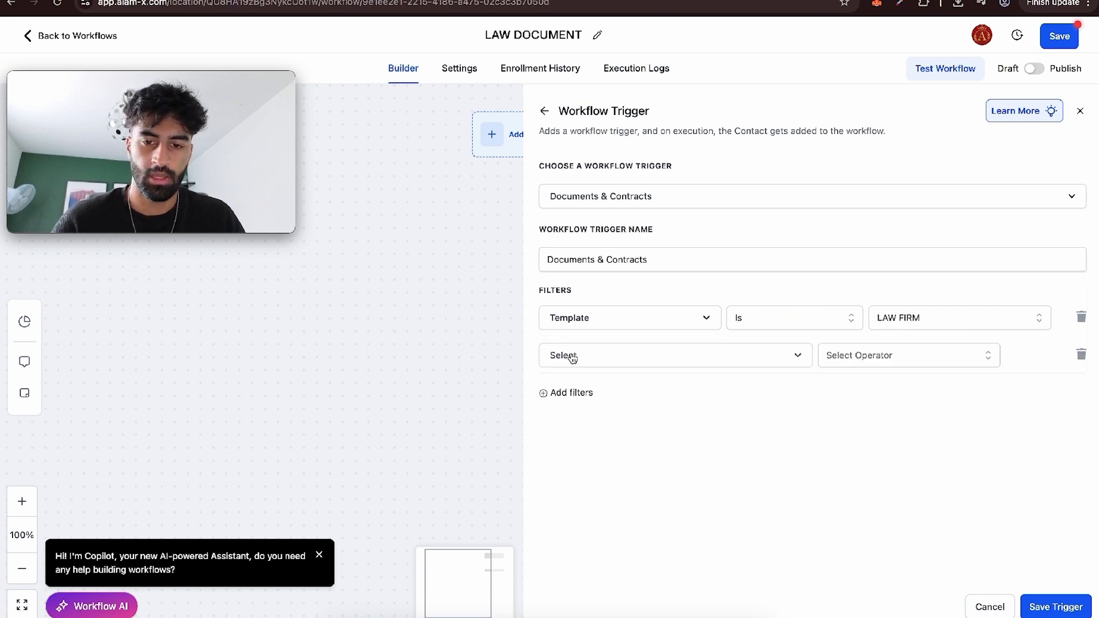
left_click(572, 356)
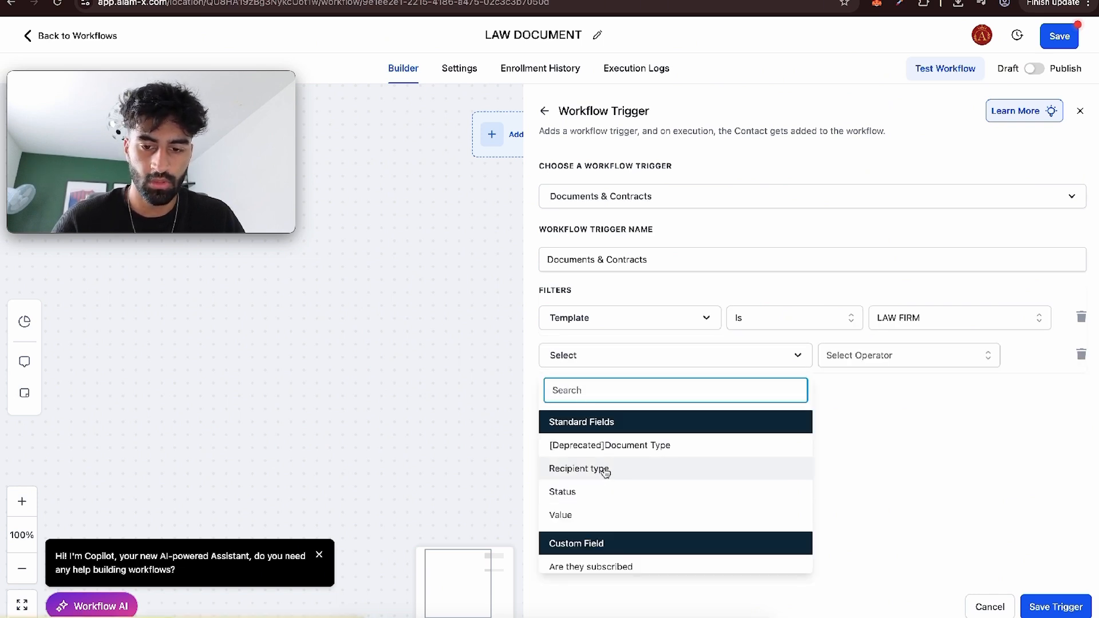
left_click(596, 492)
left_click(862, 356)
left_click(863, 387)
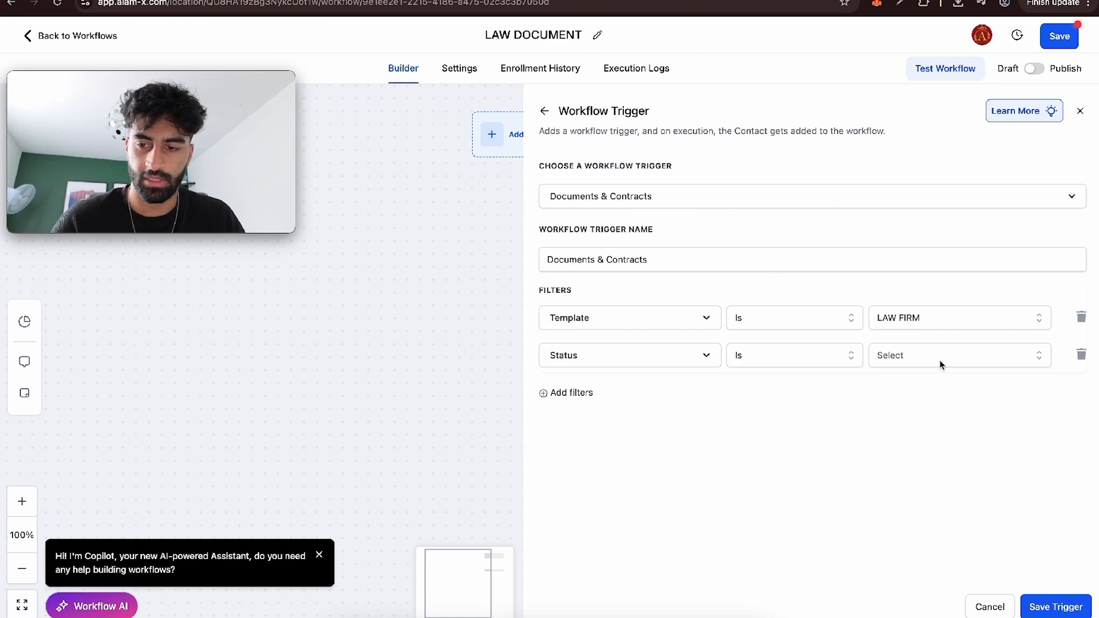
left_click(939, 360)
left_click(912, 459)
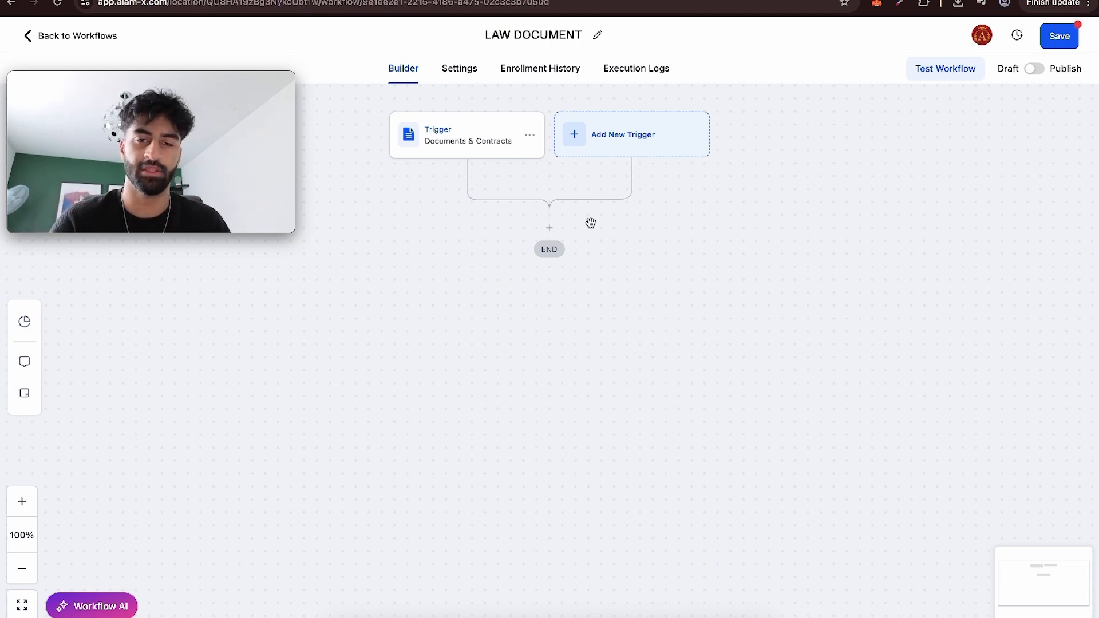
Add a Send Documents & Contracts action below the workflow's trigger.
left_click(549, 228)
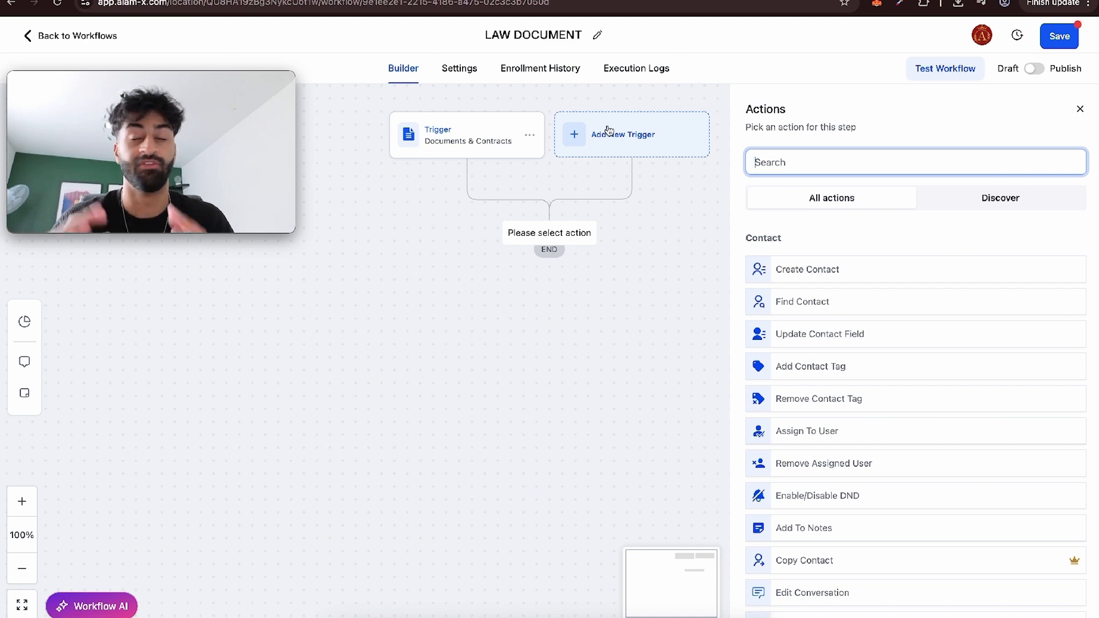
type("docu")
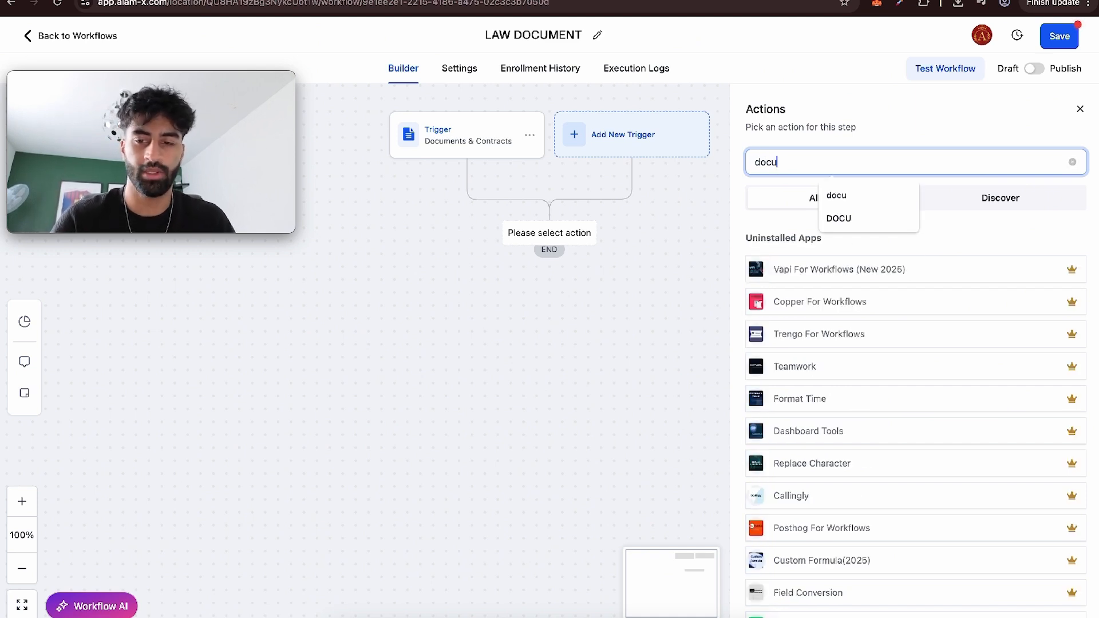
left_click(789, 271)
Set the send action's user to the account owner and its template to LAW FIRM.
left_click(794, 261)
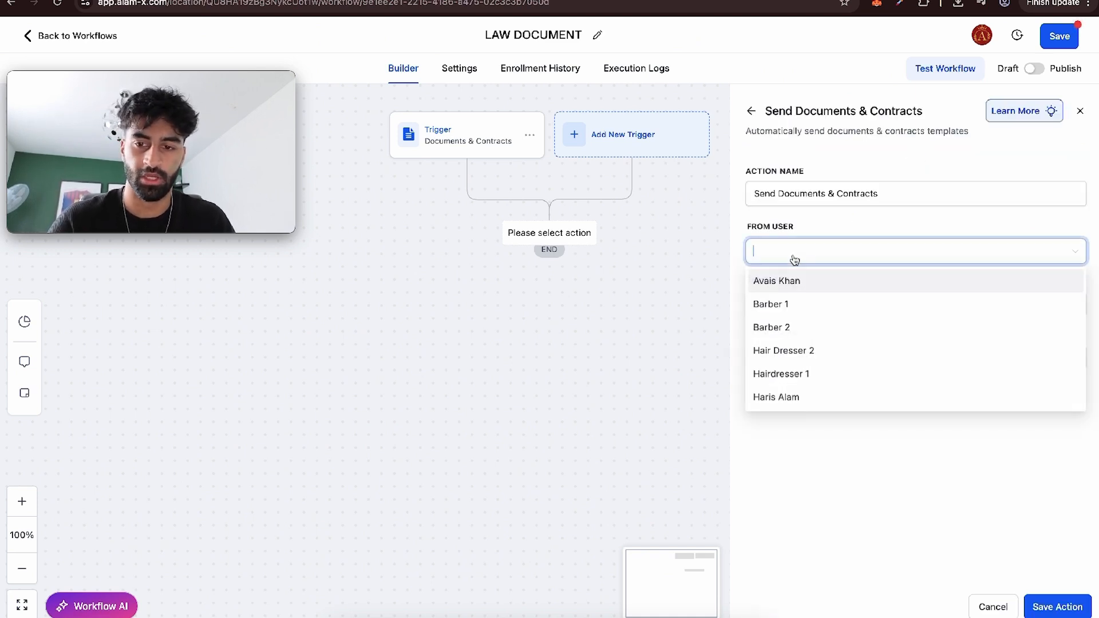
left_click(785, 400)
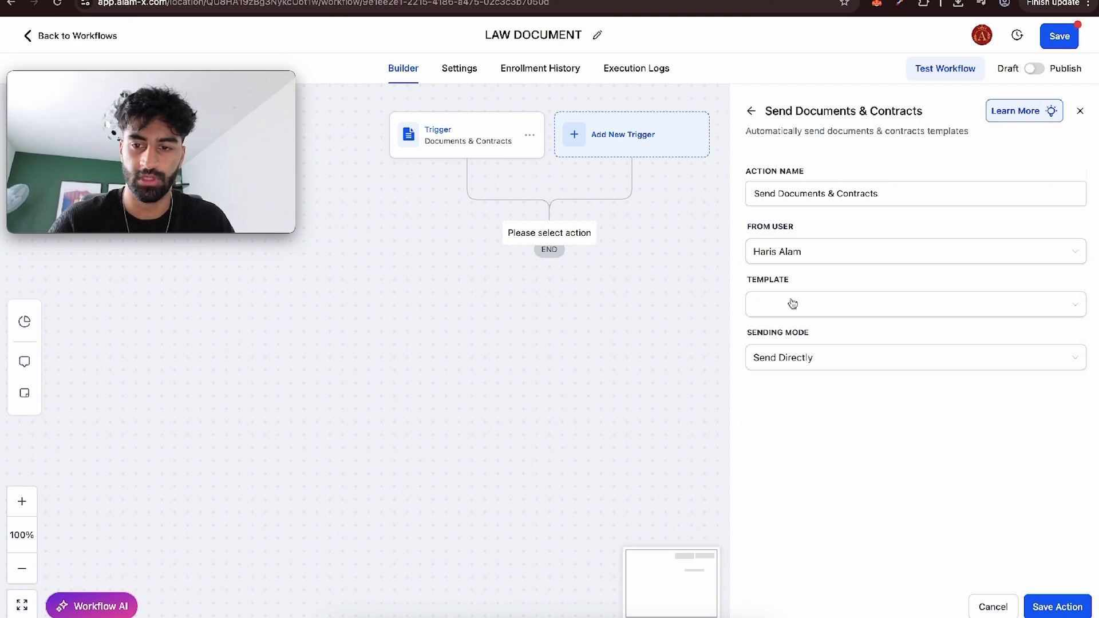
left_click(791, 297)
left_click(797, 358)
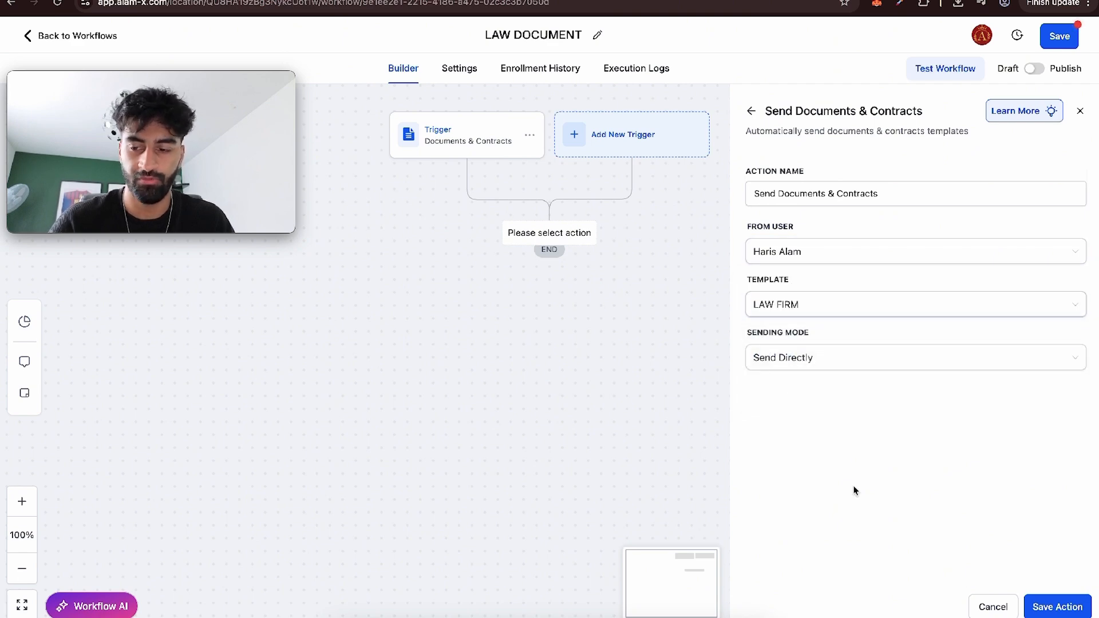
Save the Send Documents & Contracts action and check its sender, template and sending mode settings.
left_click(1079, 603)
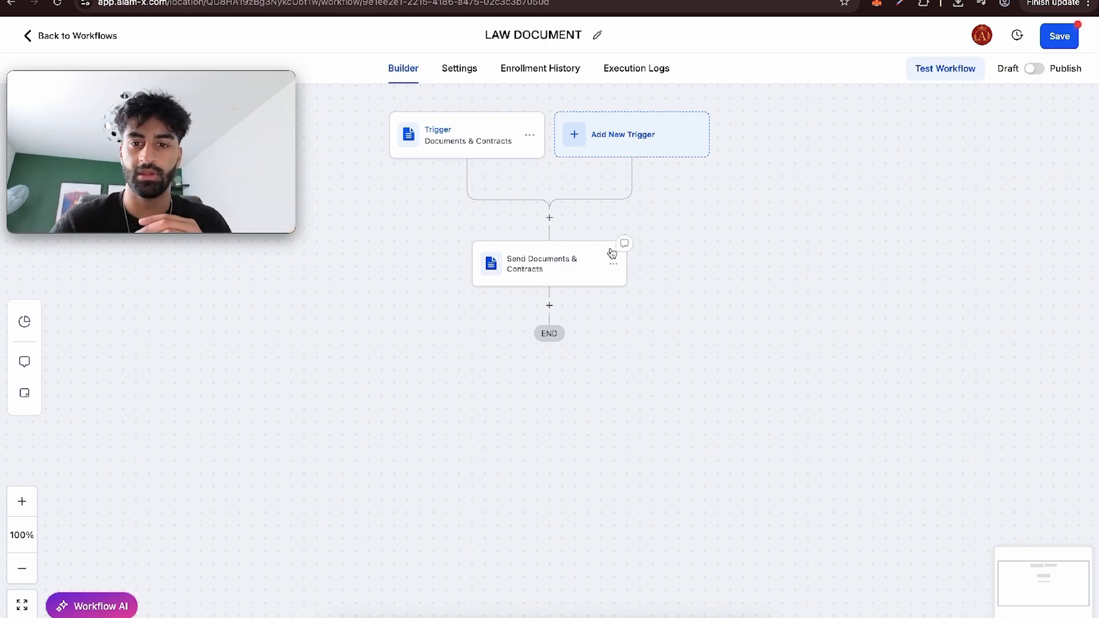
left_click(582, 146)
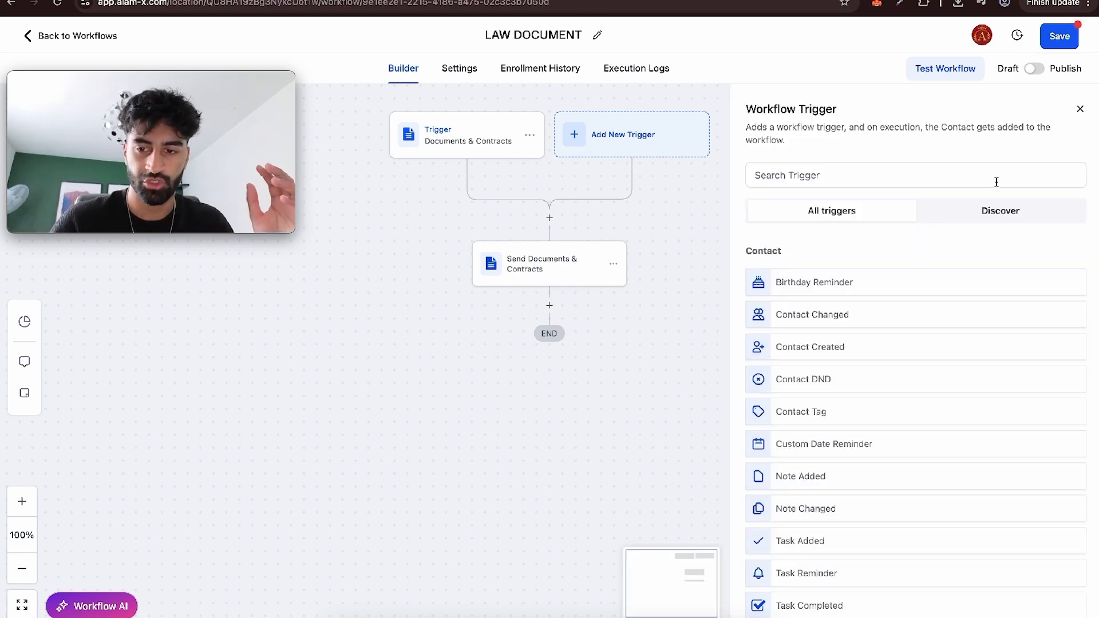
left_click(1079, 109)
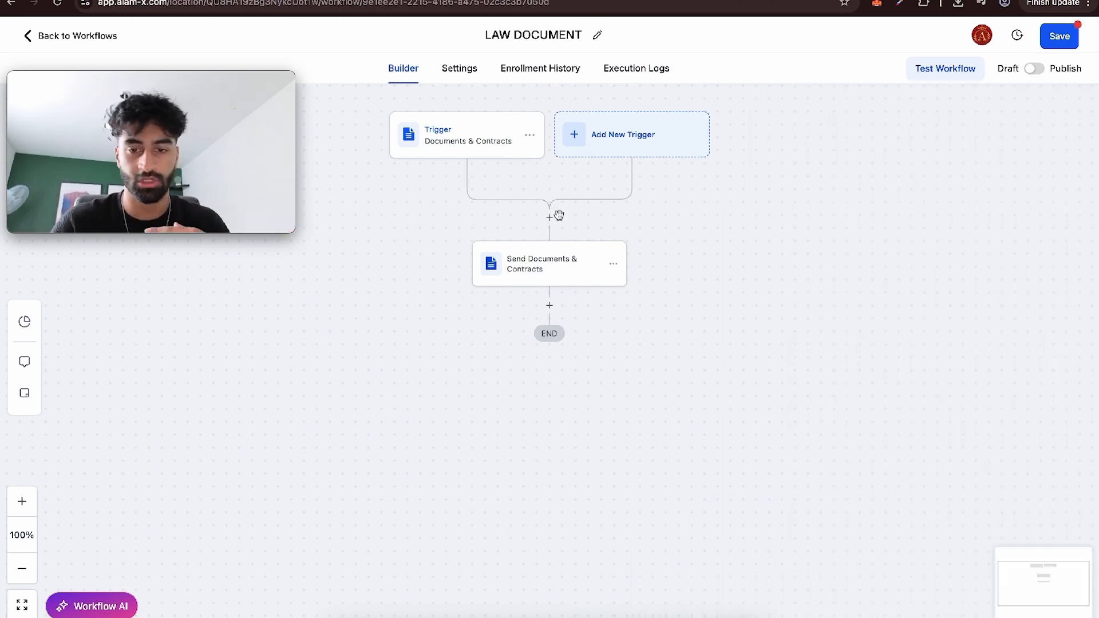
left_click(535, 273)
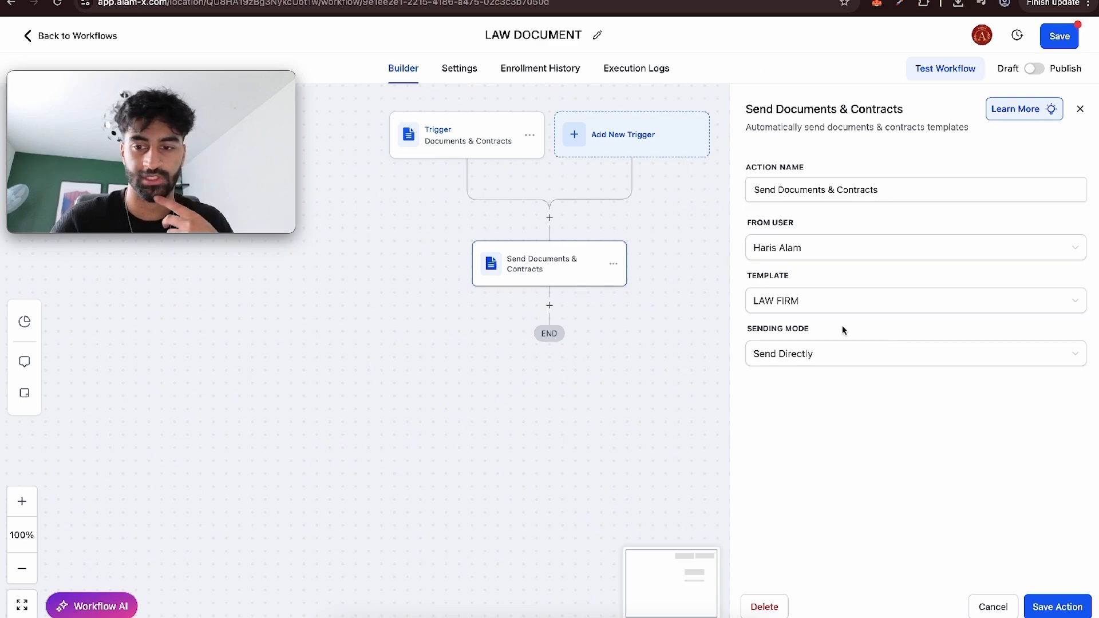
left_click(1079, 109)
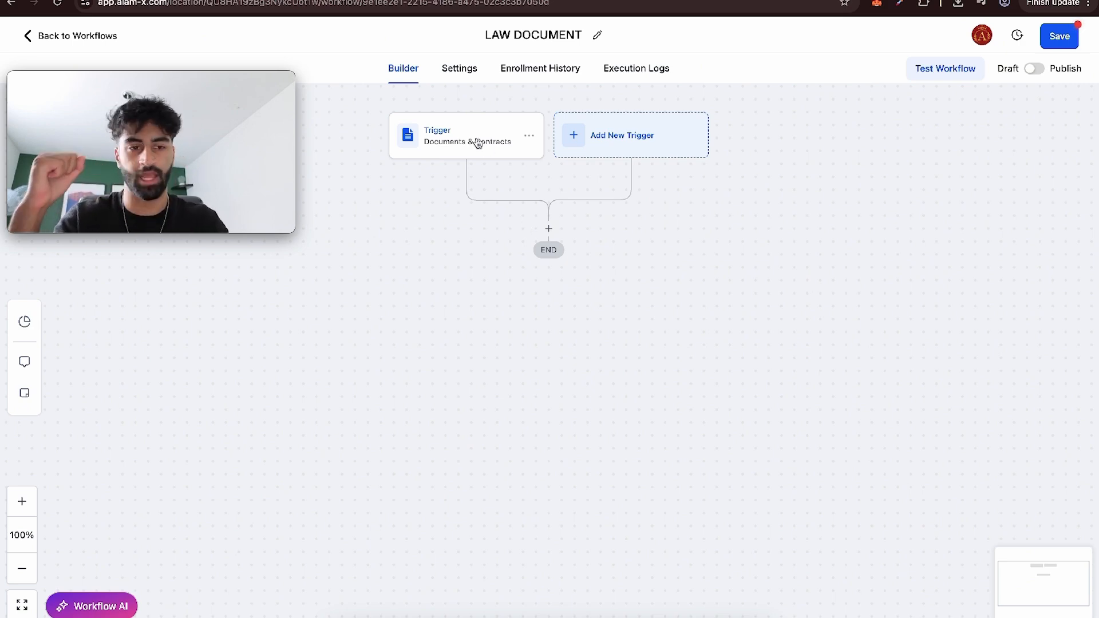
Add a Send Invoice action below the workflow's Documents & Contracts trigger.
left_click(548, 230)
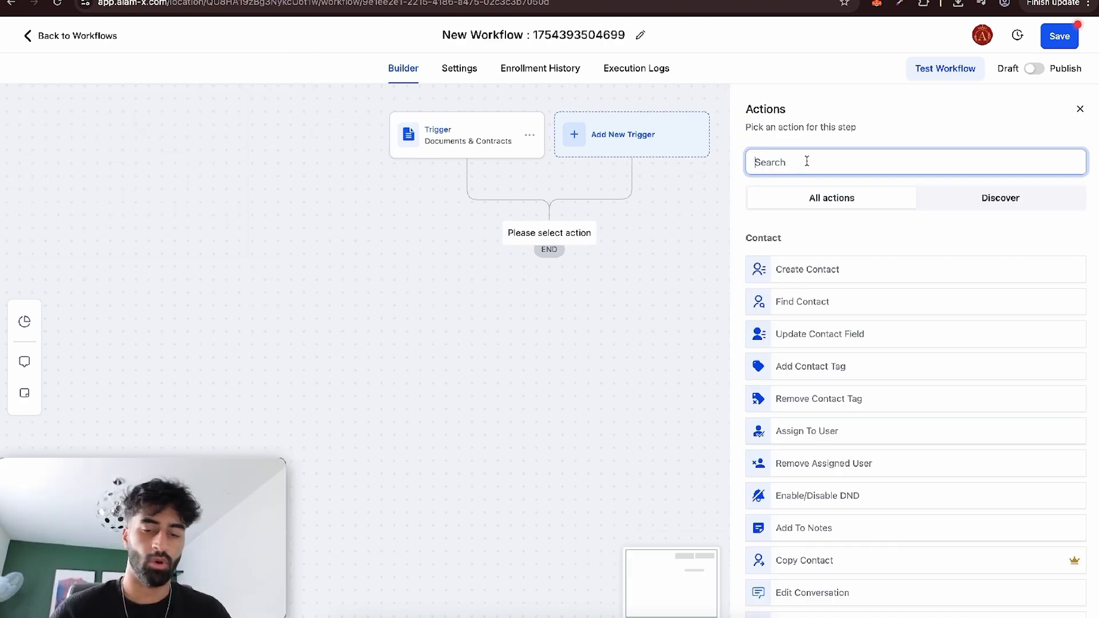
type("invo")
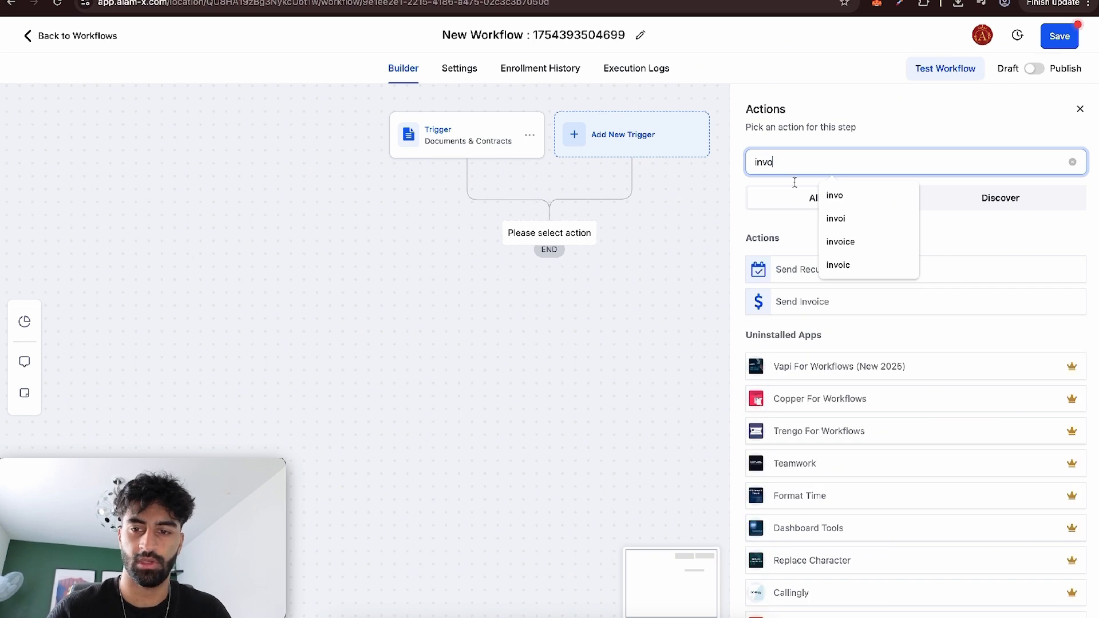
left_click(791, 302)
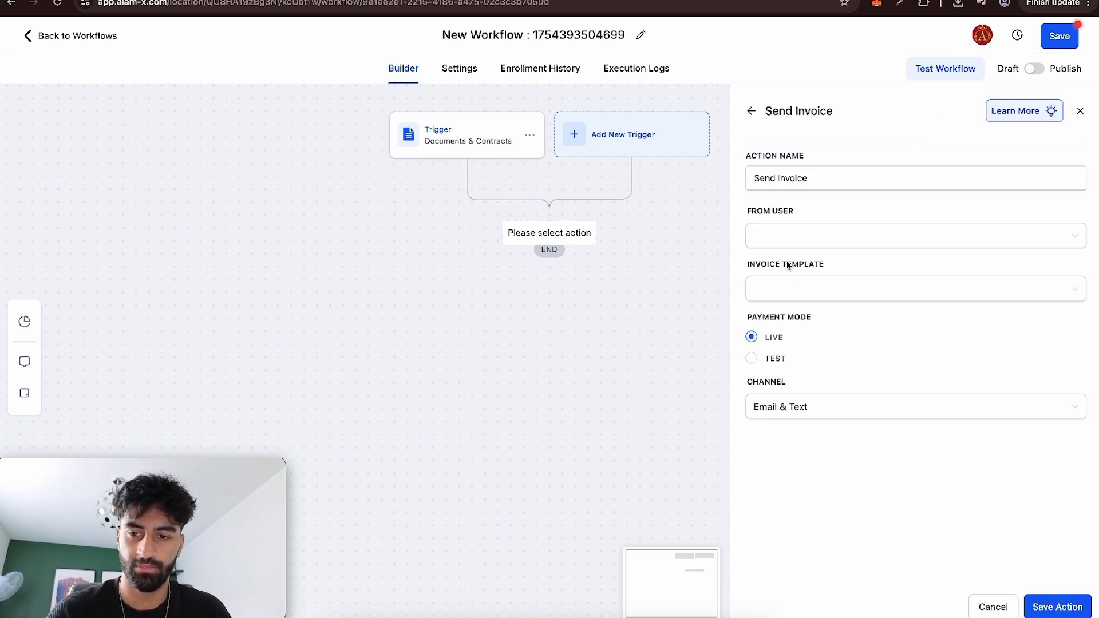
Set the invoice action's sender to the account owner and its template to law invoice, and save the action.
left_click(782, 245)
left_click(775, 380)
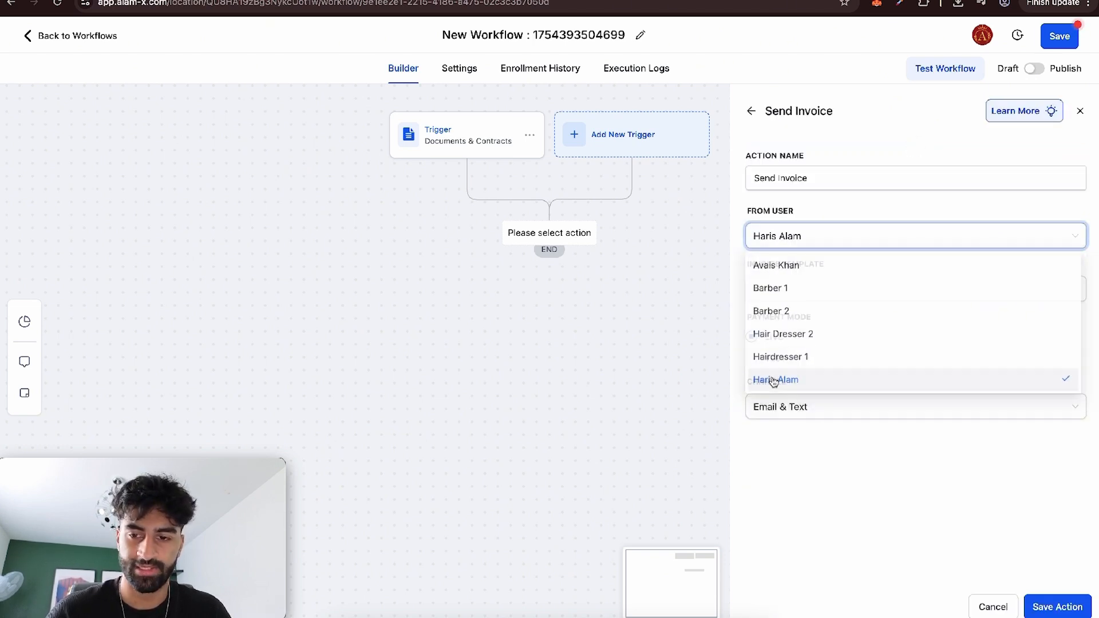
left_click(805, 299)
left_click(797, 315)
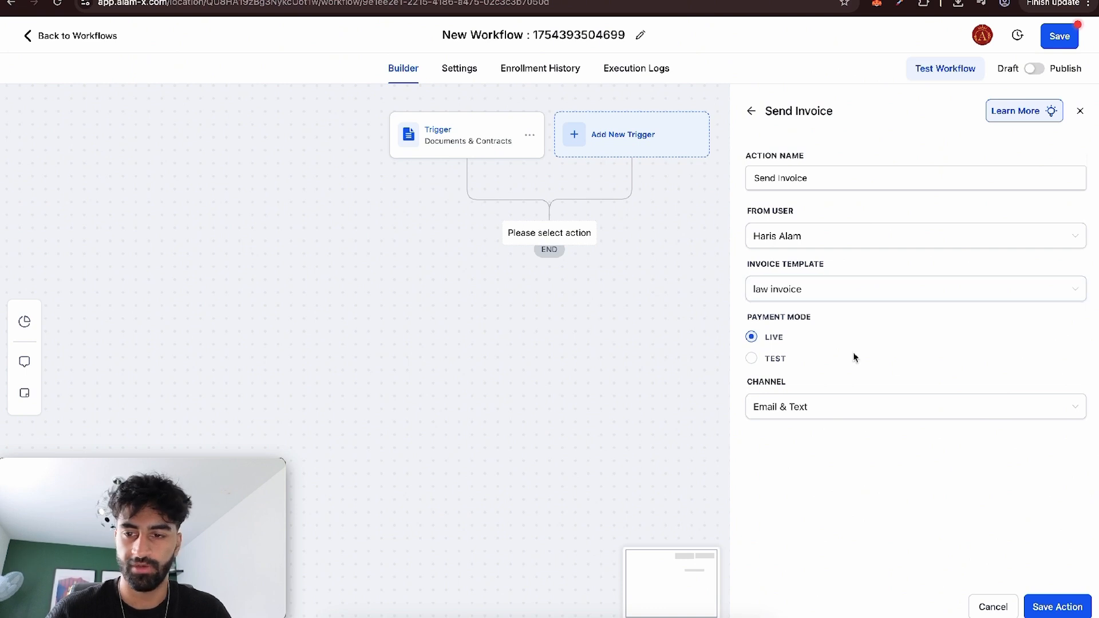
left_click(1048, 601)
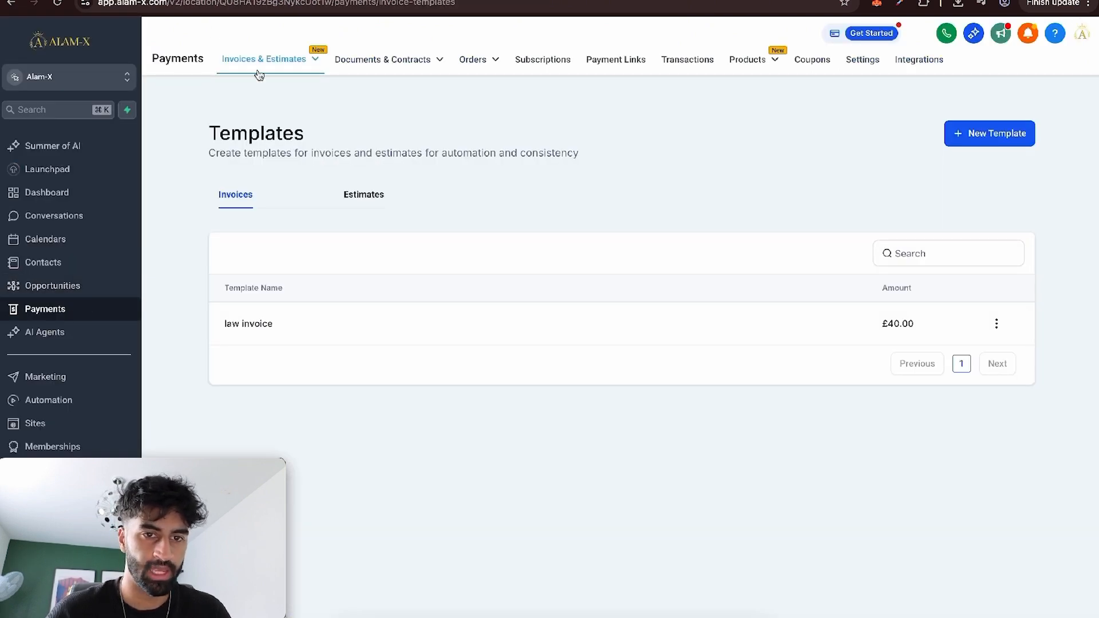
left_click(255, 69)
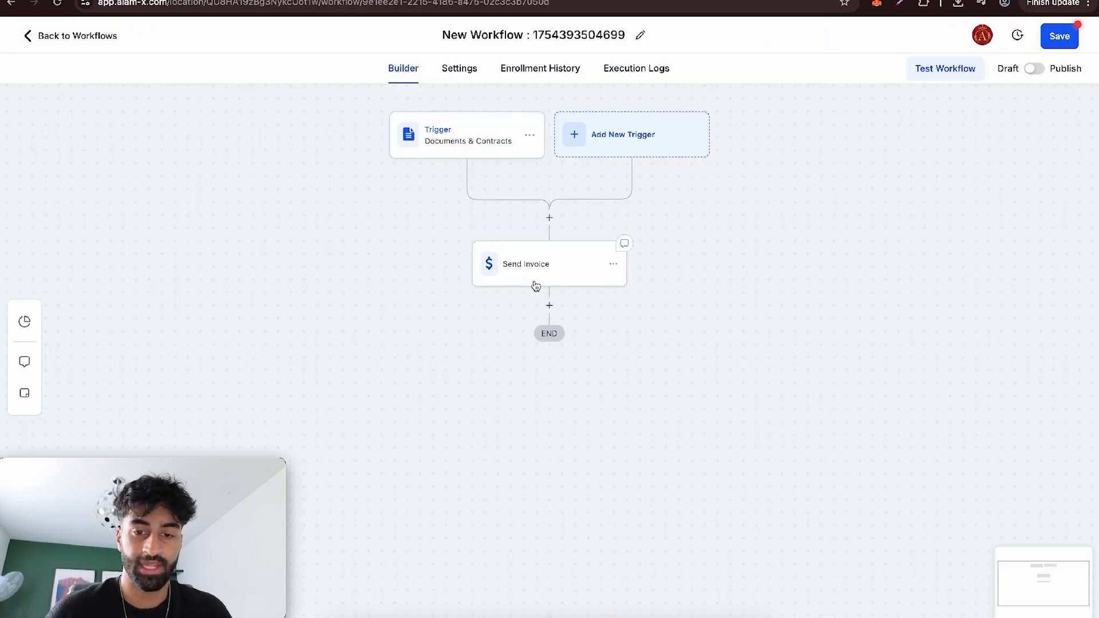
Add an SMS action below the Send Invoice action.
left_click(548, 305)
type("sms")
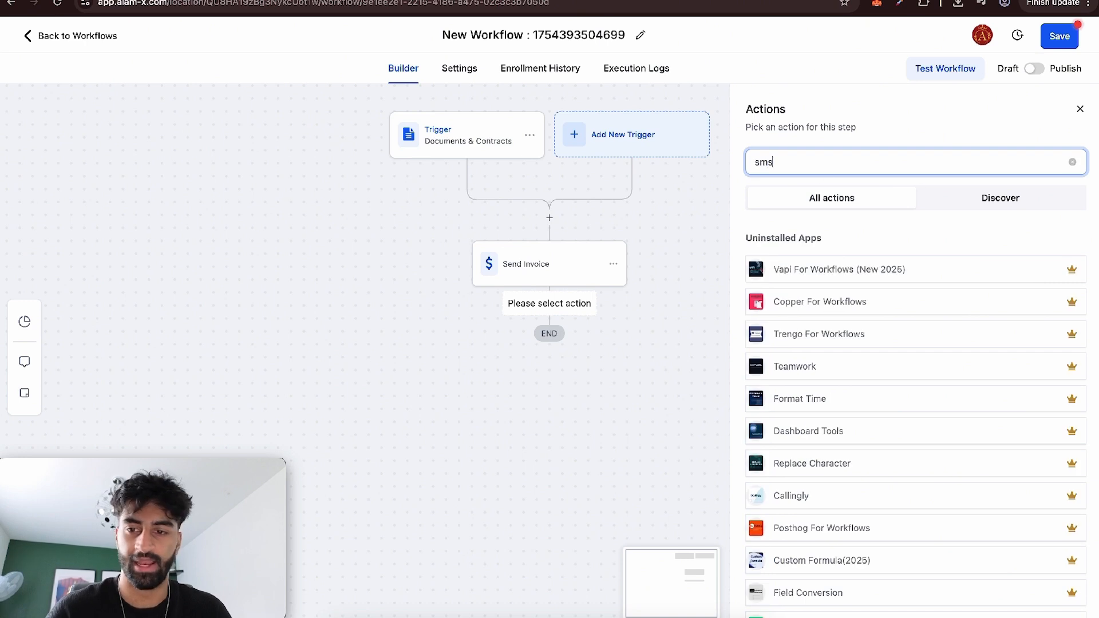
left_click(825, 271)
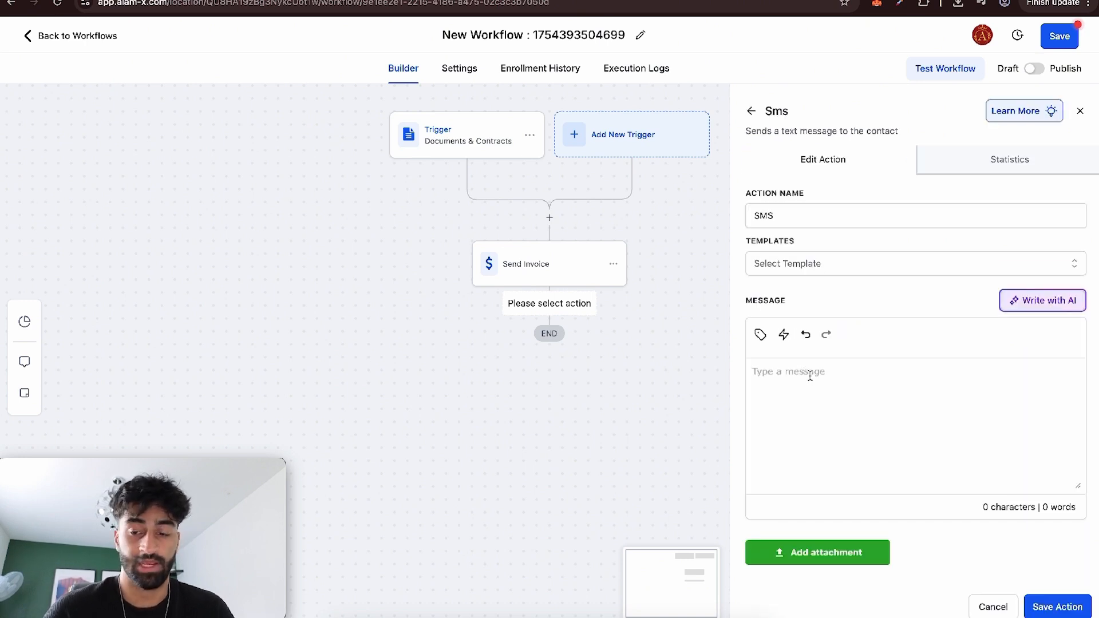
Write the SMS message "Hey {{contact.name}} Thank you for signing the {{document.name}} for {{document.totalAmount}}." using custom values for the placeholders.
left_click(810, 376)
type("plea")
key("BackSpace")
key("BackSpace")
key("BackSpace")
key("BackSpace")
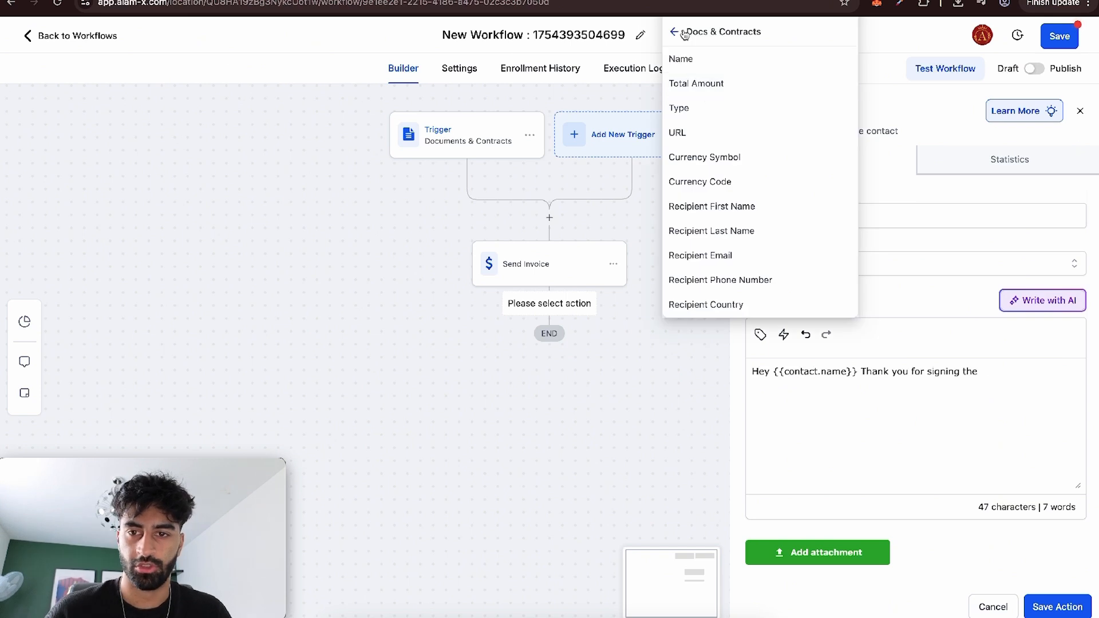
left_click(702, 62)
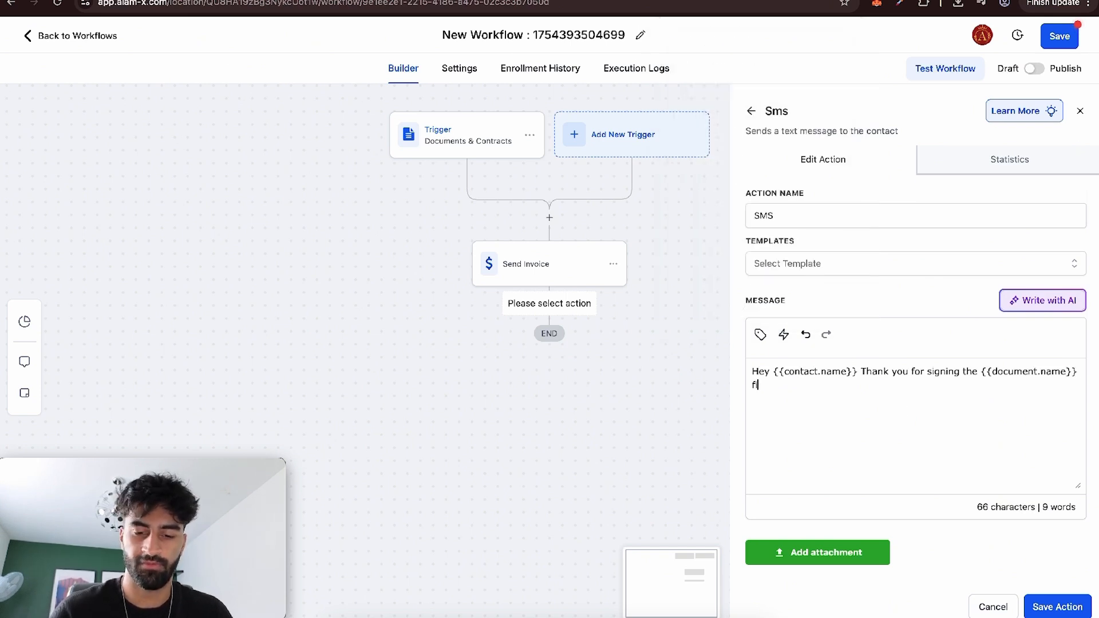
type("for")
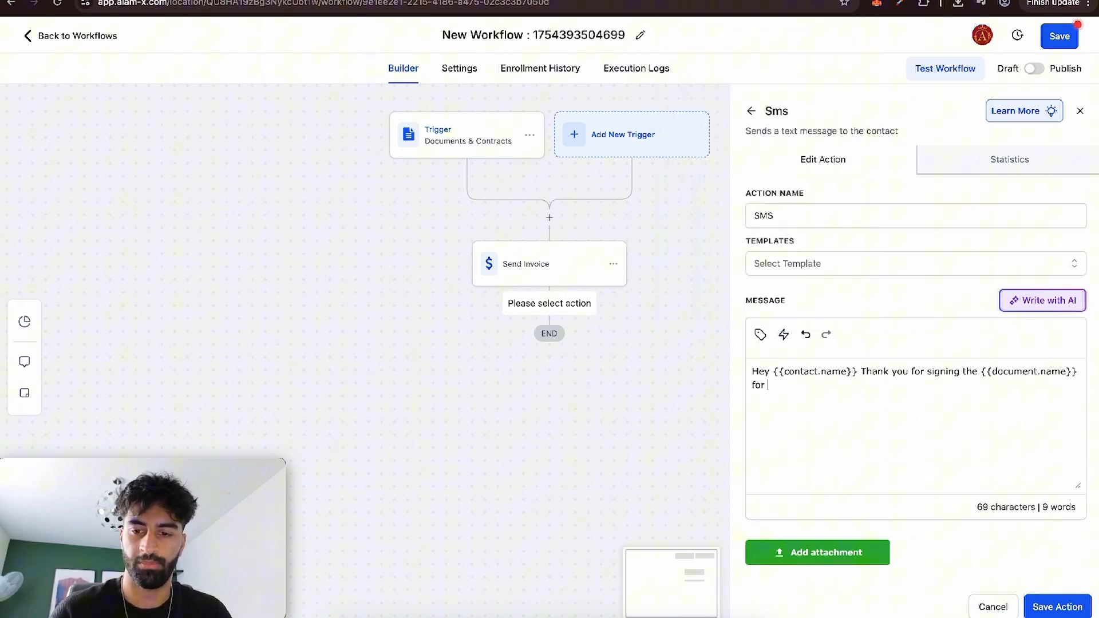
left_click(760, 334)
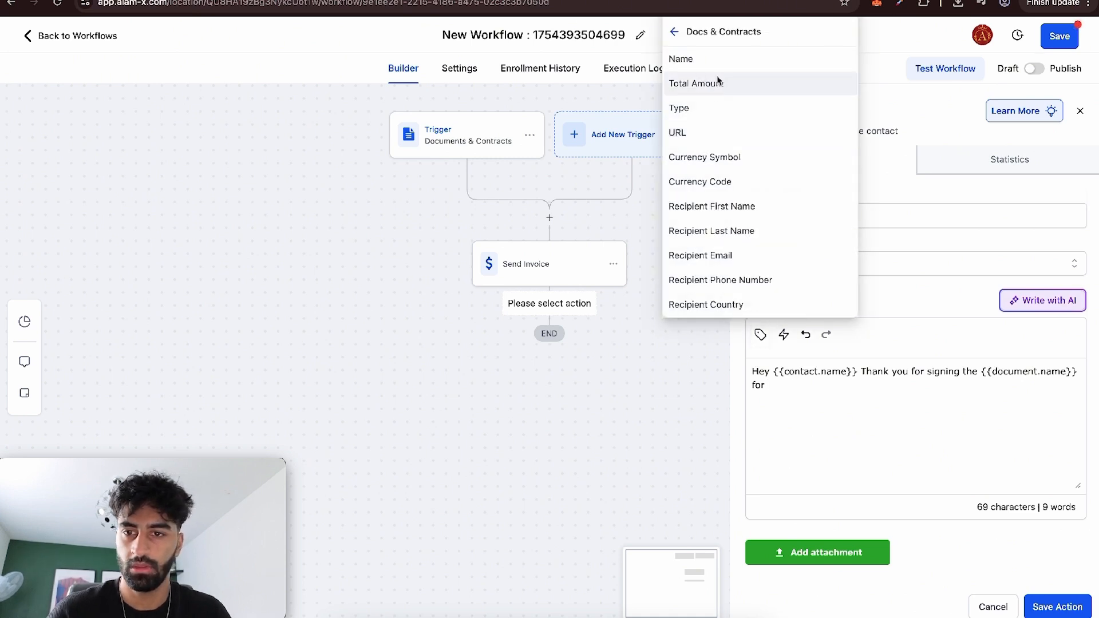
left_click(718, 83)
type(".totalAmount}}.")
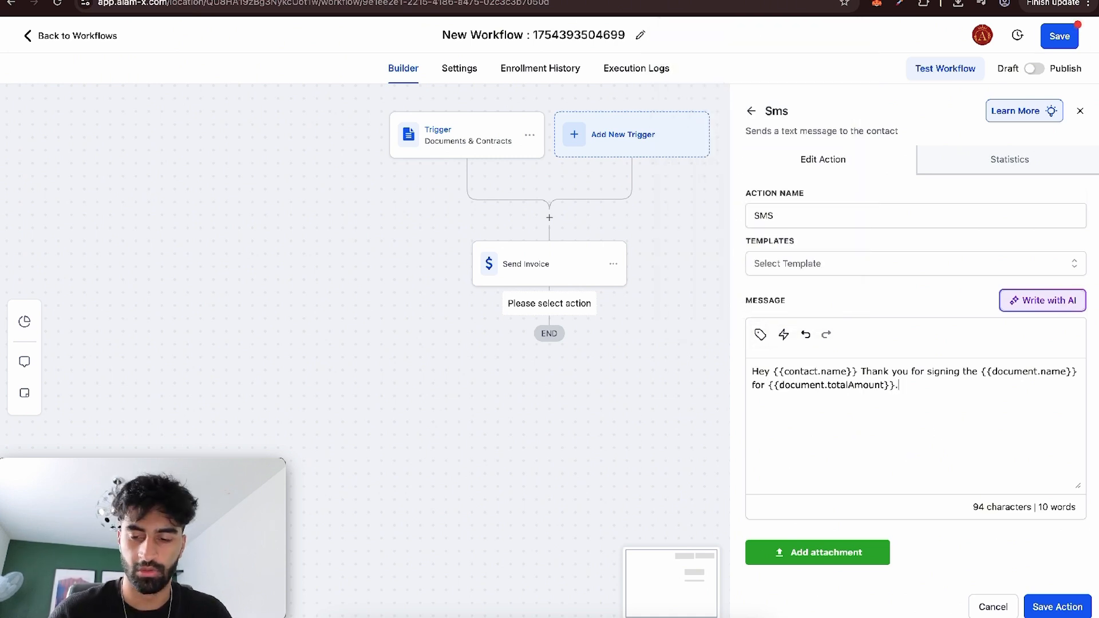
Save the SMS action and save the workflow under the name SENT DOCUMENT (LAW).
scroll(989, 486, "down", 3)
left_click(1057, 607)
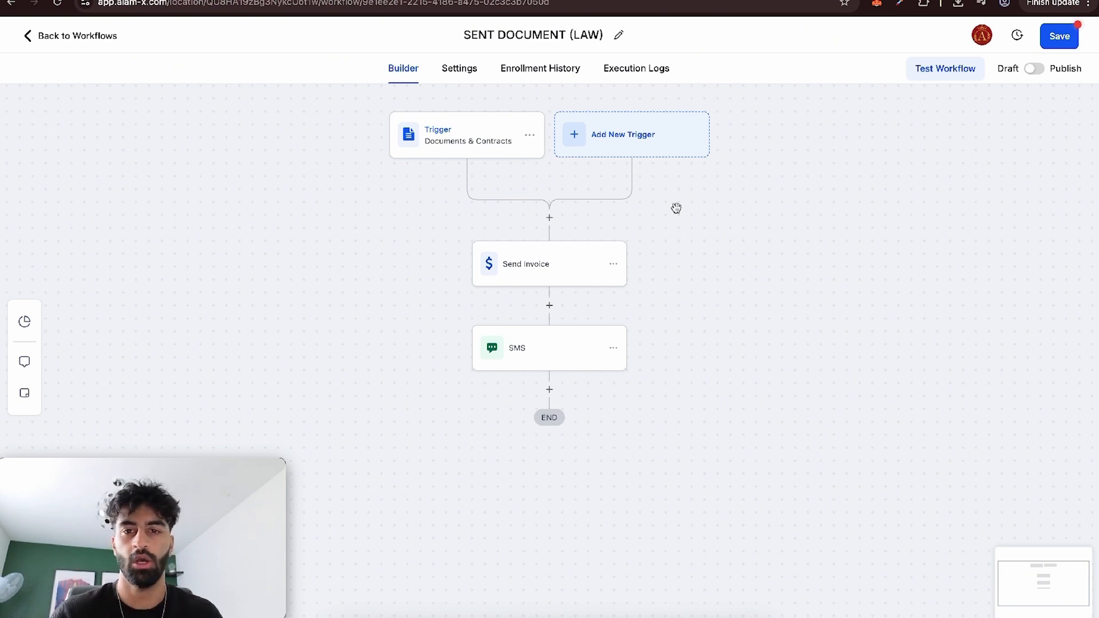
left_click(1059, 36)
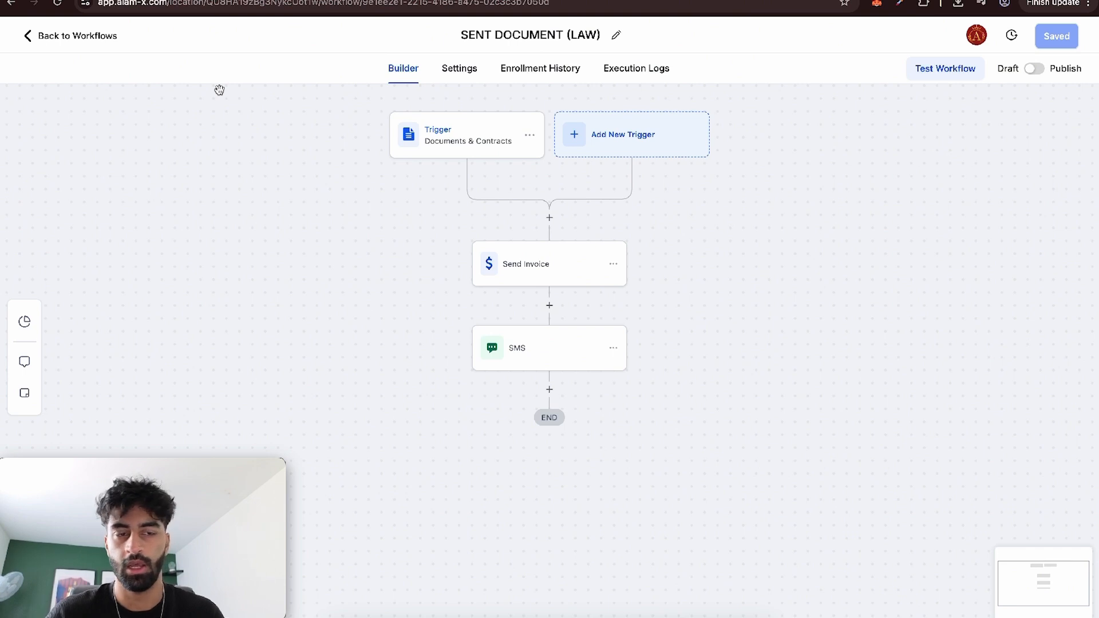
Add an Invoice trigger to a new workflow named invoice paid? with Invoice Status set to Sent, and save the trigger.
left_click(91, 47)
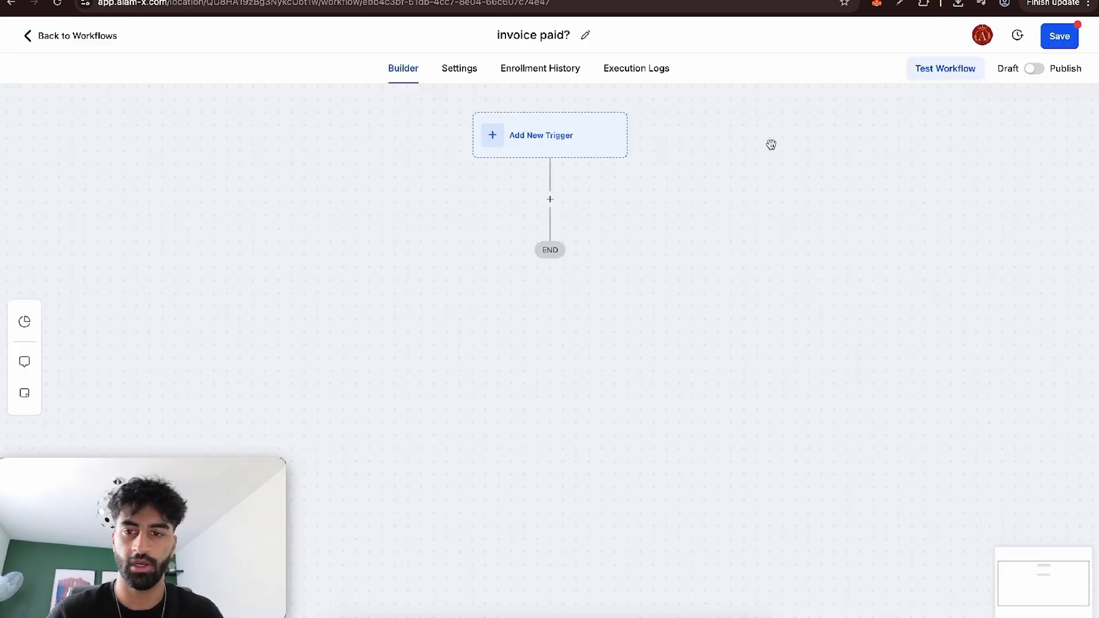
left_click(577, 147)
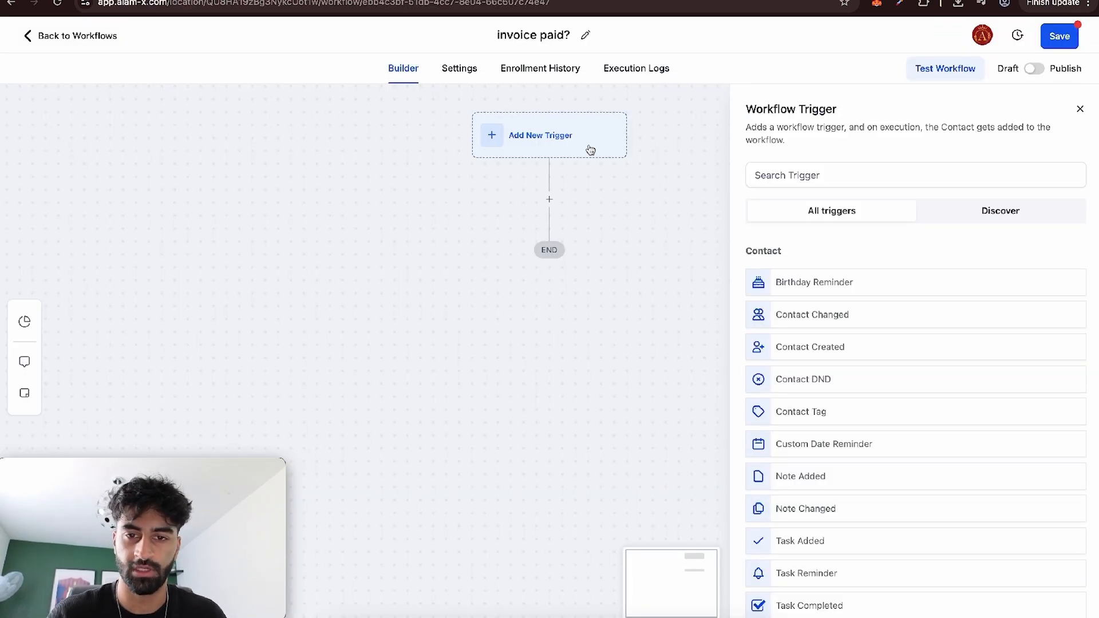
left_click(802, 166)
type("invoice")
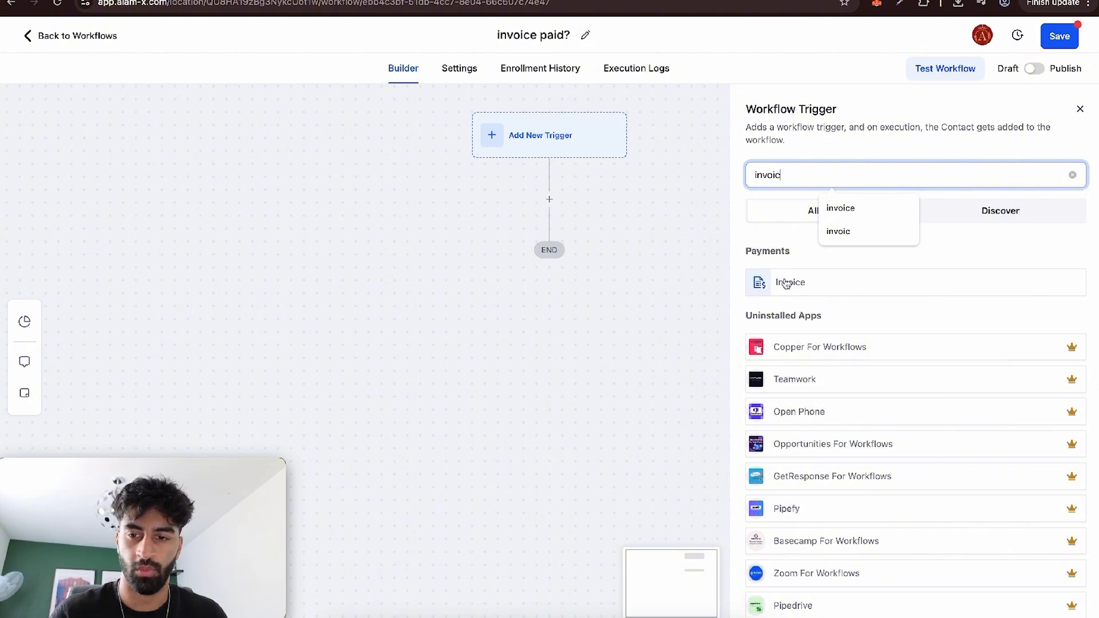
left_click(787, 283)
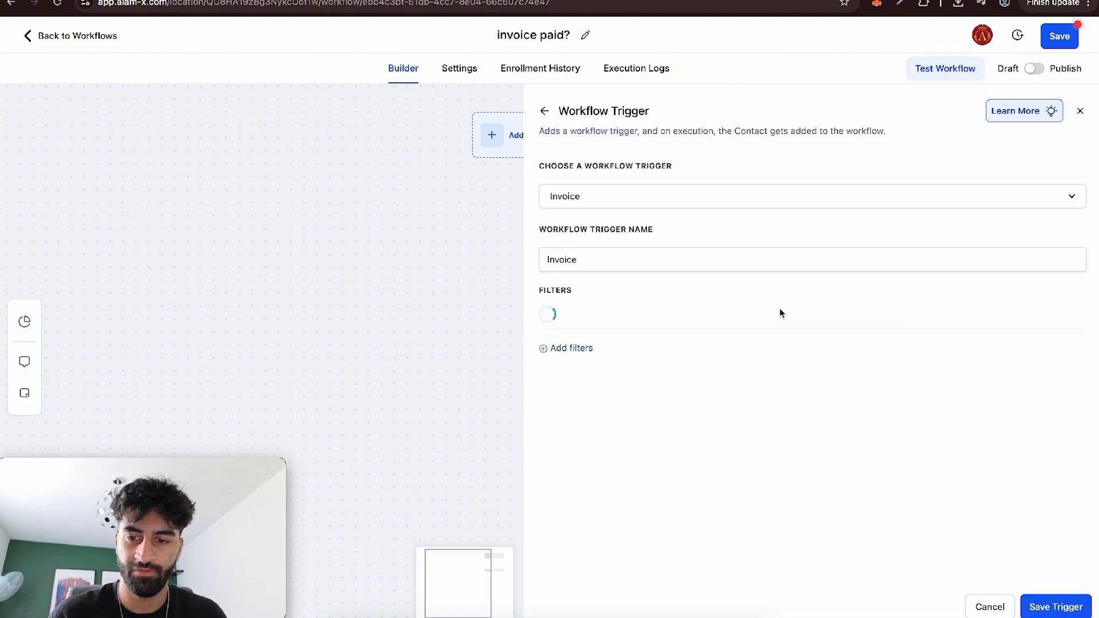
left_click(1033, 603)
Add an If/Else condition action below the Invoice trigger.
left_click(548, 230)
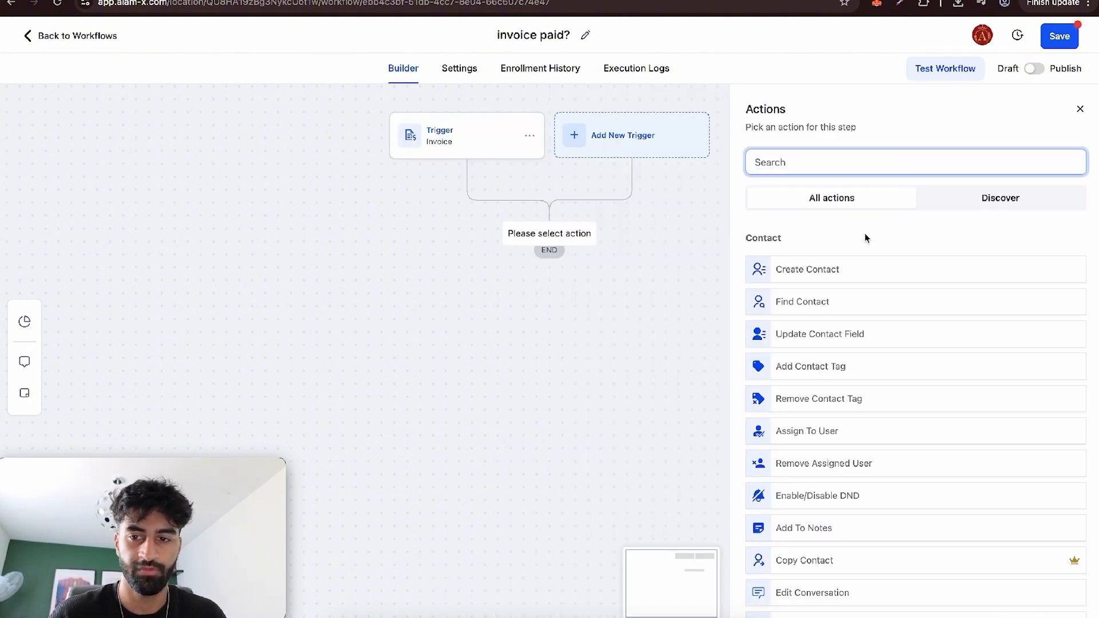
type("if")
left_click(805, 273)
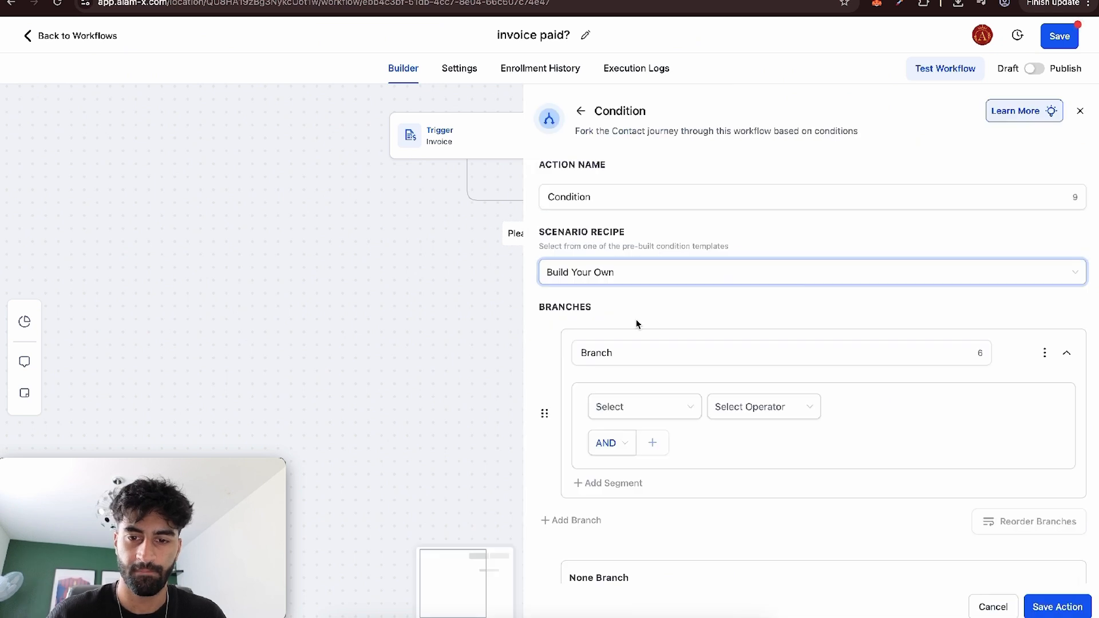
Set the first branch's condition to invoice Status Is Paid.
left_click(619, 412)
scroll(646, 486, "down", 5)
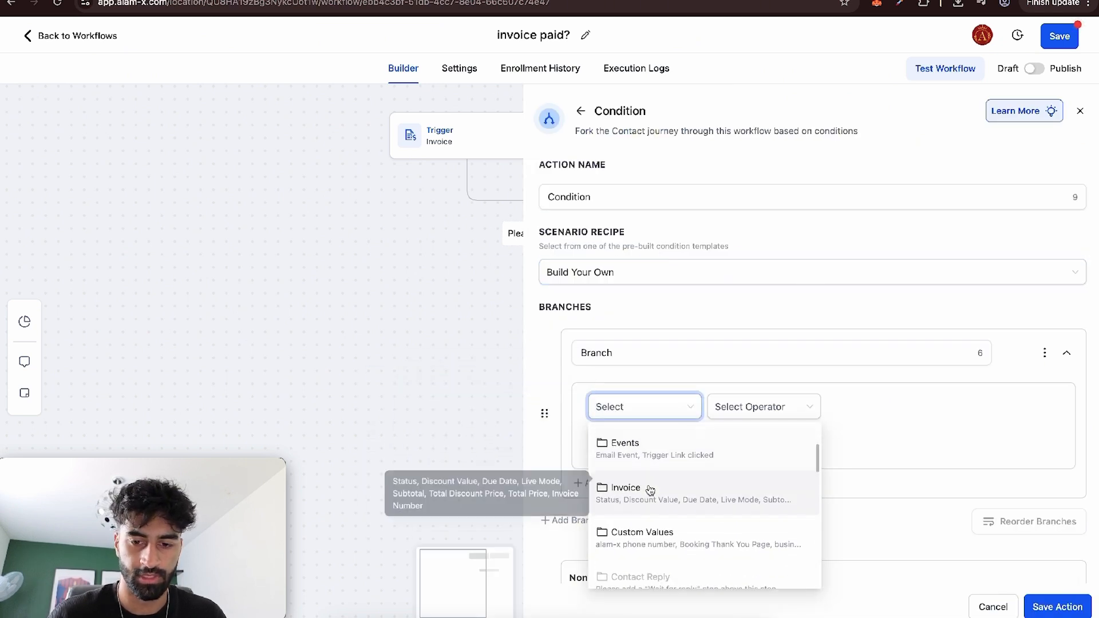
left_click(651, 491)
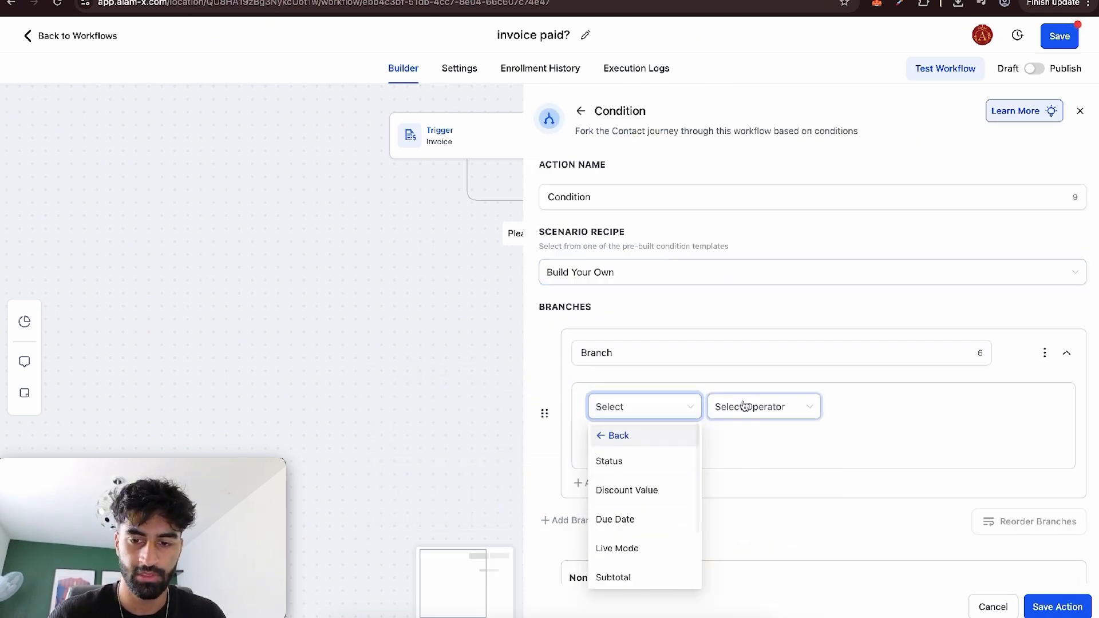
left_click(655, 462)
left_click(745, 416)
left_click(749, 436)
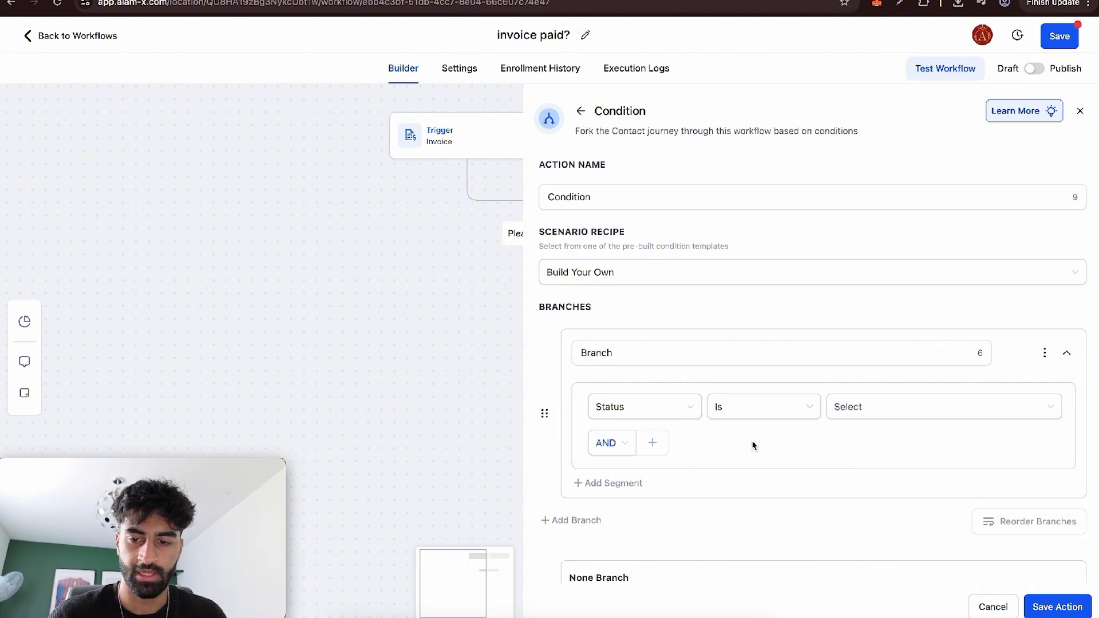
left_click(864, 411)
left_click(872, 480)
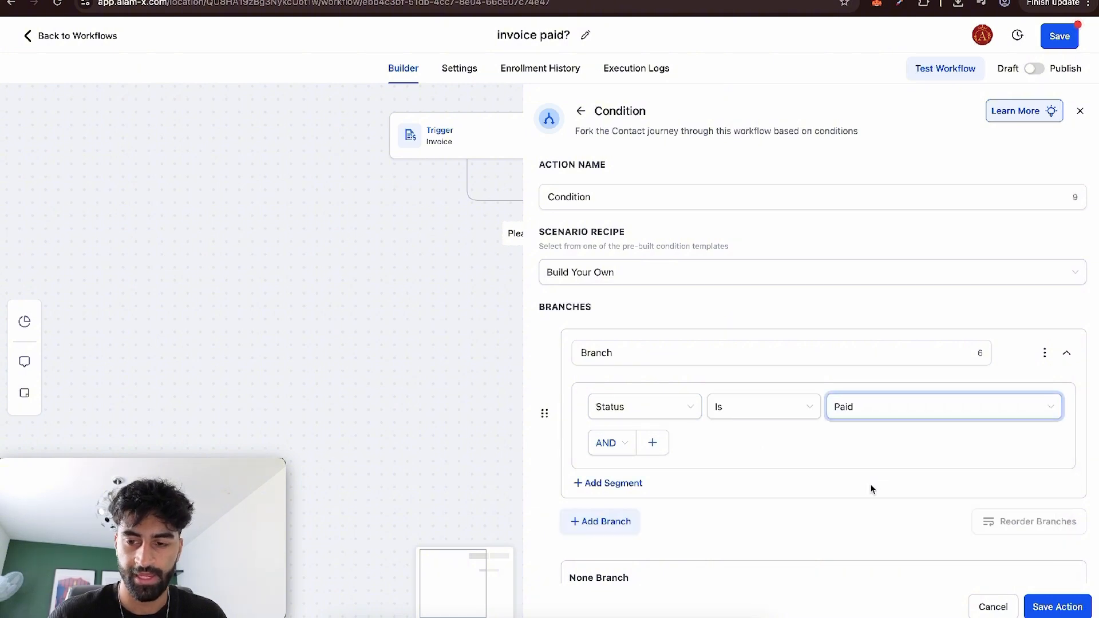
Add a second branch to the condition and rename the first branch INVOICE IS PAID.
left_click(635, 518)
double_click(643, 353)
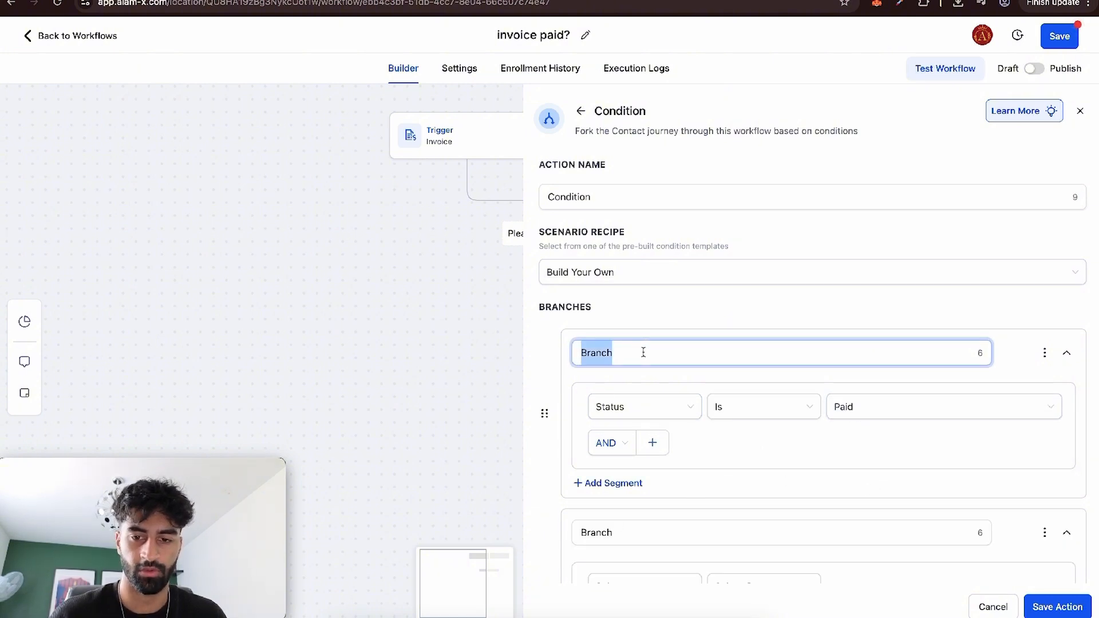
type("INVOICE IS PAID")
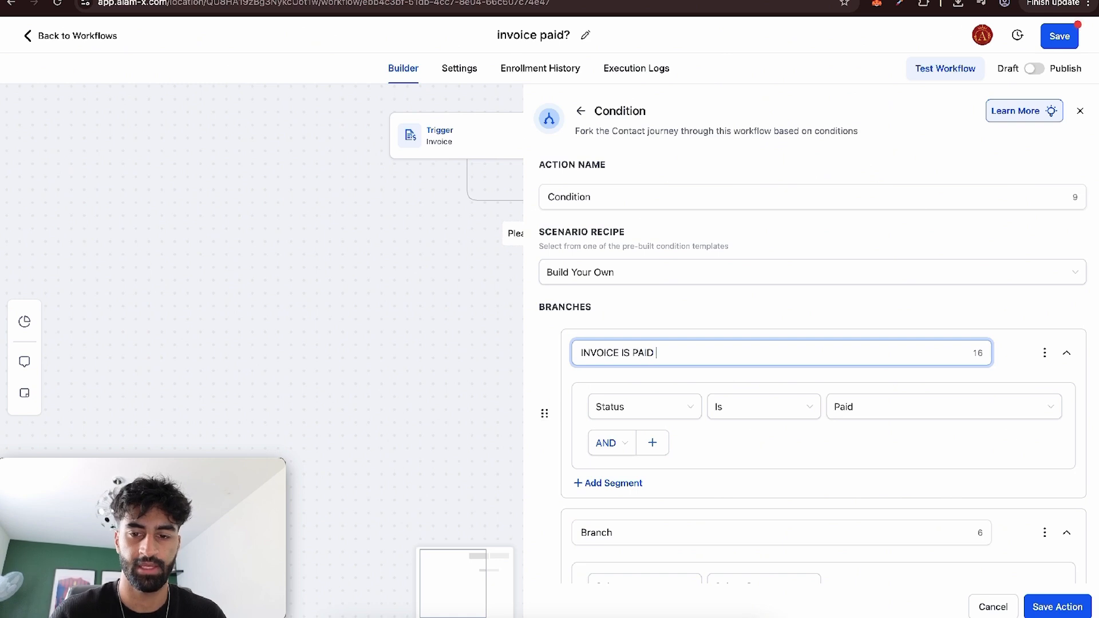
Rename the second branch of the condition INVOICE IS NOT PAID.
double_click(612, 530)
double_click(616, 529)
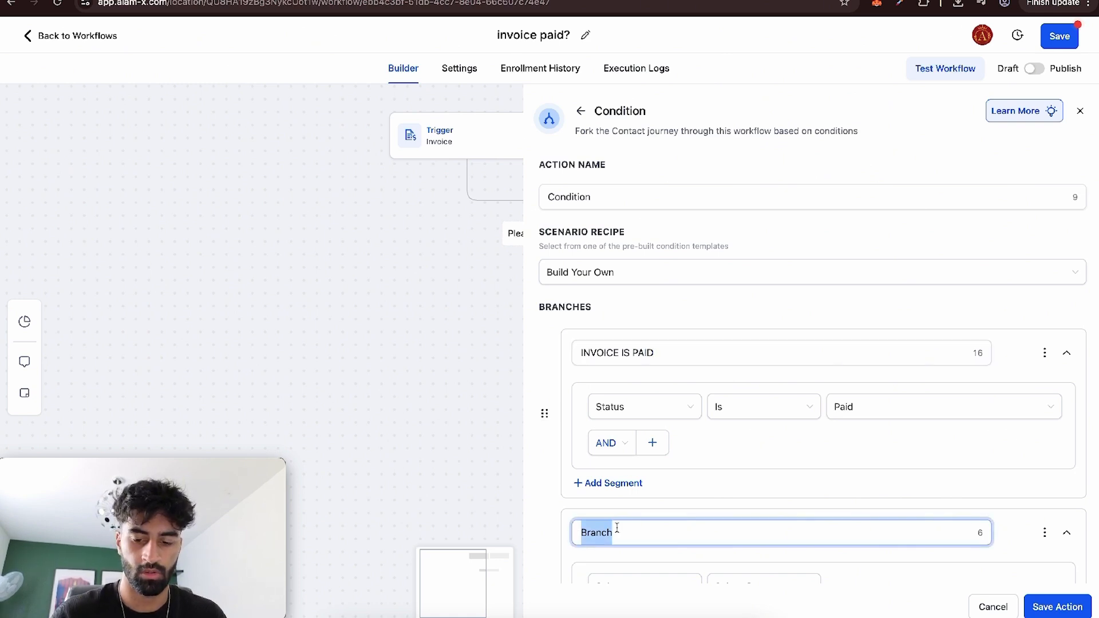
type("INVOICE IS NOT PAID")
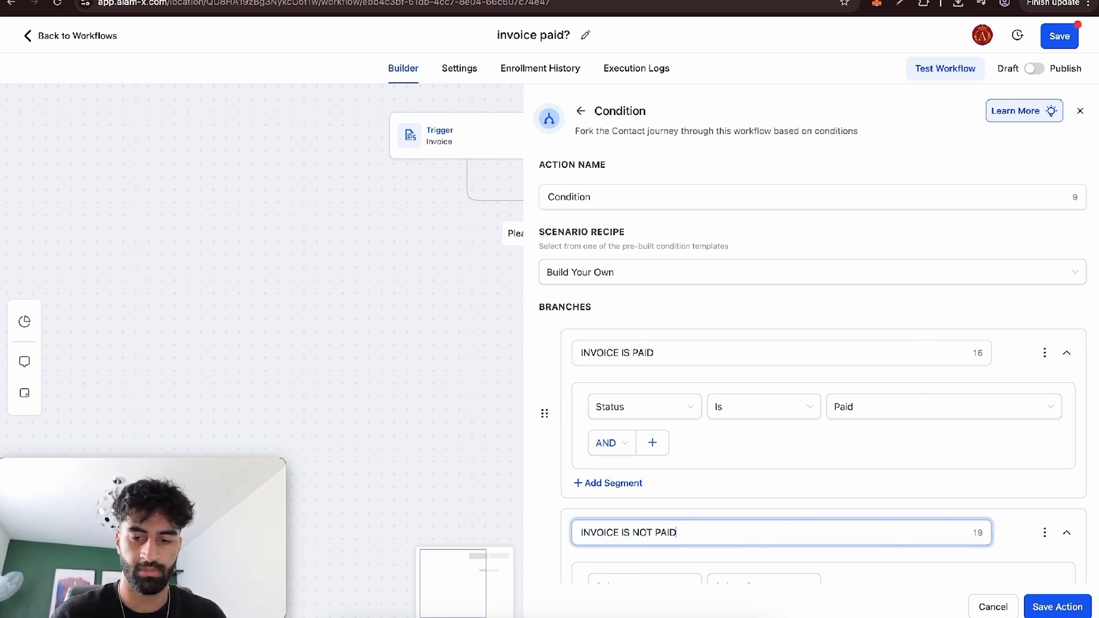
Set the INVOICE IS NOT PAID branch's condition to invoice Status Is not Paid.
scroll(582, 507, "down", 3)
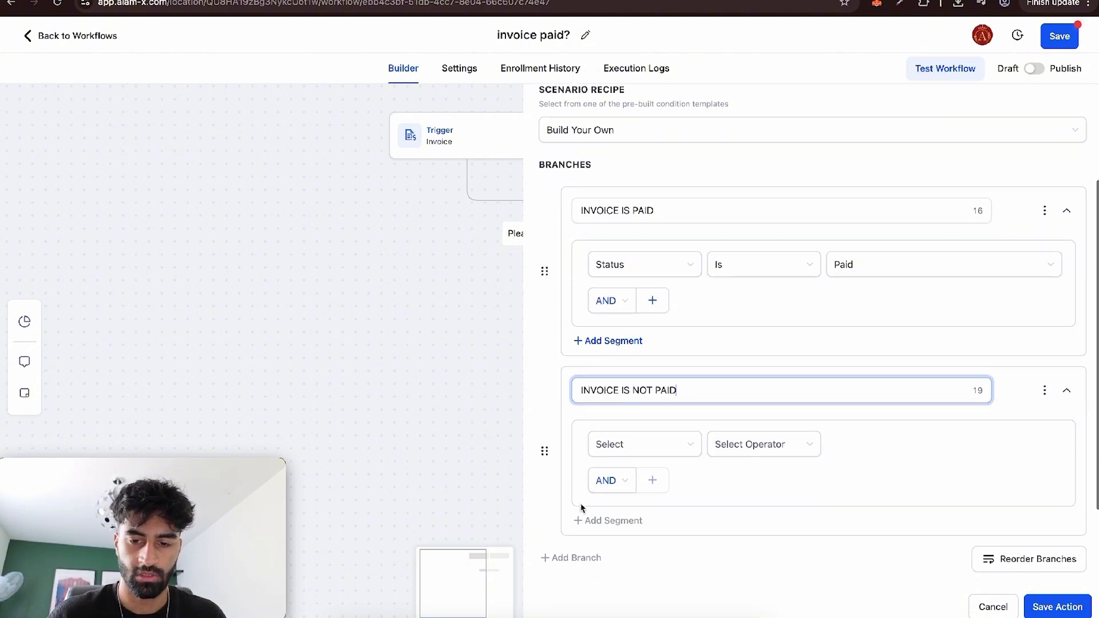
left_click(614, 449)
scroll(636, 499, "down", 5)
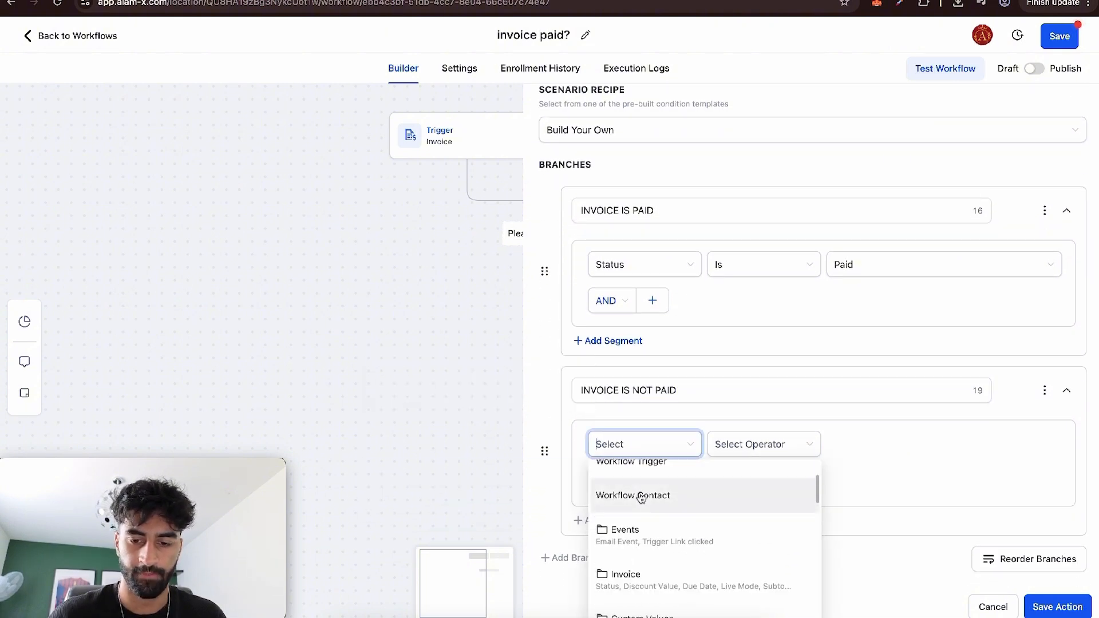
left_click(636, 492)
left_click(610, 498)
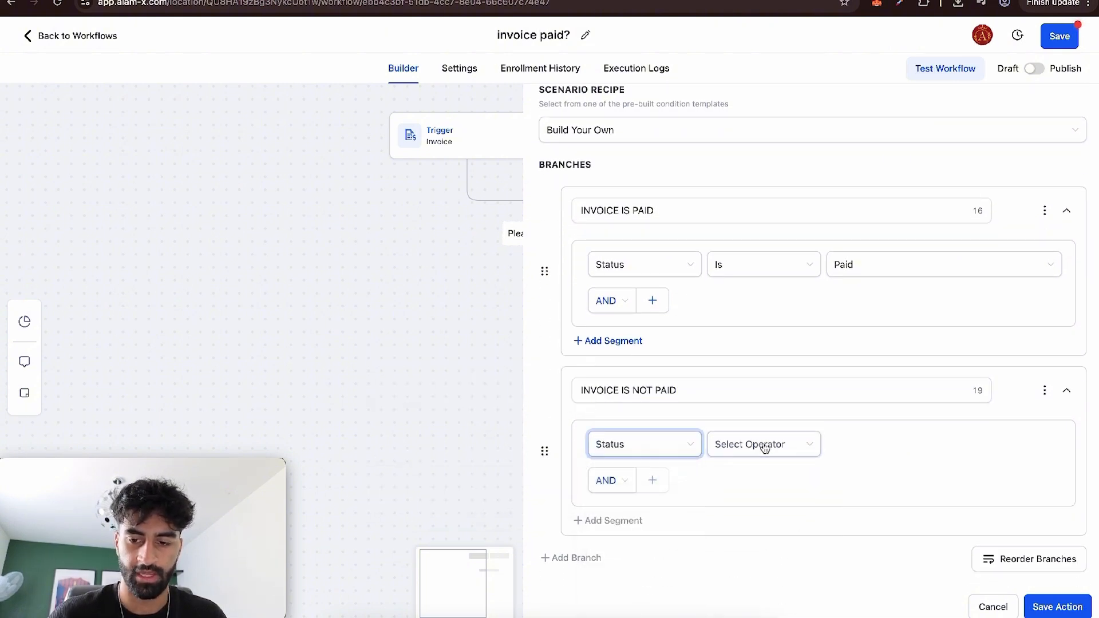
left_click(764, 444)
left_click(762, 477)
left_click(762, 449)
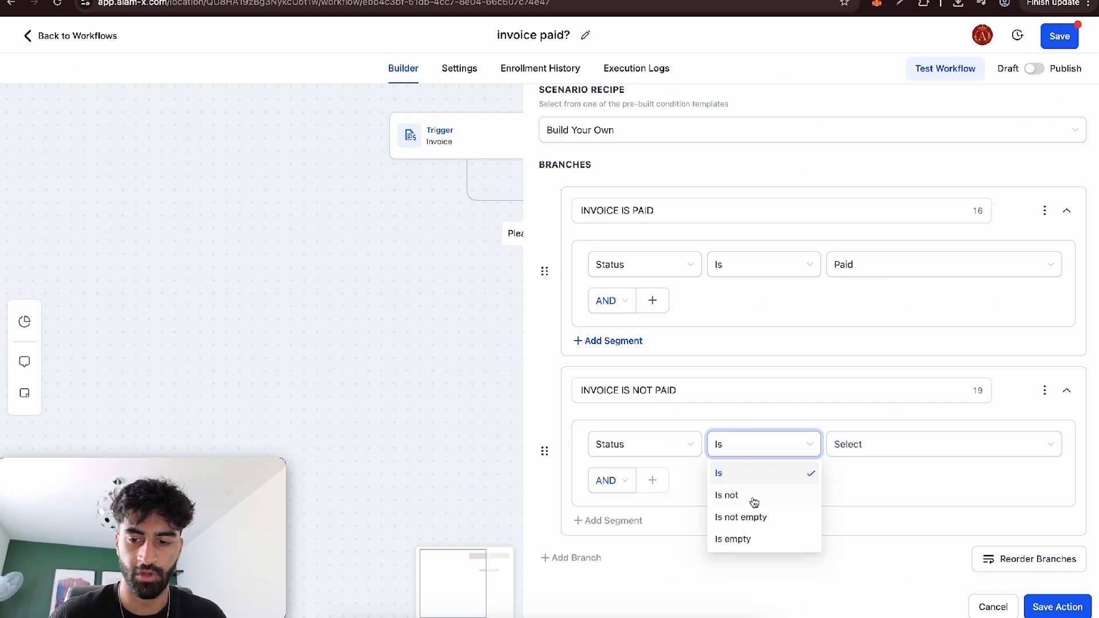
left_click(754, 496)
left_click(836, 444)
left_click(880, 517)
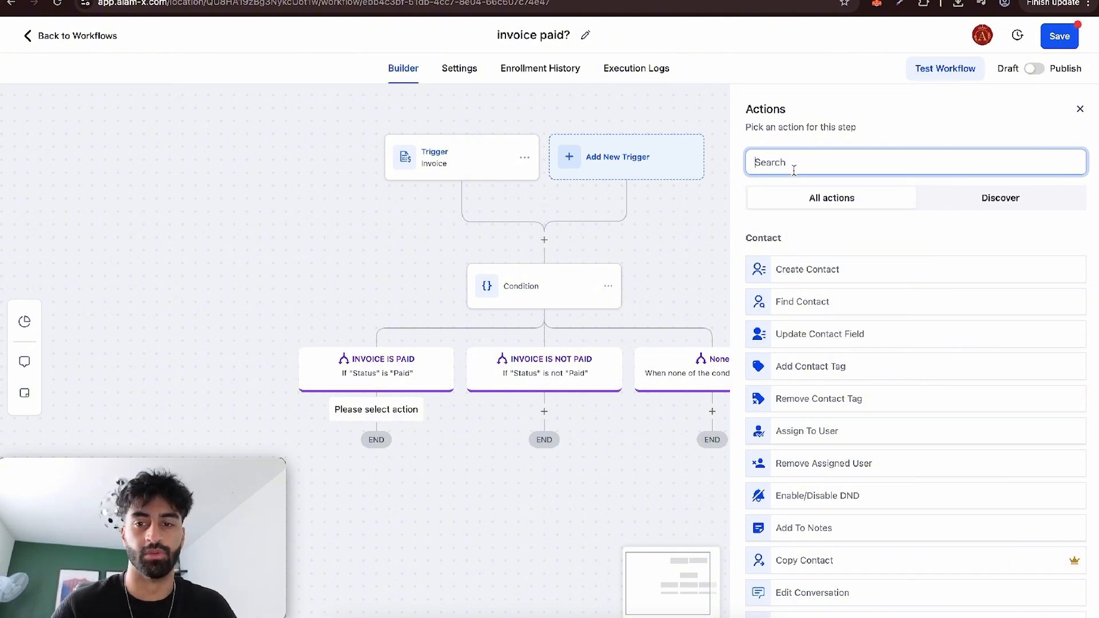
Add a Send Internal Notification action under the INVOICE IS PAID branch with the notification type set to Notification.
type("INT")
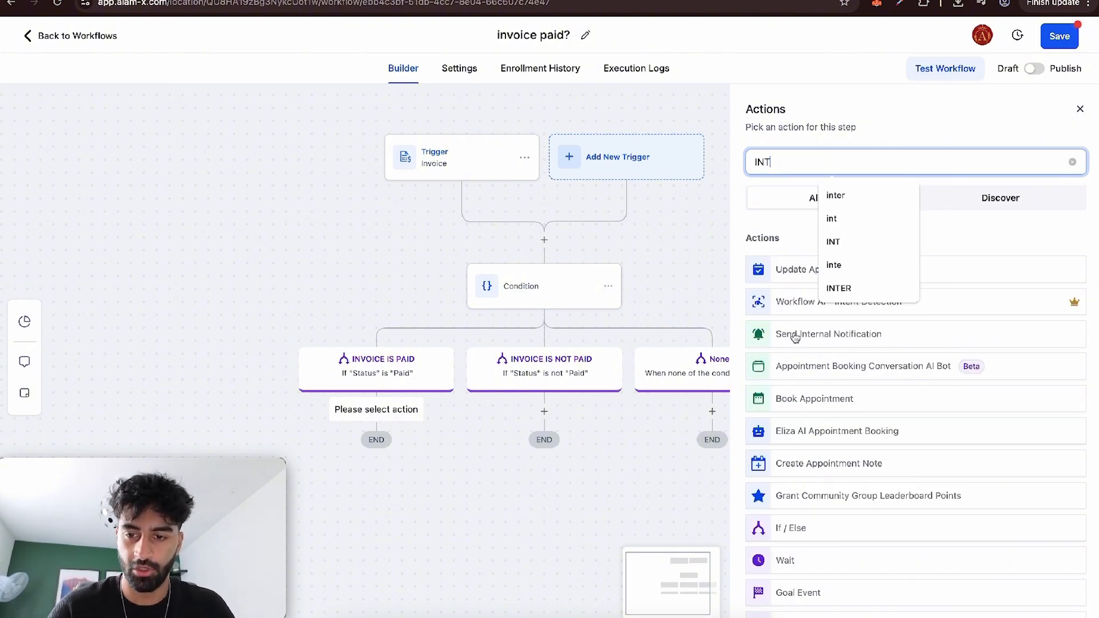
left_click(796, 337)
left_click(786, 305)
left_click(787, 307)
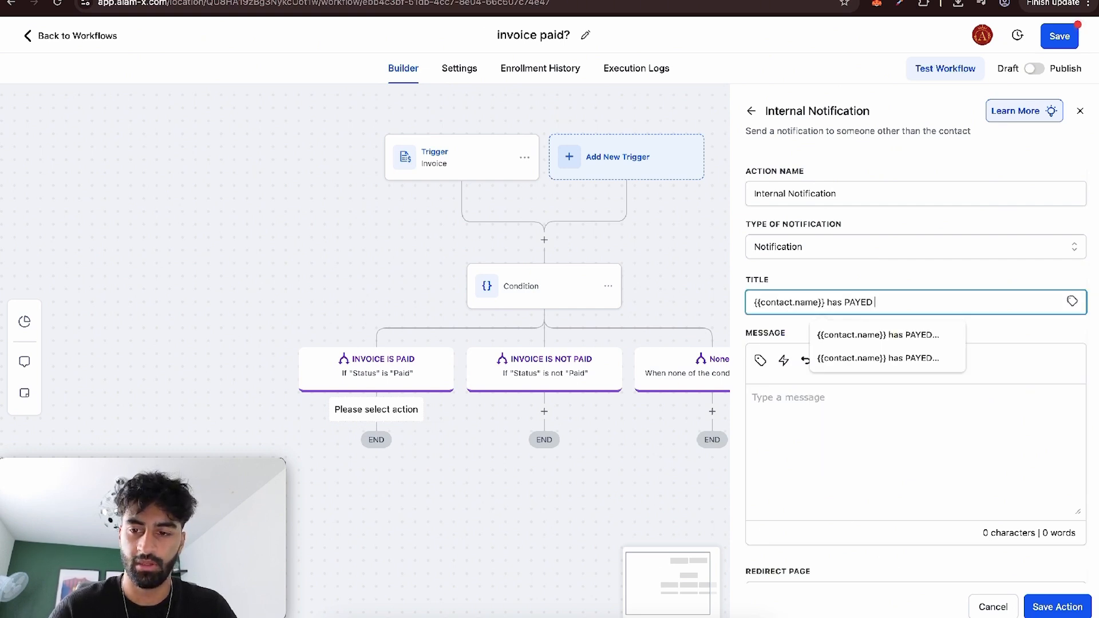
Set the notification's title to "{{contact.name}} has PAYED for {{ invoice.name }}", using the invoice name custom value.
type("pr")
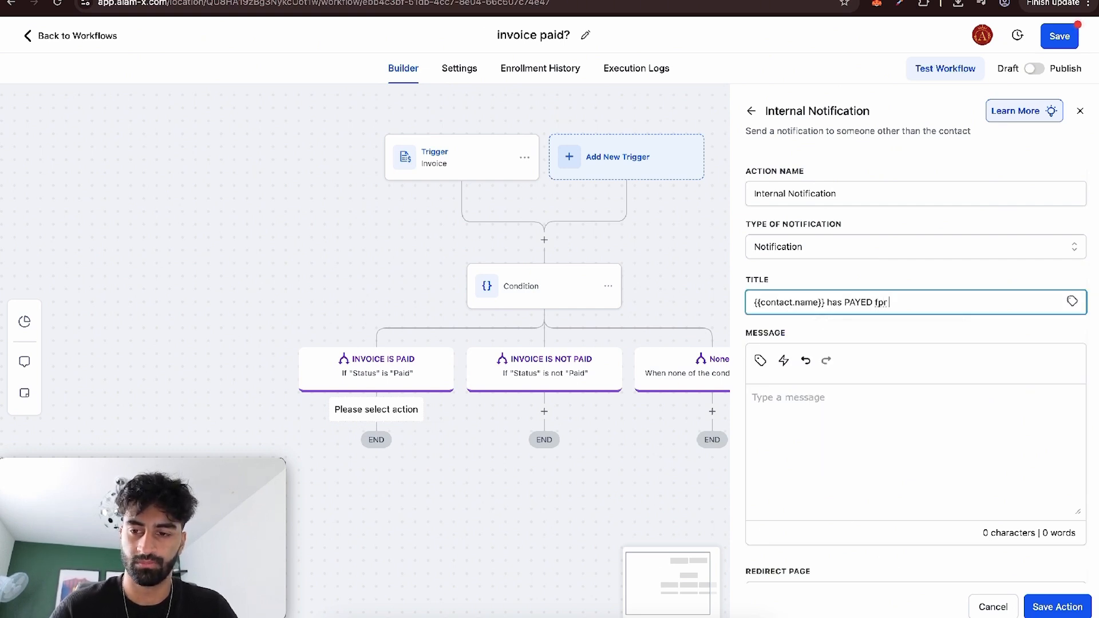
key("BackSpace")
key("BackSpace")
type("or")
left_click(1072, 301)
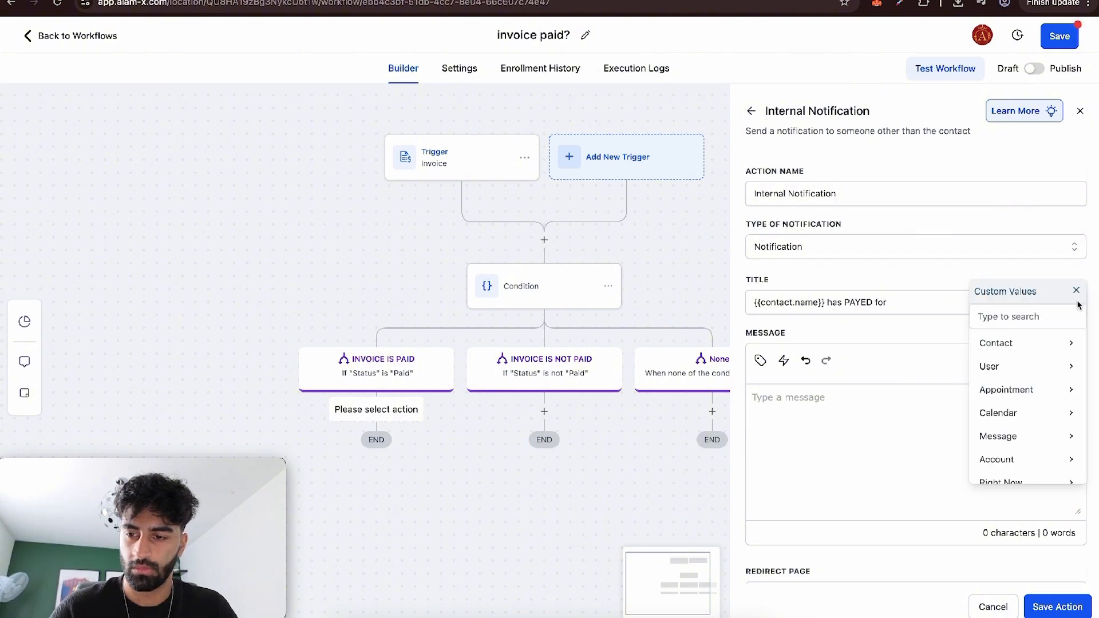
scroll(1038, 411, "down", 5)
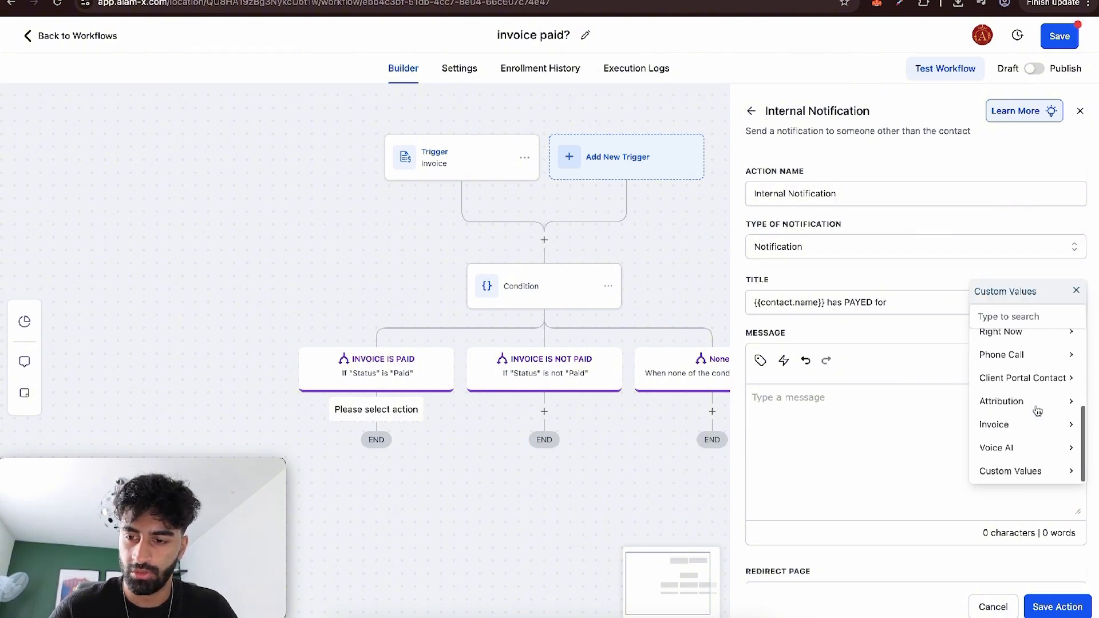
left_click(1035, 433)
scroll(1025, 399, "down", 5)
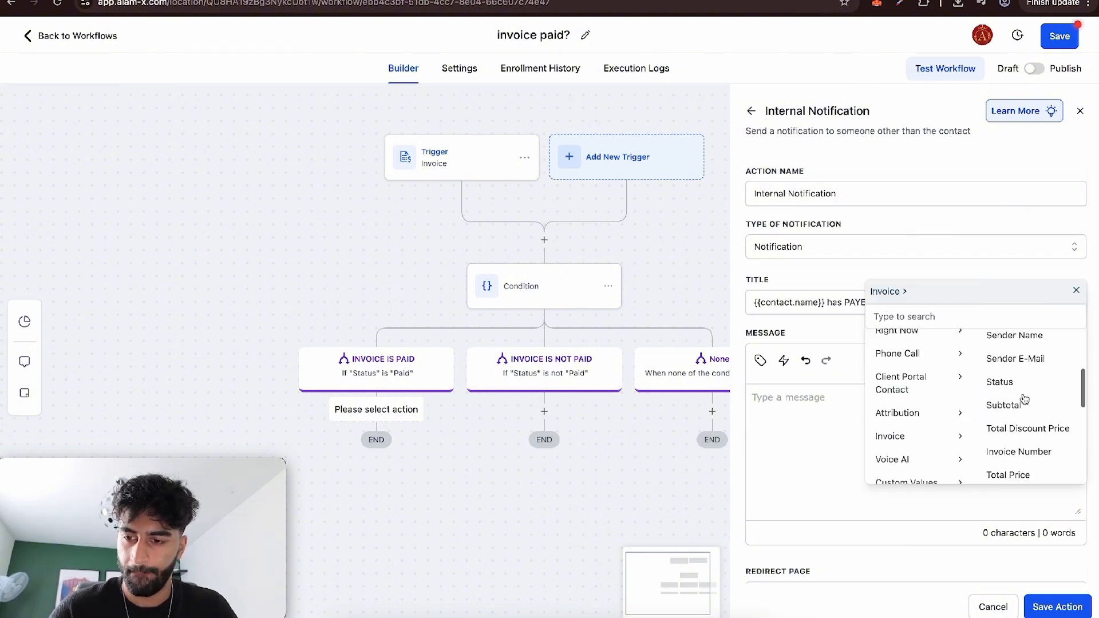
scroll(1025, 399, "down", 3)
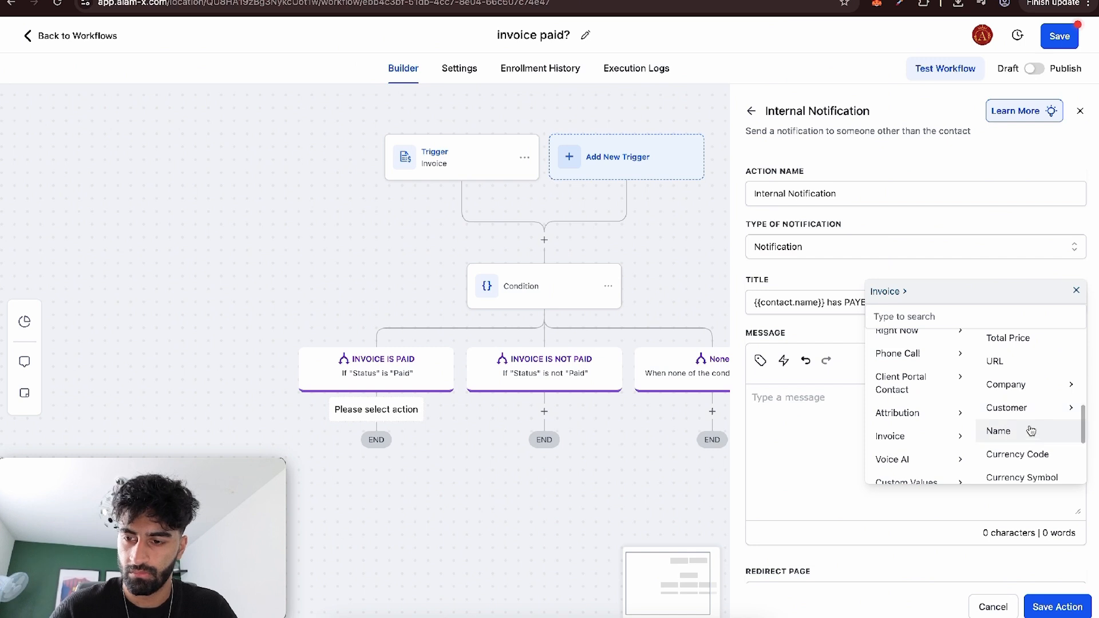
left_click(1029, 428)
left_click(955, 337)
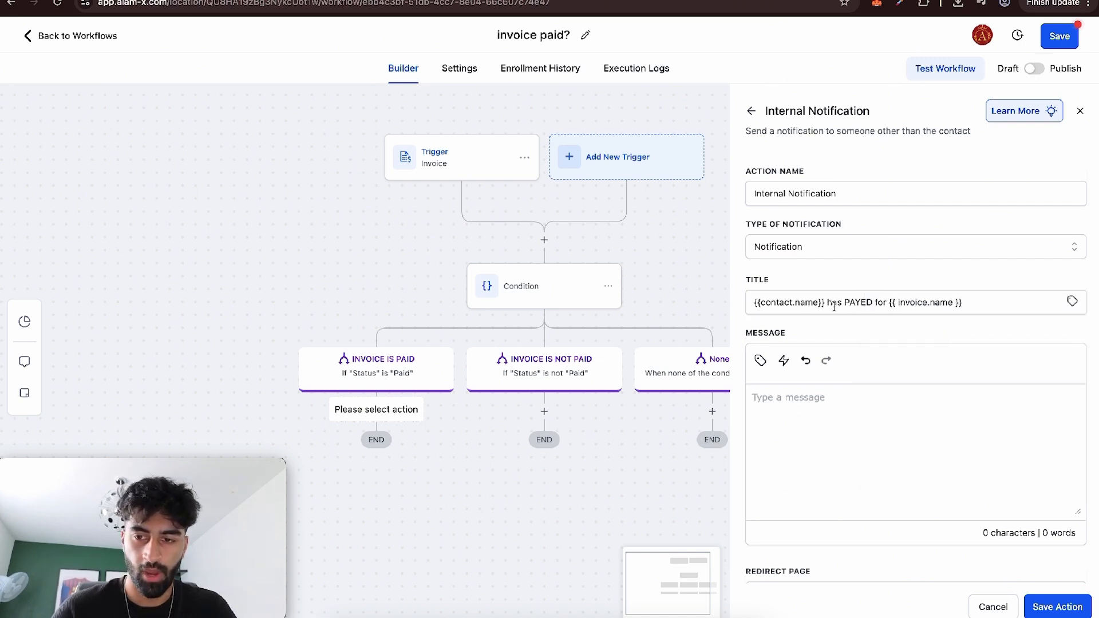
mouse_move(753, 304)
left_mouse_down()
mouse_move(972, 304)
mouse_move(757, 302)
left_mouse_up()
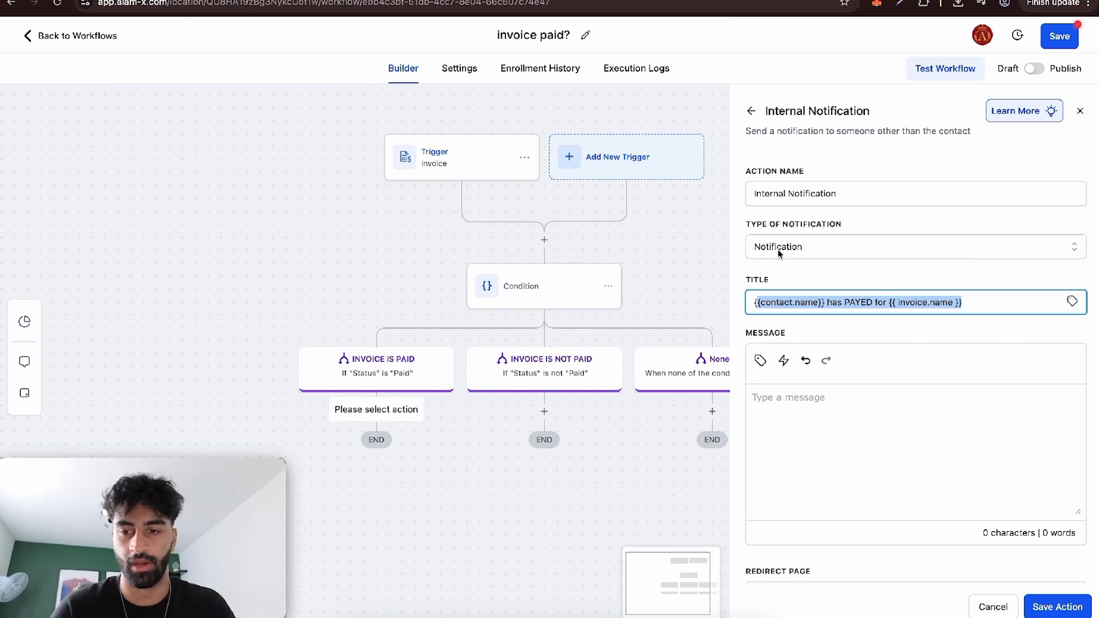
Write the notification message "{{contact.first_name}} has paid for the {{ invoice.name }}." using custom values.
left_click(770, 400)
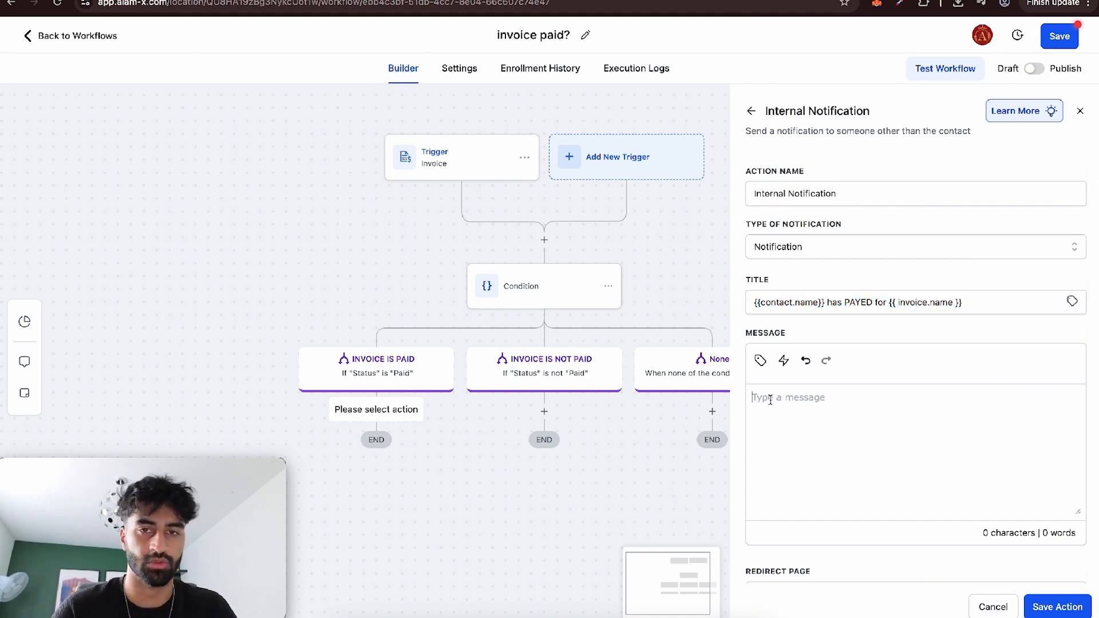
left_click(760, 360)
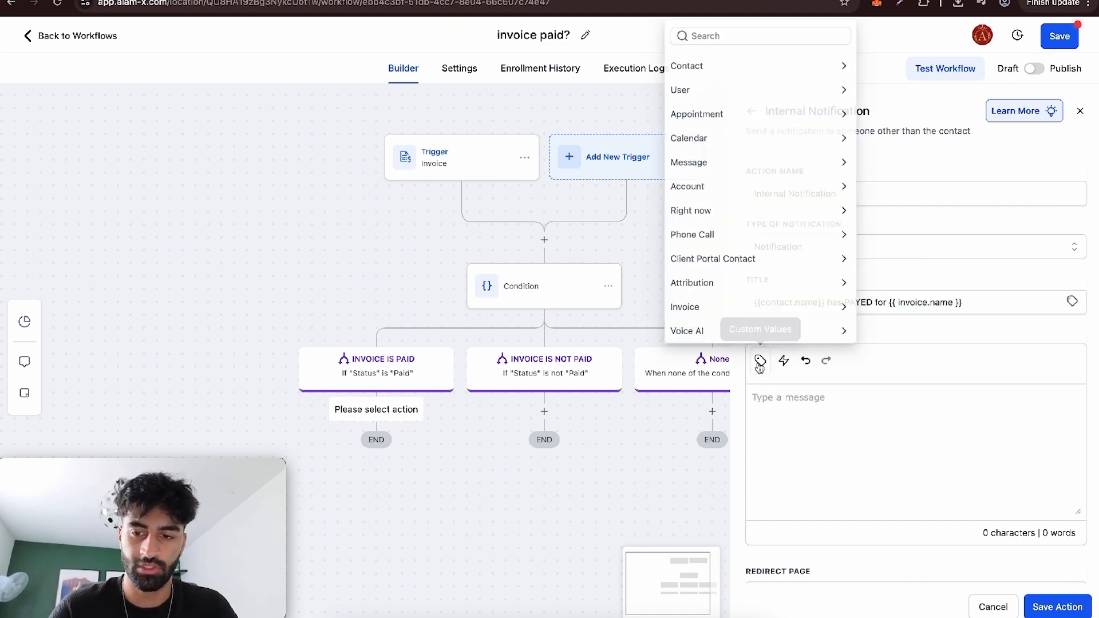
left_click(722, 61)
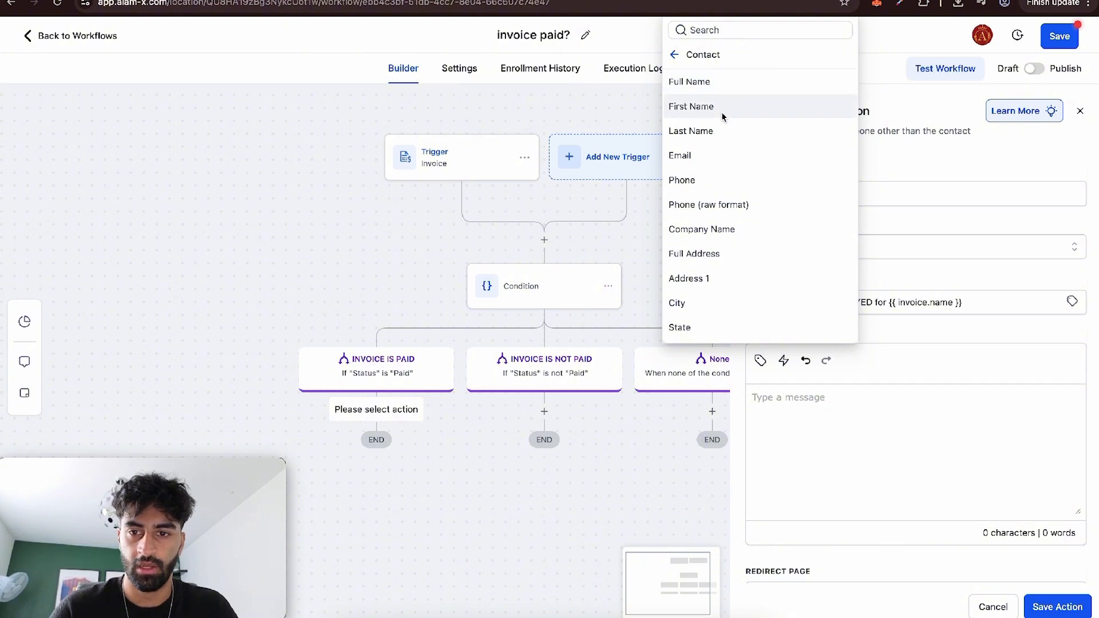
left_click(691, 106)
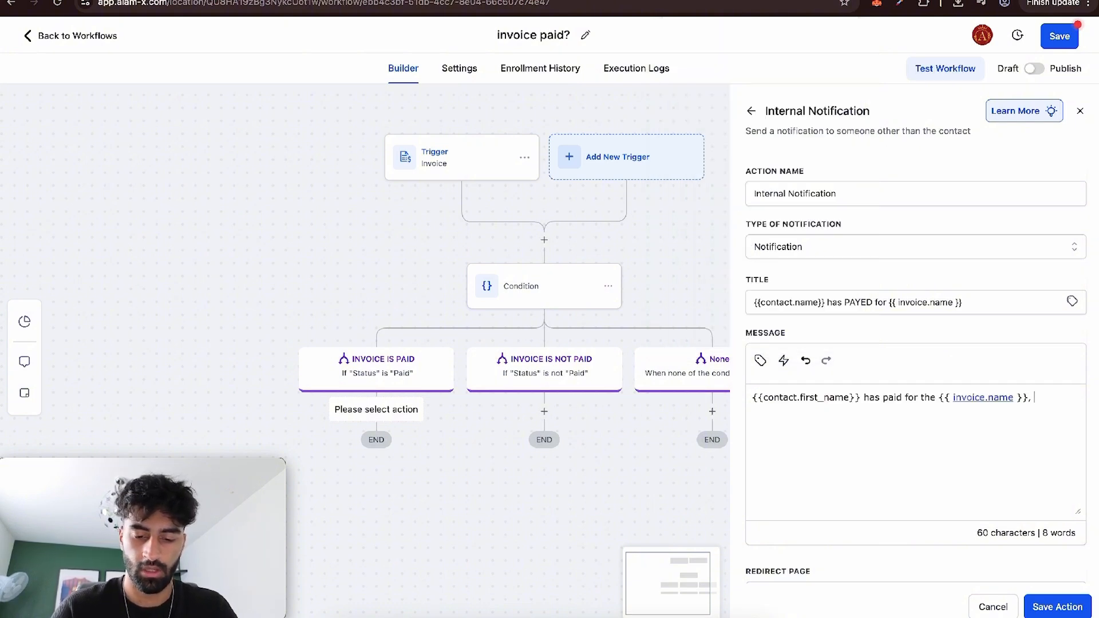
Set the notification's redirect page to Contact and its user type to All Users, and save the action.
scroll(916, 344, "down", 2)
left_click(839, 508)
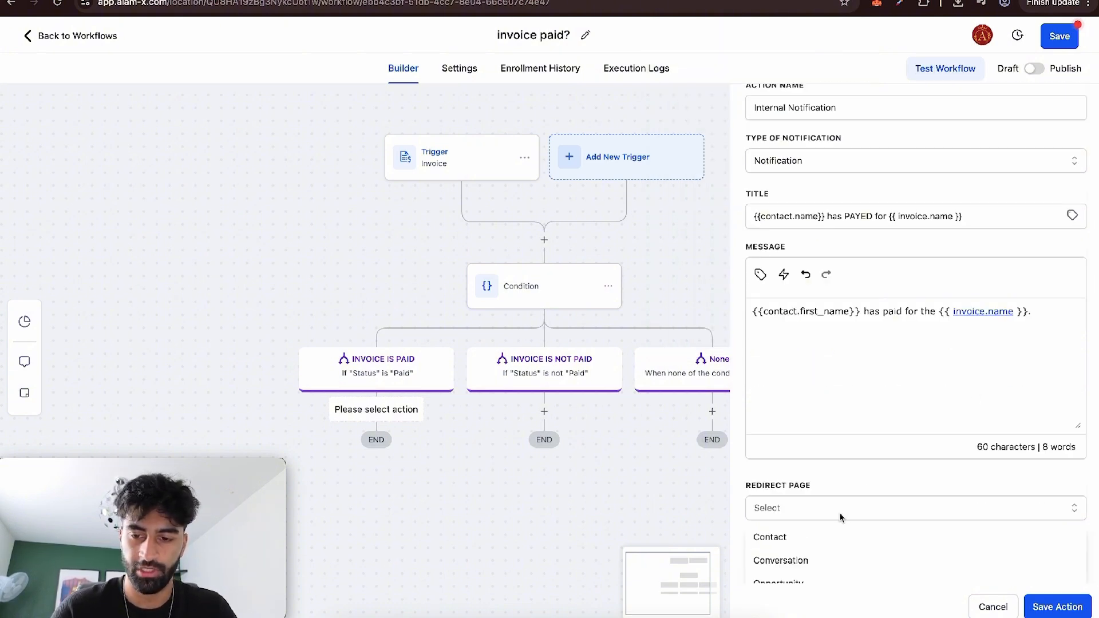
left_click(819, 534)
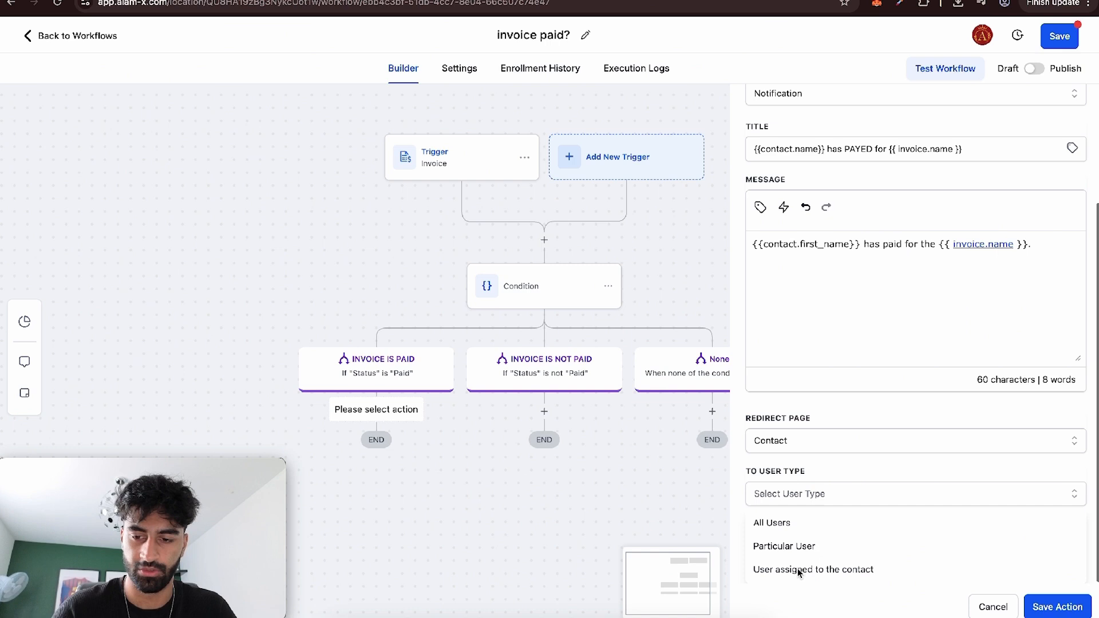
left_click(801, 523)
left_click(1072, 609)
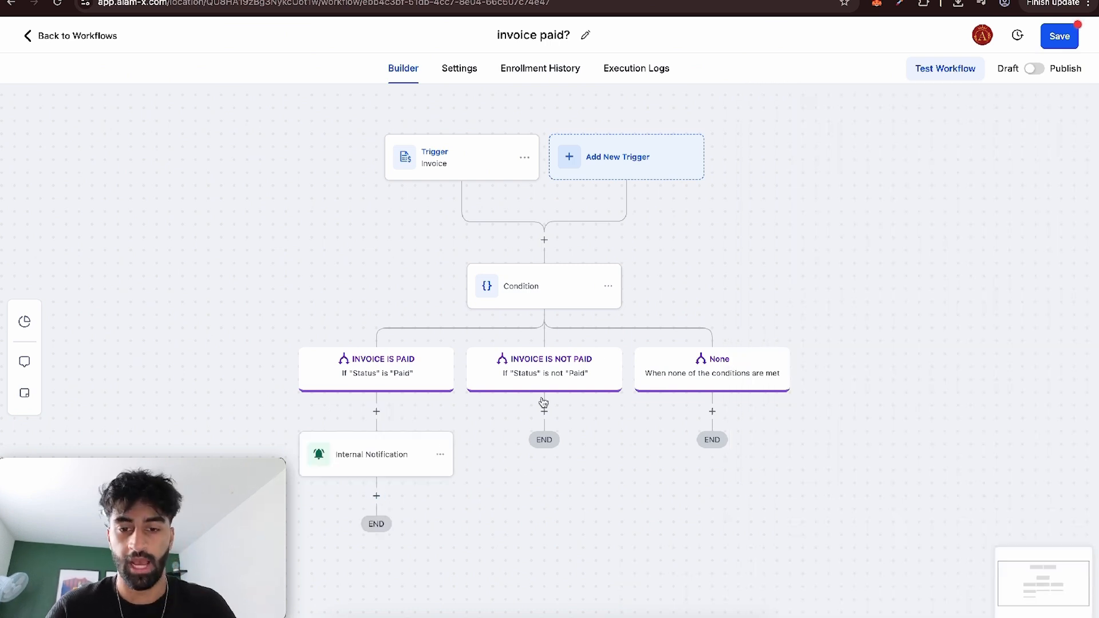
Copy the Internal Notification action into the INVOICE IS NOT PAID branch and open the copy's settings.
left_click(449, 459)
mouse_move(485, 506)
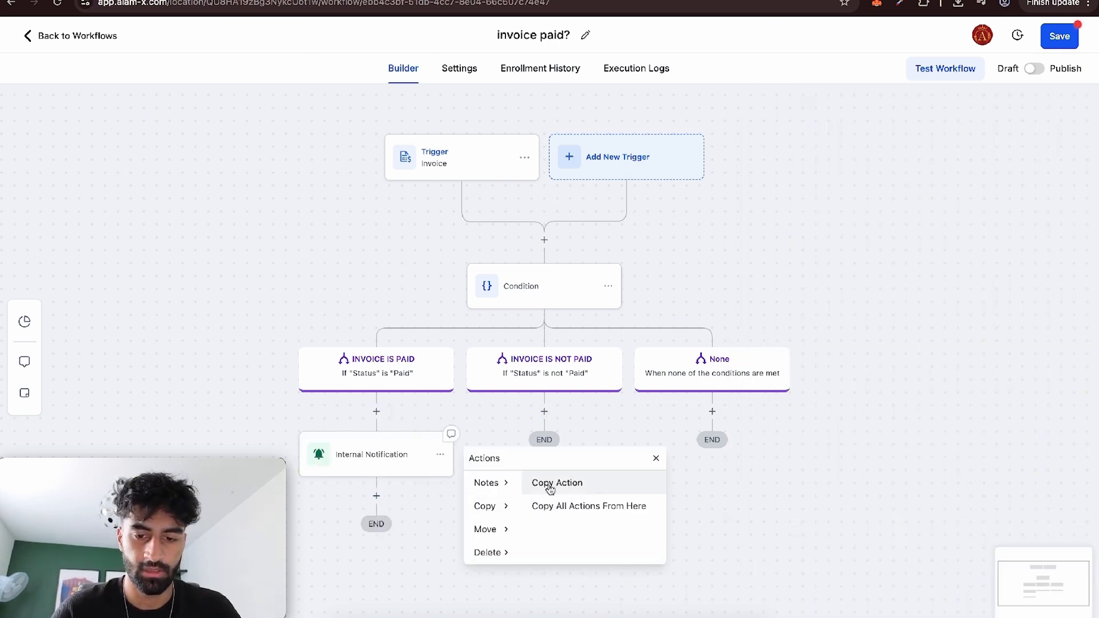
left_click(546, 484)
left_click(545, 412)
left_click(552, 451)
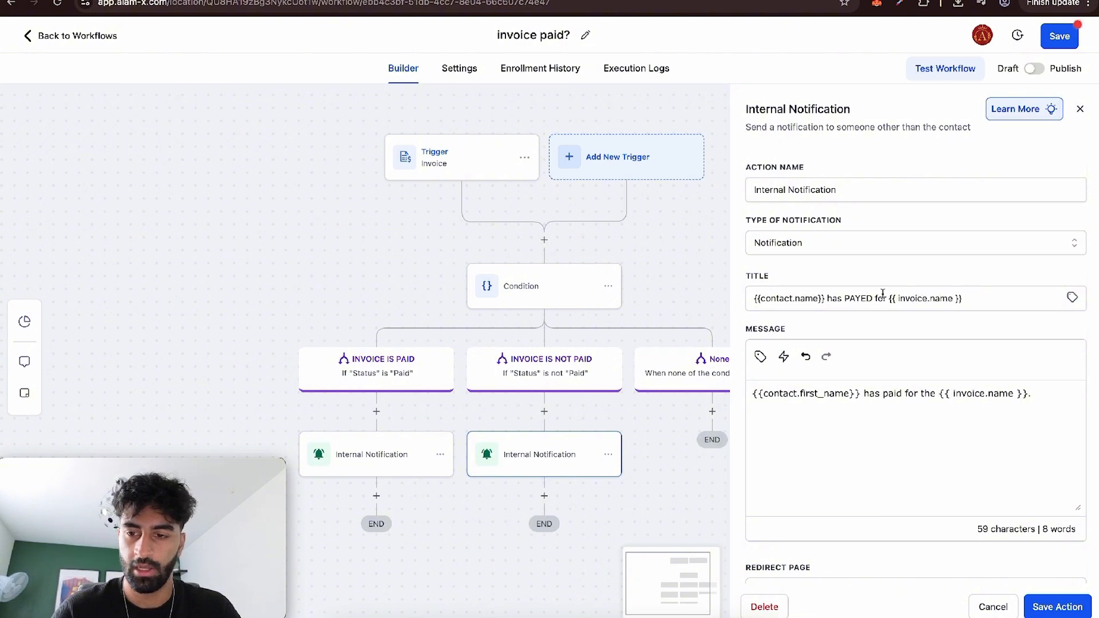
Change the copied notification's title to "{{contact.name}} has NOT paid for {{ invoice.name }}".
left_click(845, 298)
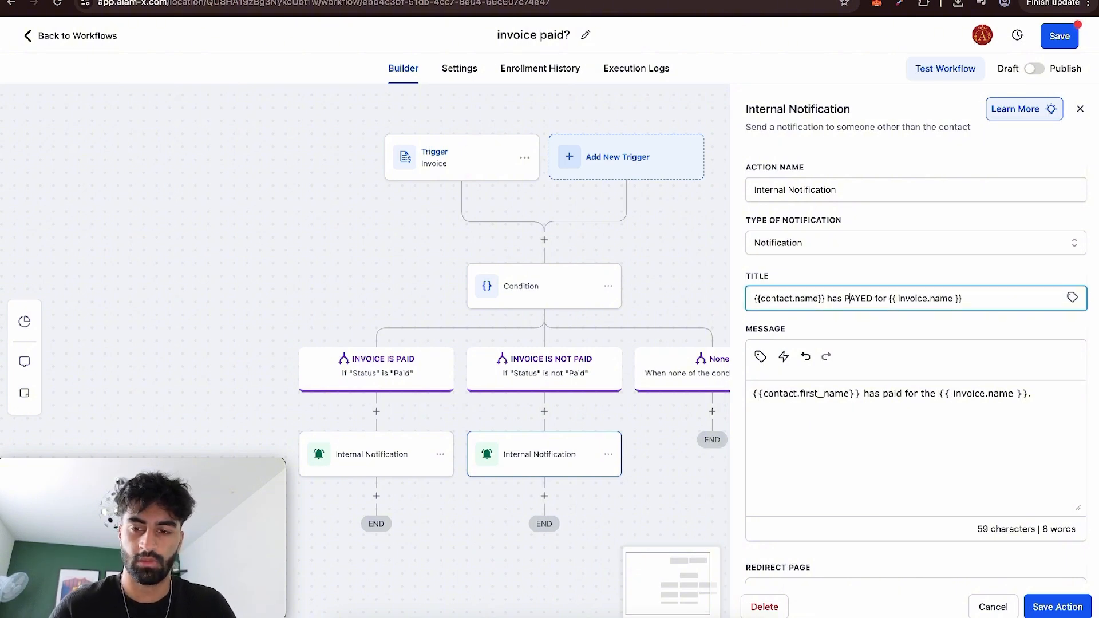
key("Delete")
key("BackSpace")
key("BackSpace")
key("BackSpace")
key("BackSpace")
type("NOT")
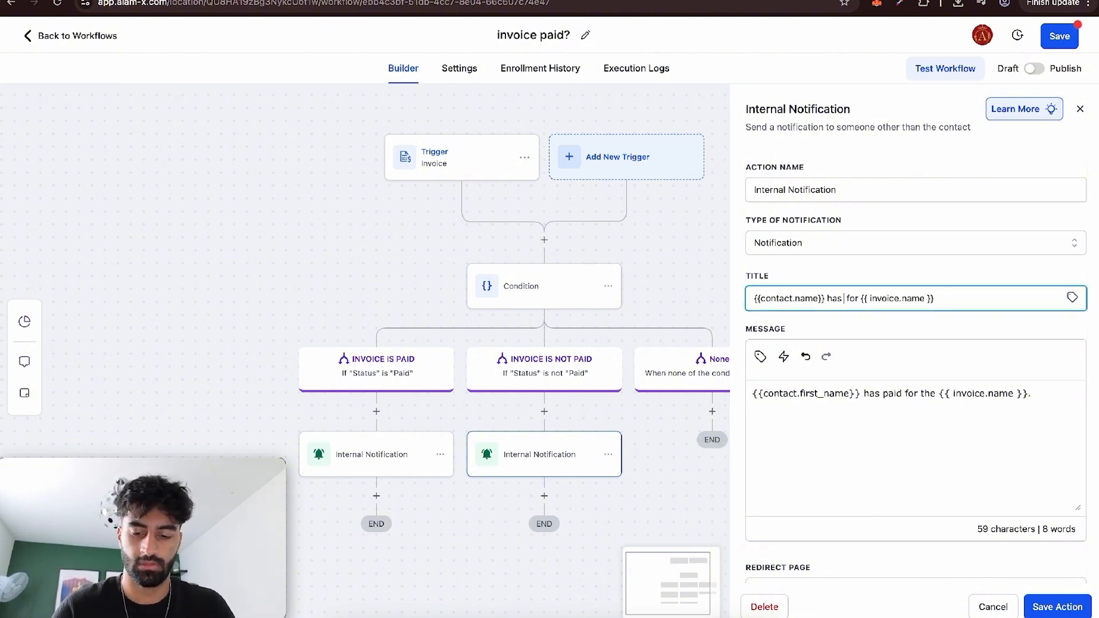
type(" paid")
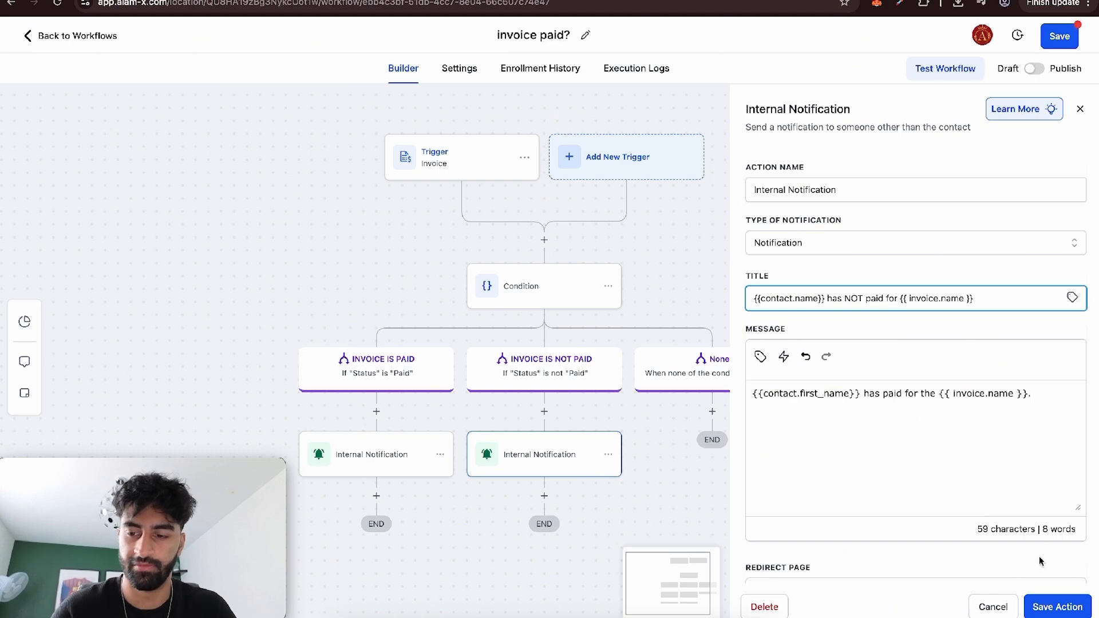
Change the copied notification's message to "{{contact.first_name}} has not paid for the {{ invoice.name }}." and save the action.
double_click(888, 390)
type("not PA")
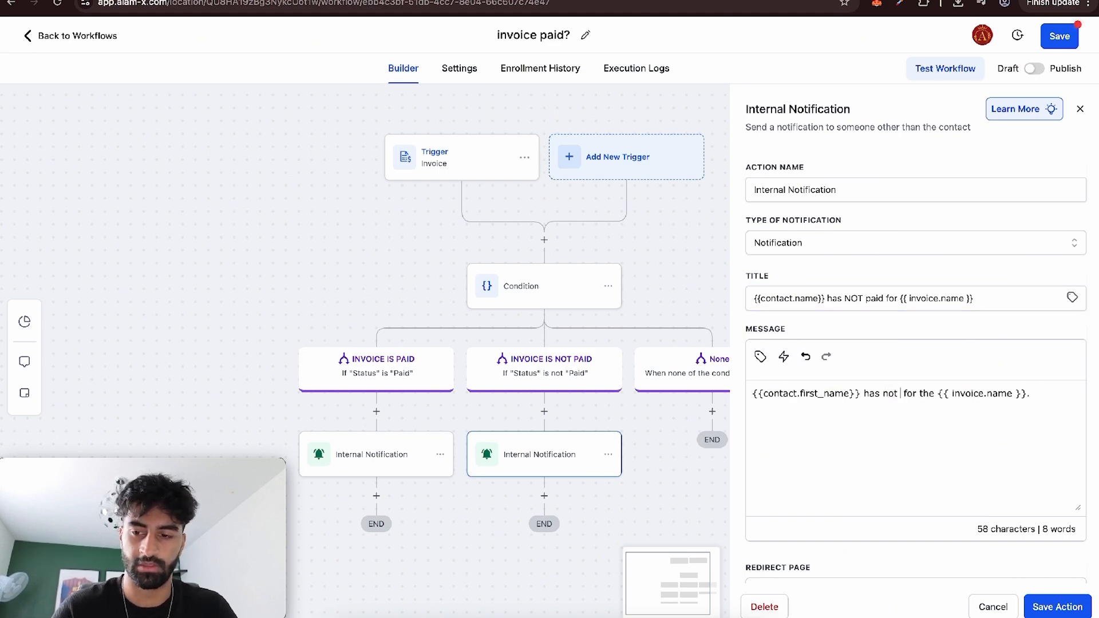
key("BackSpace")
key("BackSpace")
type("paid")
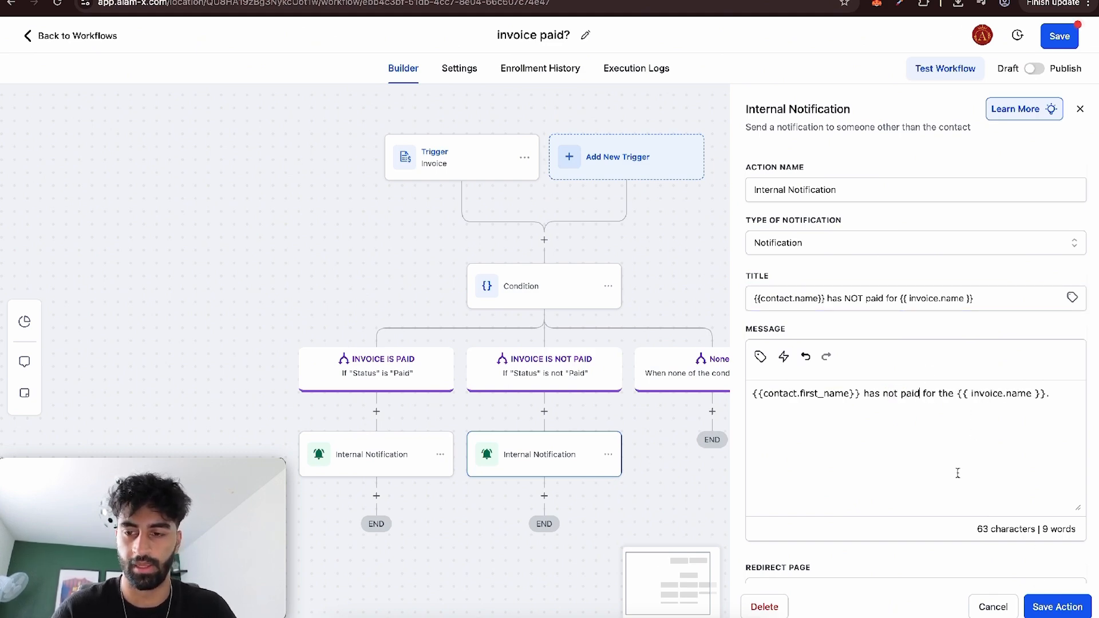
left_click(1060, 609)
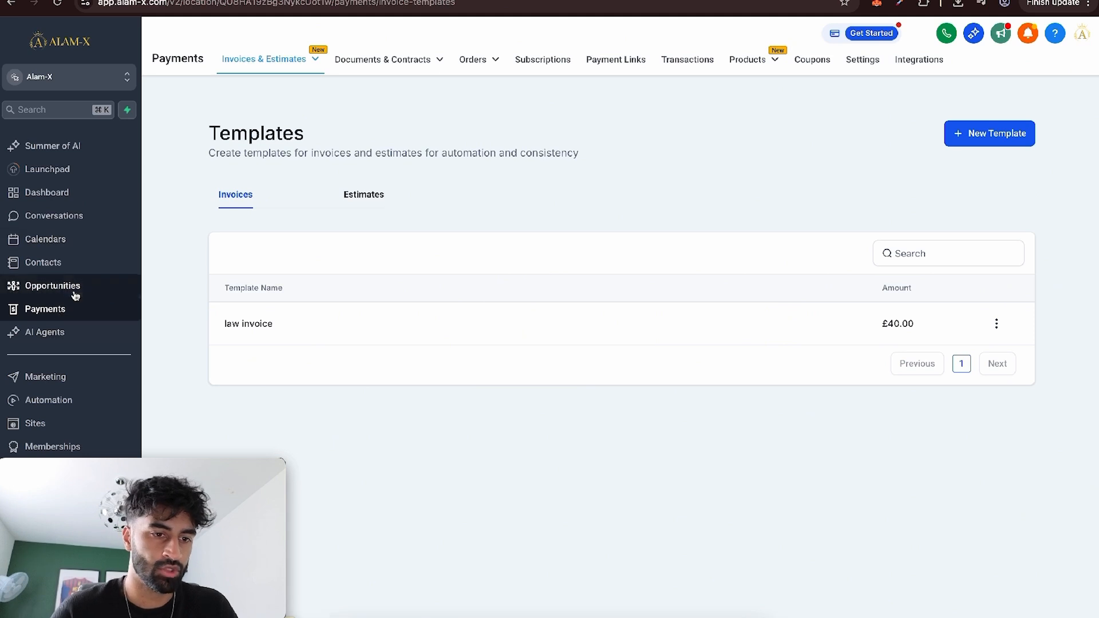
Create a new opportunities pipeline named LAW FIRM.
left_click(74, 294)
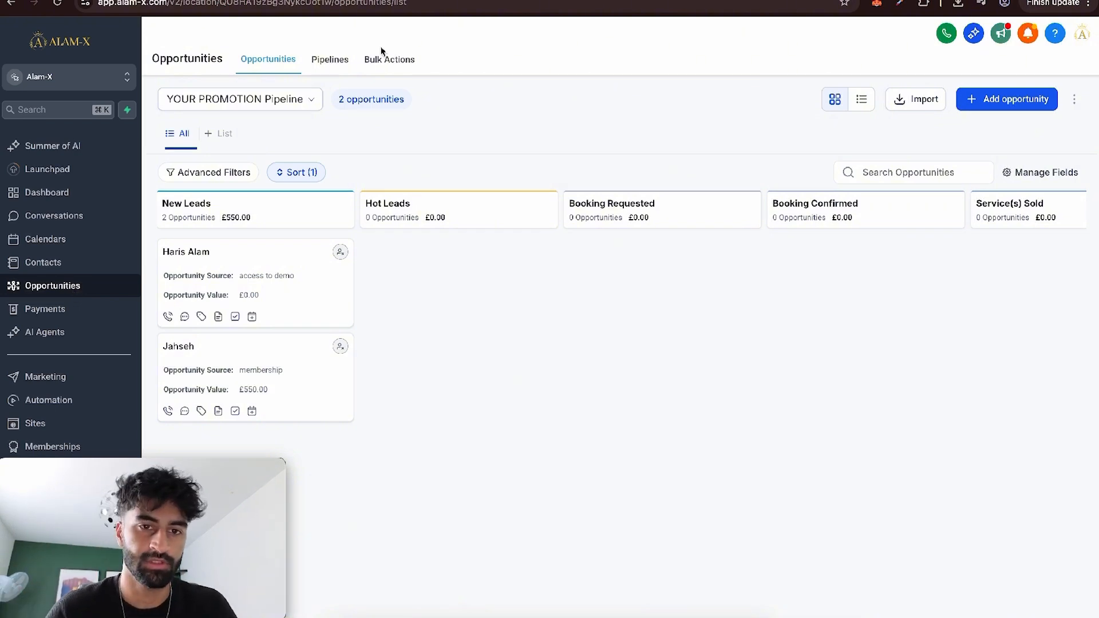
left_click(336, 65)
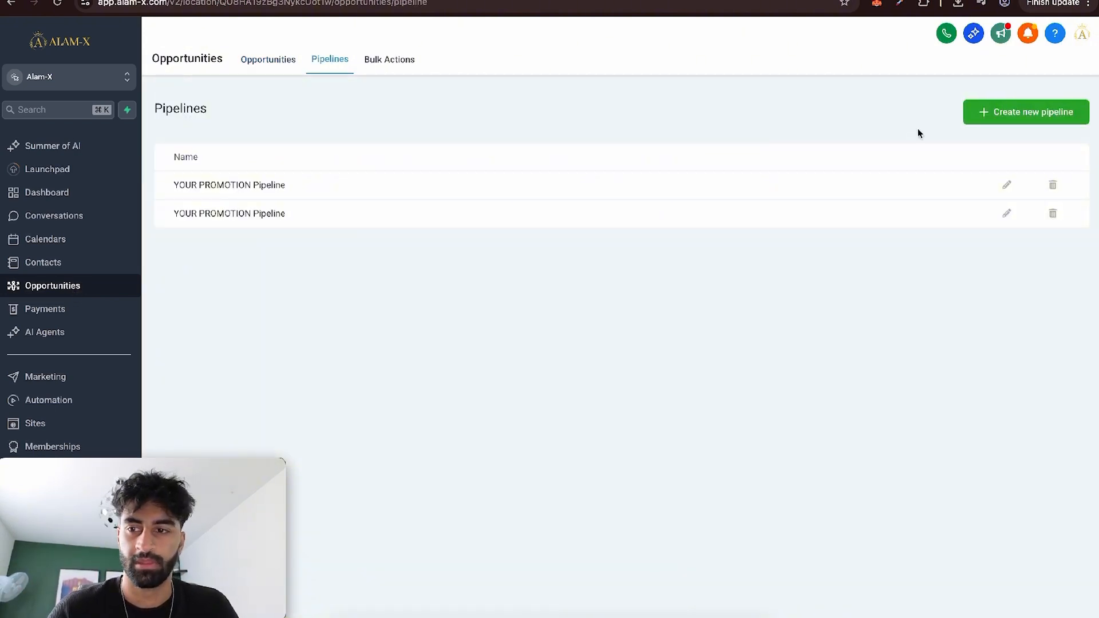
left_click(984, 113)
left_click(439, 131)
type("LAW FIRM")
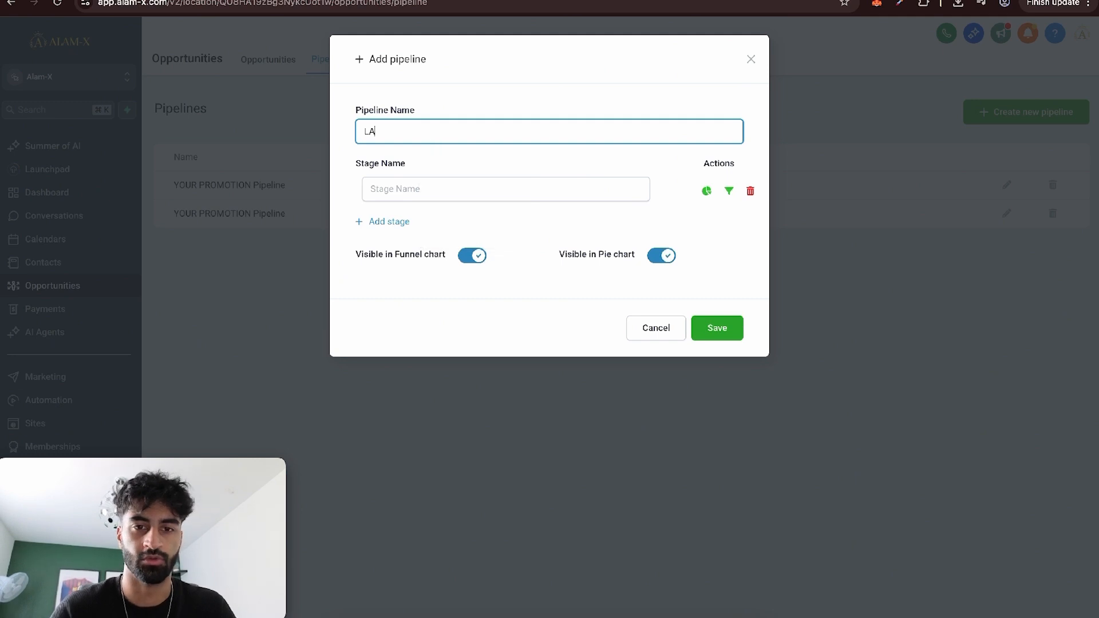
Name the pipeline's first stage Document Signed and add a second stage named Invoice Sent.
left_click(420, 183)
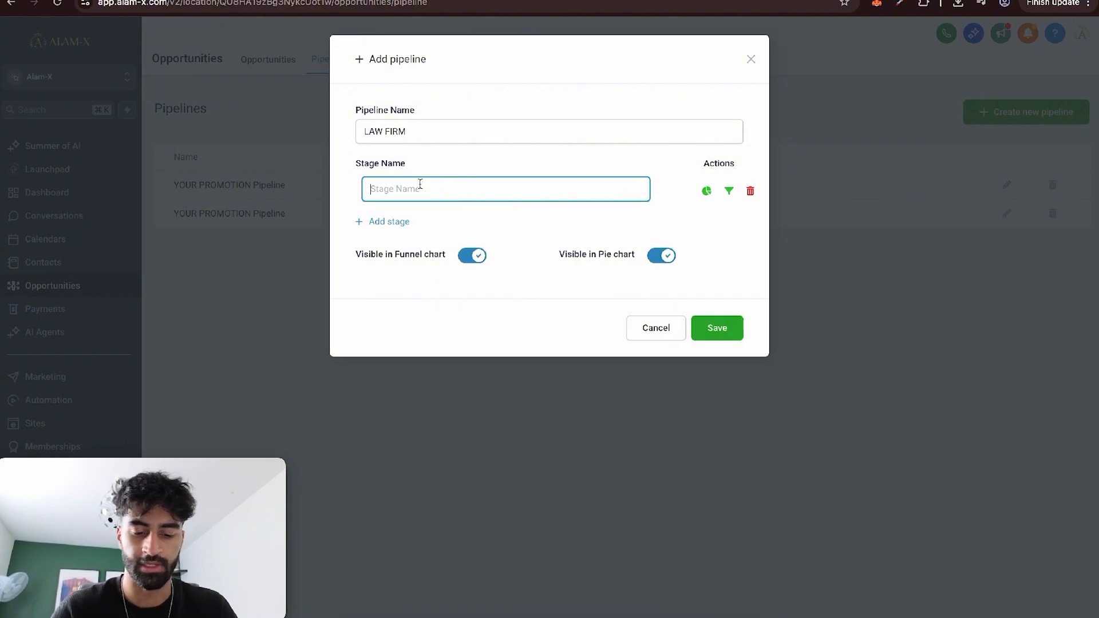
type("Document Signed")
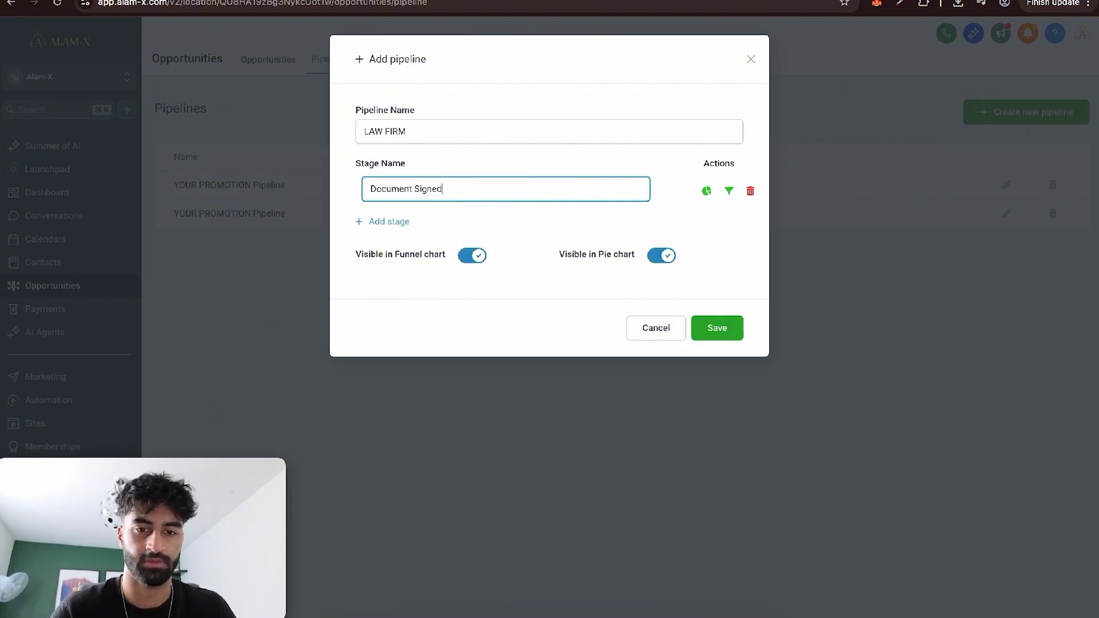
left_click(372, 221)
left_click(398, 221)
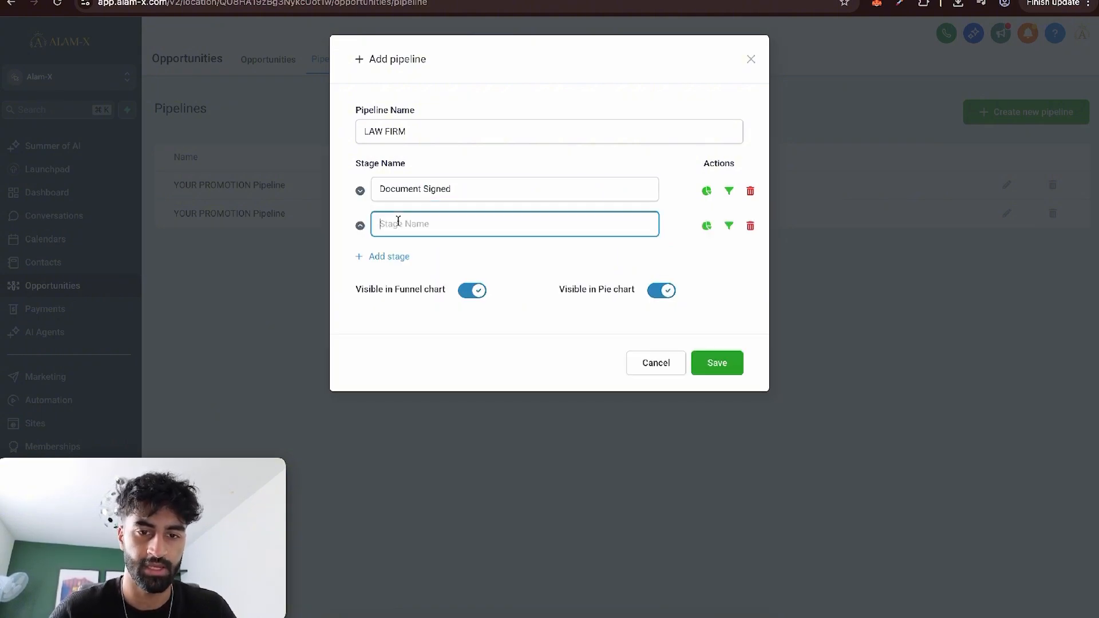
type("Invoice")
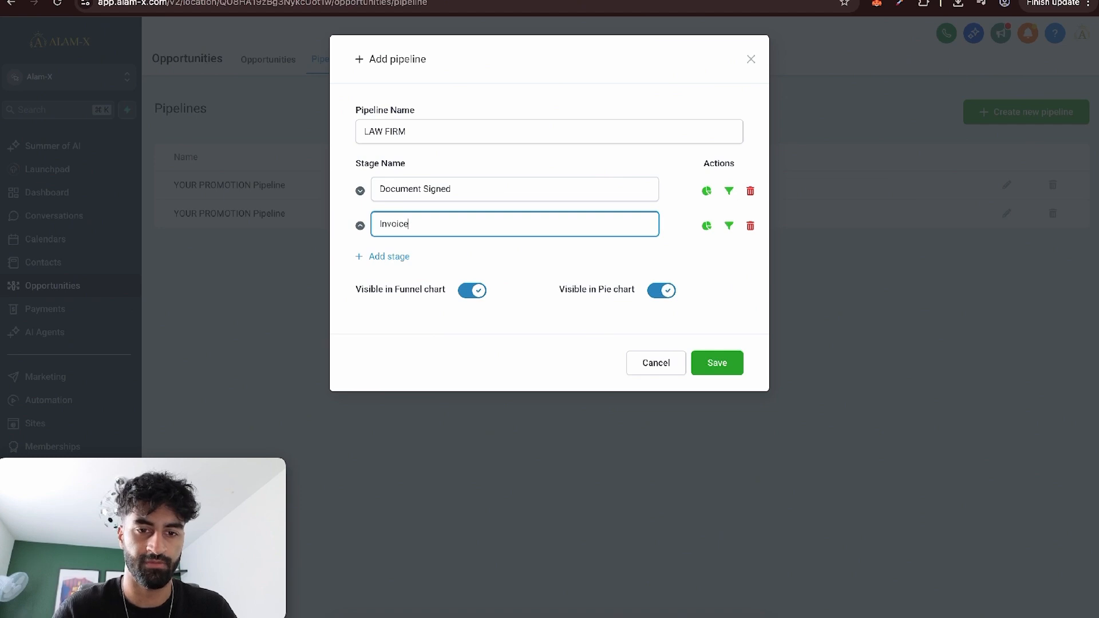
type(" Sent")
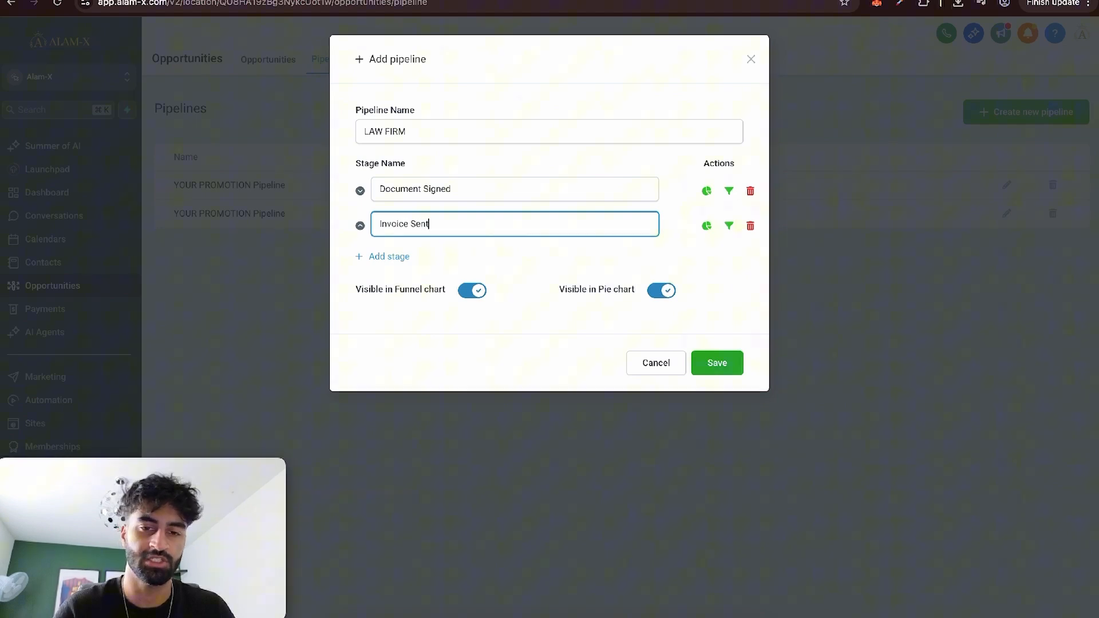
Add a third stage named Invoice Paid, save the pipeline, and show LAW FIRM on the opportunities board.
left_click(382, 256)
left_click(404, 254)
type("In")
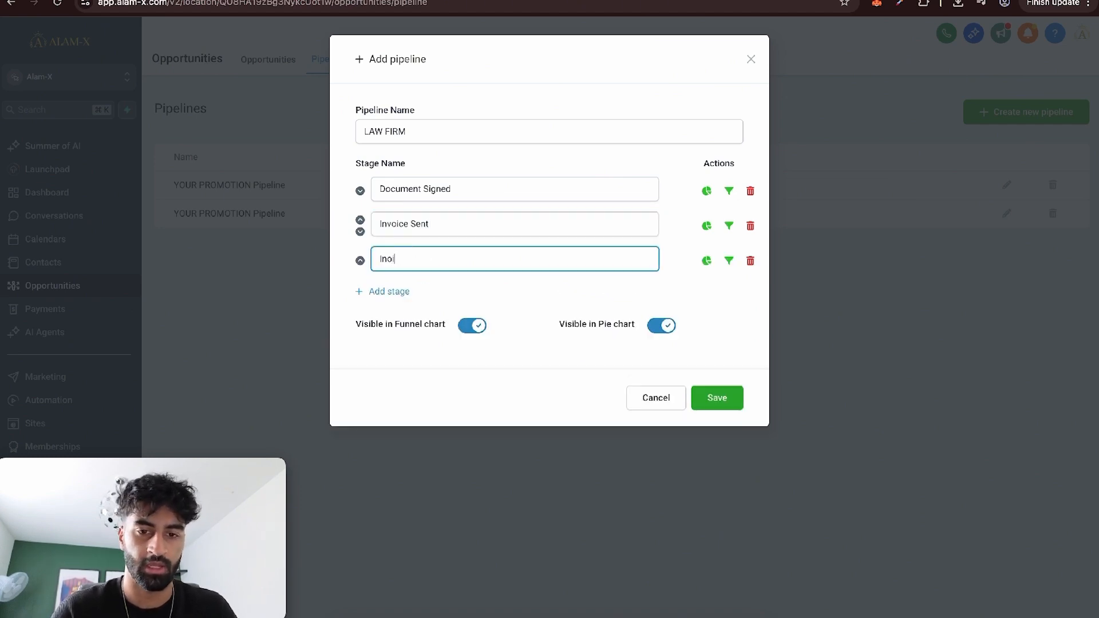
type("voice Paid")
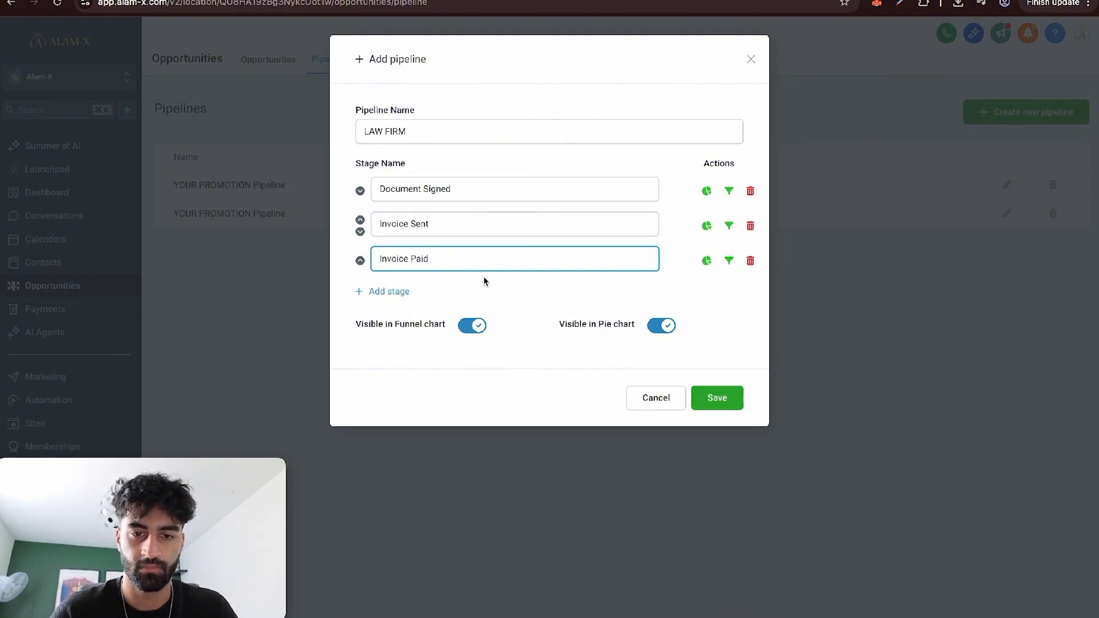
left_click(717, 399)
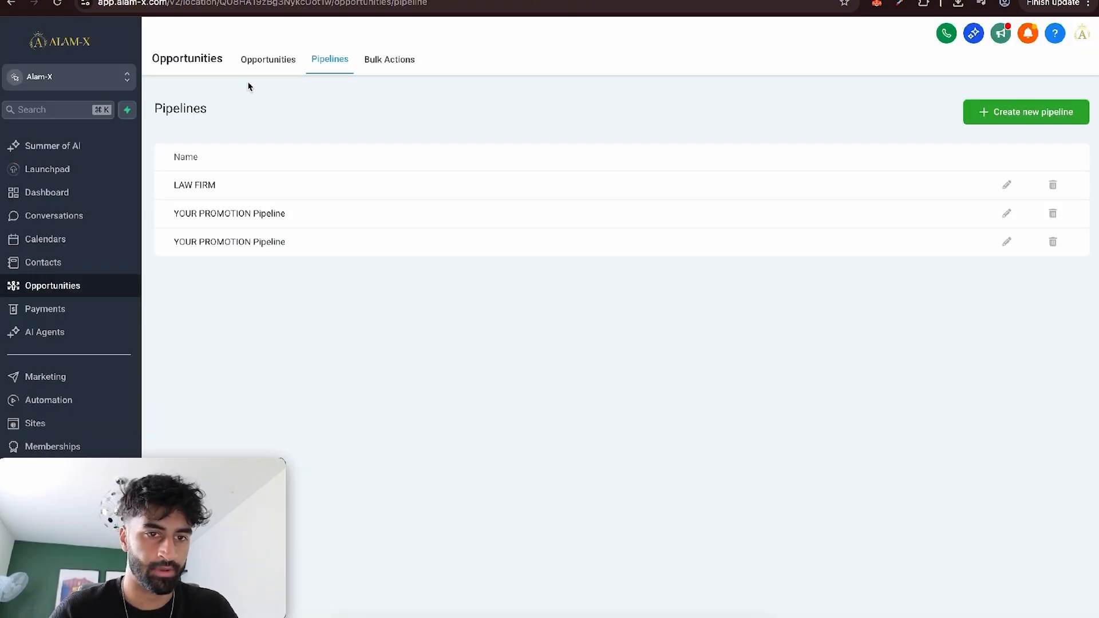
left_click(201, 100)
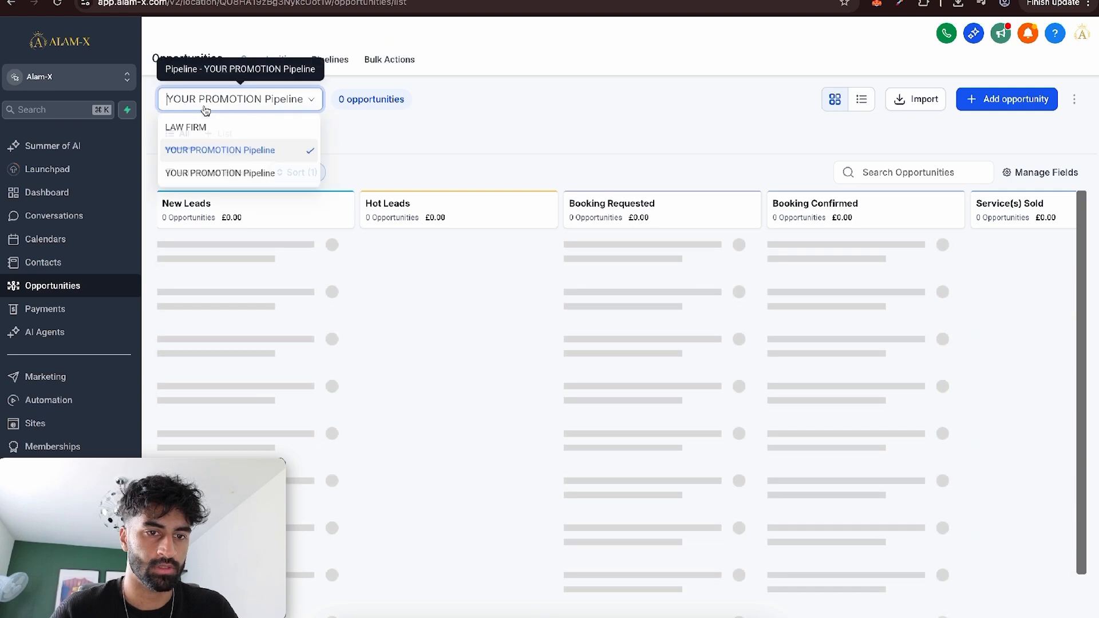
left_click(210, 129)
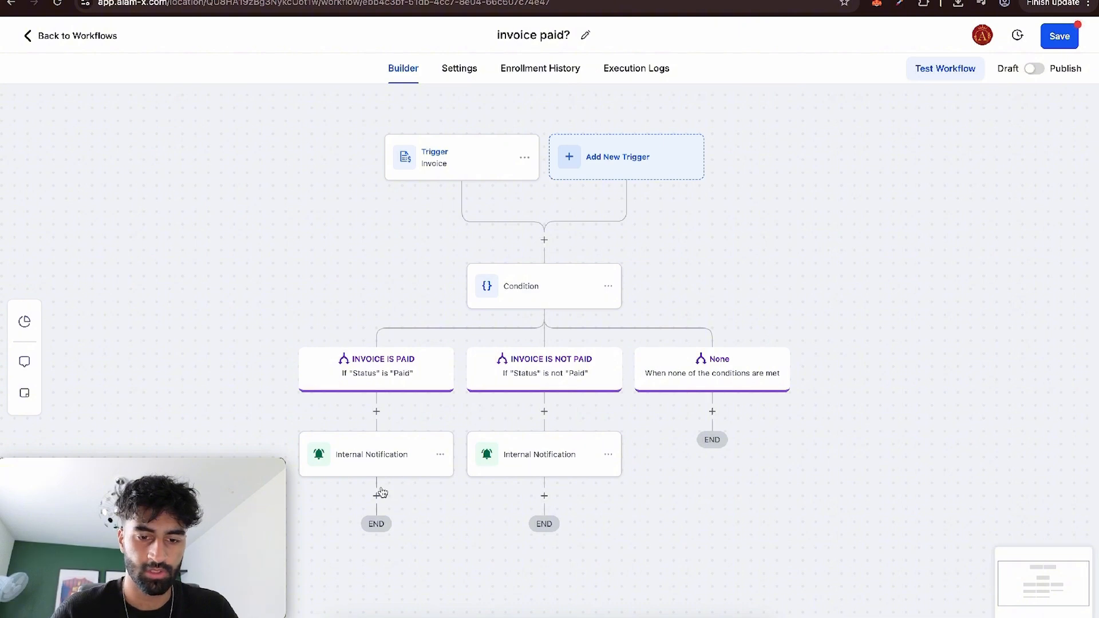
Add a Create/Update Opportunity action after the INVOICE IS PAID branch's notification, using pipeline LAW FIRM and stage Invoice Paid.
left_click(379, 495)
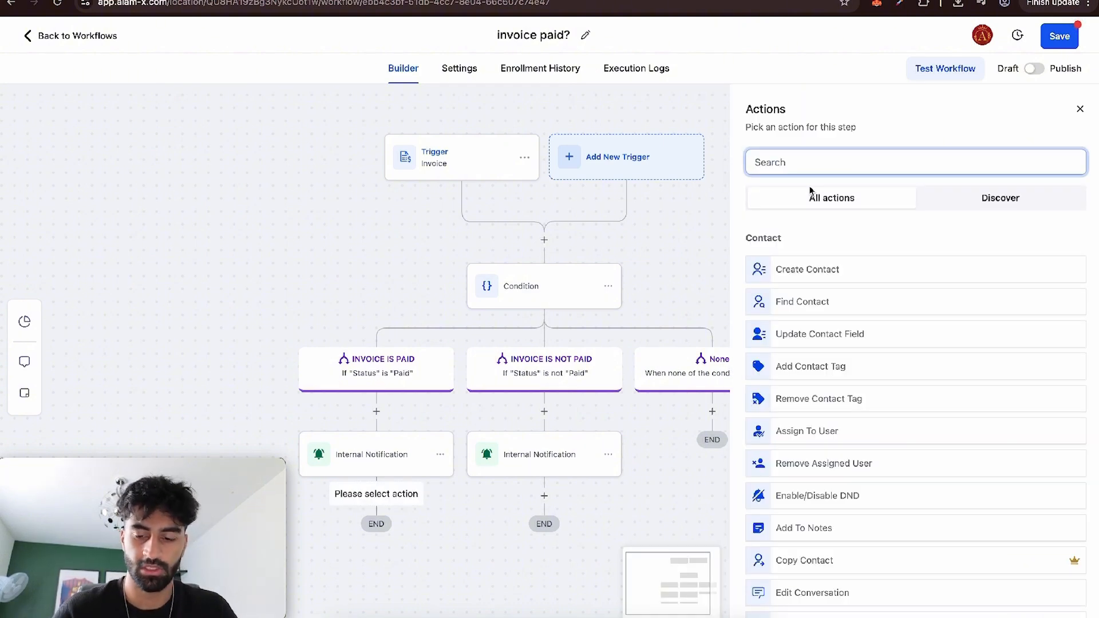
type("opp")
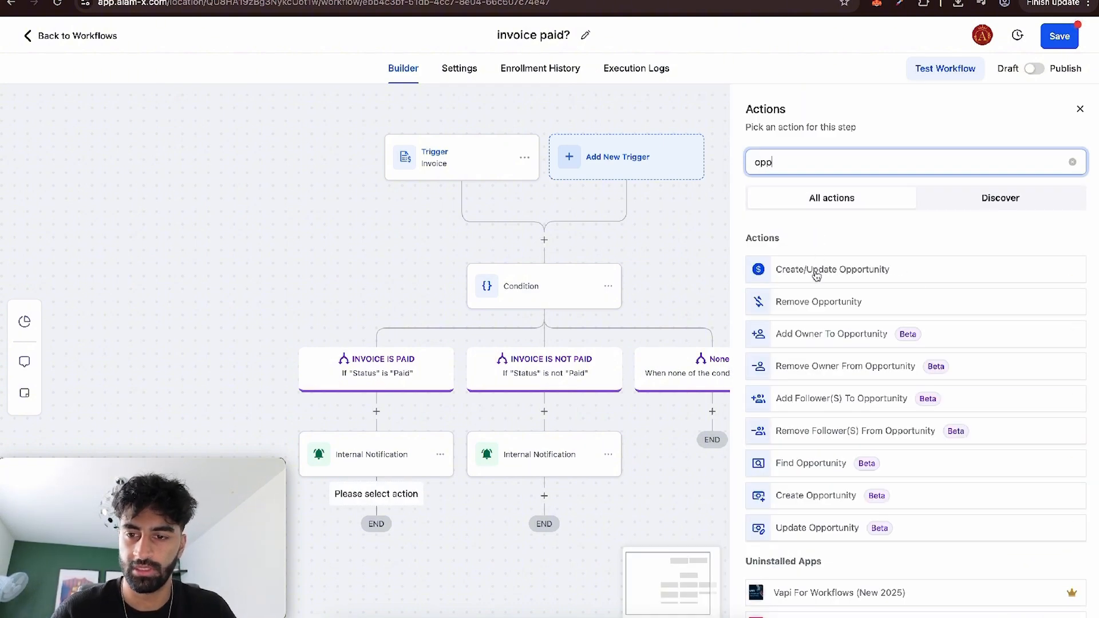
left_click(817, 274)
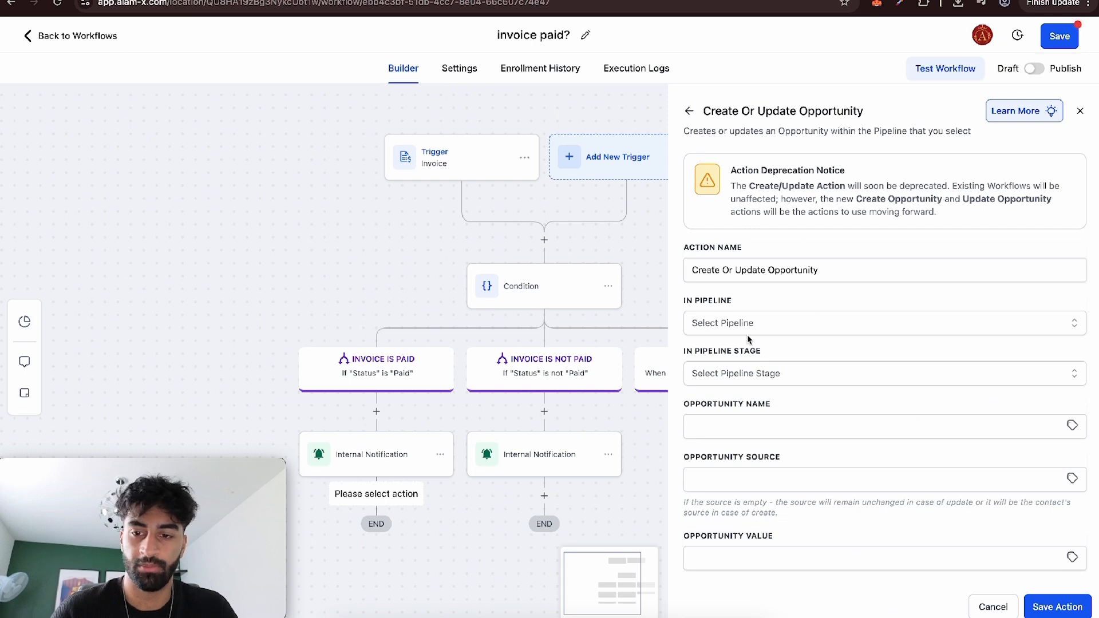
left_click(746, 324)
left_click(745, 383)
left_click(745, 379)
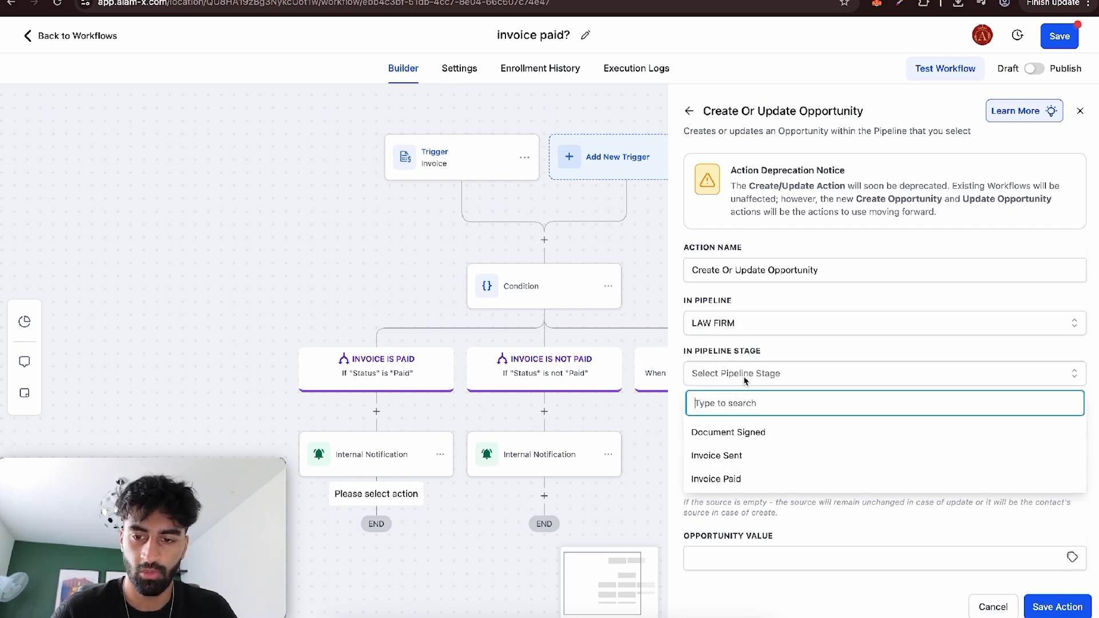
left_click(737, 476)
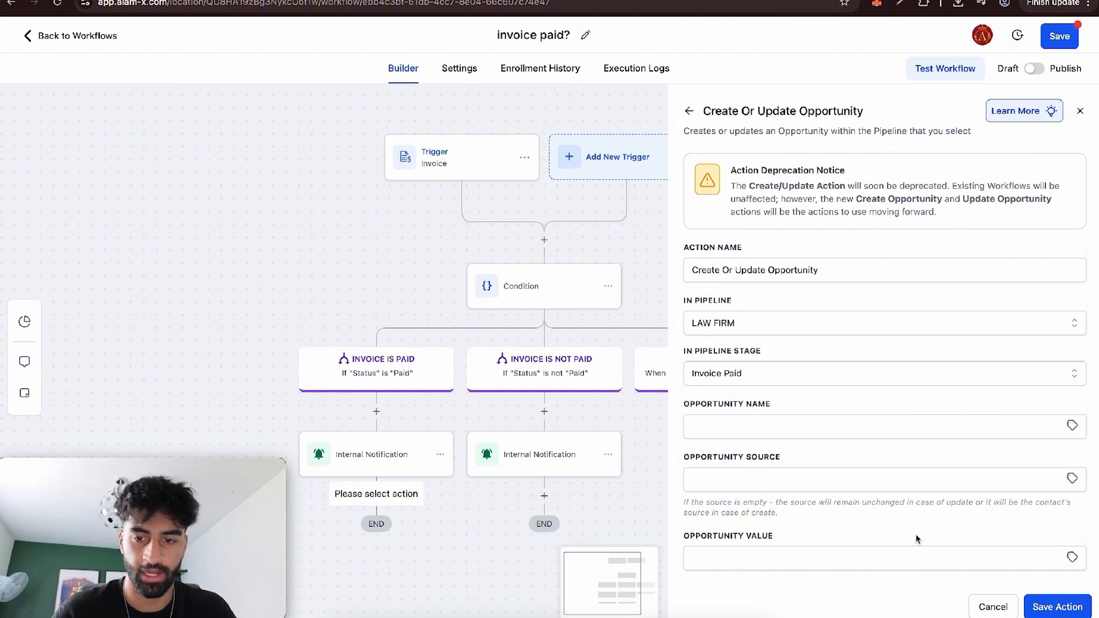
Set the paid-invoice action's opportunity value to the invoice's Total Price, {{invoice.total_price}}, and check the LAW FIRM board.
left_click(758, 425)
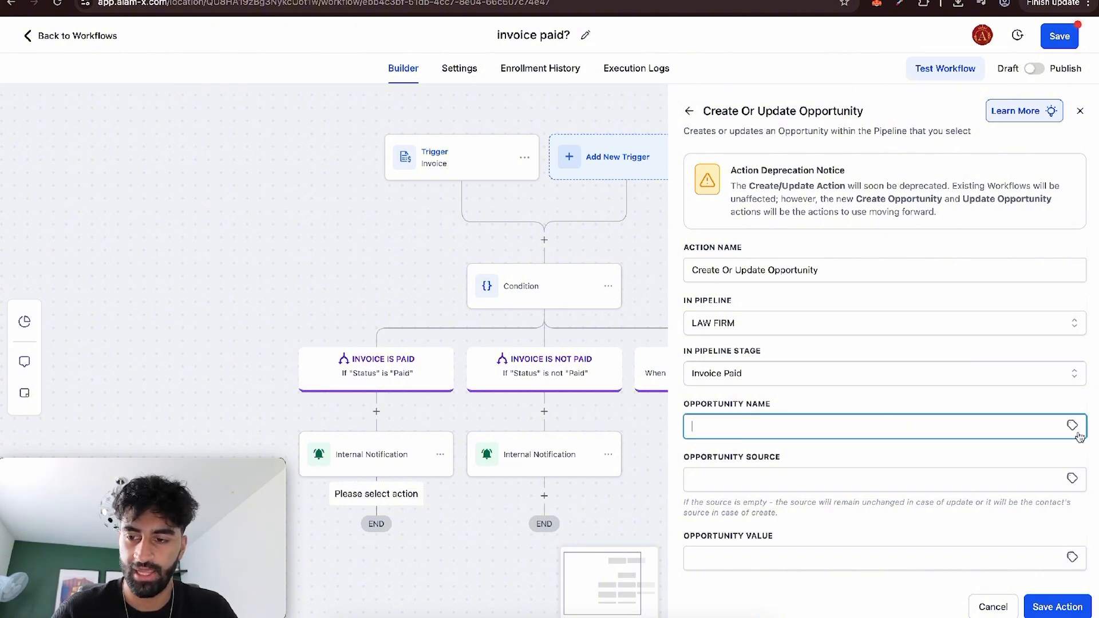
left_click(836, 478)
scroll(907, 528, "down", 2)
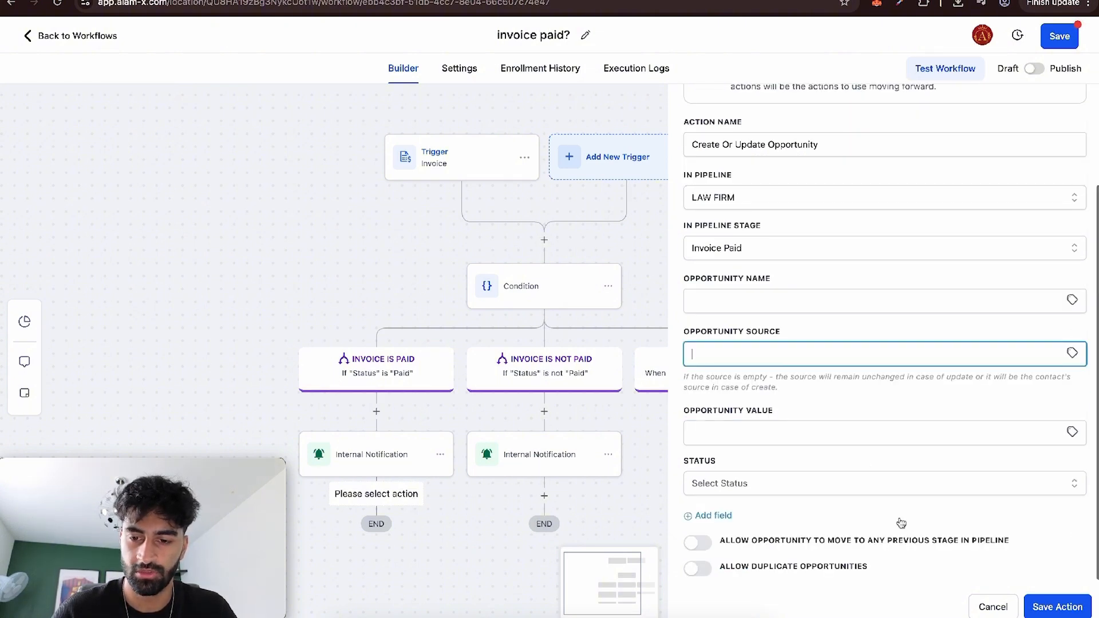
left_click(788, 435)
left_click(1072, 434)
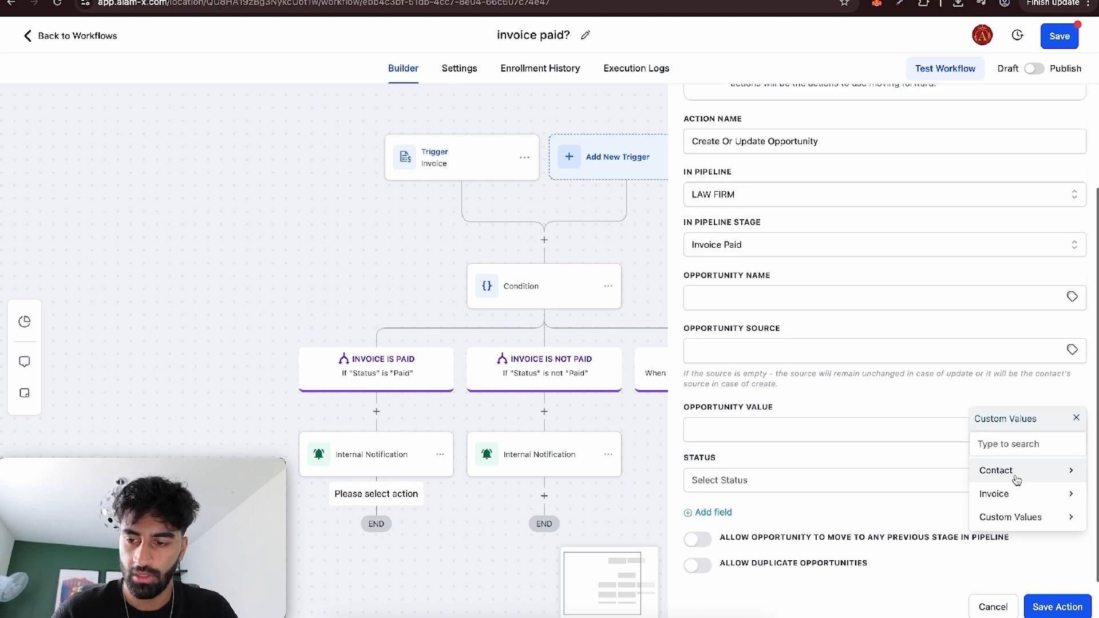
left_click(1018, 495)
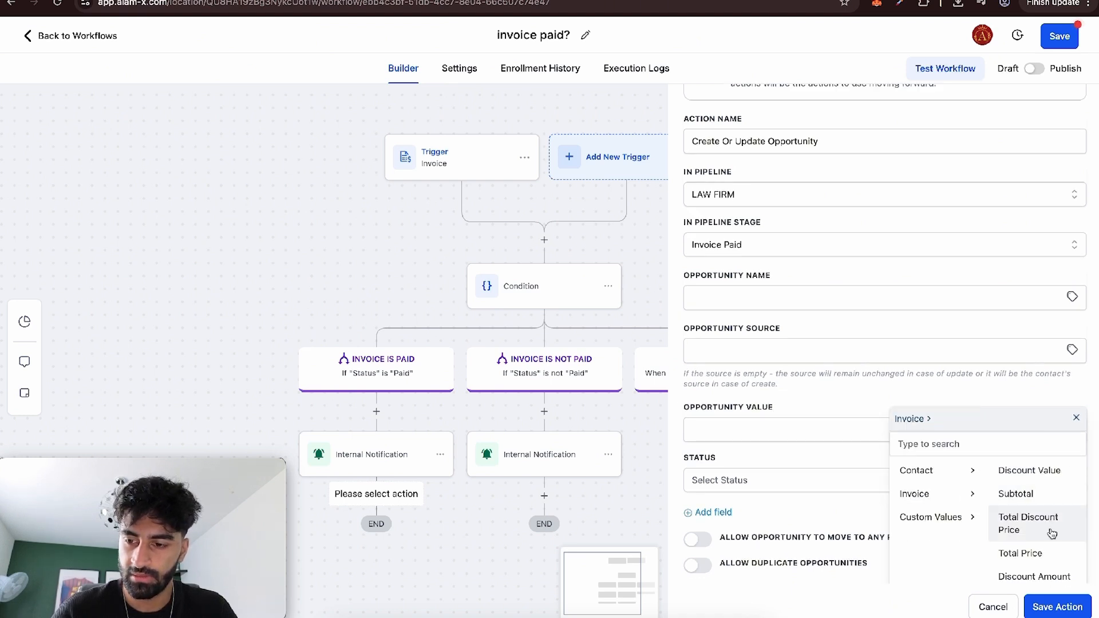
left_click(1051, 553)
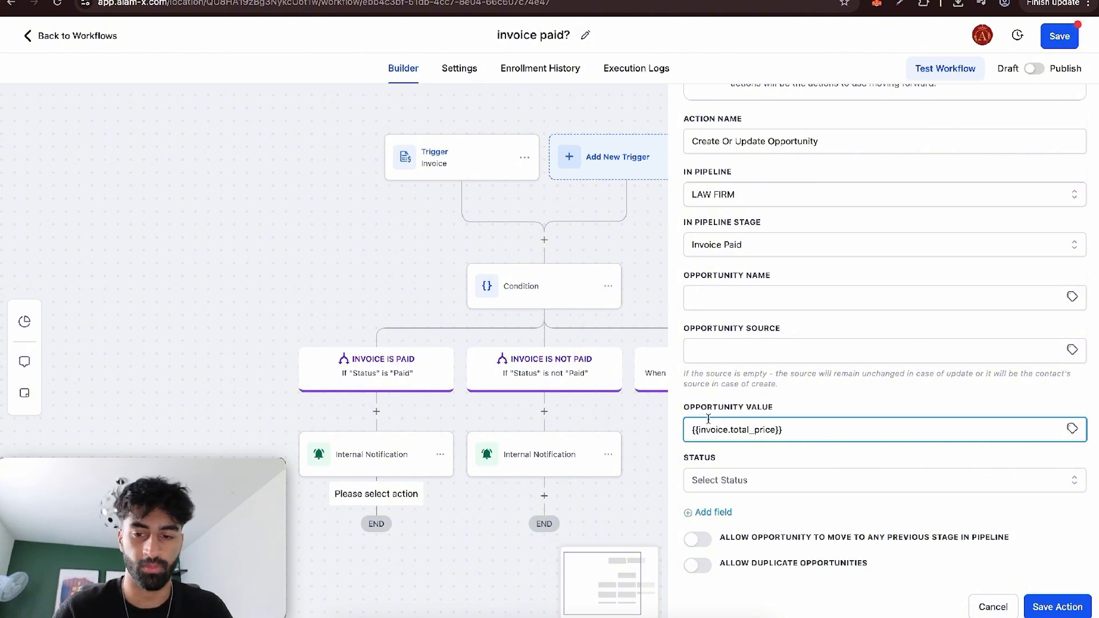
left_click(169, 1)
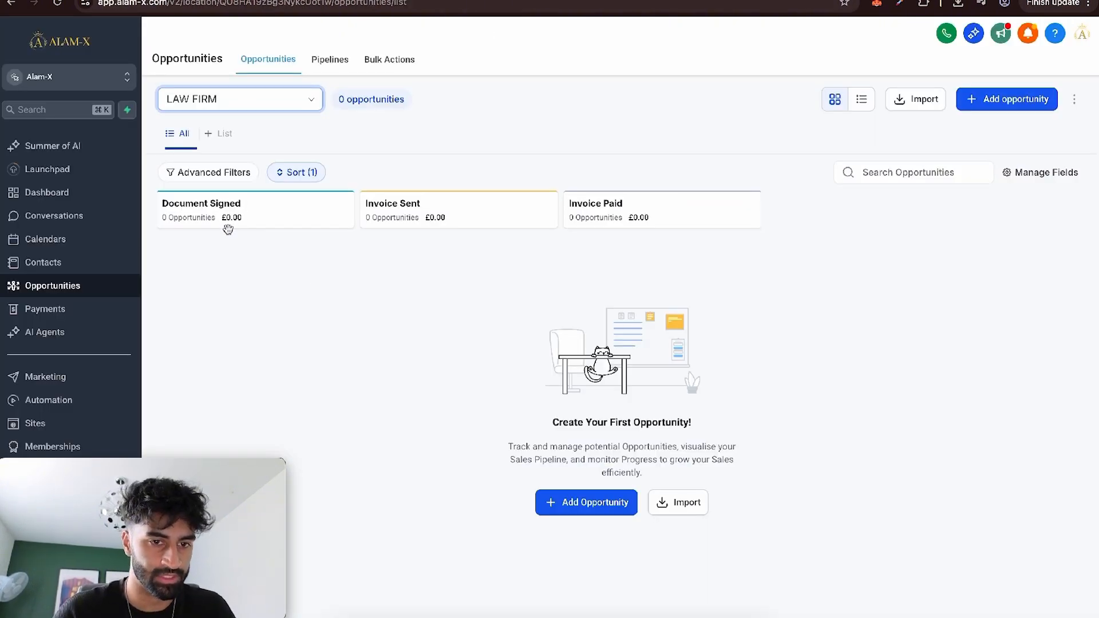
left_click(114, 1)
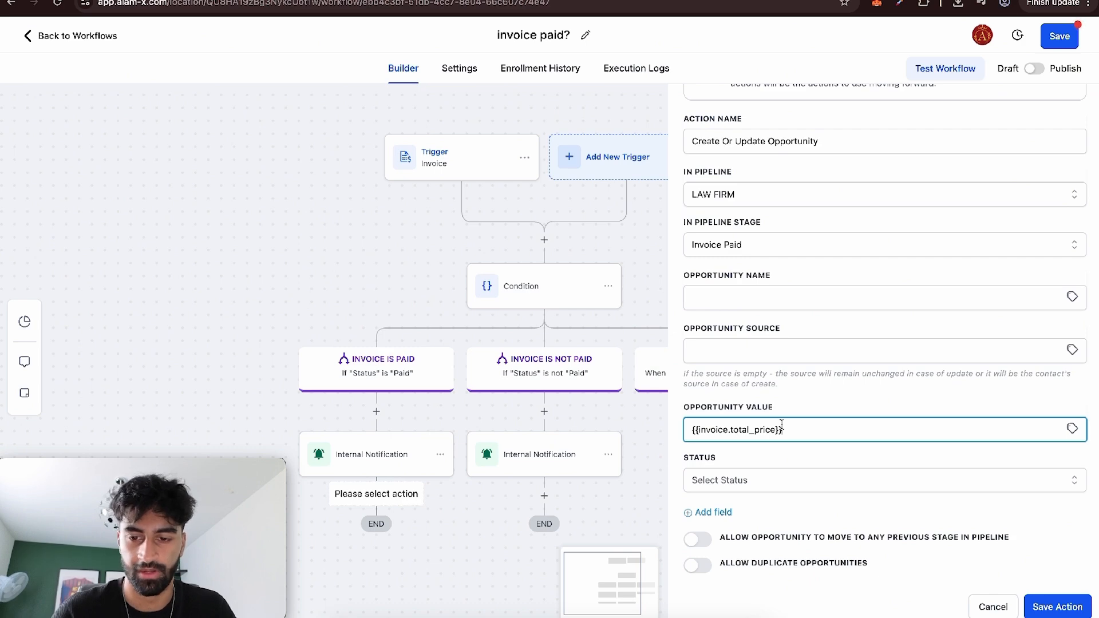
Set the opportunity status to won, allow duplicate opportunities, and save the action.
left_click(760, 482)
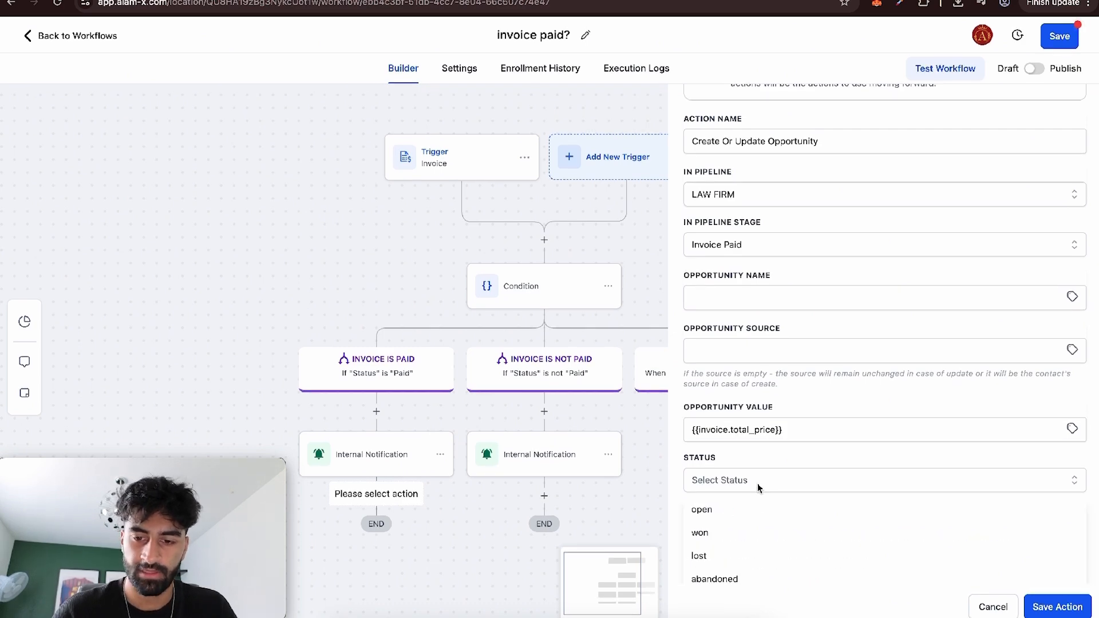
left_click(751, 524)
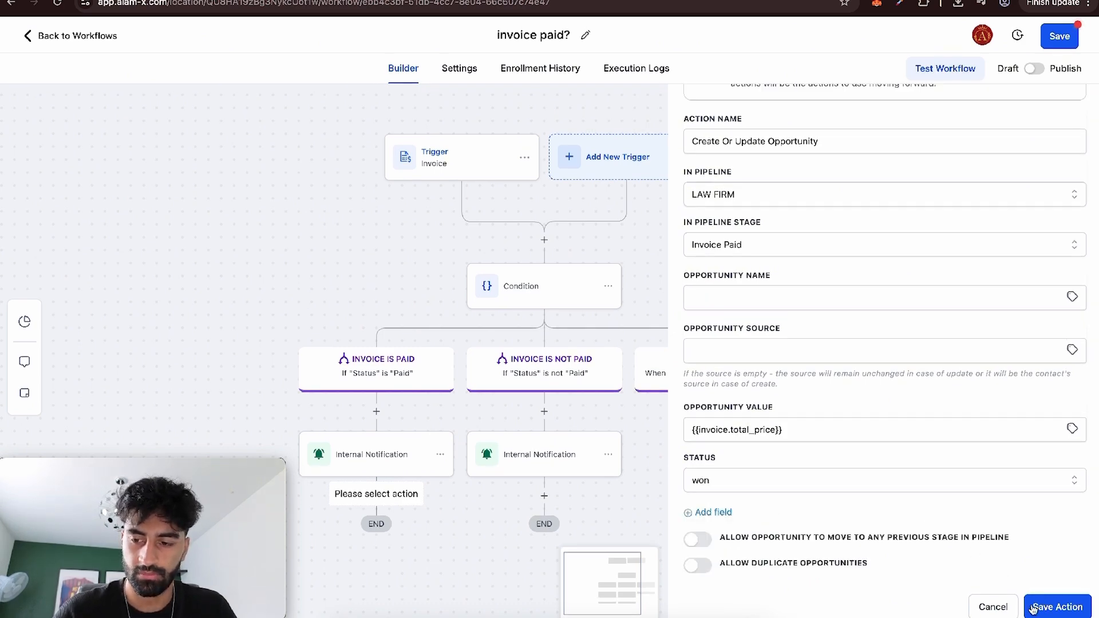
left_click(722, 566)
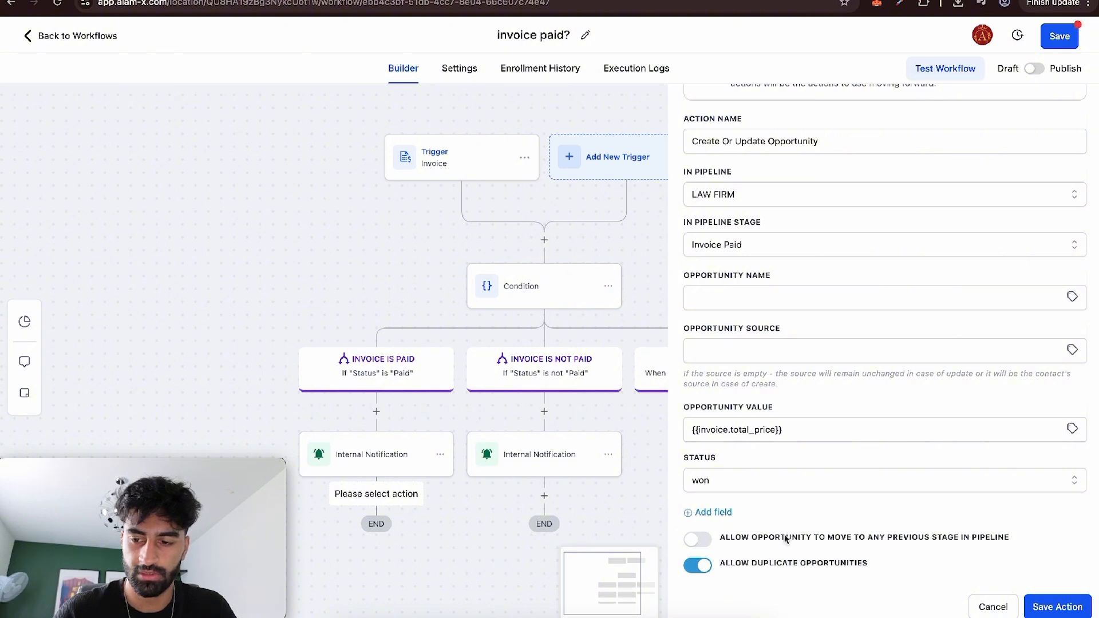
left_click(1068, 606)
Add a Create/Update Opportunity action after the INVOICE IS NOT PAID branch's notification, using pipeline LAW FIRM and stage Invoice Sent.
scroll(511, 283, "down", 2)
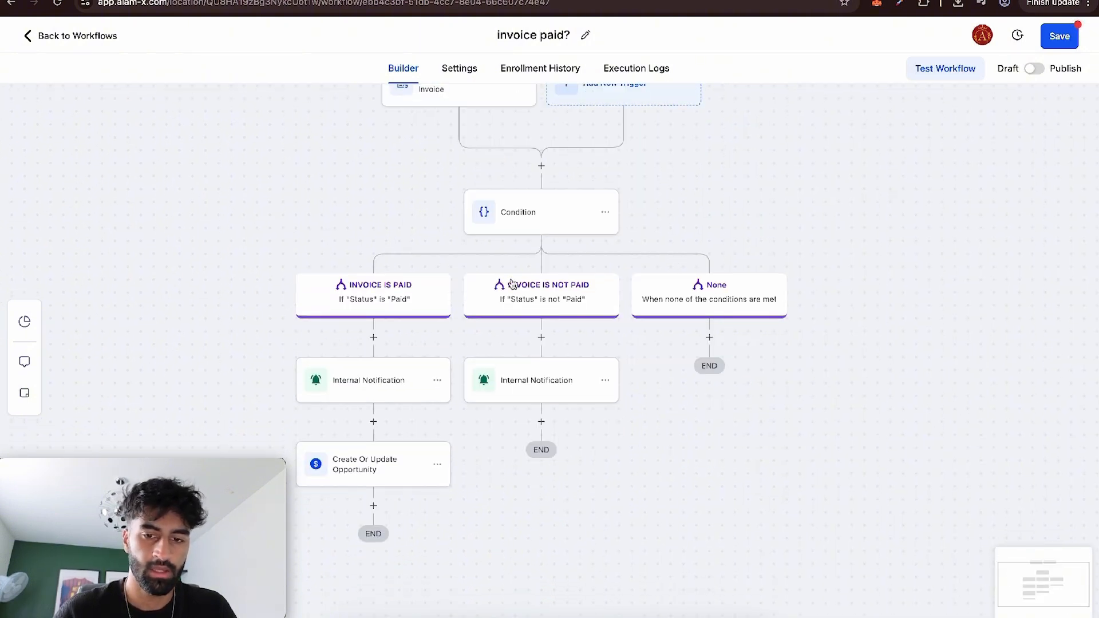
left_click(541, 422)
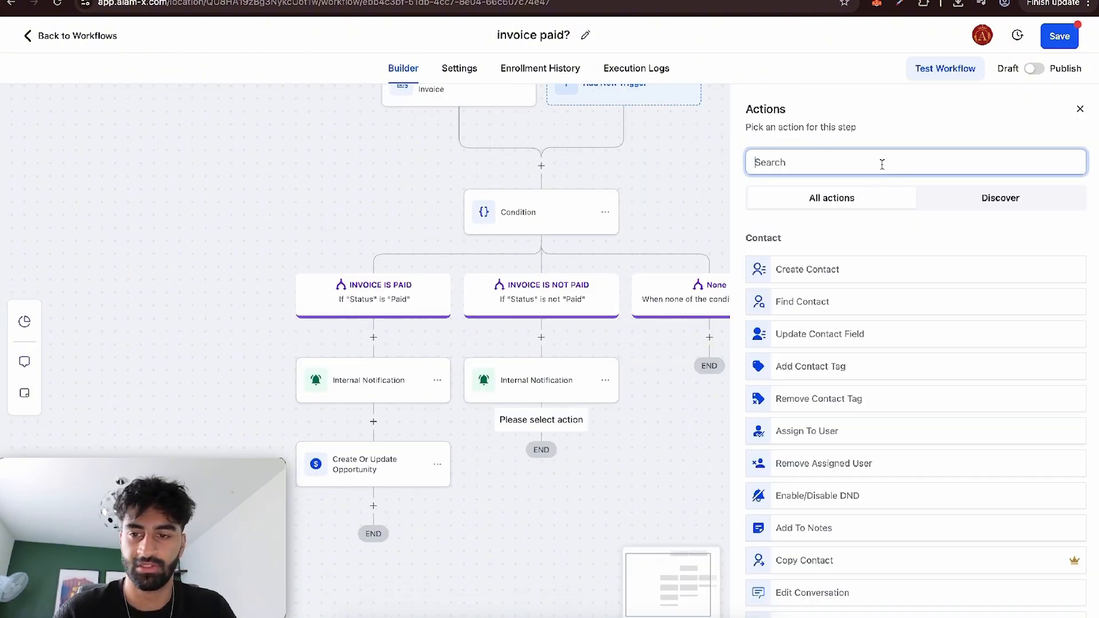
type("opp")
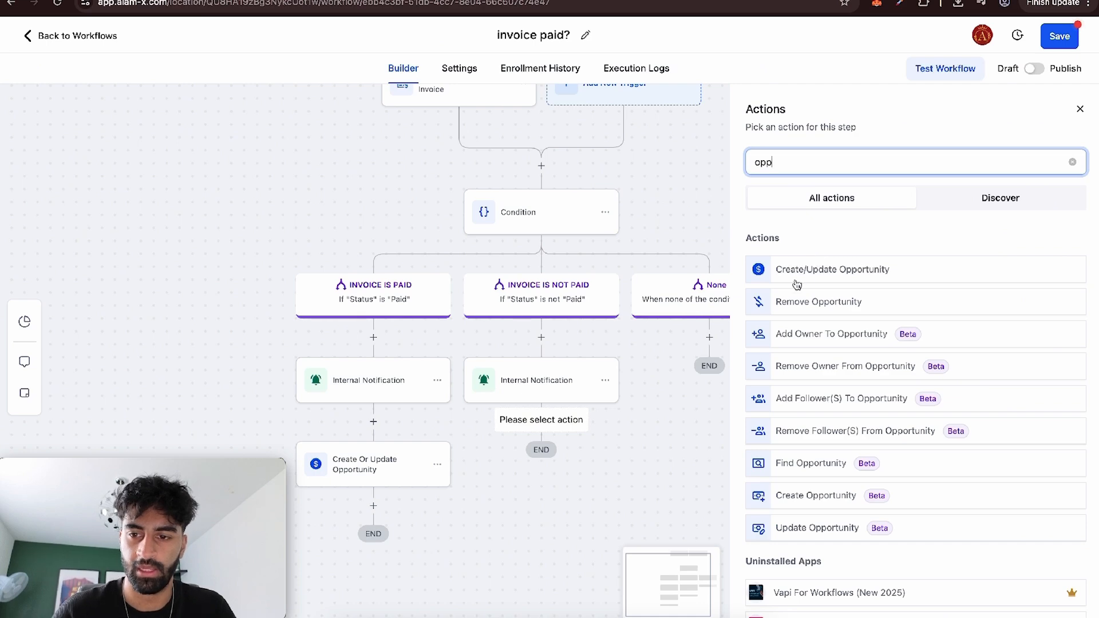
left_click(809, 269)
left_click(744, 323)
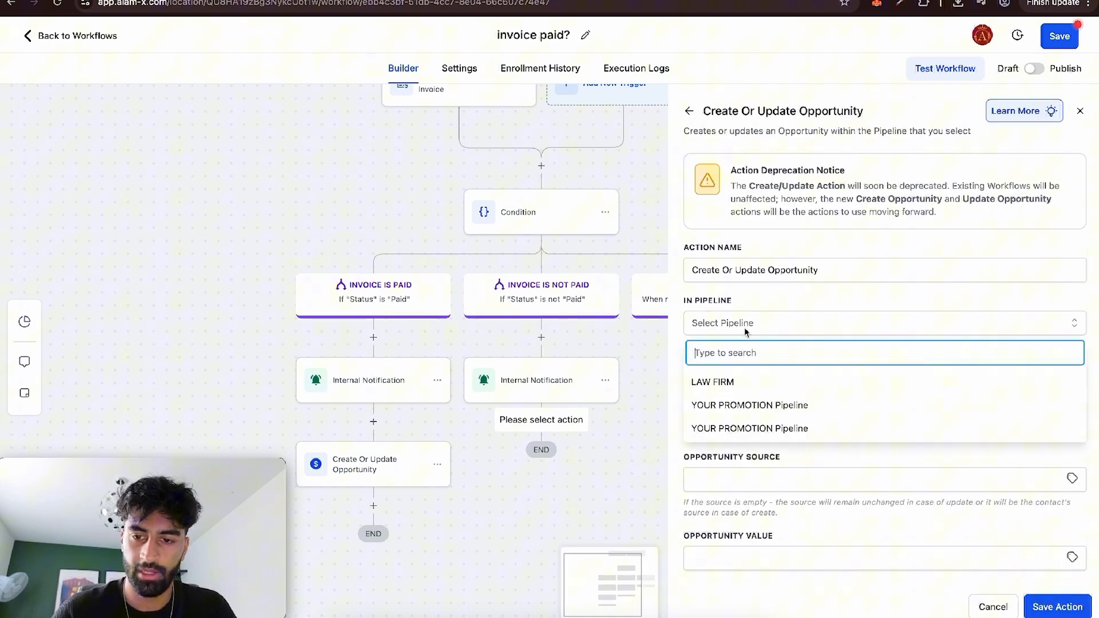
left_click(734, 377)
left_click(734, 377)
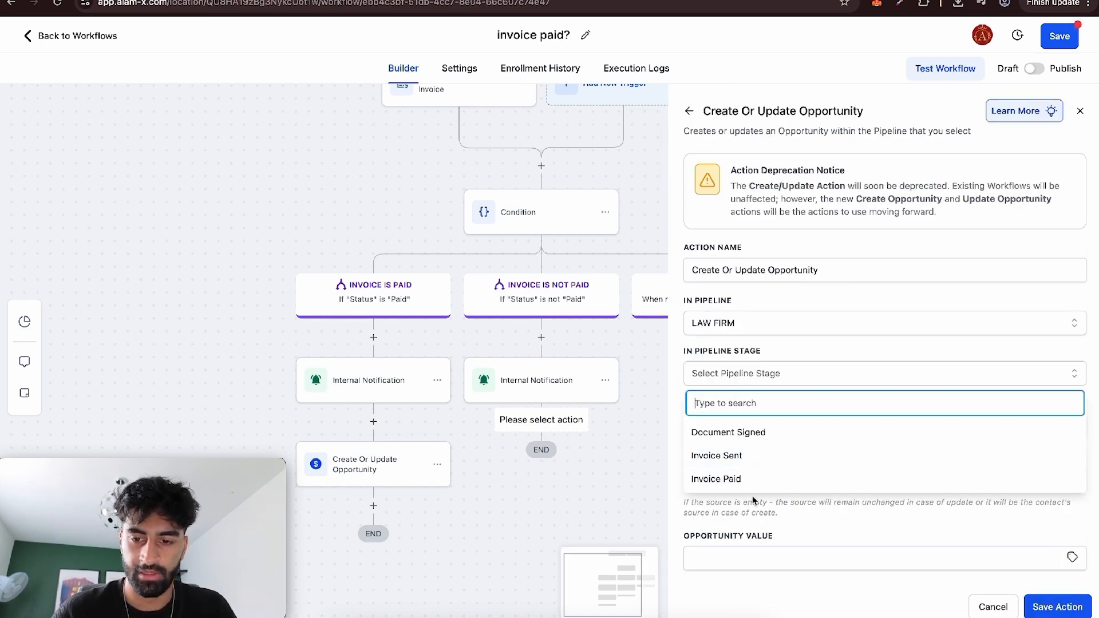
left_click(746, 457)
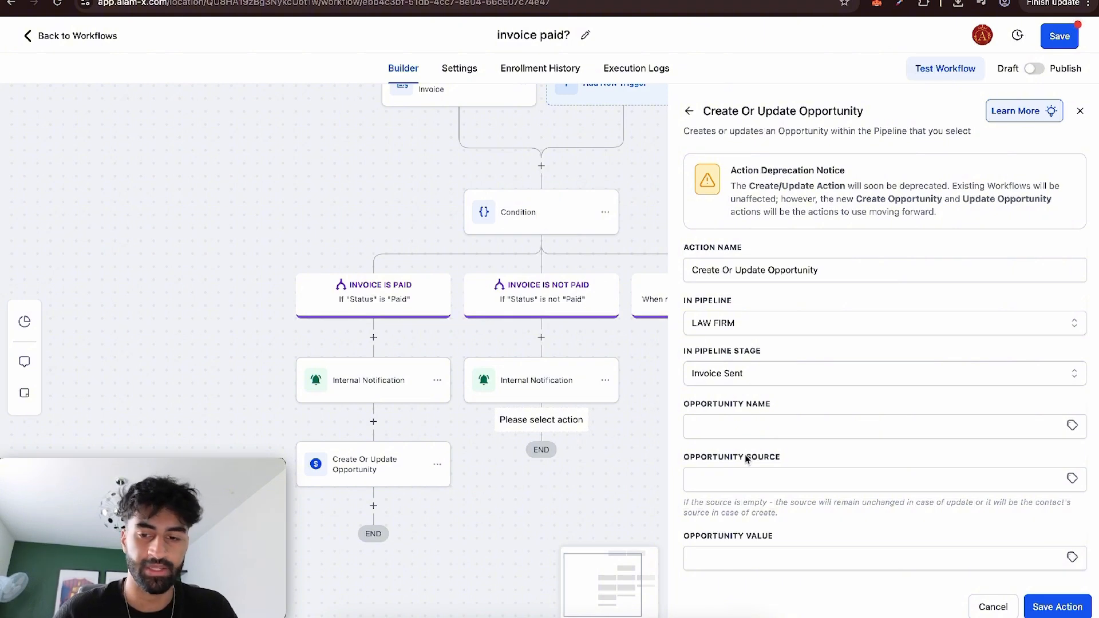
Set the opportunity value to 0 in the unpaid-invoice Create Or Update Opportunity action.
left_click(780, 555)
scroll(806, 547, "down", 2)
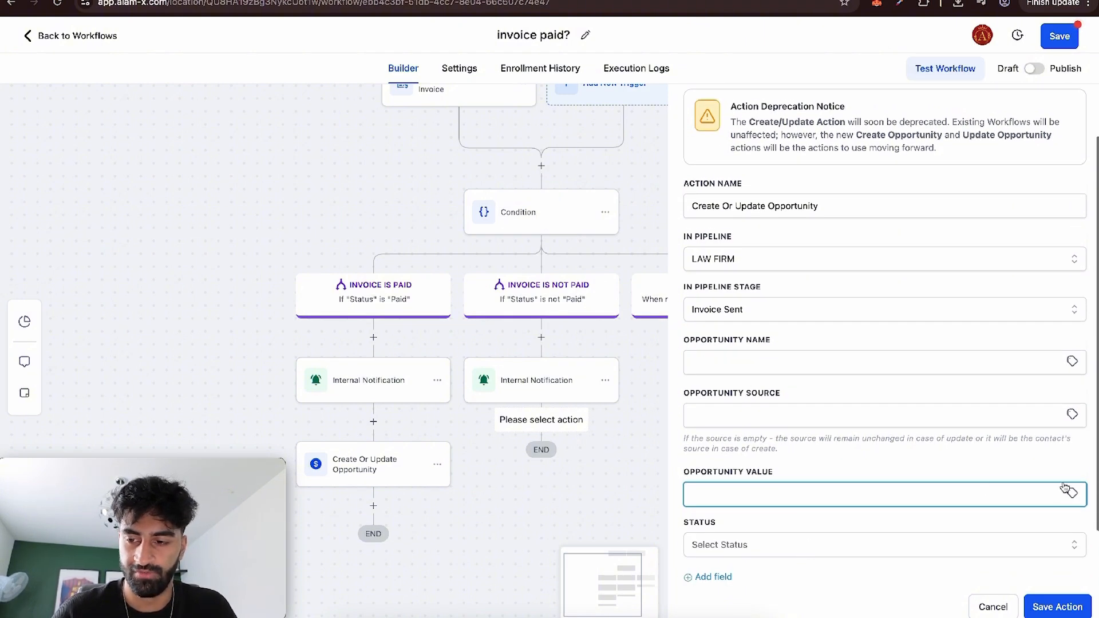
left_click(1072, 494)
type("0")
left_click(801, 414)
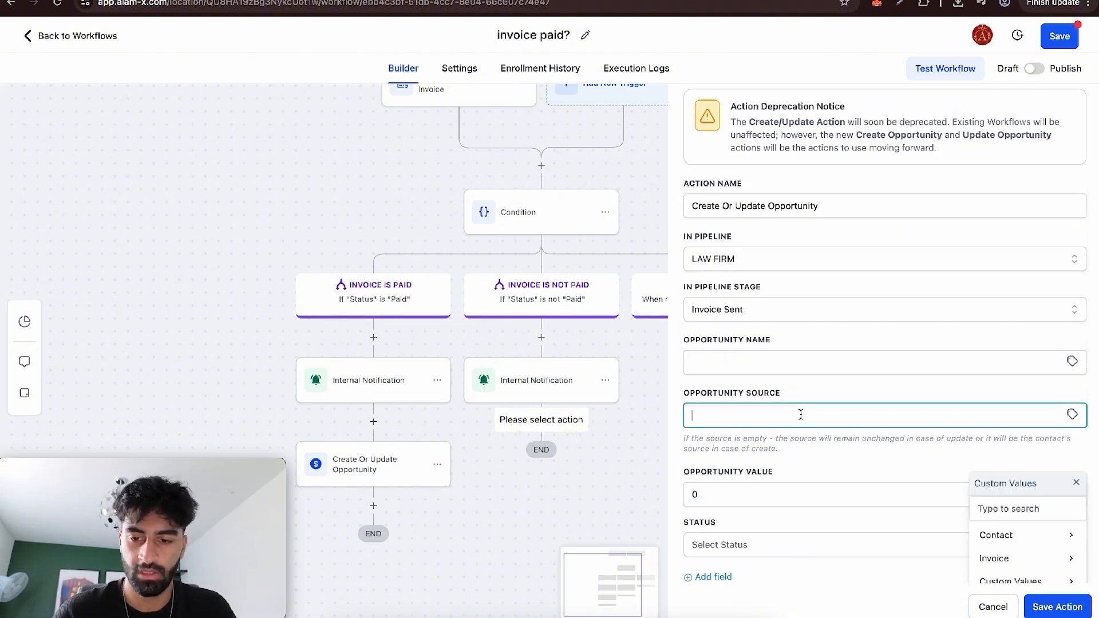
left_click(764, 462)
scroll(846, 563, "down", 2)
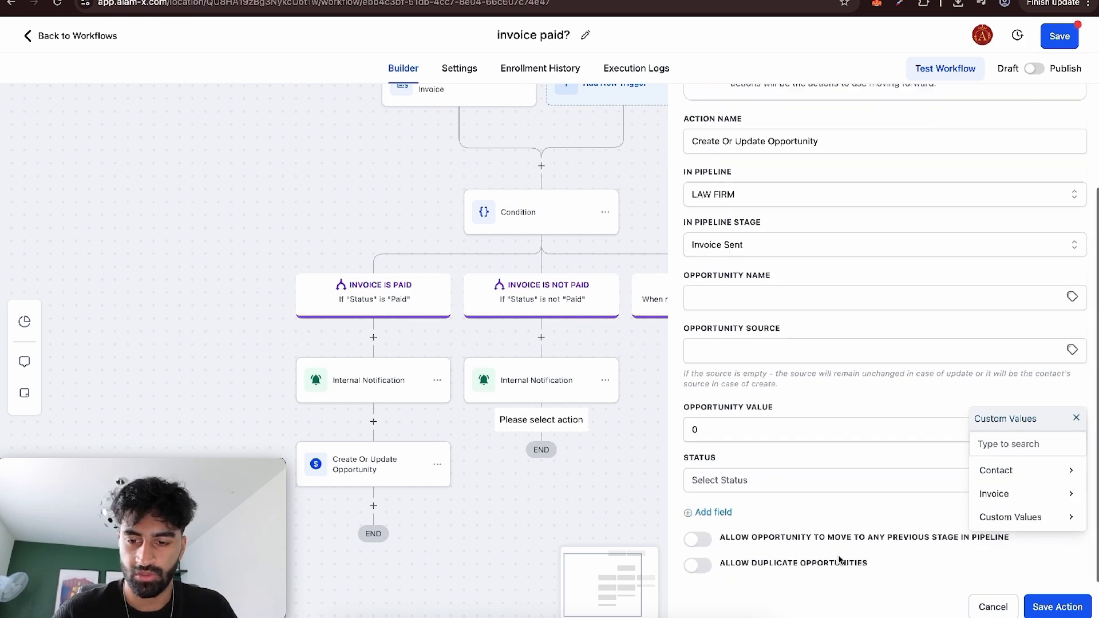
Set the unpaid-invoice opportunity's status to open, allow duplicate opportunities, and save the action.
left_click(824, 484)
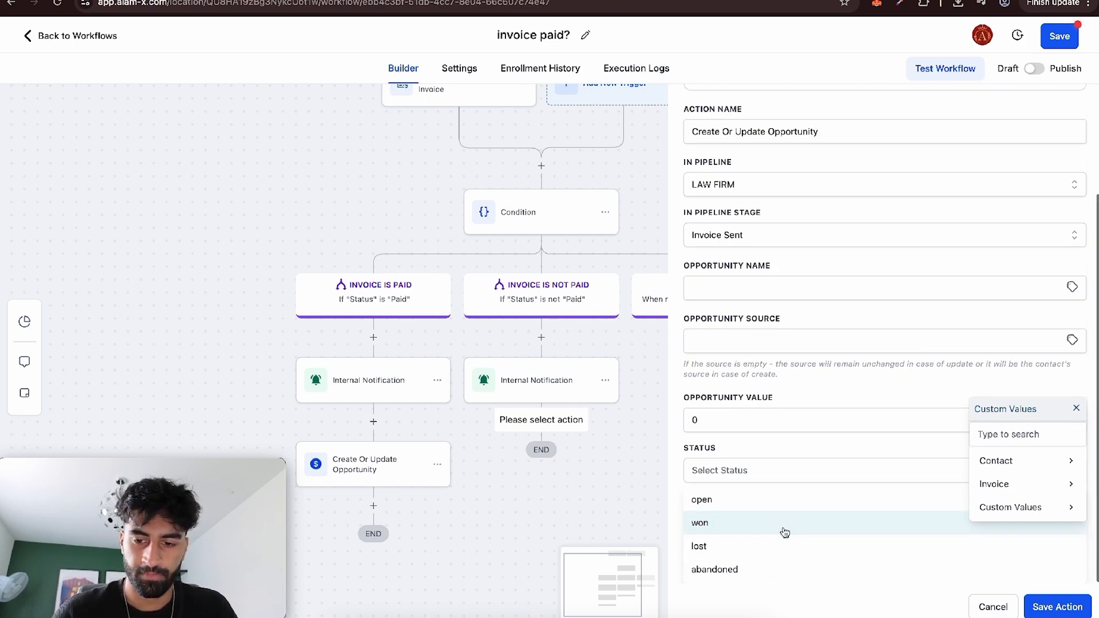
left_click(767, 503)
left_click(789, 510)
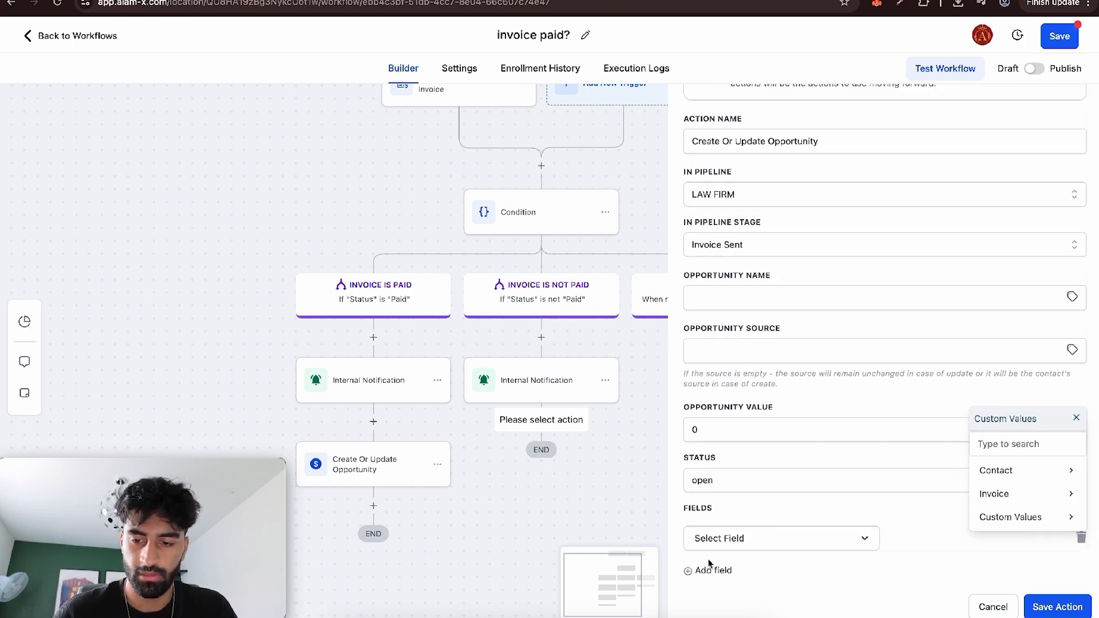
scroll(767, 533, "down", 1)
left_click(705, 566)
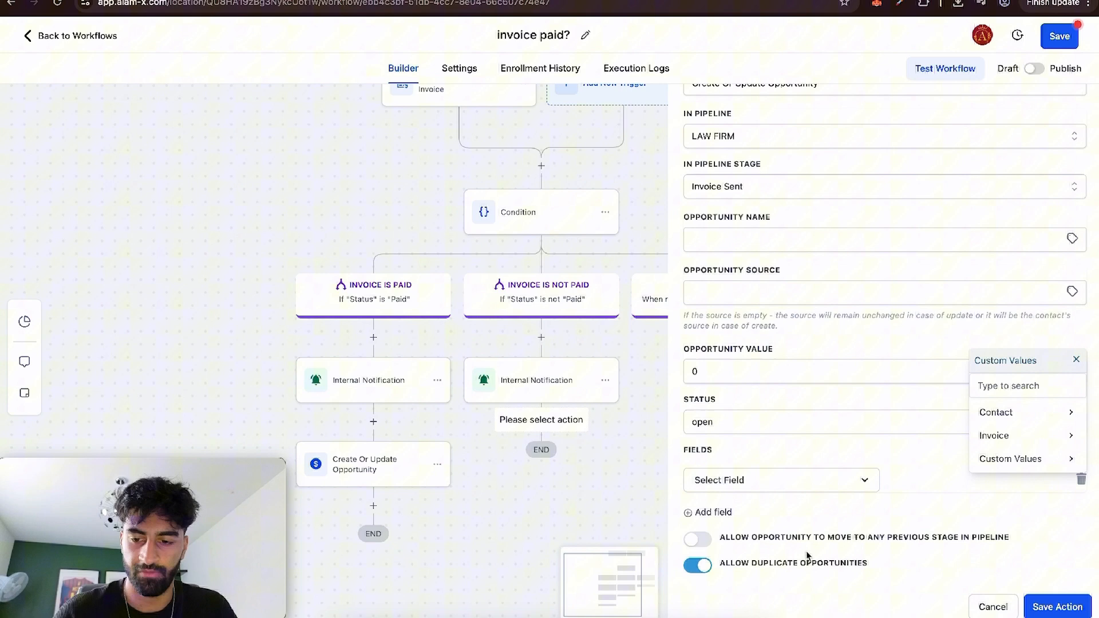
left_click(1059, 606)
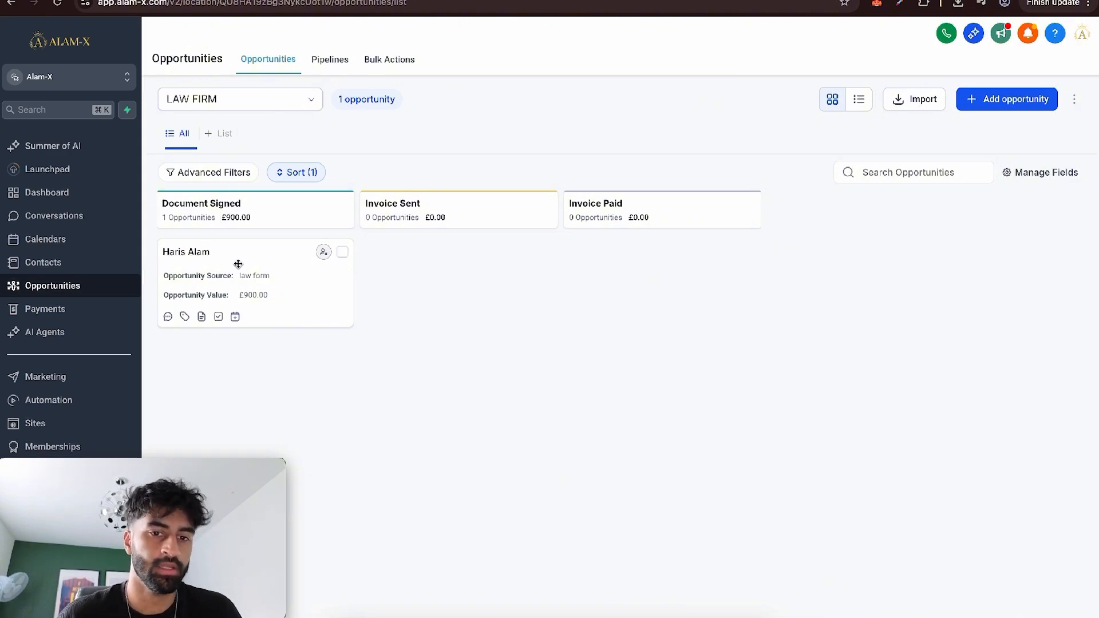
Move the opportunity card on the LAW FIRM board from Document Signed to Invoice Sent and on to Invoice Paid.
left_click_drag(238, 264, 677, 254)
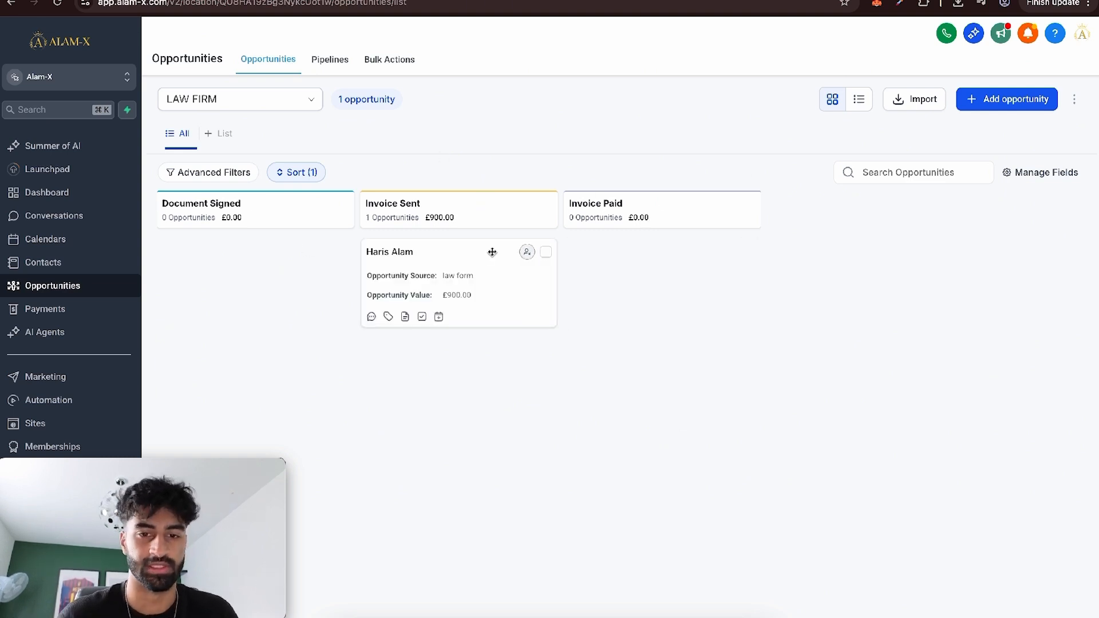
left_click_drag(491, 250, 692, 263)
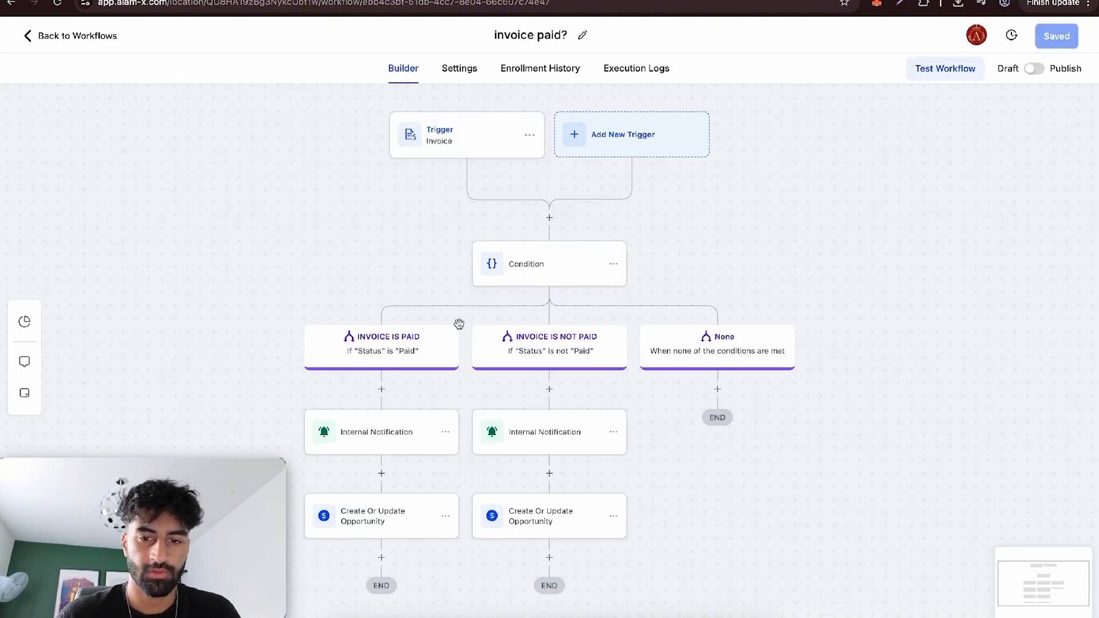
Add an Add Contact Tag action before the internal notification in the INVOICE IS PAID branch.
scroll(459, 324, "down", 2)
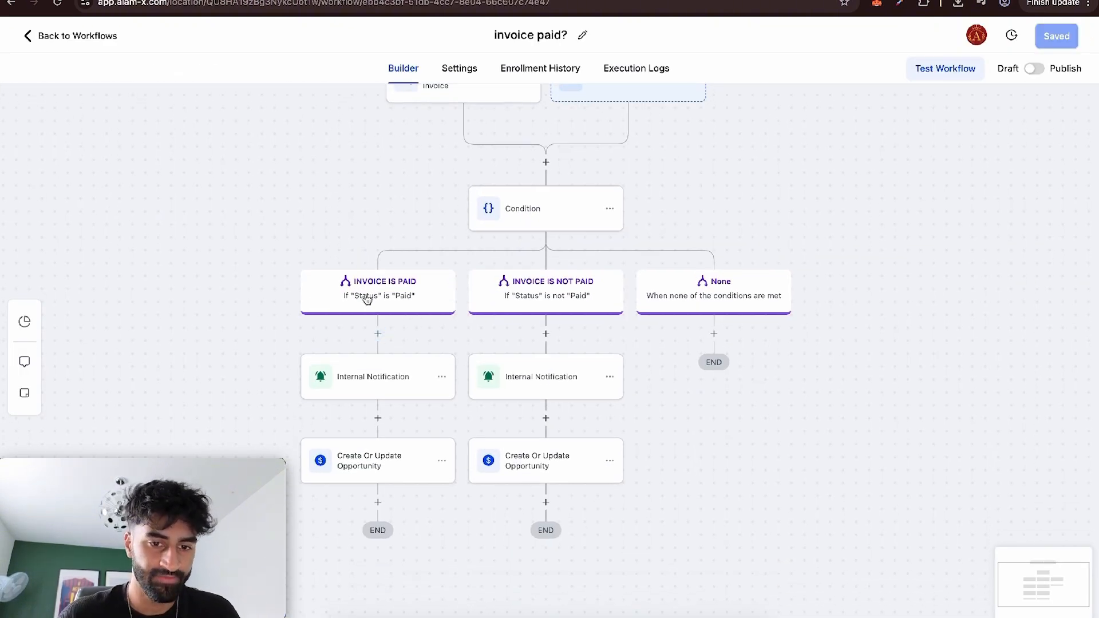
left_click(377, 335)
type("tag")
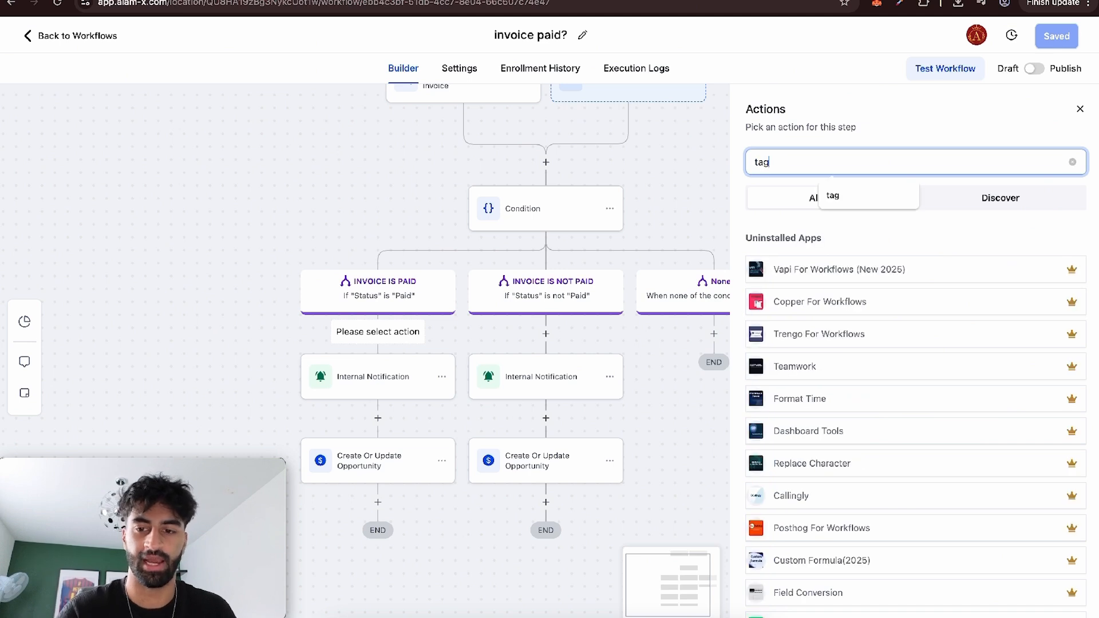
left_click(800, 264)
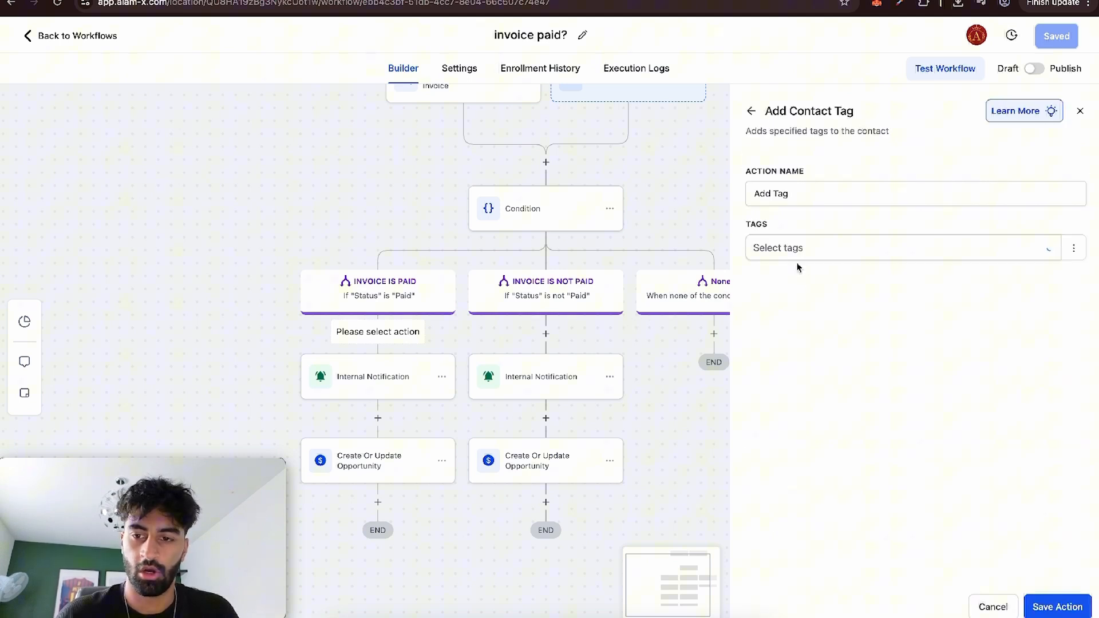
left_click(830, 247)
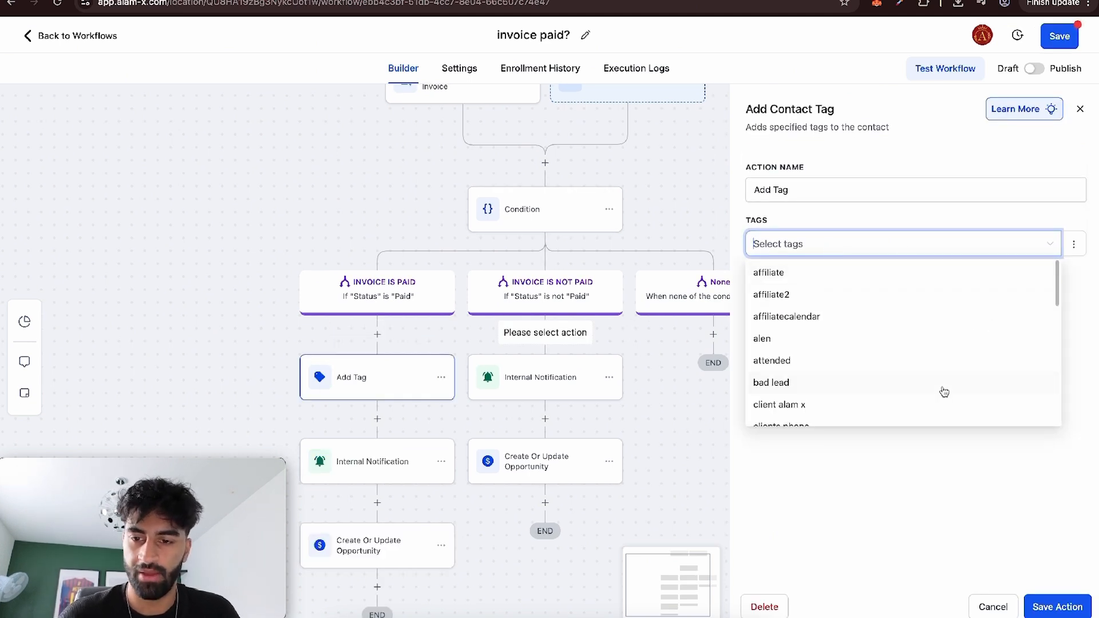
Compose the paid tag as {{ invoice.name }}paid using the invoice's Name custom value, and copy the text.
left_click(1074, 244)
left_click(1056, 297)
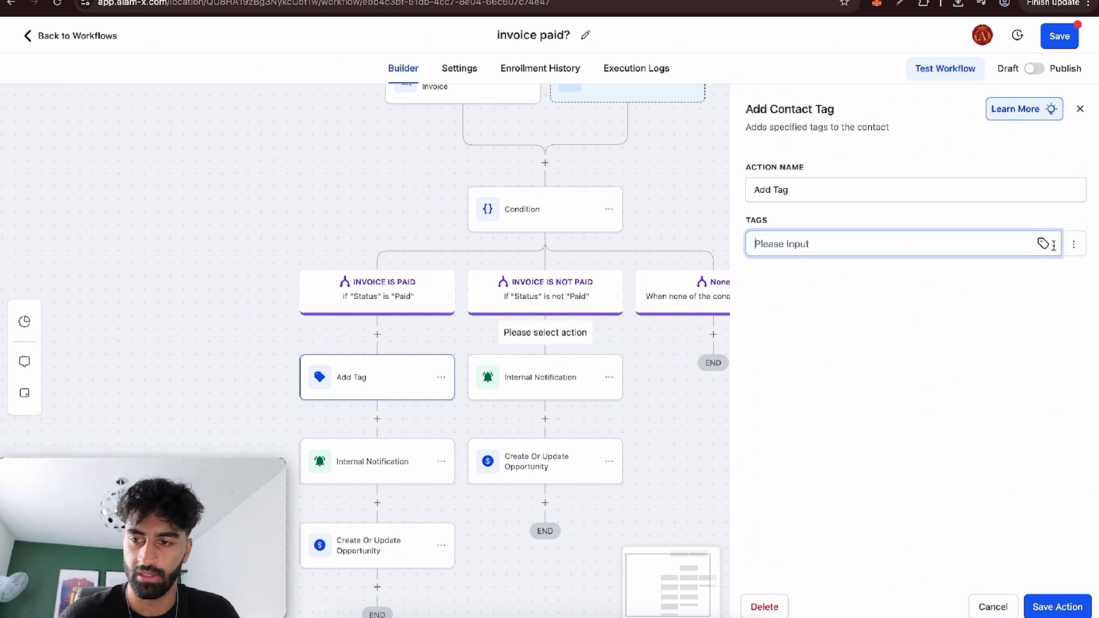
left_click(1043, 244)
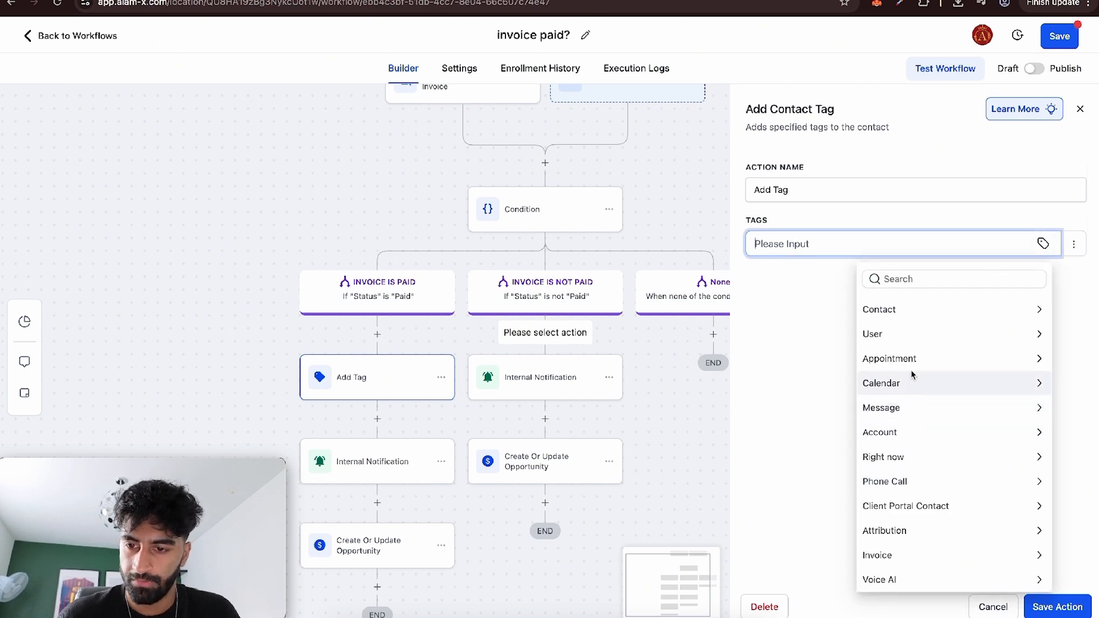
left_click(914, 558)
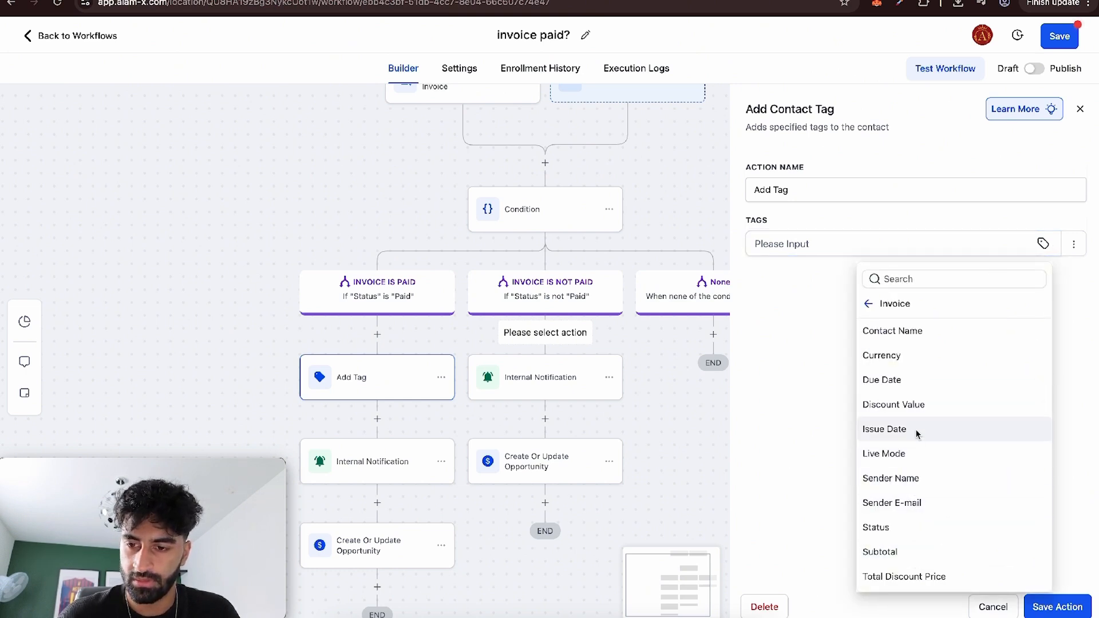
scroll(915, 432, "down", 2)
scroll(914, 571, "down", 3)
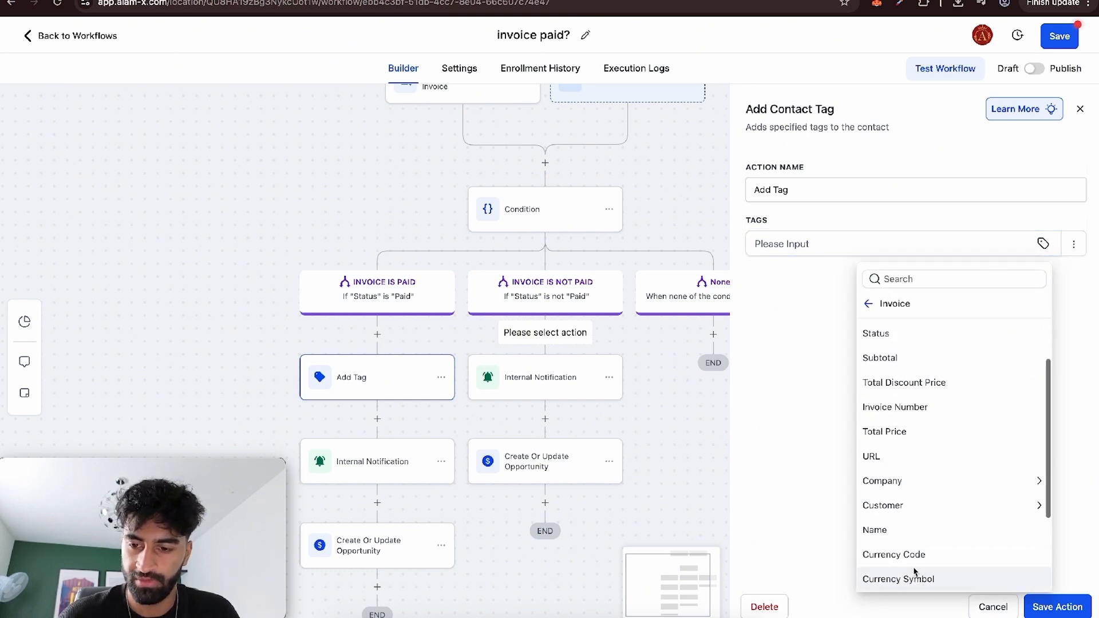
left_click(909, 530)
left_click(873, 244)
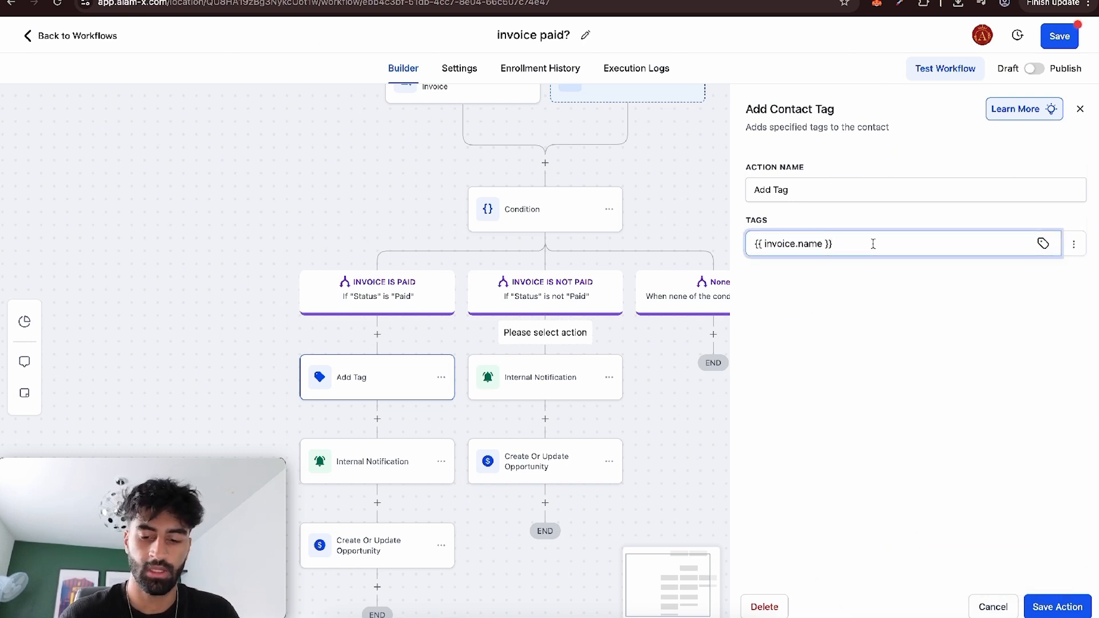
type("paid")
triple_click(822, 252)
key("ctrl+c")
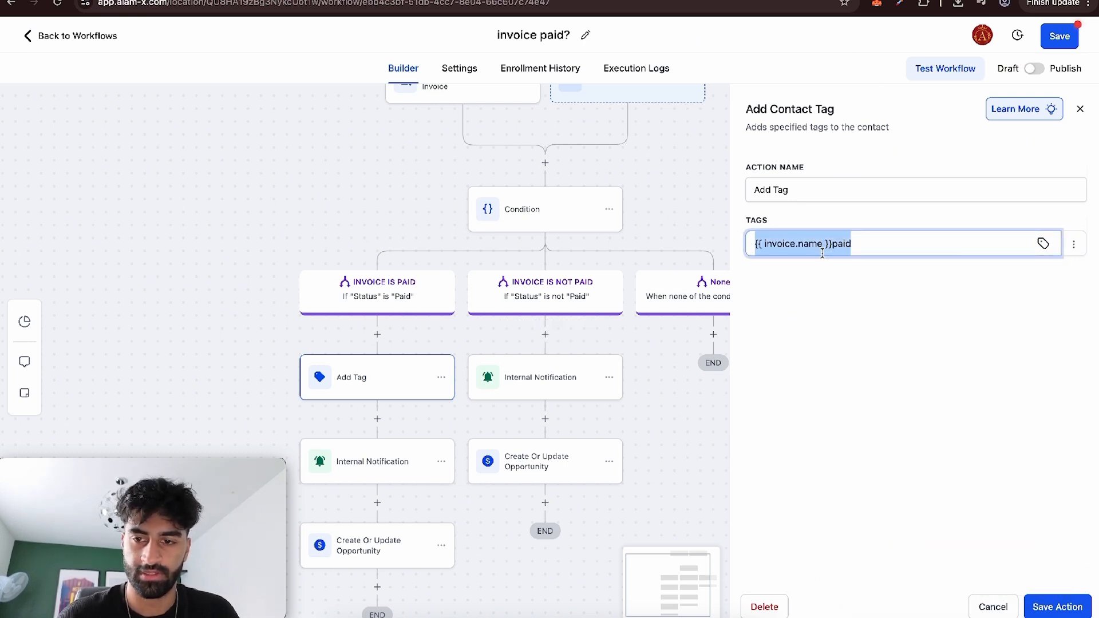
Add a contact tag action before the INVOICE IS NOT PAID branch's notification with the new tag {{ invoice.name }}notpaid, and save it.
left_click(545, 334)
left_click(815, 165)
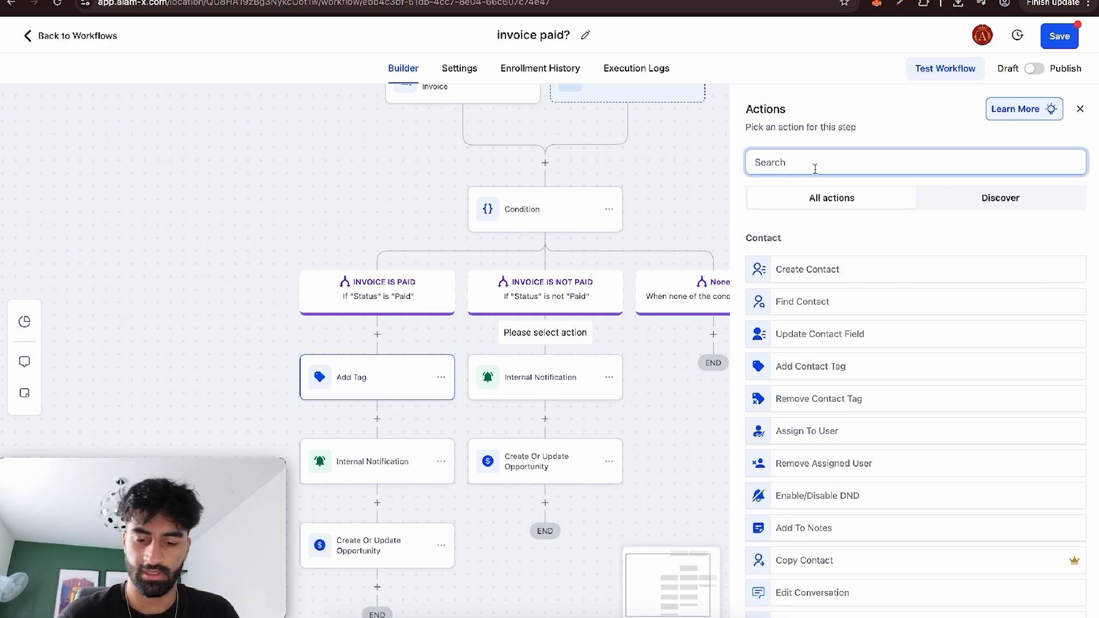
type("tag")
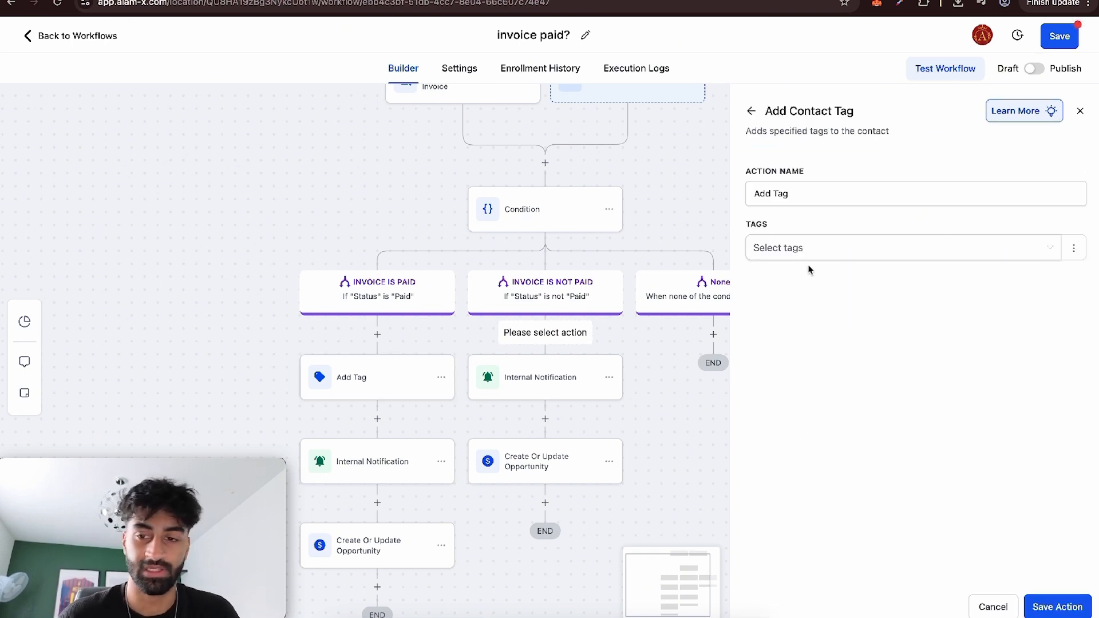
left_click(796, 247)
key("ctrl+v")
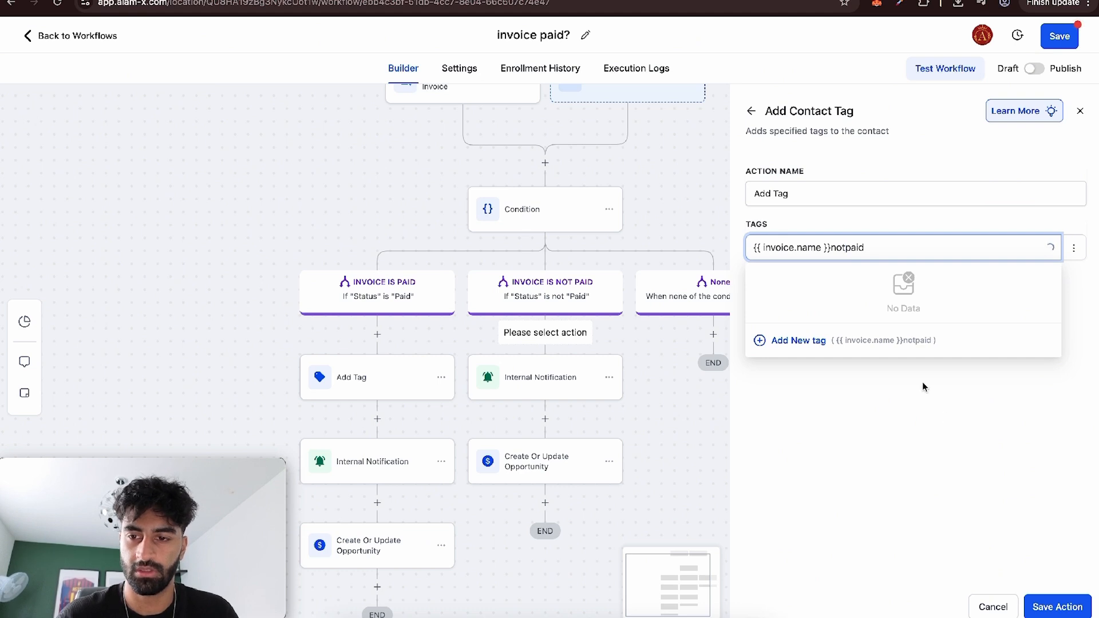
left_click(797, 342)
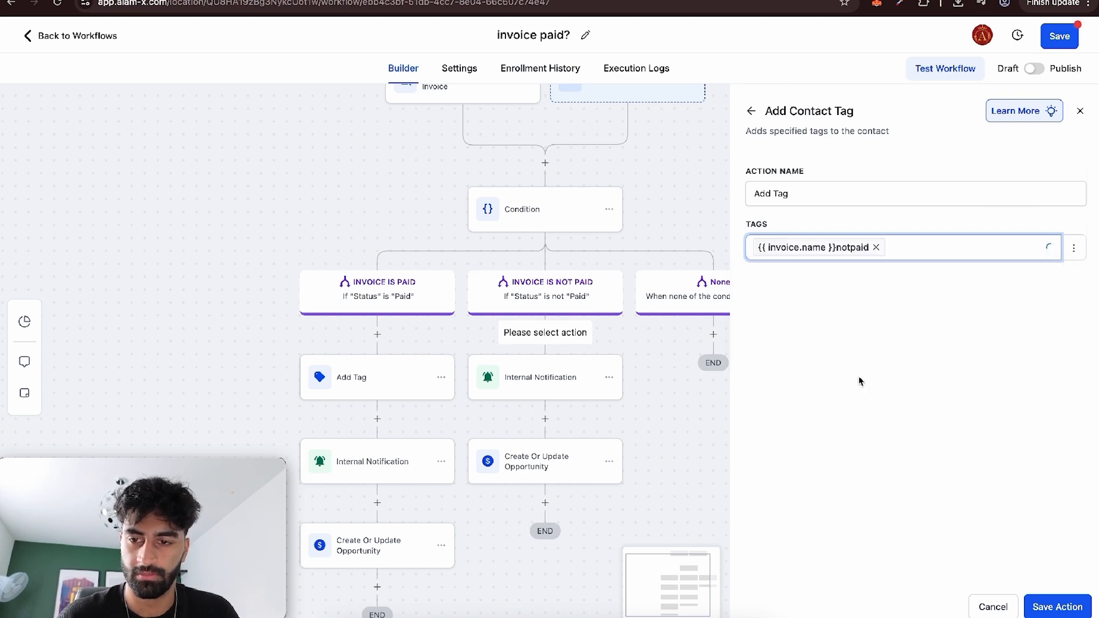
left_click(1036, 599)
Recreate the INVOICE IS PAID branch's contact tag action with the new tag {{ invoice.name }}paid, and save the workflow.
left_click(407, 386)
left_click(788, 246)
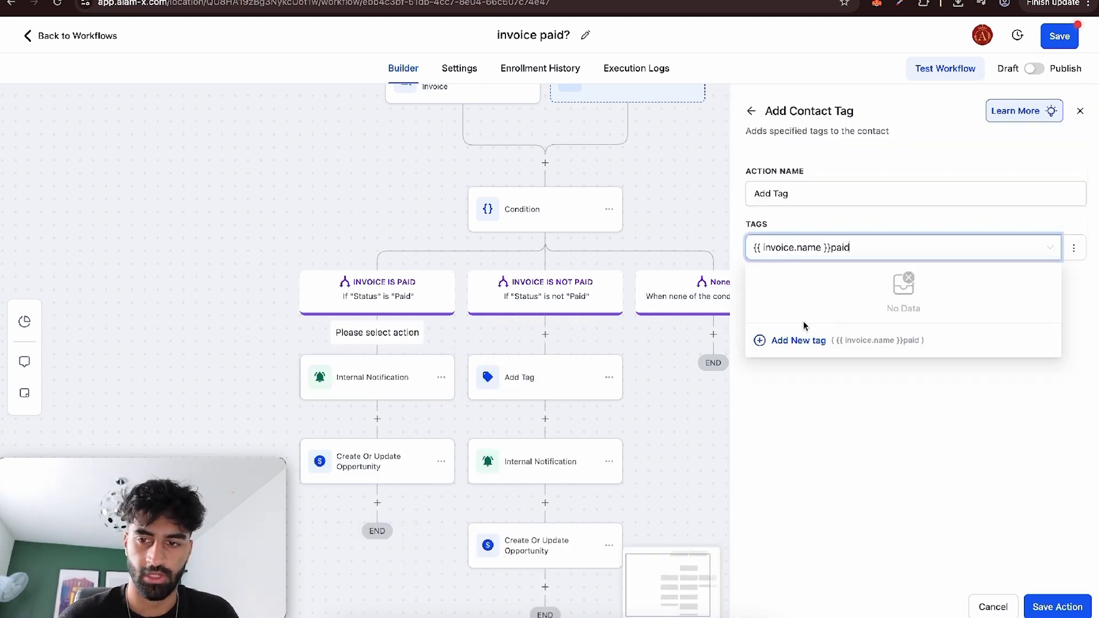
left_click(790, 343)
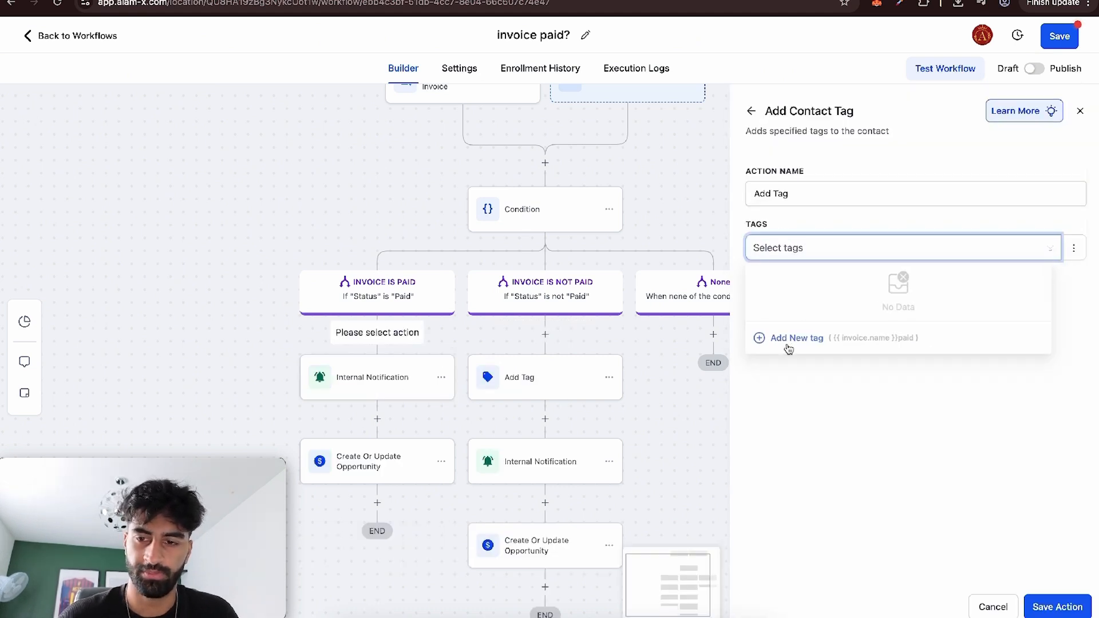
left_click(1054, 606)
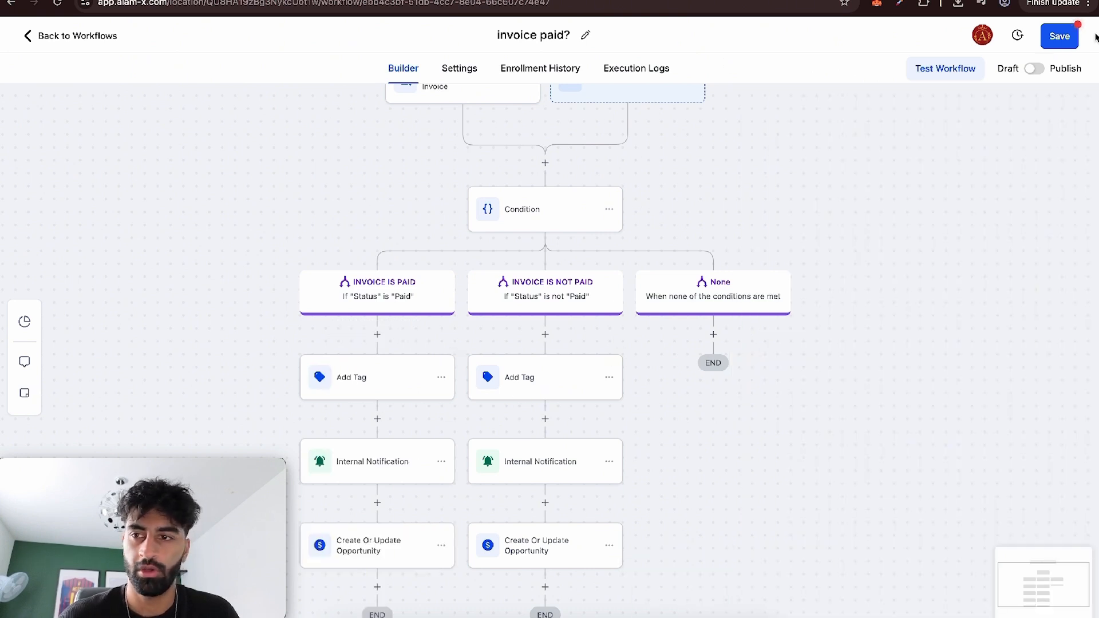
left_click(1070, 40)
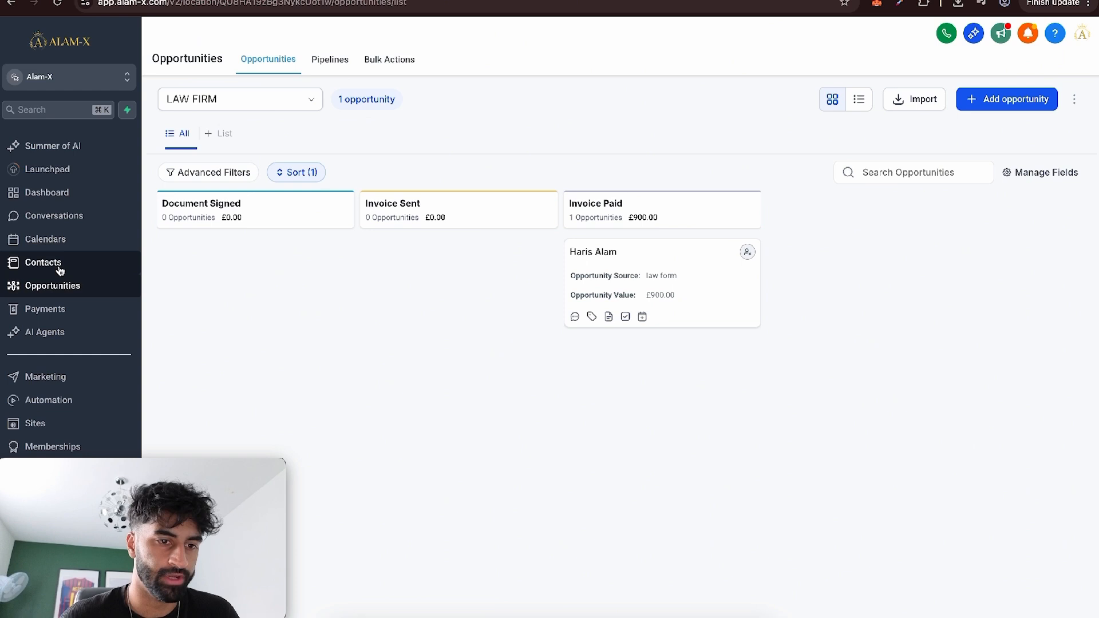
Filter the contacts list to those whose tag is {{ invoice.name }}paid.
left_click(59, 267)
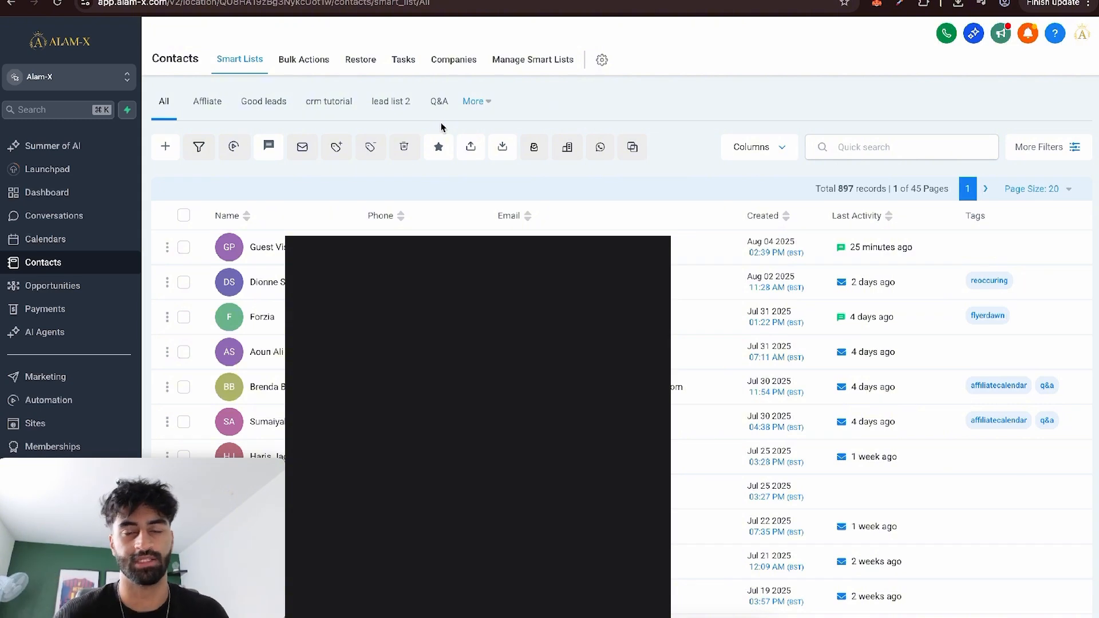
left_click(1046, 147)
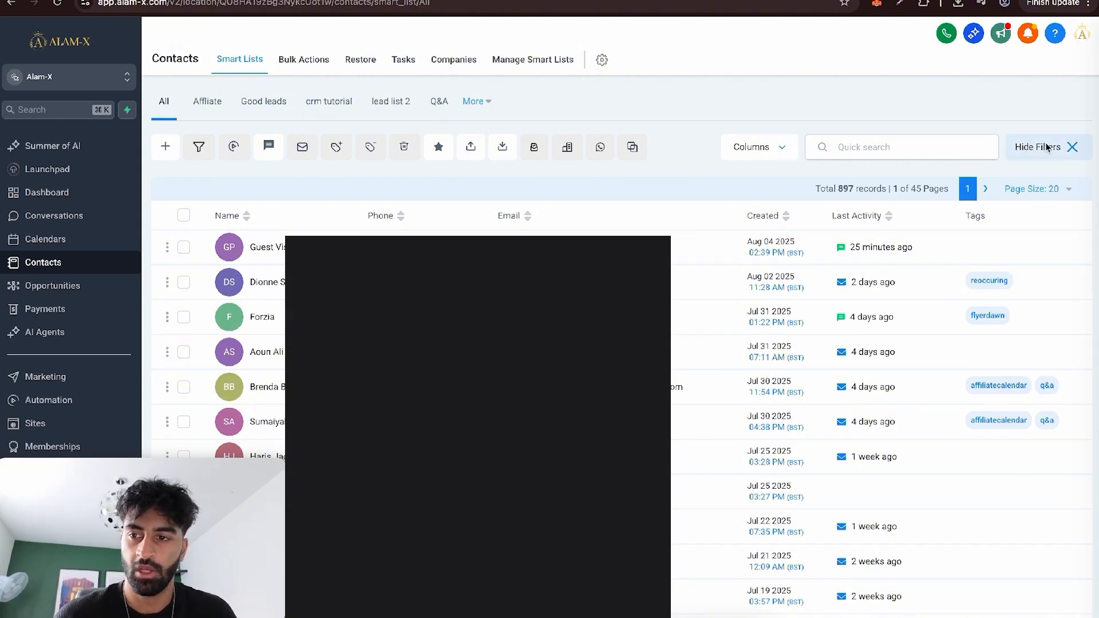
left_click(916, 430)
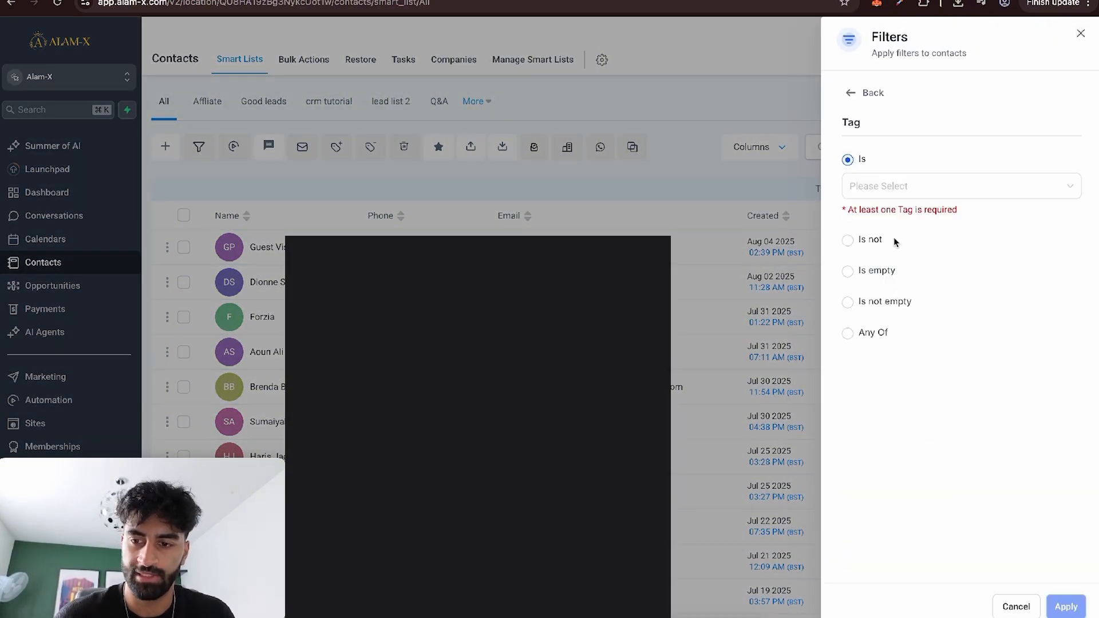
left_click(889, 190)
left_click(932, 346)
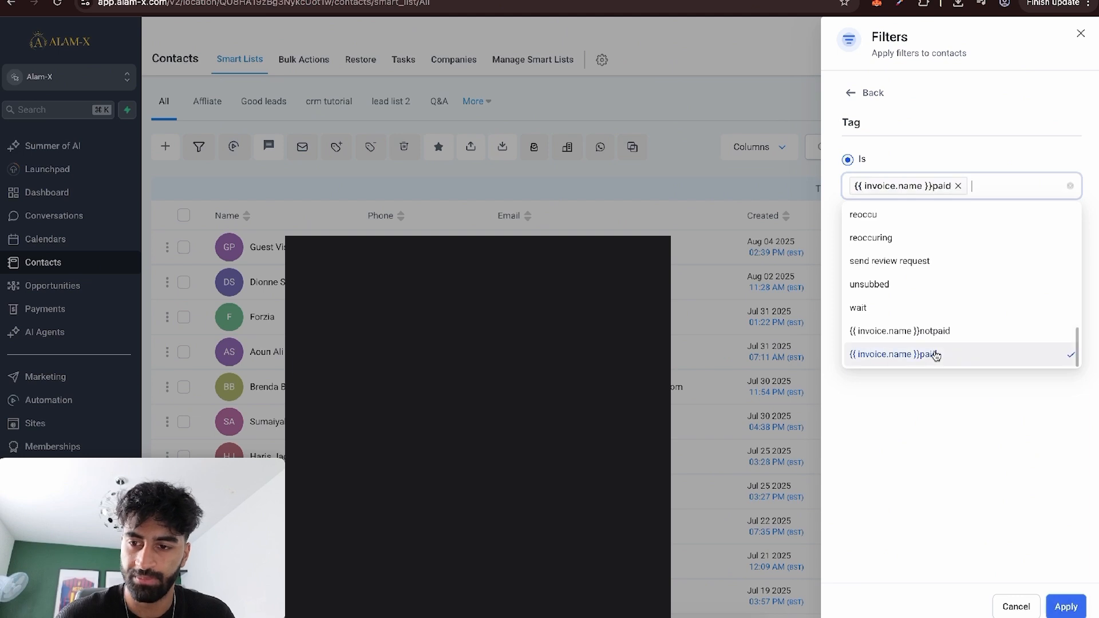
left_click(1062, 606)
Save the filtered contacts as a smart list named Invoice Paid.
left_click(980, 604)
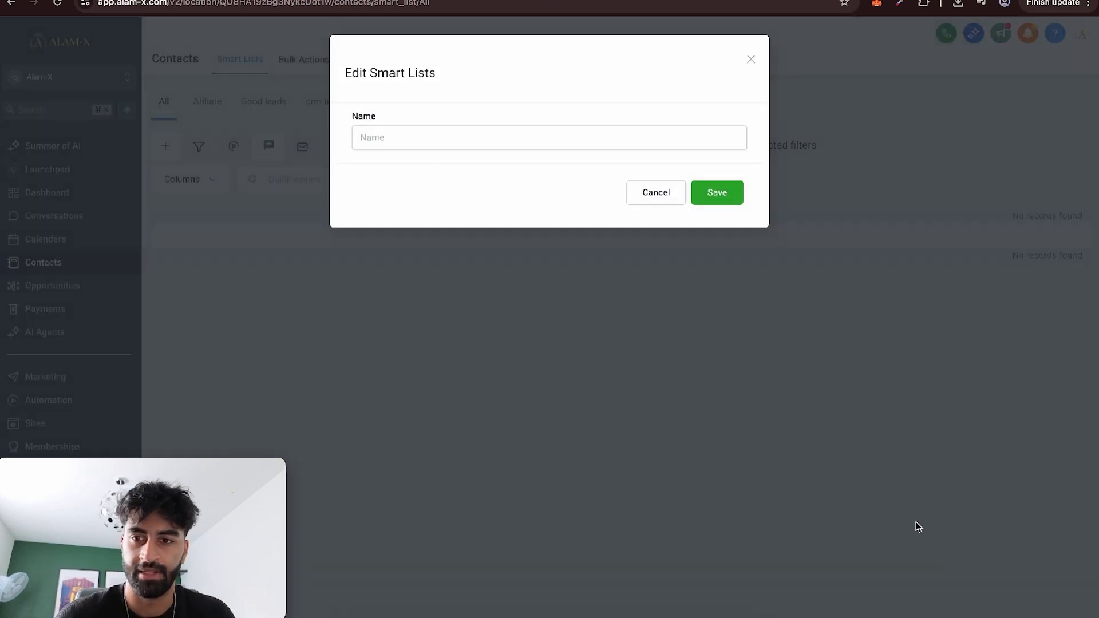
left_click(566, 138)
key("super+v")
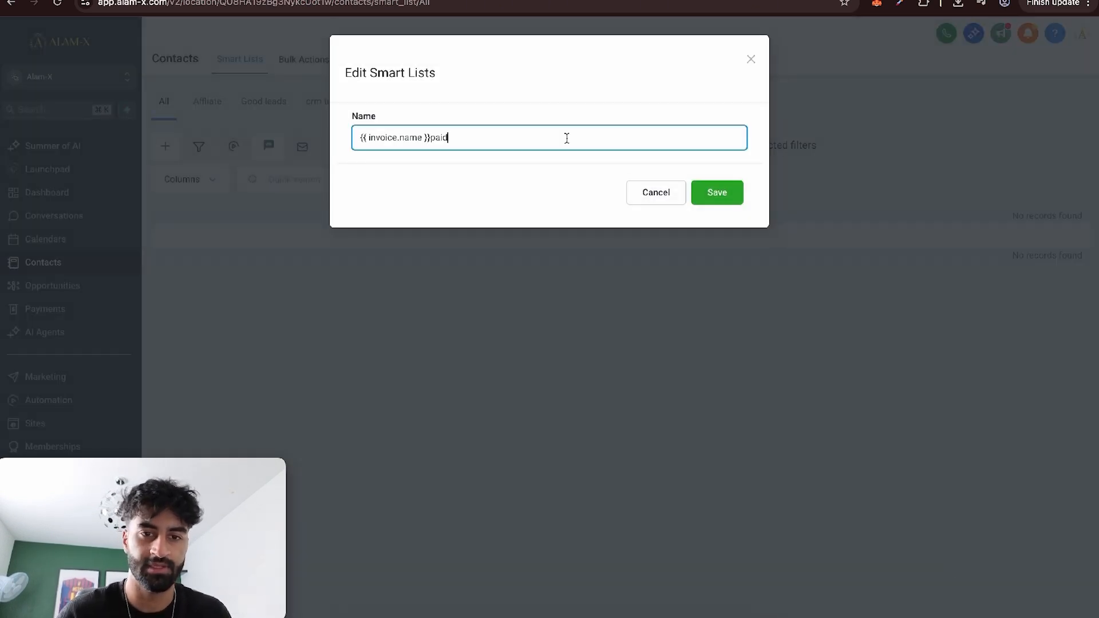
key("super+z")
type("Invoice Pa")
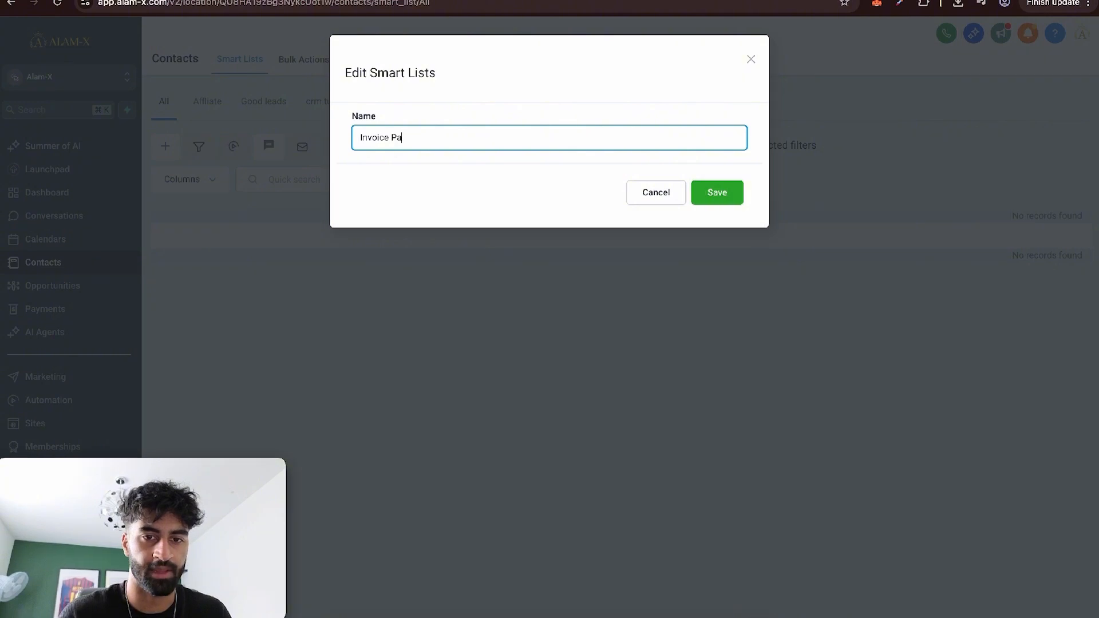
left_click(719, 193)
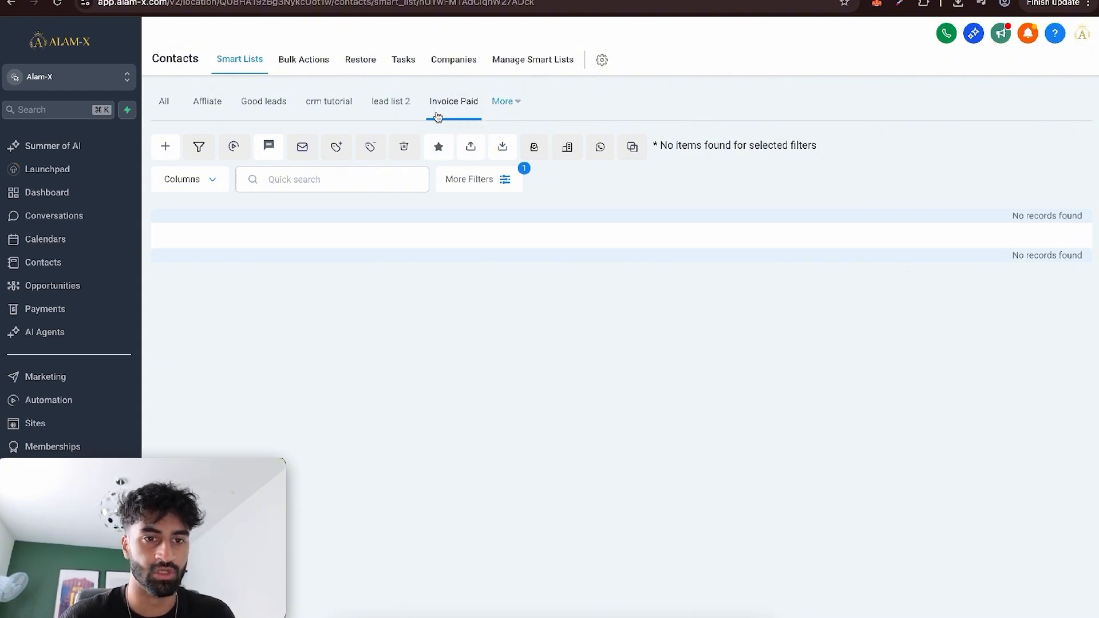
Filter the full contacts list to those whose tag is {{ invoice.name }}notpaid.
left_click(163, 105)
left_click(1015, 152)
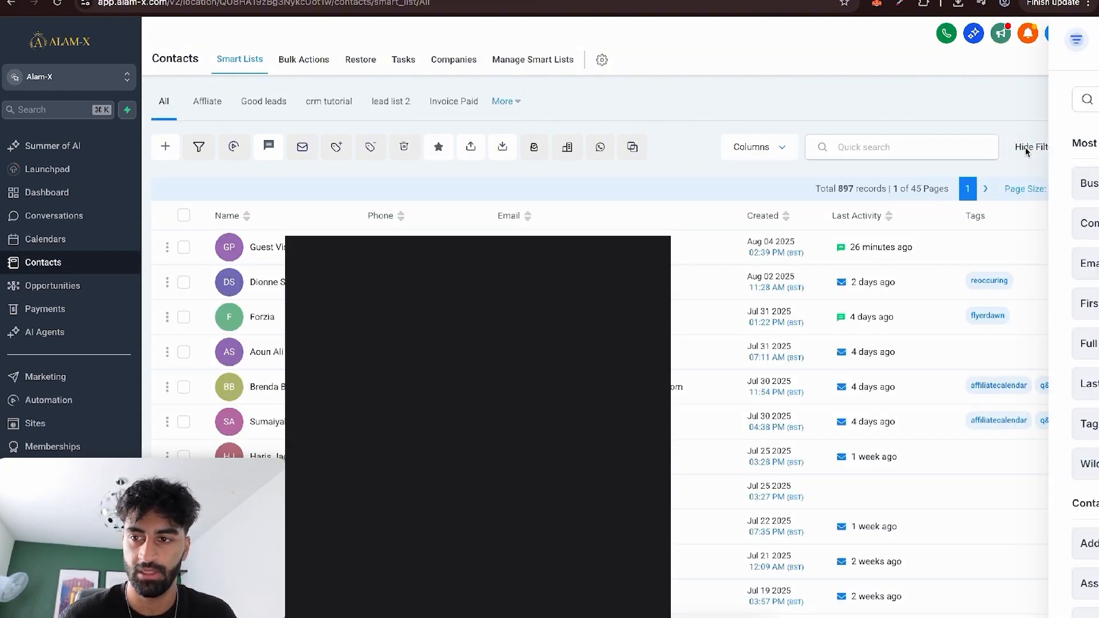
left_click(929, 415)
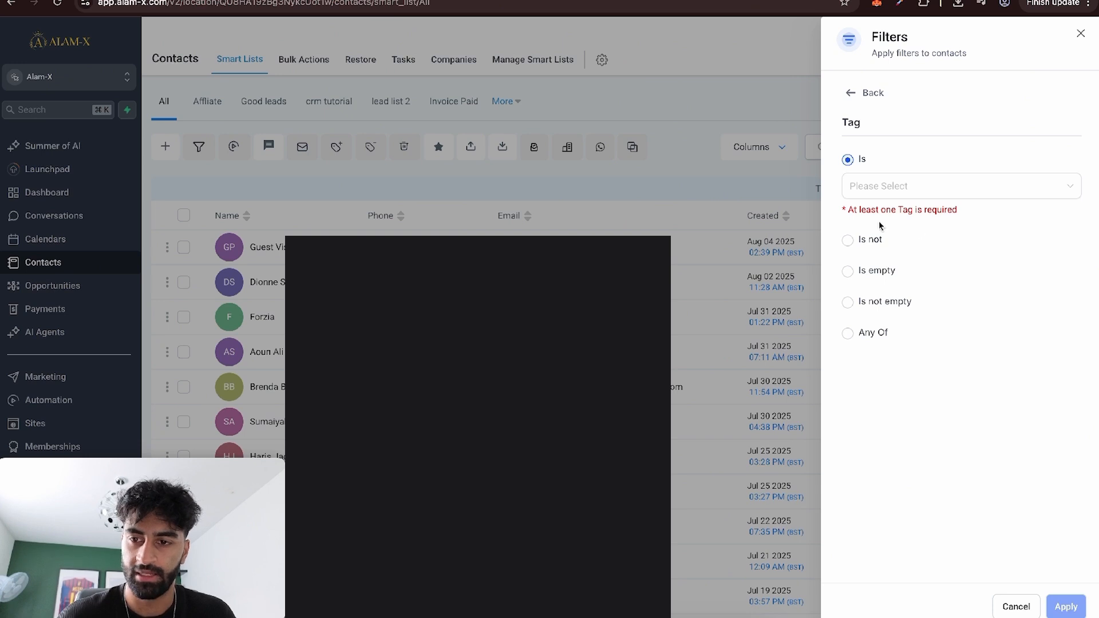
left_click(893, 194)
scroll(935, 321, "down", 10)
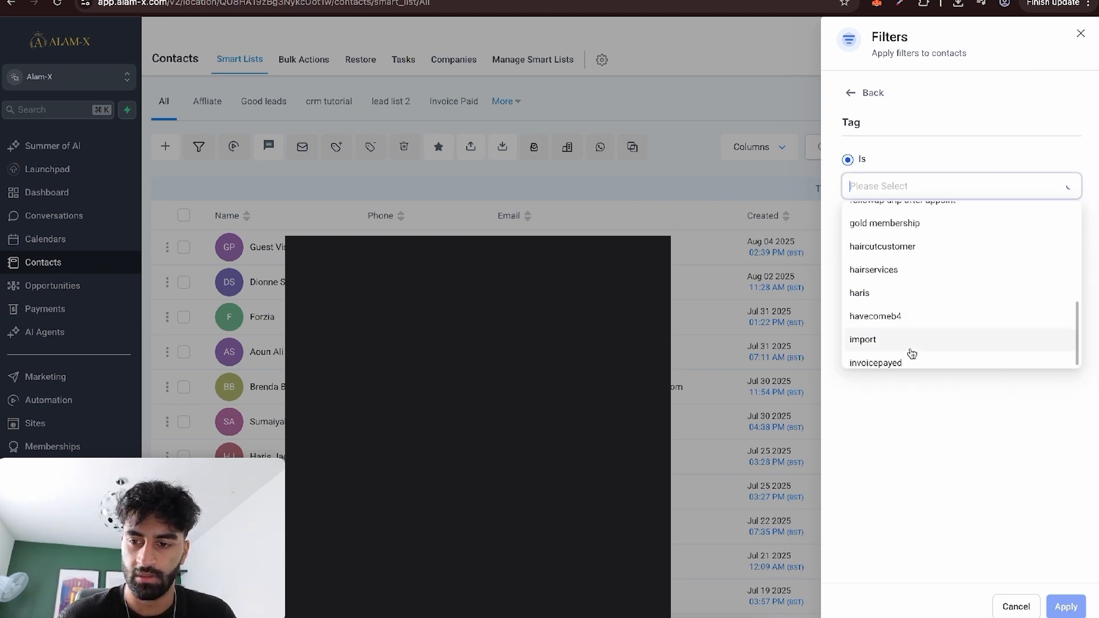
scroll(905, 355, "down", 3)
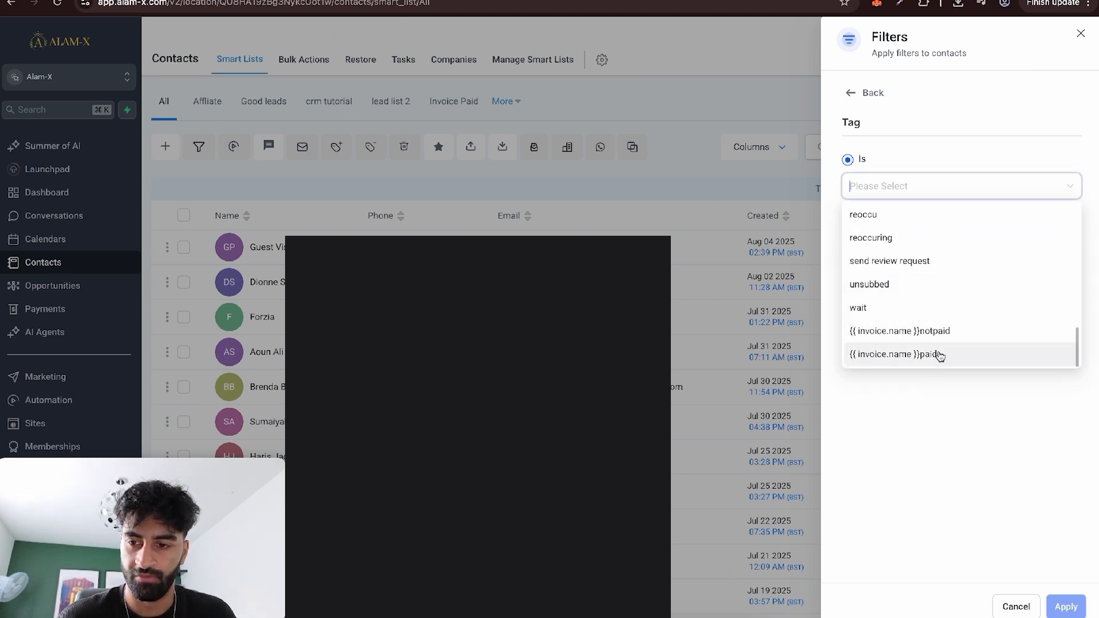
left_click(943, 340)
left_click(1066, 607)
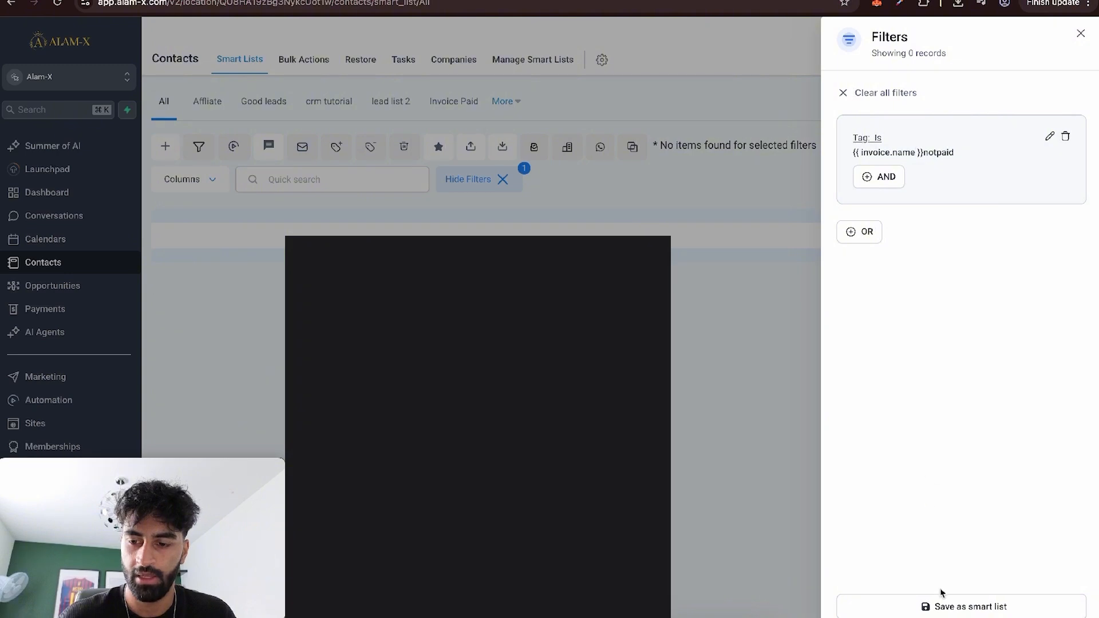
Save the filtered contacts as a smart list named Invoice Not Paid.
left_click(943, 607)
left_click(593, 140)
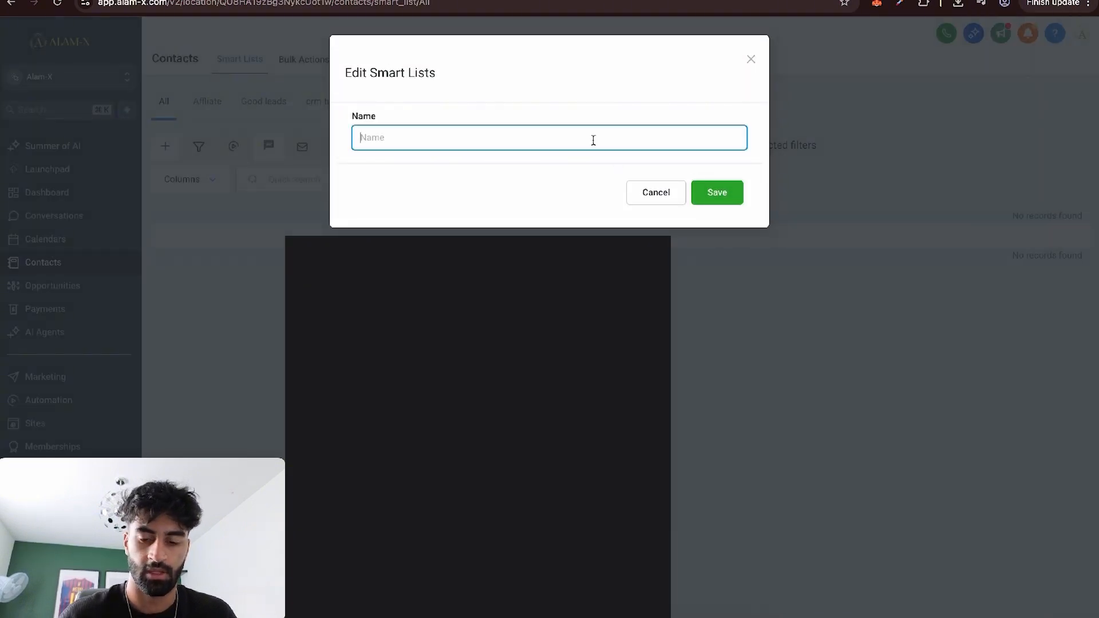
type("Invoice Not Paid")
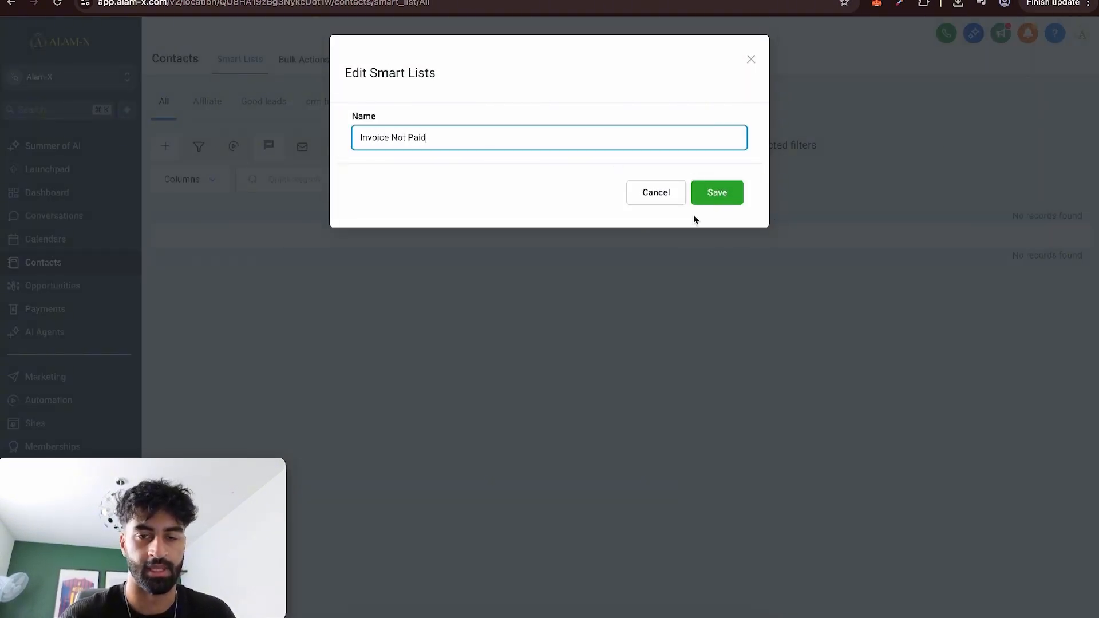
left_click(716, 188)
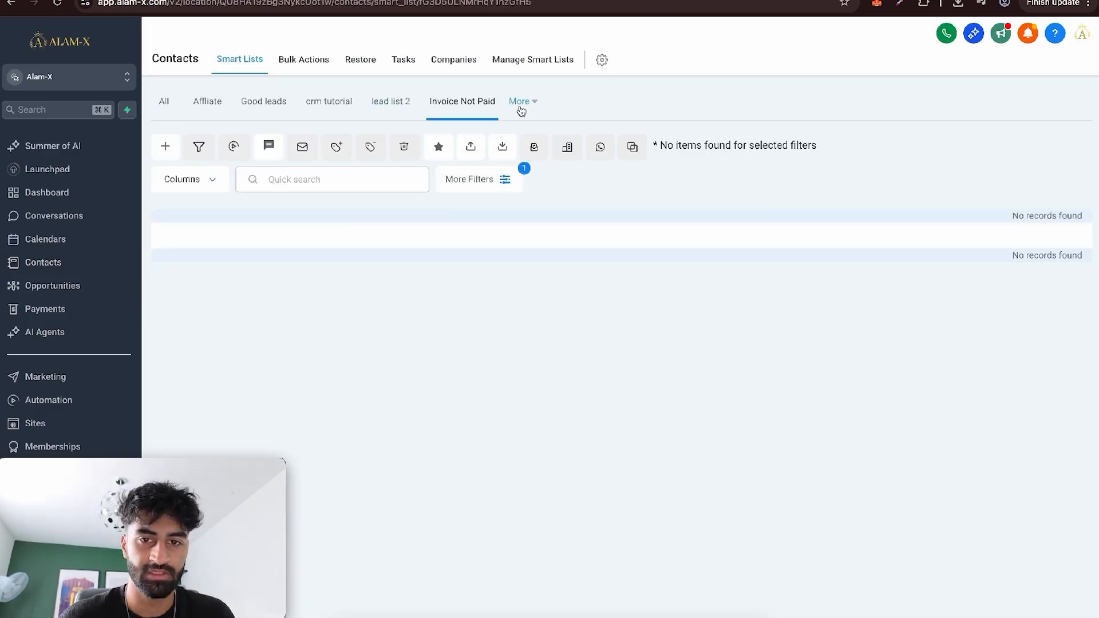
Open the Invoice Paid smart list.
left_click(523, 107)
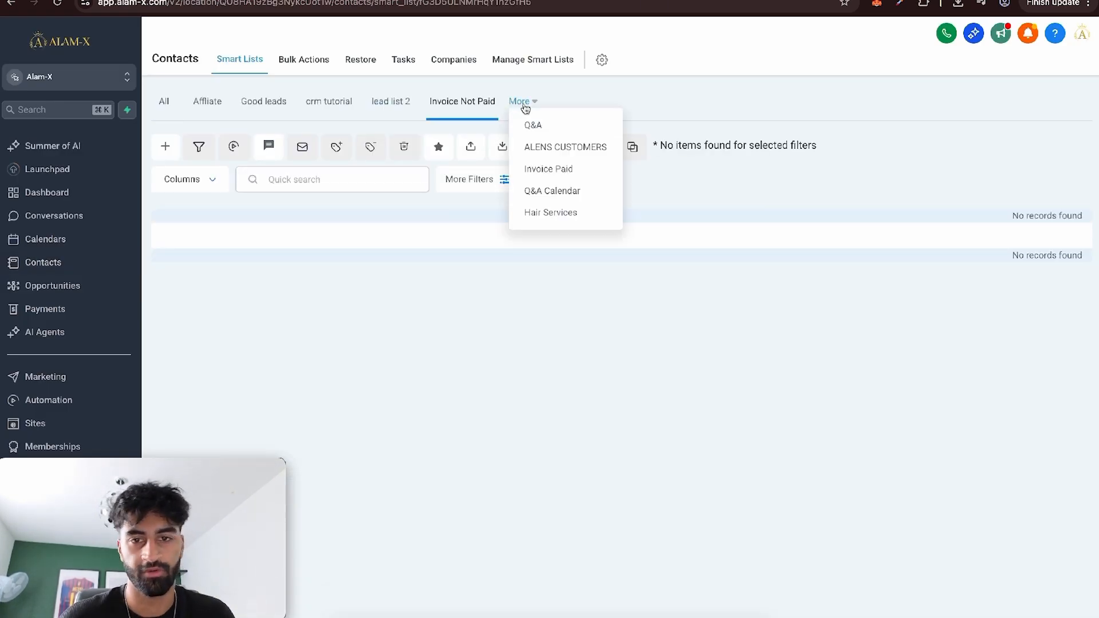
left_click(545, 168)
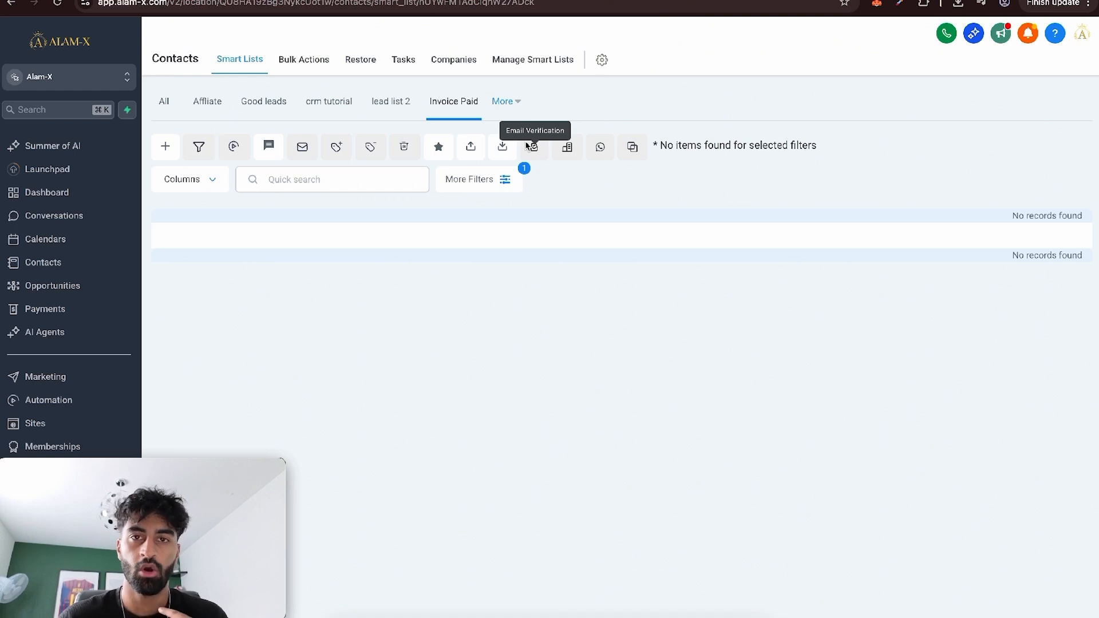